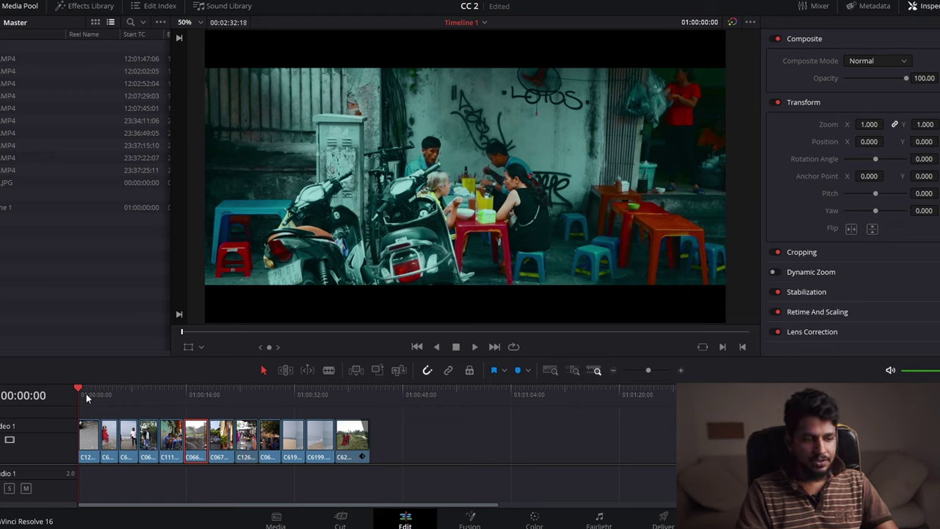
# Step: Play the opening of the timeline and compare the first clip with its grade bypassed
pyautogui.moveTo(88, 388); pyautogui.dragTo(90, 388)
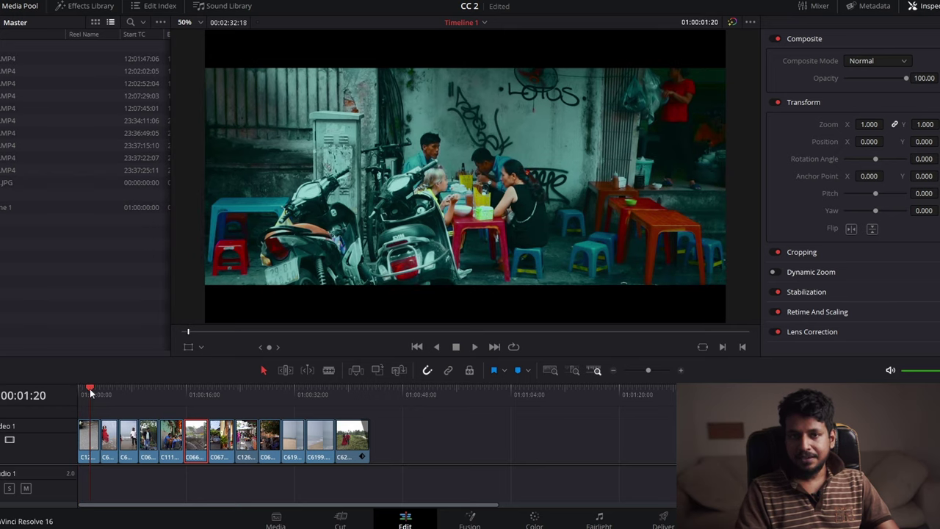
pyautogui.press('space')
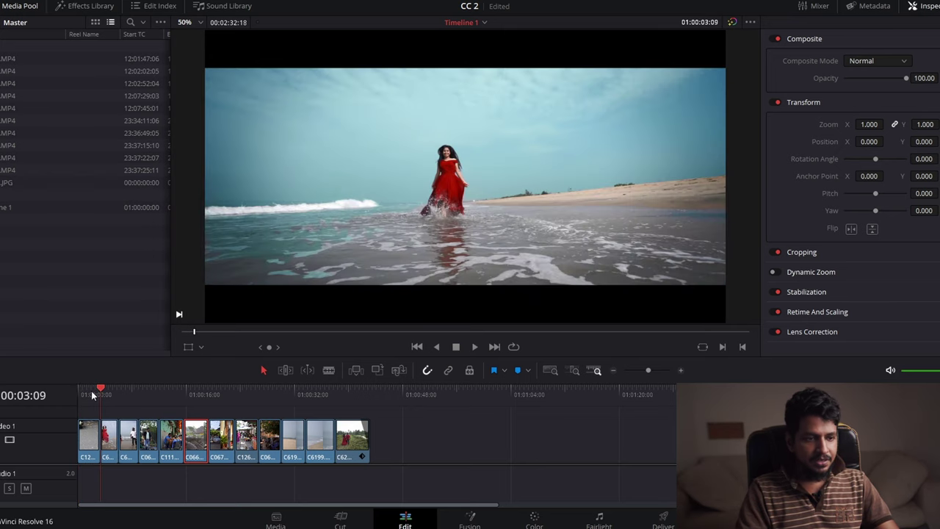
pyautogui.click(85, 391)
pyautogui.press('space')
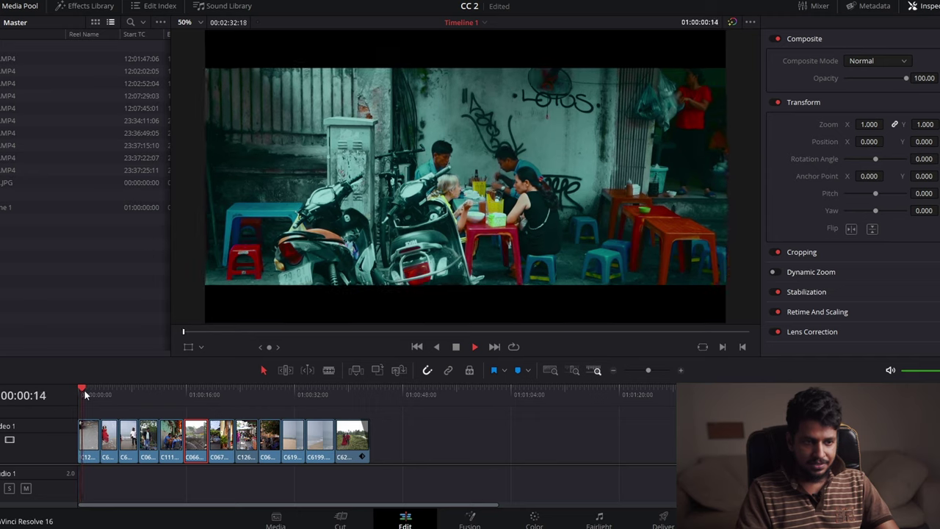
pyautogui.press('space')
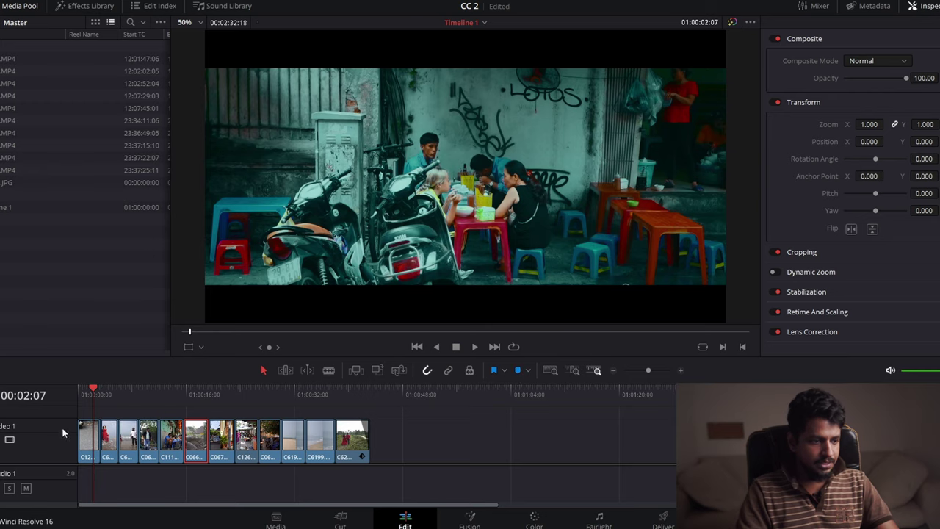
pyautogui.press('Home')
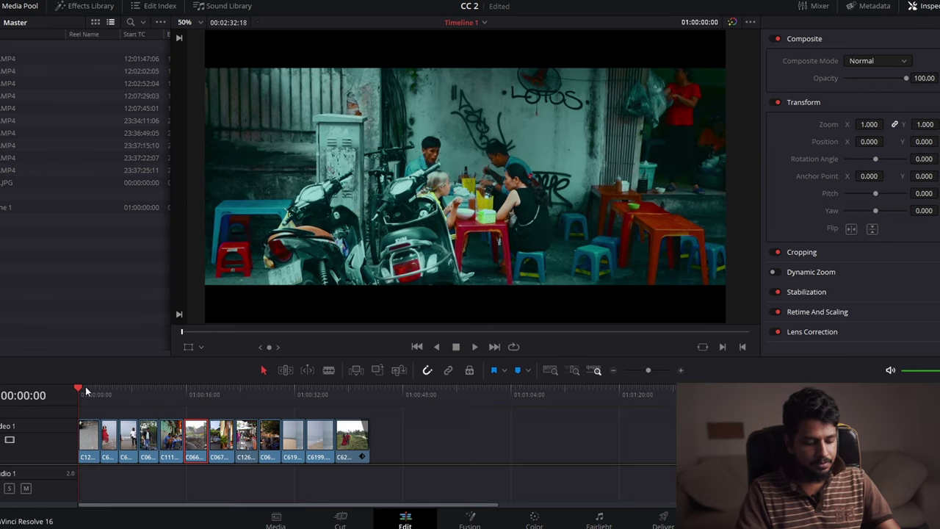
pyautogui.hotkey('shift', 'd')
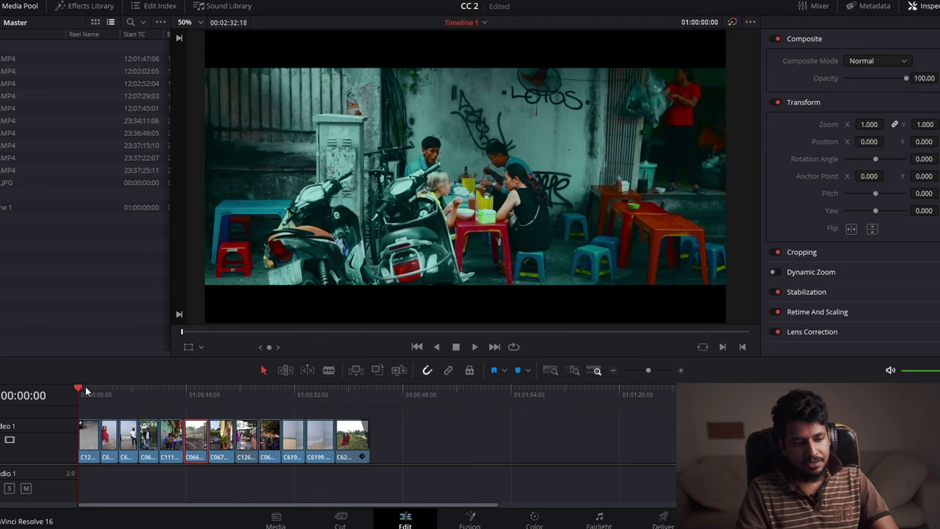
pyautogui.press('space')
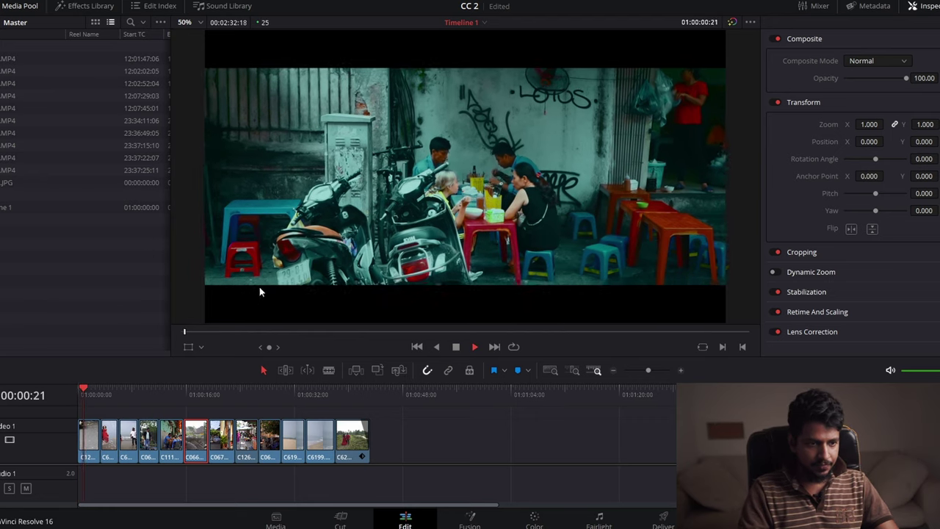
pyautogui.press('space')
pyautogui.click(731, 22)
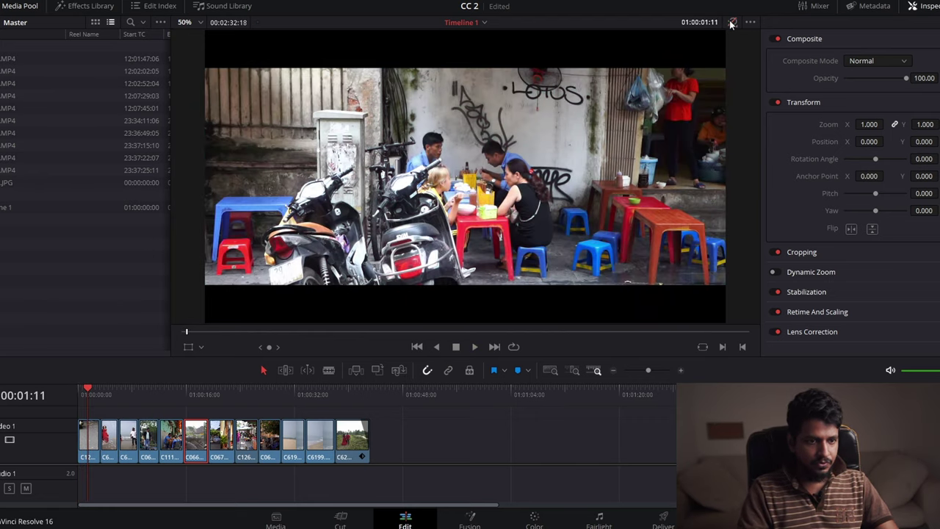
pyautogui.click(732, 22)
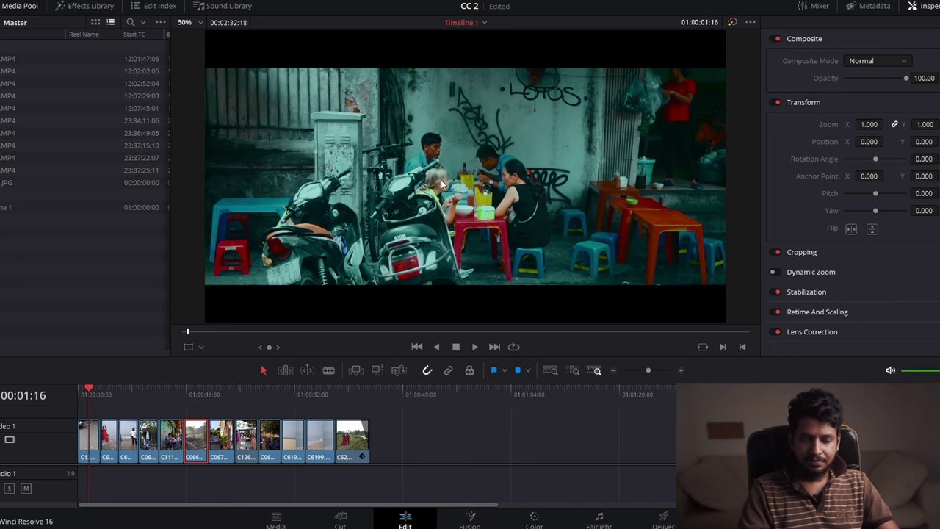
# Step: Play through the beach and man clips, comparing each graded and ungraded
pyautogui.click(88, 397)
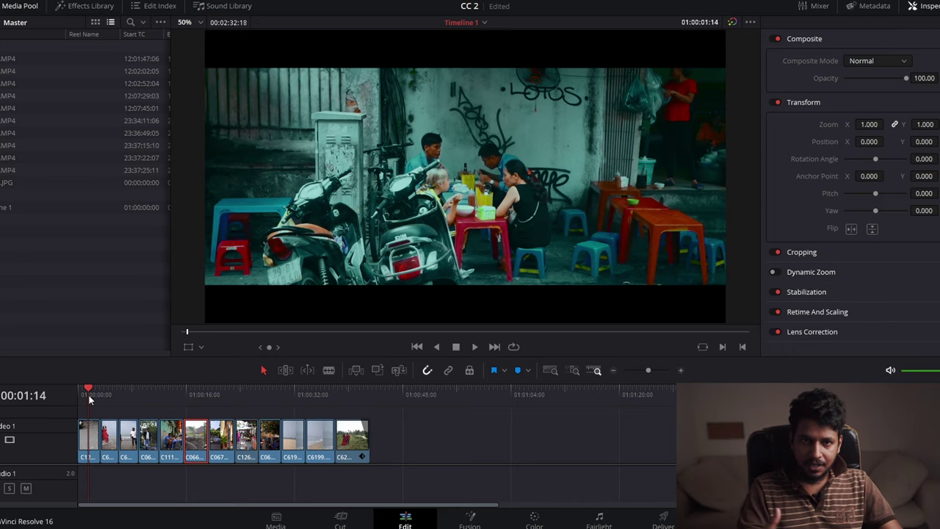
pyautogui.press('space')
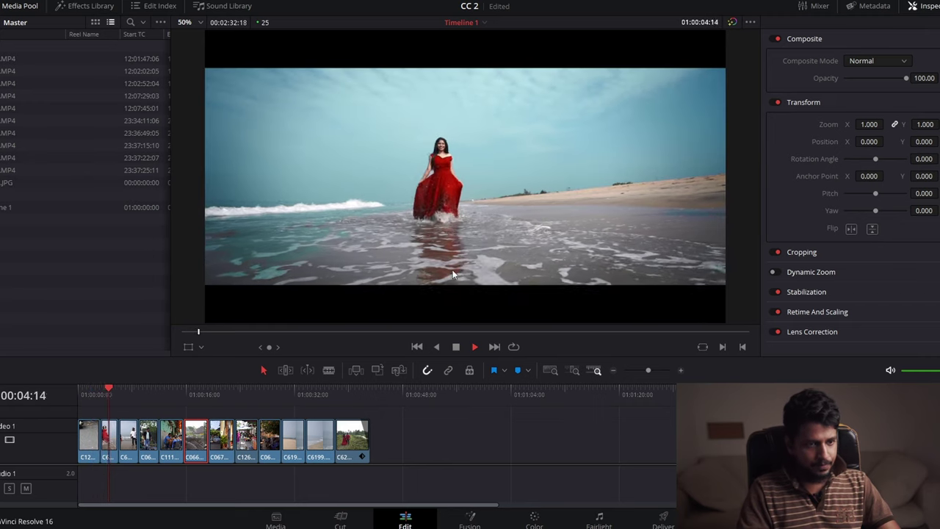
pyautogui.press('space')
pyautogui.click(732, 23)
pyautogui.click(732, 23)
pyautogui.click(732, 22)
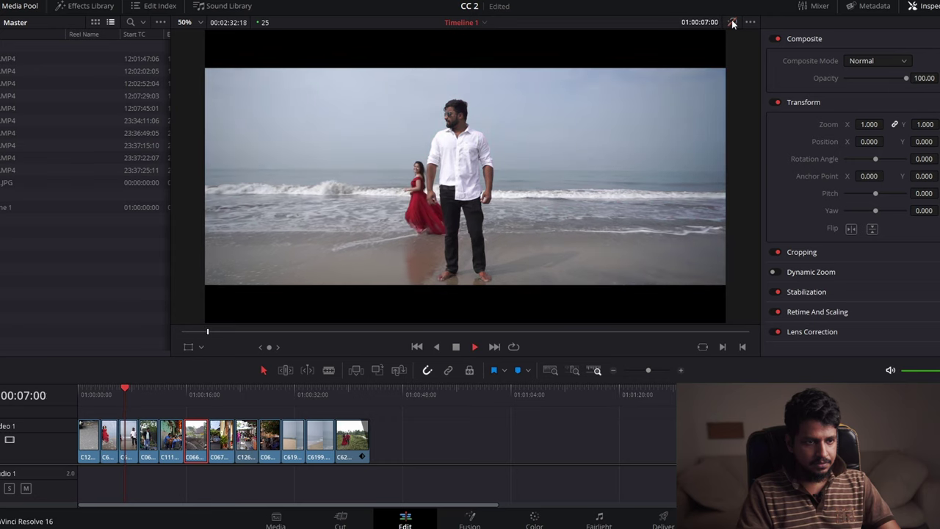
pyautogui.press('space')
pyautogui.click(732, 22)
pyautogui.click(733, 23)
pyautogui.click(732, 23)
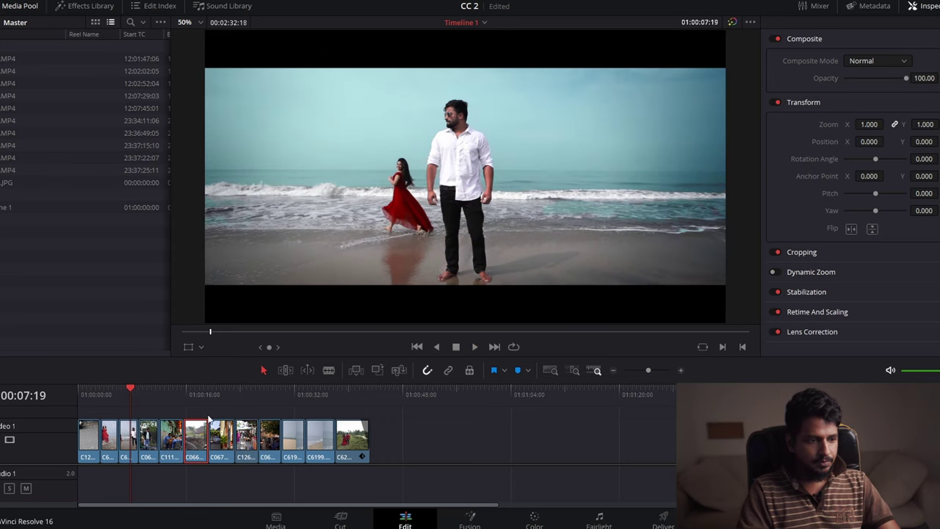
# Step: Compare the couple-by-the-rocks clip with and without its grade
pyautogui.press('space')
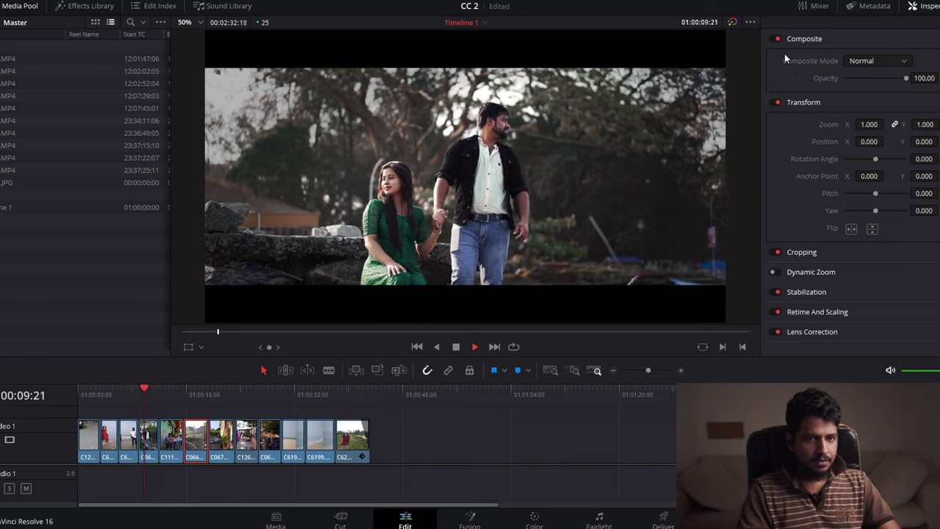
pyautogui.press('space')
pyautogui.click(733, 22)
pyautogui.click(733, 22)
pyautogui.press('space')
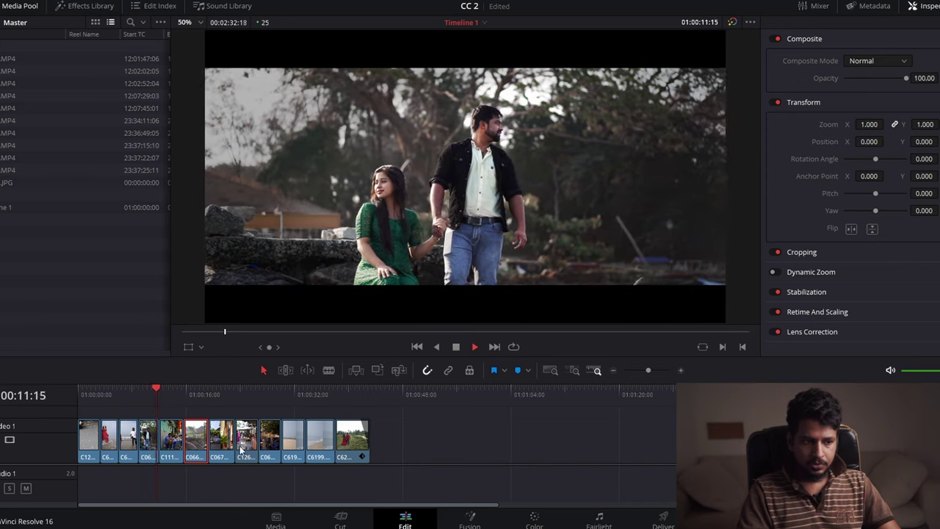
pyautogui.press('space')
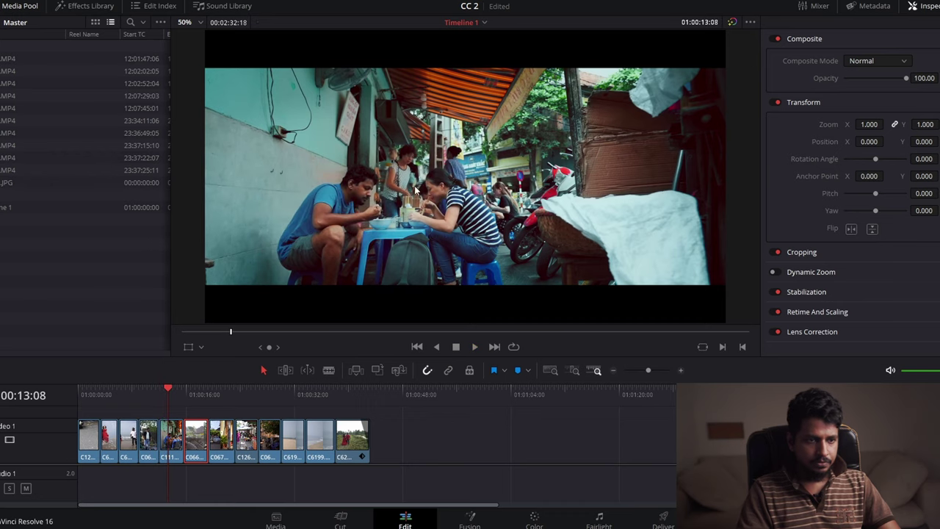
# Step: Compare the street-food and street-walking clips graded versus ungraded
pyautogui.click(733, 22)
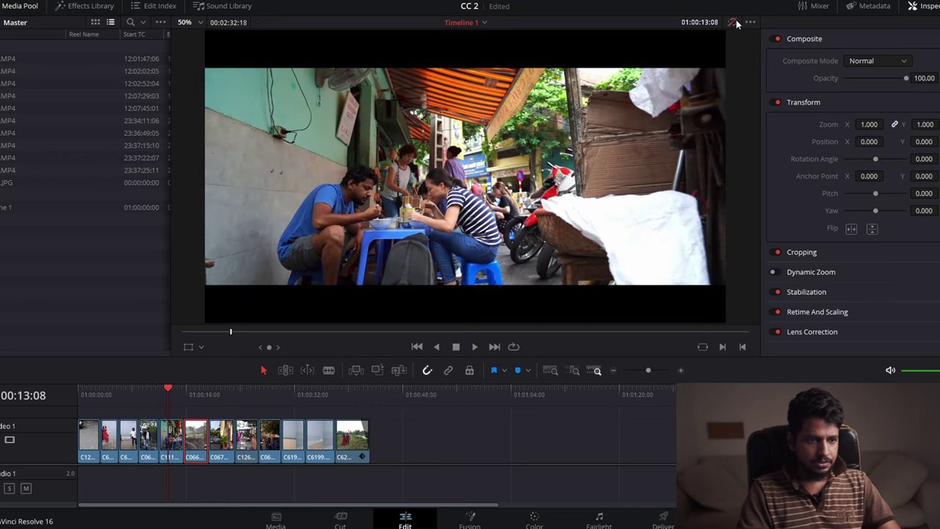
pyautogui.click(734, 23)
pyautogui.press('space')
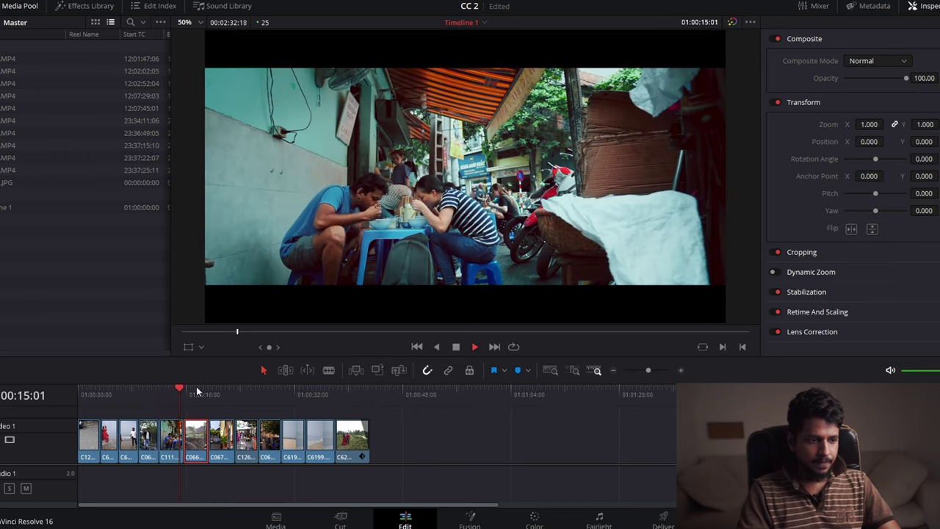
pyautogui.click(222, 385)
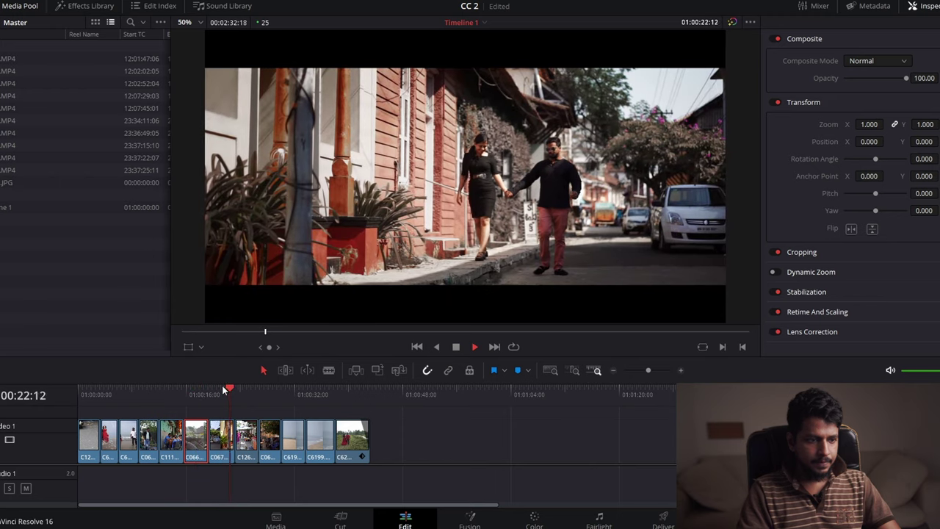
pyautogui.press('space')
pyautogui.click(733, 23)
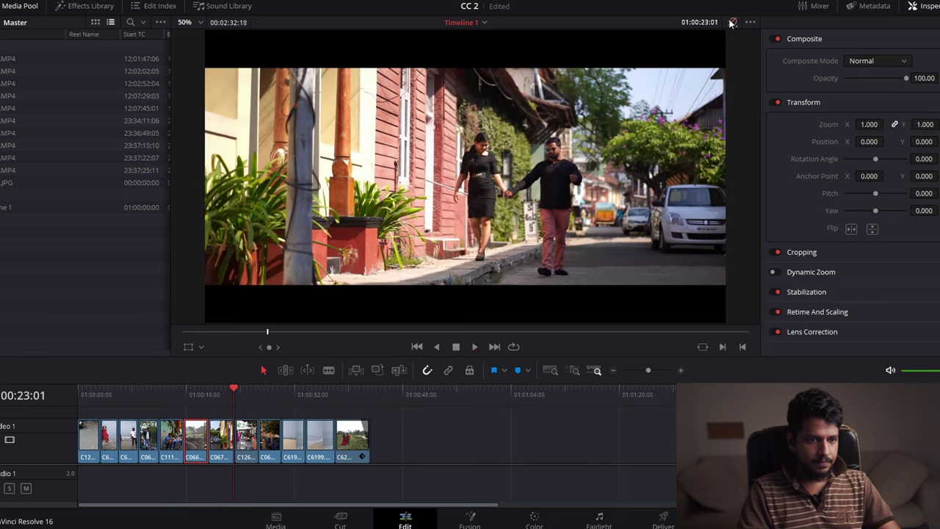
pyautogui.click(732, 23)
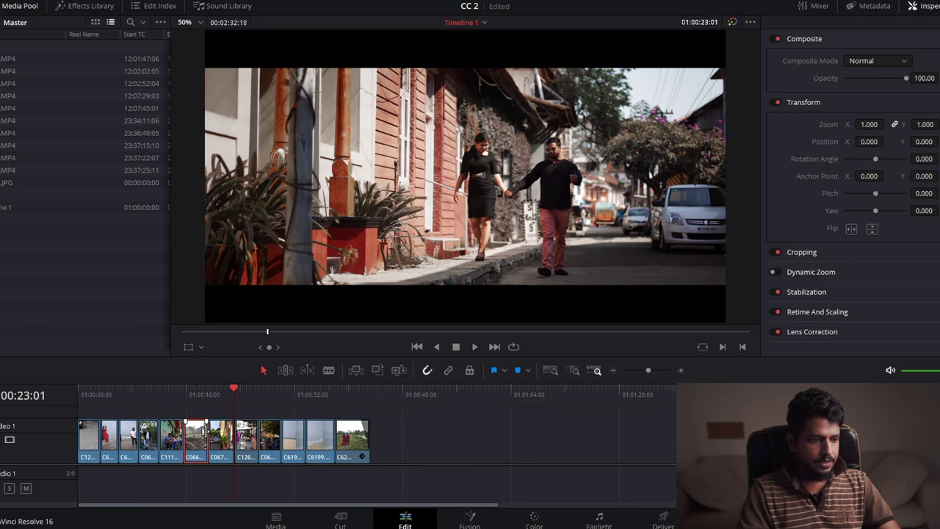
# Step: Play the remaining clips, from the market shot through the beach clip to the final field clip
pyautogui.click(152, 390)
pyautogui.click(148, 387)
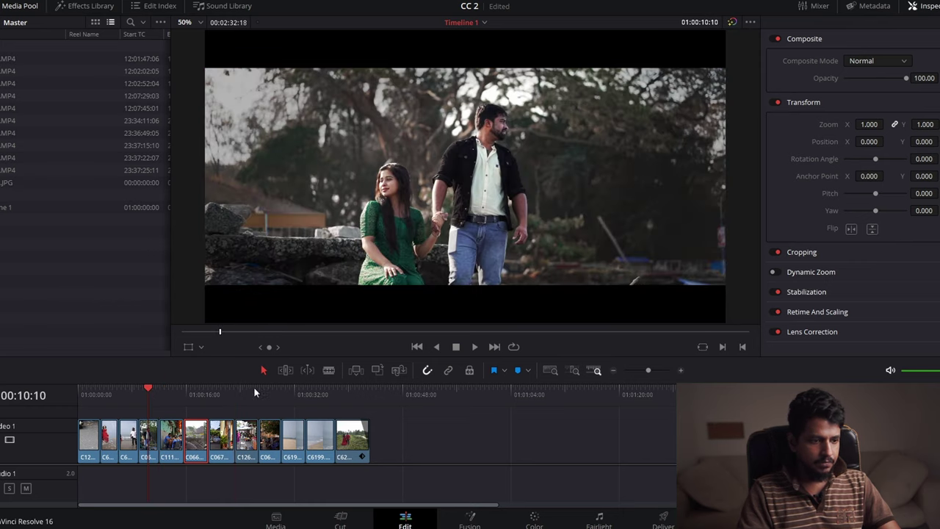
pyautogui.click(248, 389)
pyautogui.click(224, 388)
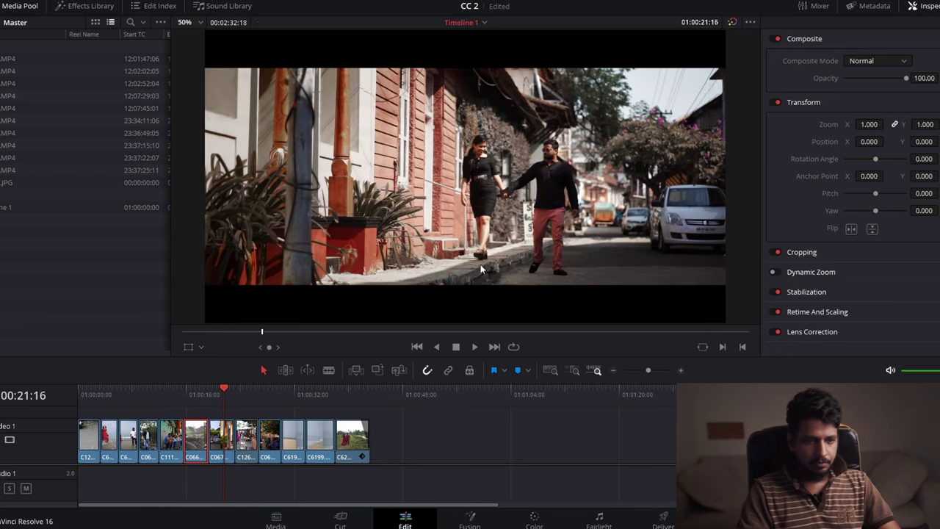
pyautogui.click(248, 391)
pyautogui.press('space')
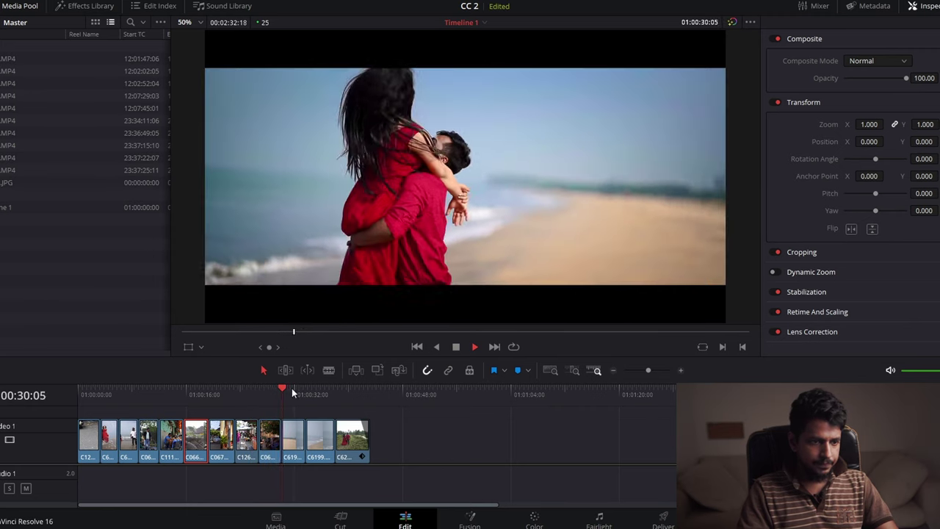
pyautogui.press('space')
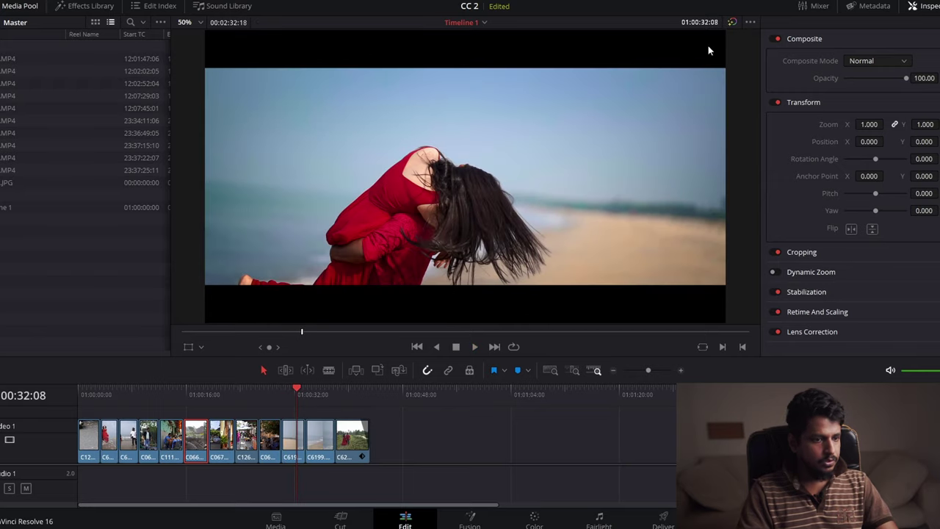
pyautogui.press('space')
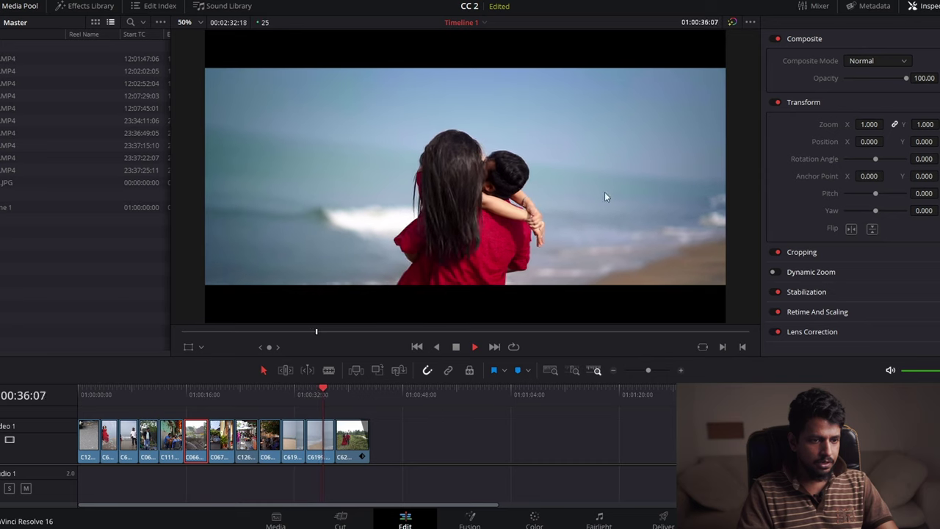
pyautogui.press('space')
pyautogui.press('space')
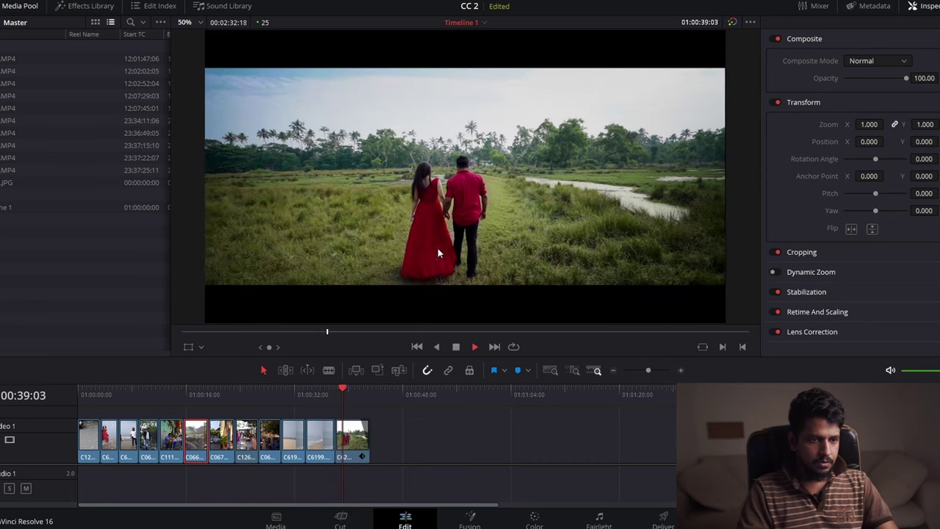
pyautogui.press('space')
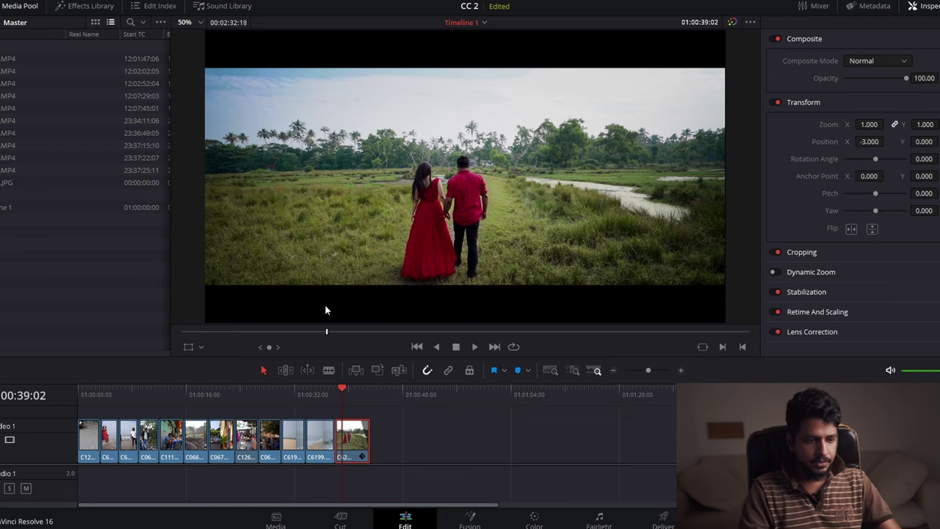
# Step: Duplicate all twelve clips further along the track, then park the playhead at 01:04:06
pyautogui.moveTo(462, 413); pyautogui.dragTo(4, 471)
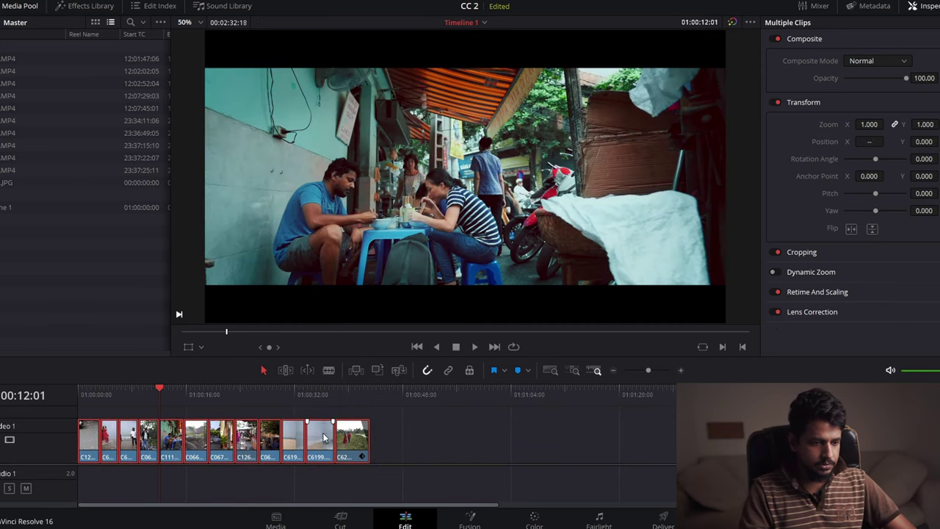
pyautogui.keyDown('alt'); pyautogui.moveTo(350, 438); pyautogui.dragTo(678, 439); pyautogui.keyUp('alt')
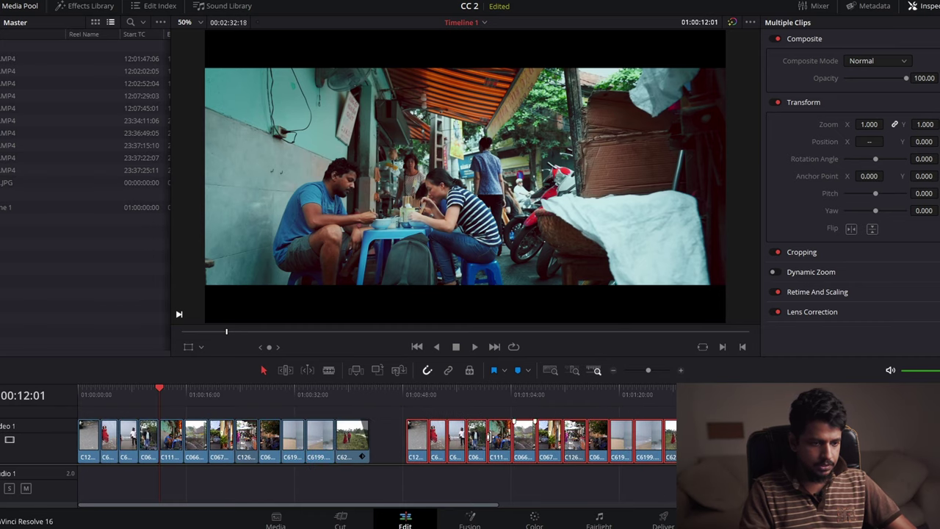
pyautogui.moveTo(384, 403); pyautogui.dragTo(329, 405)
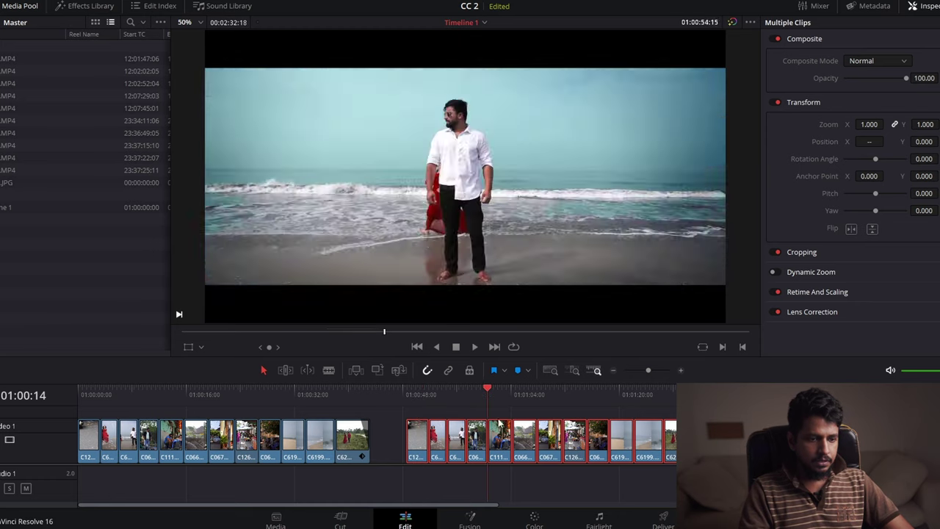
pyautogui.moveTo(328, 405); pyautogui.dragTo(512, 404)
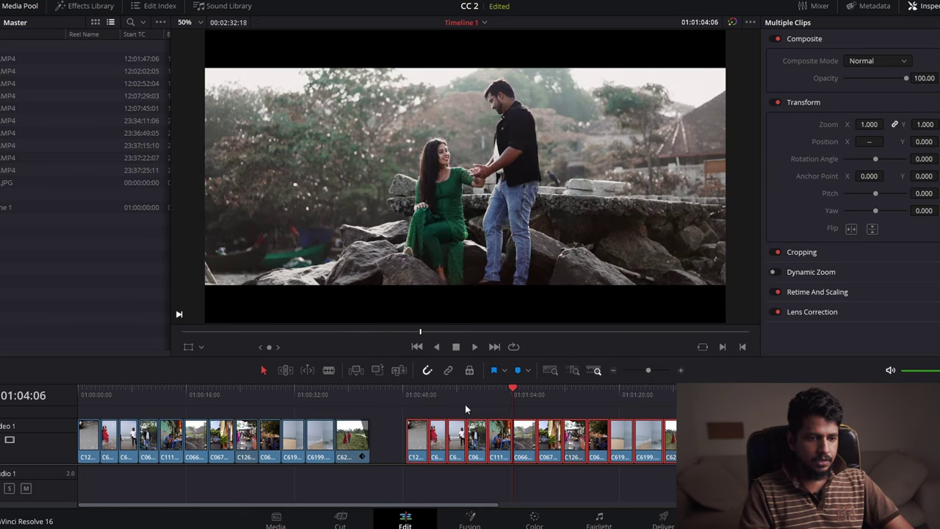
# Step: Remove Video Attributes and Color Correction from the selected duplicate clips
pyautogui.rightClick(415, 443)
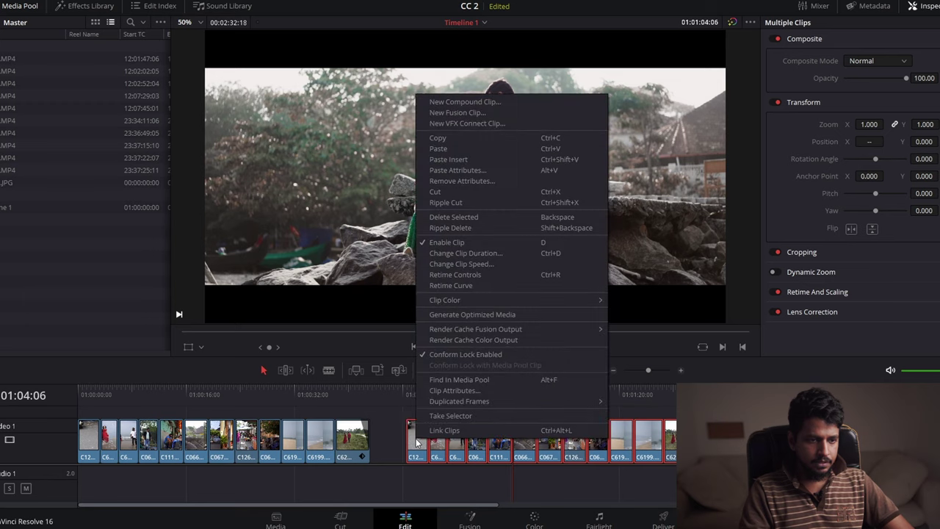
pyautogui.click(455, 182)
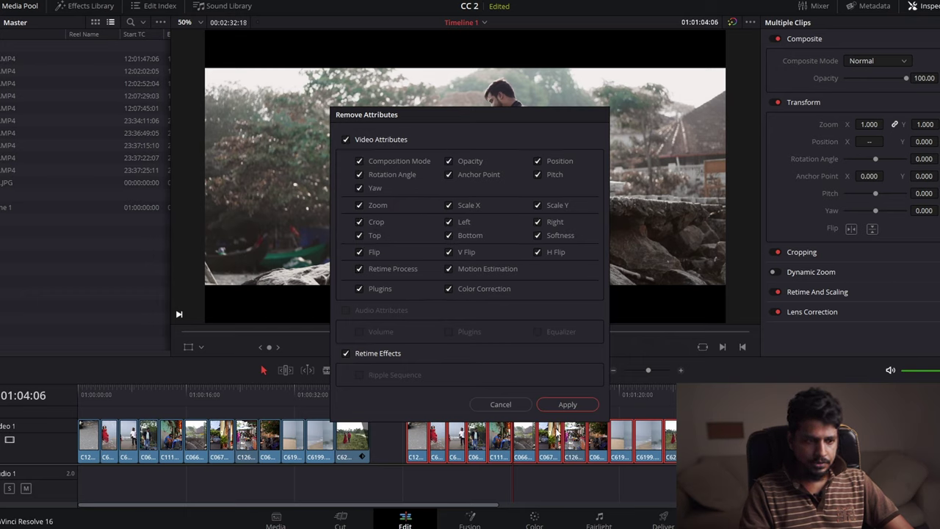
pyautogui.click(563, 401)
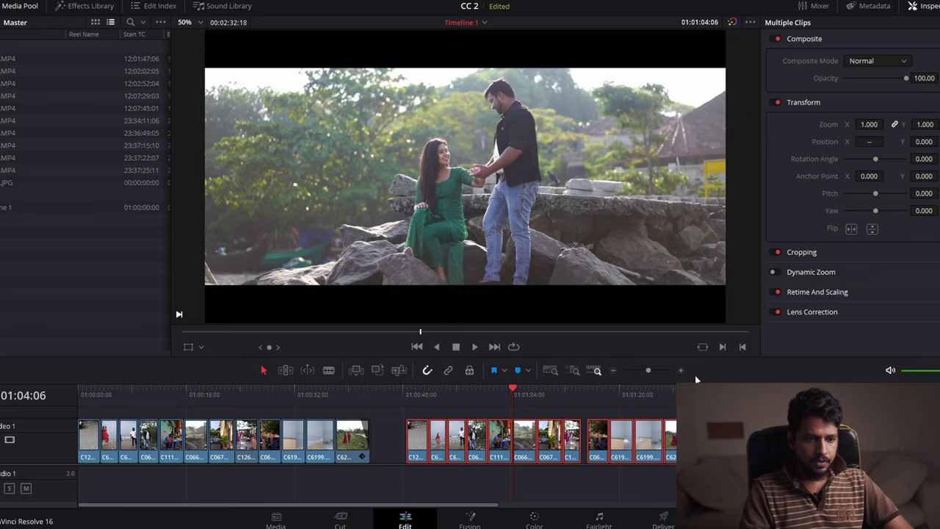
# Step: Scrub to the market clip C1262, zoom the timeline in, and replay it from about 01:01:12
pyautogui.click(418, 391)
pyautogui.press('space')
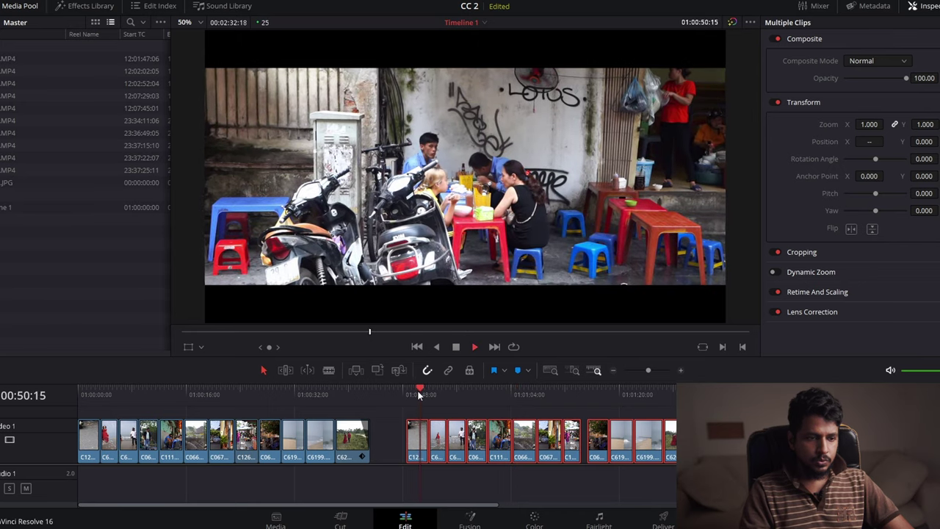
pyautogui.moveTo(417, 390); pyautogui.dragTo(513, 385)
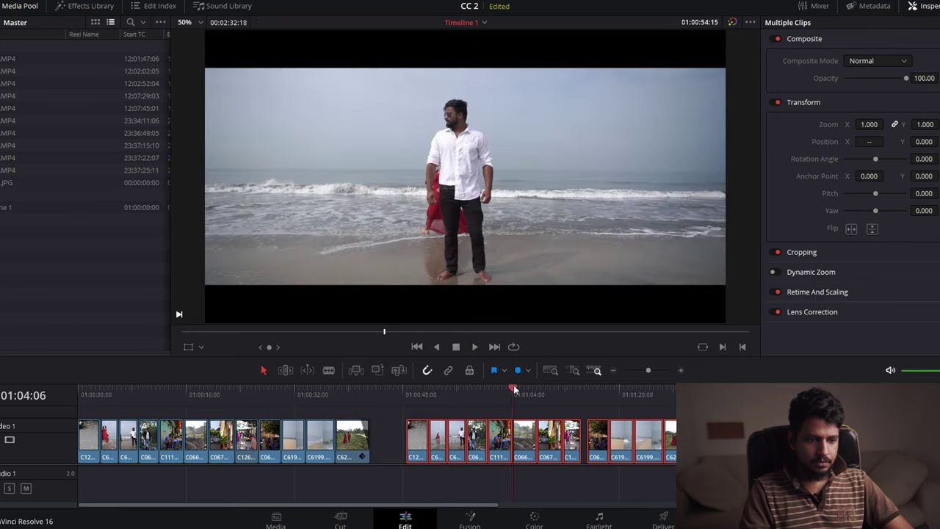
pyautogui.moveTo(577, 392); pyautogui.dragTo(580, 403)
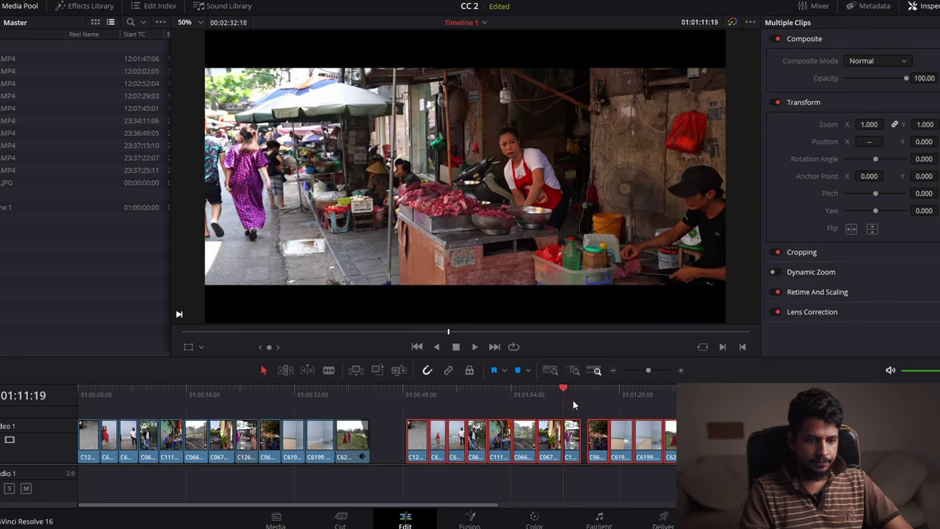
pyautogui.scroll(2, 583, 389)
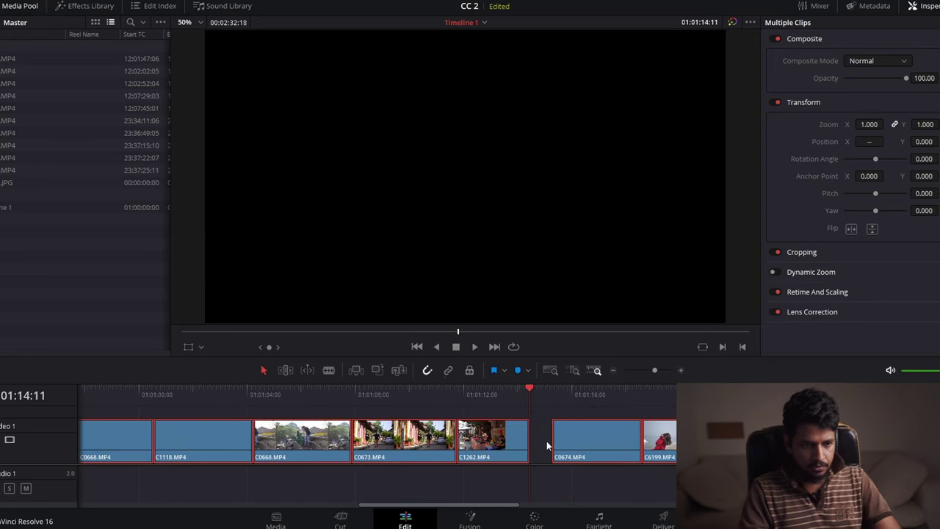
pyautogui.scroll(2, 530, 390)
pyautogui.click(438, 393)
pyautogui.press('space')
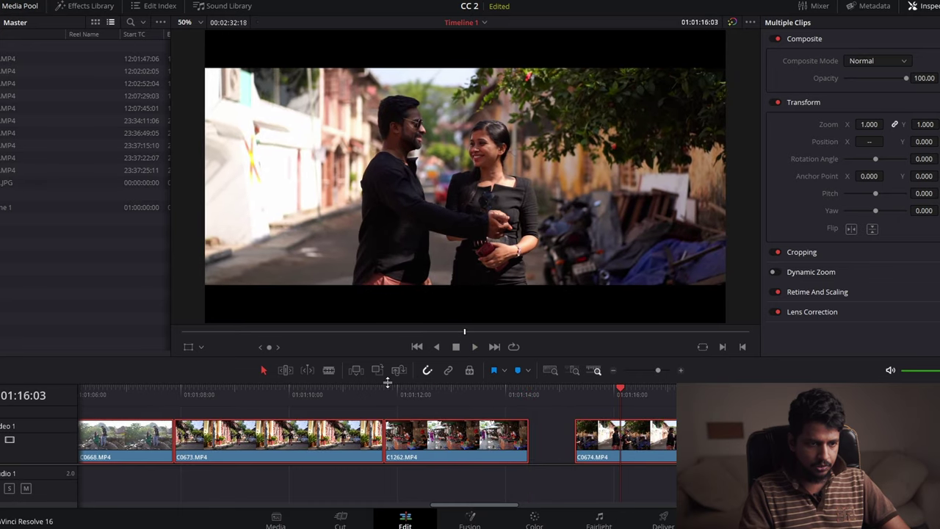
pyautogui.click(397, 389)
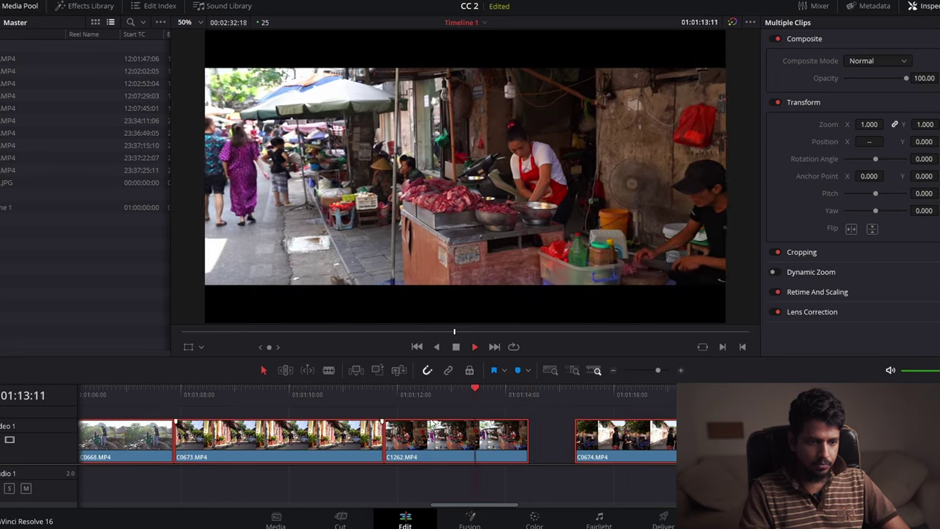
pyautogui.click(397, 390)
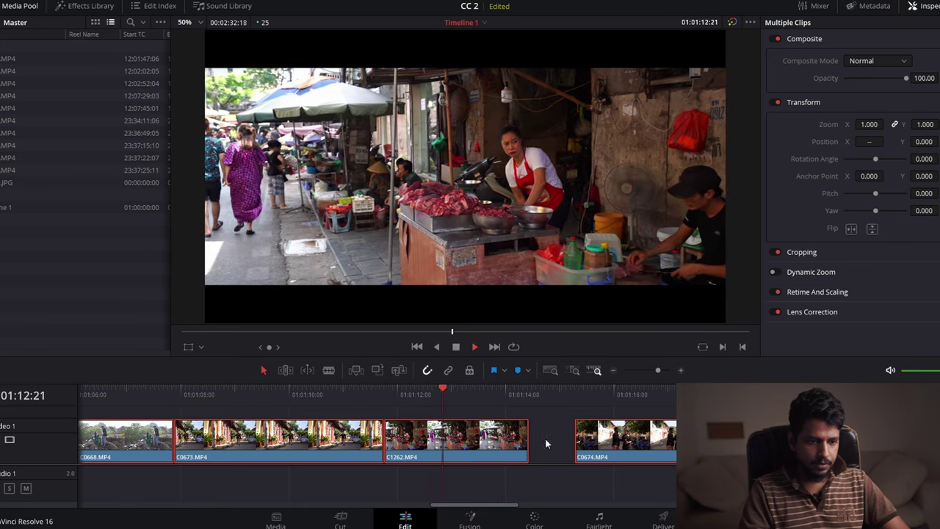
# Step: Set clip C1262's speed to 50% in the Change Clip Speed dialog
pyautogui.press('space')
pyautogui.click(476, 444)
pyautogui.rightClick(476, 444)
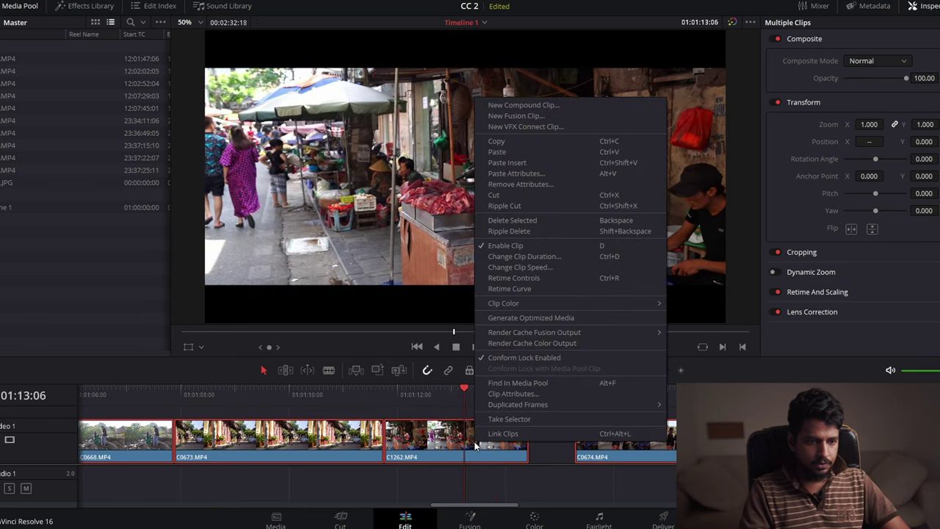
pyautogui.rightClick(438, 446)
pyautogui.rightClick(438, 445)
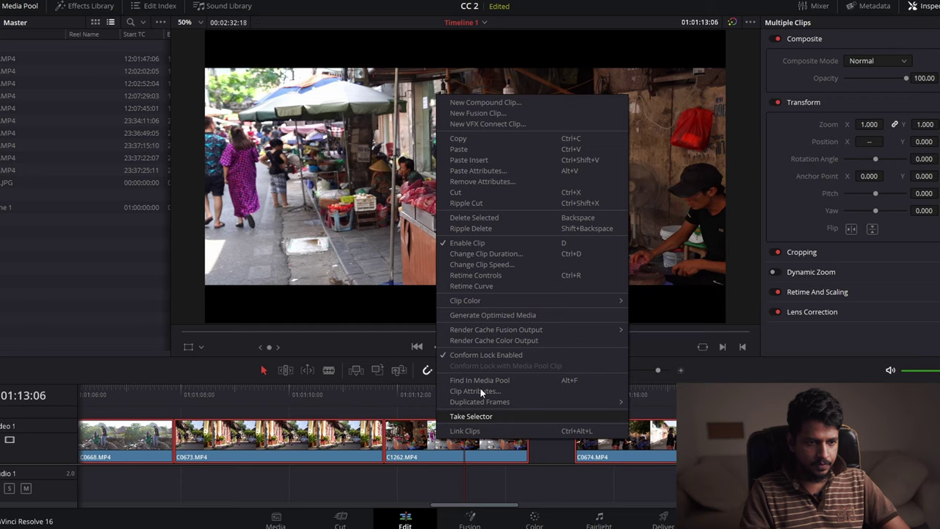
pyautogui.click(498, 264)
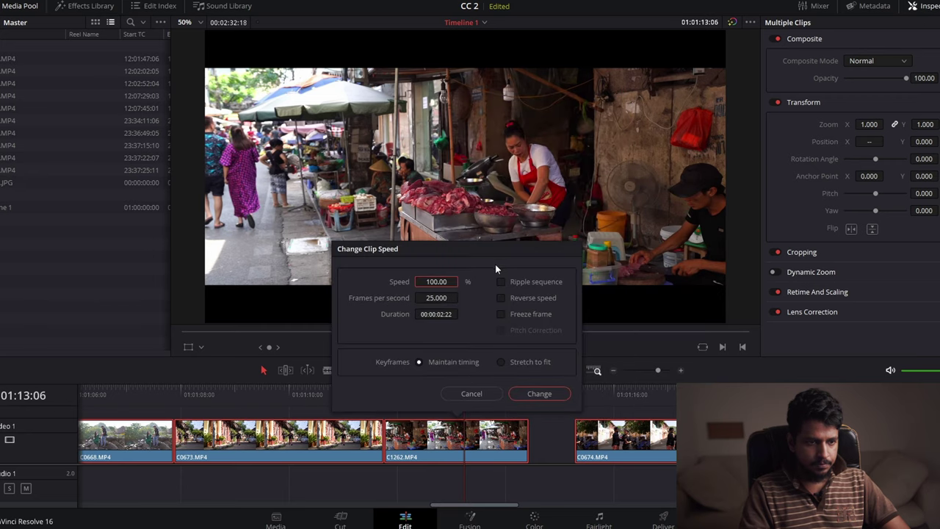
pyautogui.doubleClick(438, 282)
pyautogui.write('50')
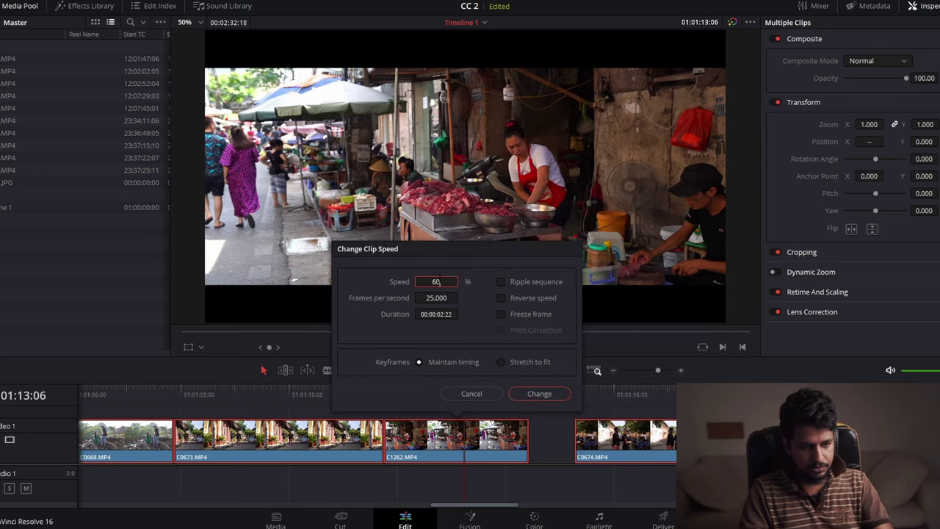
pyautogui.press('Return')
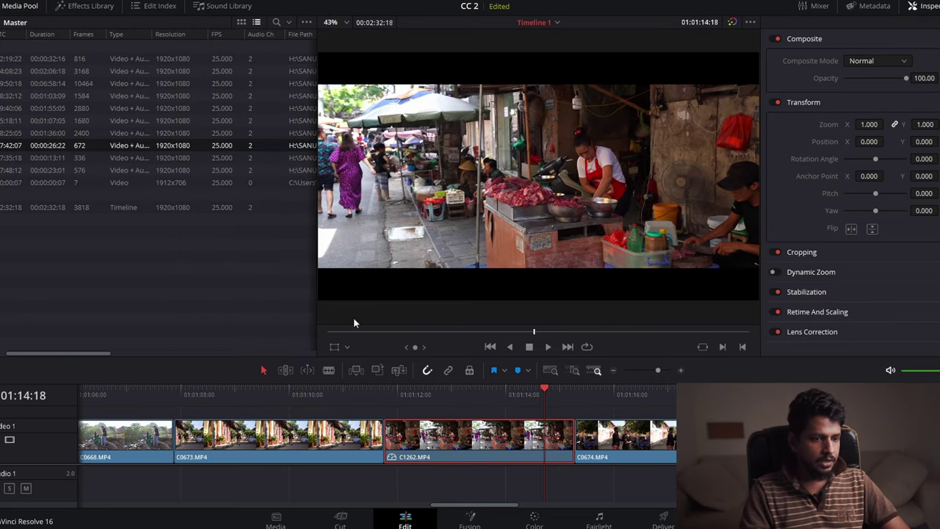
# Step: Play back the slowed market clip from around 01:01:12
pyautogui.press('space')
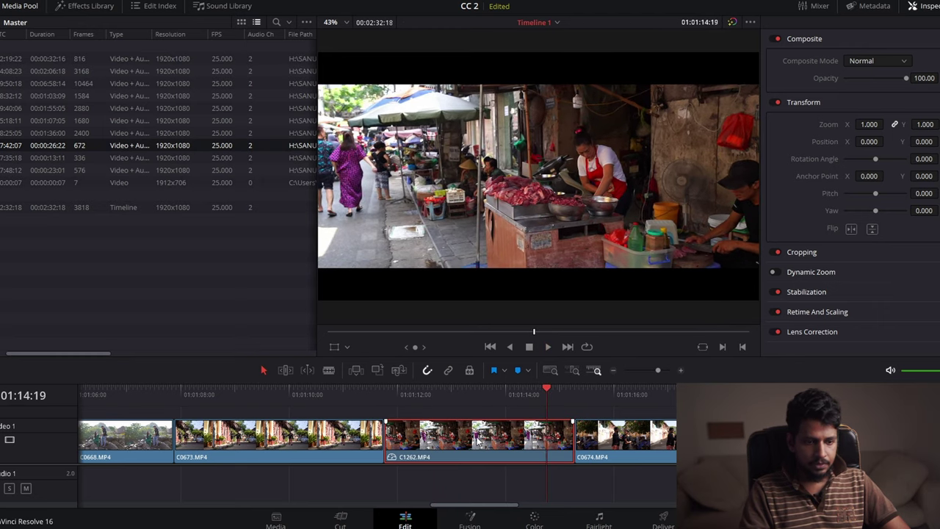
pyautogui.click(423, 397)
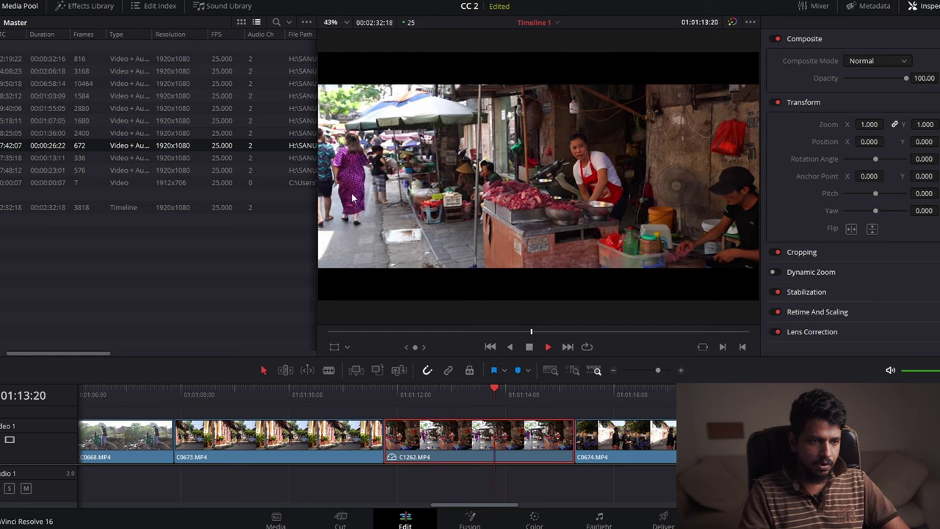
pyautogui.click(414, 392)
pyautogui.press('space')
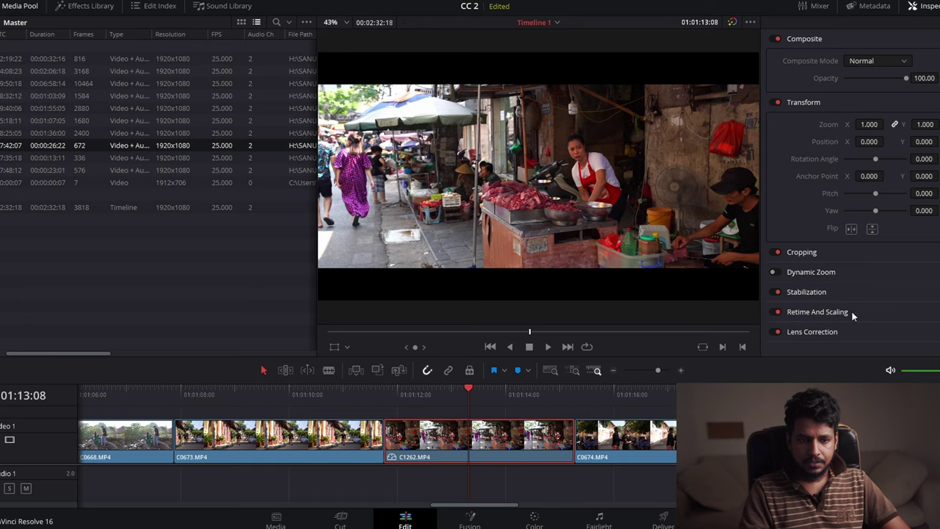
# Step: Set Retime Process to Optical Flow under Retime And Scaling in the Inspector
pyautogui.click(836, 313)
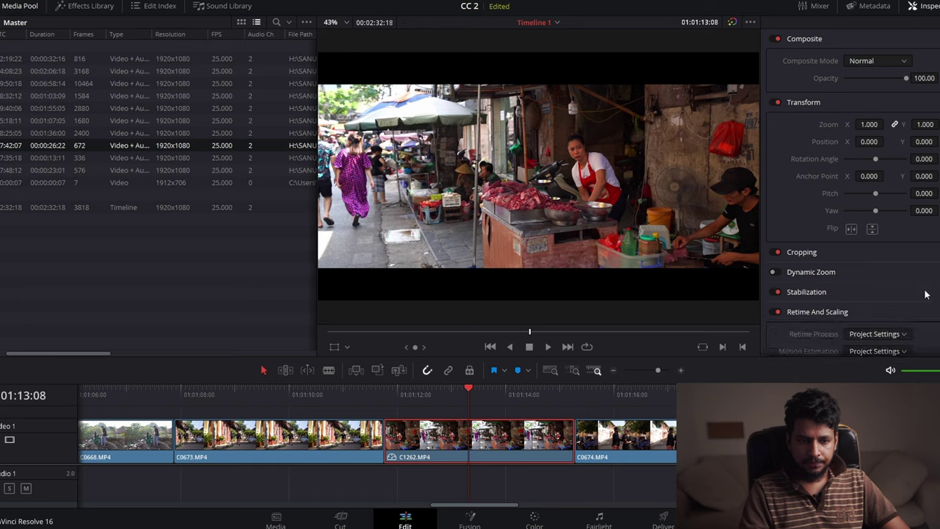
pyautogui.scroll(-2, 811, 275)
pyautogui.click(877, 272)
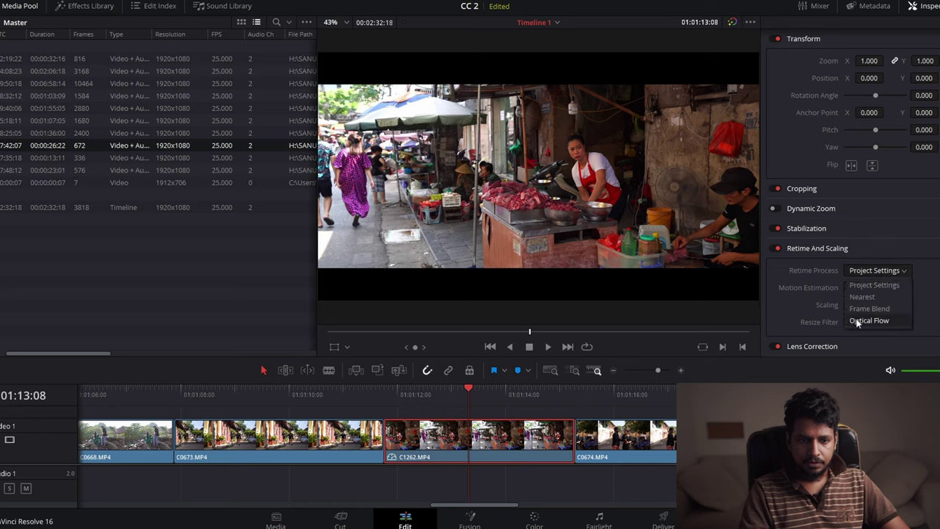
pyautogui.click(858, 322)
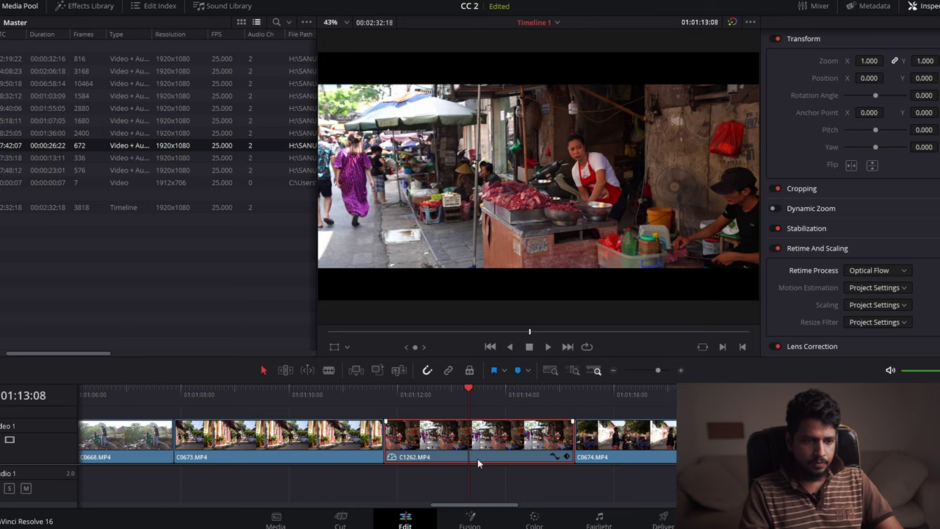
# Step: Replay the optical-flow slow motion, parking the playhead near 01:01:12:10
pyautogui.click(396, 392)
pyautogui.press('space')
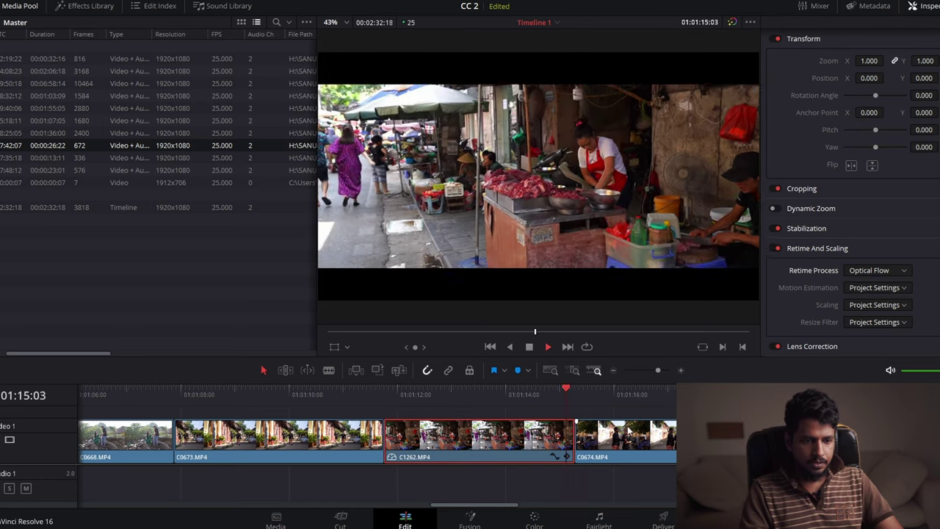
pyautogui.click(417, 389)
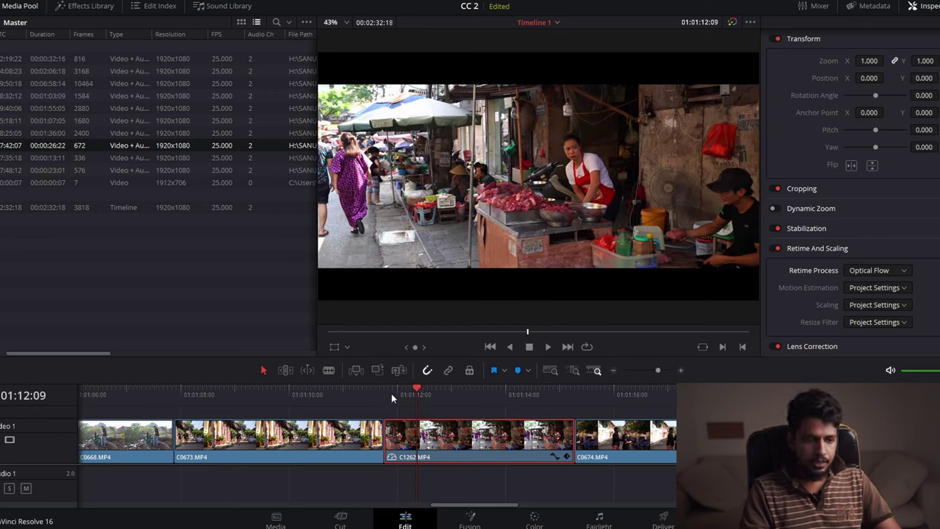
pyautogui.press('space')
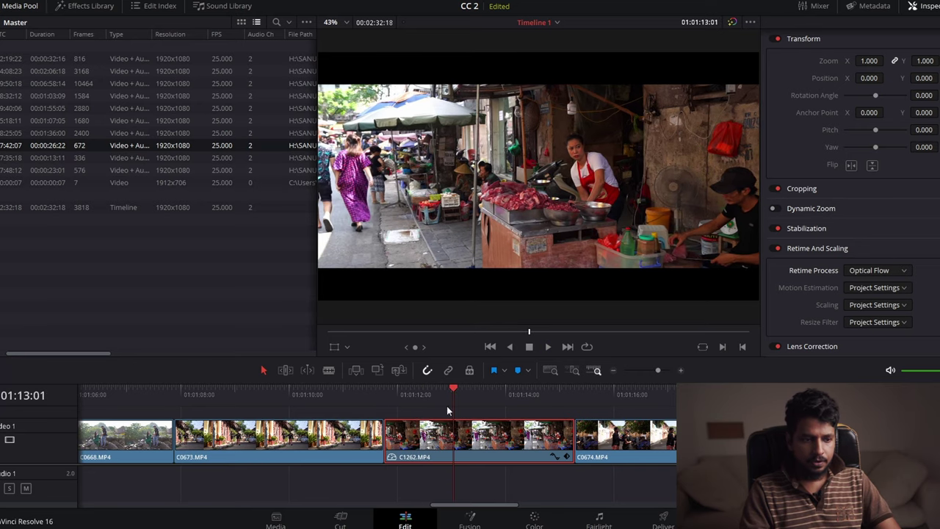
pyautogui.click(404, 395)
pyautogui.press('space')
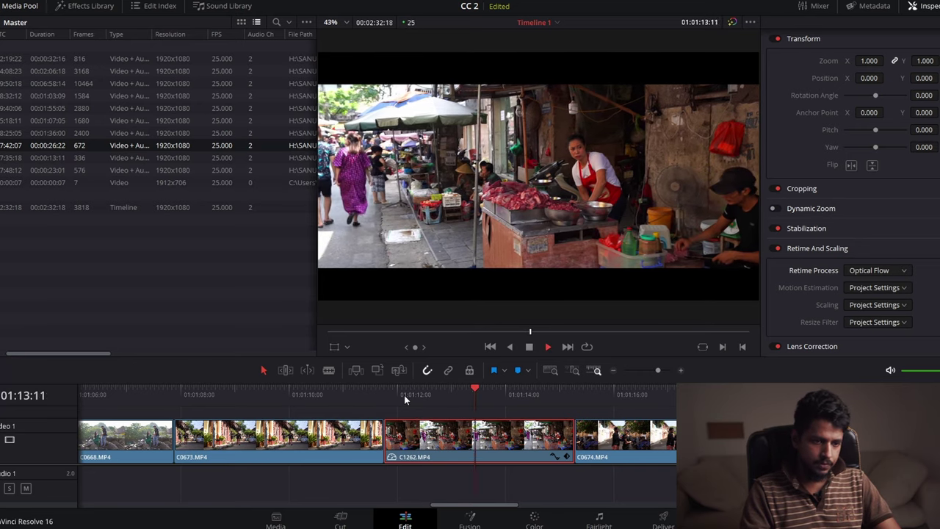
pyautogui.click(419, 395)
# Step: Scrub the timeline and settle the playhead at 01:00:50:00 to show the shot in the viewer
pyautogui.click(118, 402)
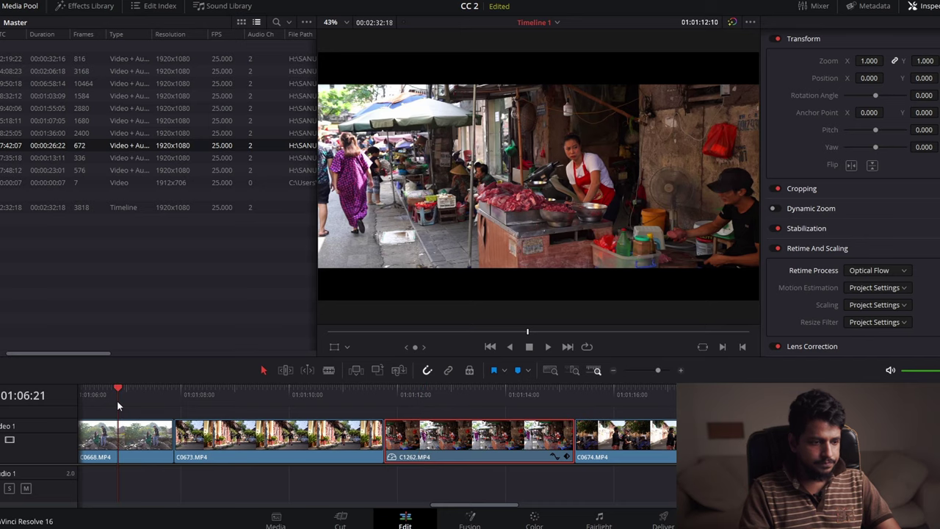
pyautogui.scroll(-2, 121, 402)
pyautogui.moveTo(522, 396); pyautogui.dragTo(498, 391)
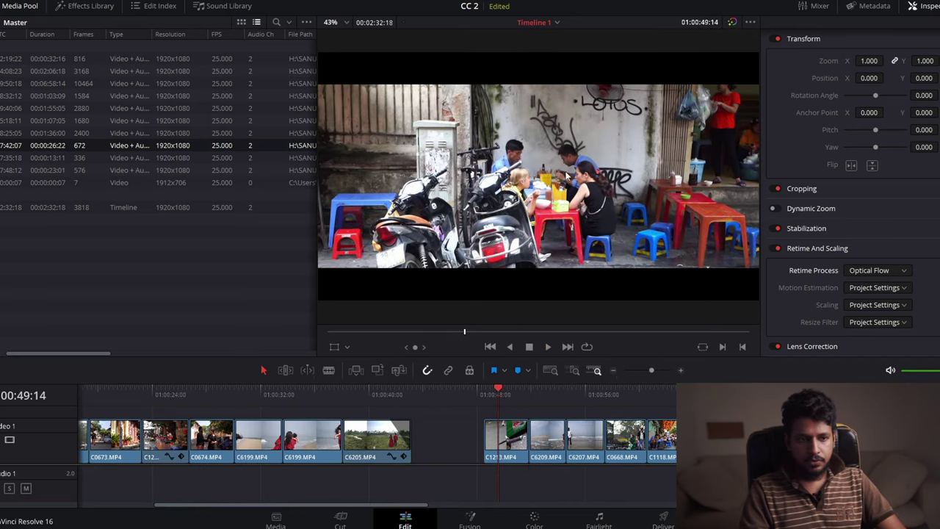
pyautogui.click(511, 393)
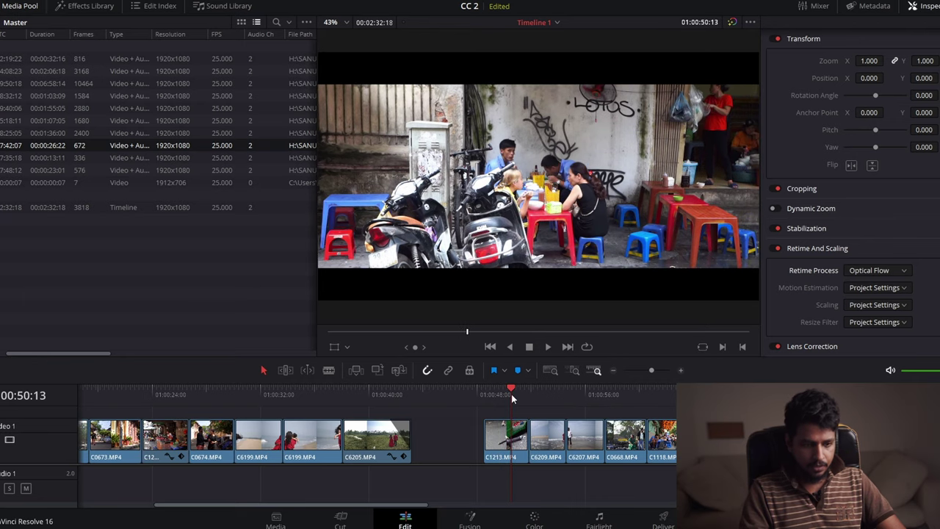
pyautogui.scroll(-1, 511, 392)
pyautogui.scroll(1, 511, 392)
pyautogui.click(518, 394)
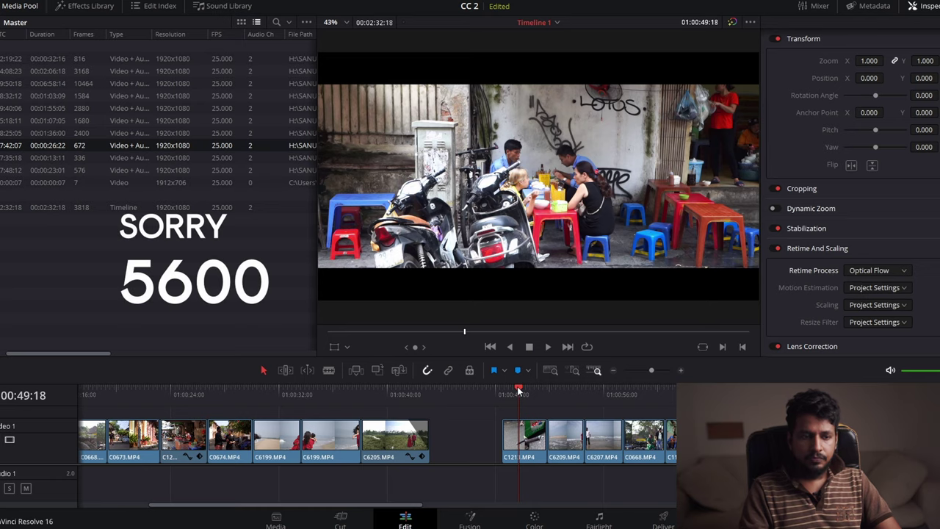
pyautogui.moveTo(518, 387); pyautogui.dragTo(519, 394)
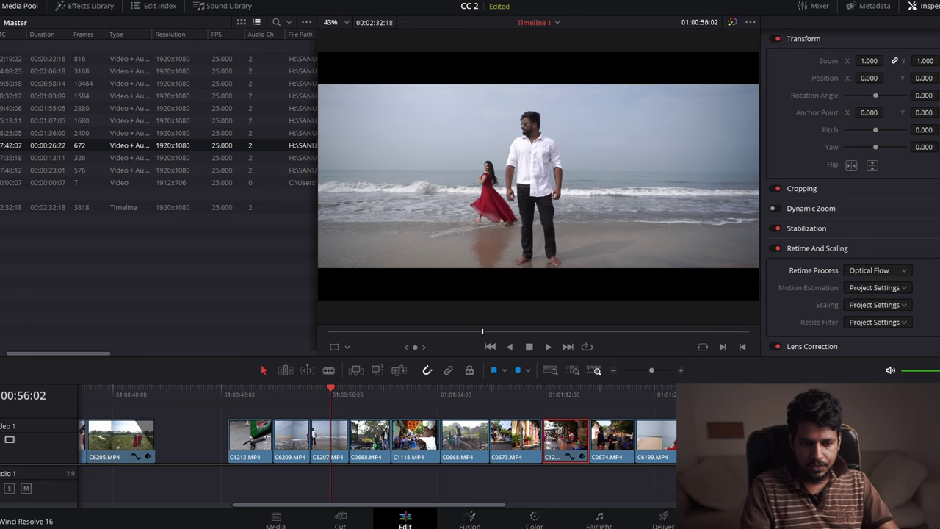
# Step: Scrub the ending phone screen recording to the camera mode menu and play it full screen
pyautogui.press('End')
pyautogui.moveTo(481, 507); pyautogui.dragTo(601, 505)
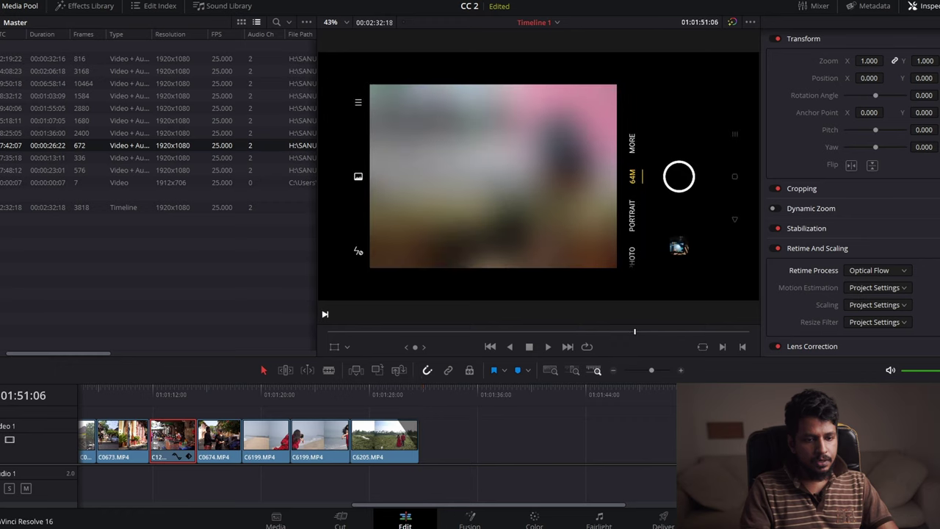
pyautogui.moveTo(382, 506); pyautogui.dragTo(422, 506)
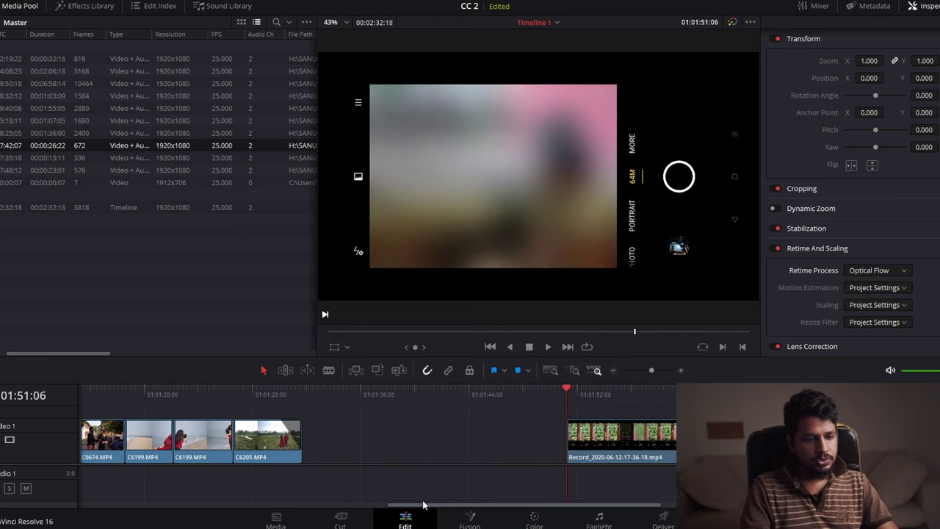
pyautogui.click(581, 394)
pyautogui.moveTo(582, 394); pyautogui.dragTo(597, 401)
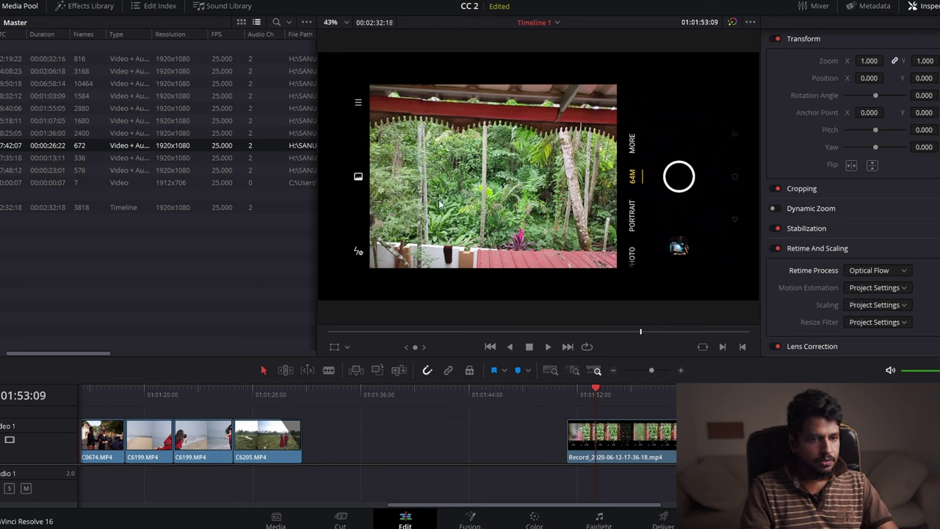
pyautogui.click(608, 394)
pyautogui.moveTo(608, 394); pyautogui.dragTo(605, 394)
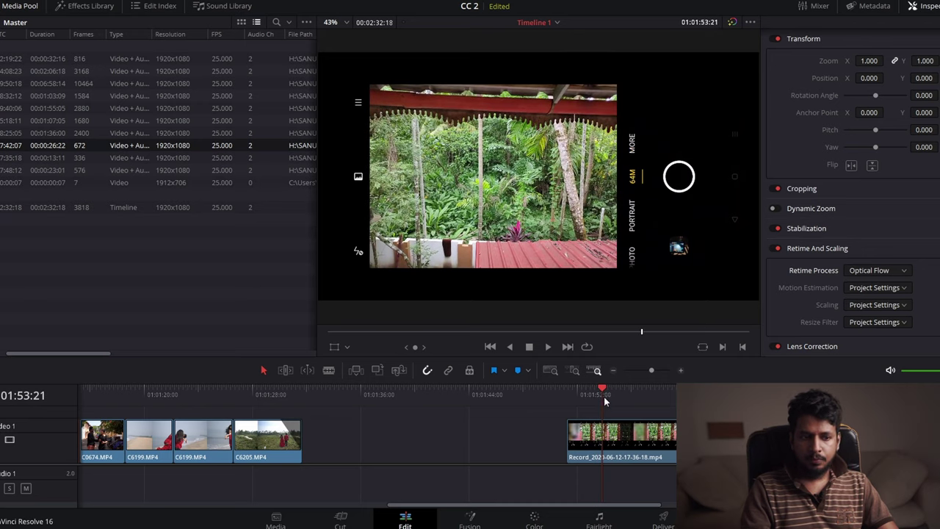
pyautogui.click(618, 390)
pyautogui.press('space')
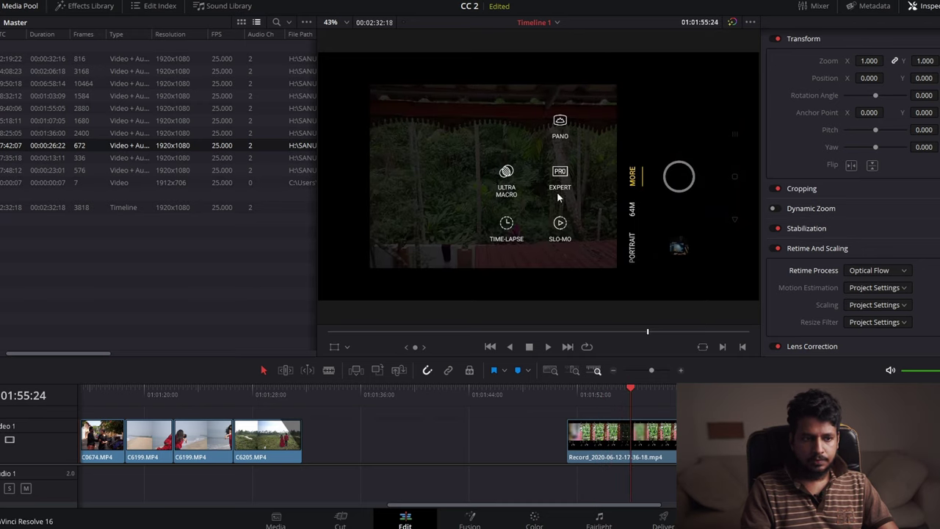
pyautogui.press('p')
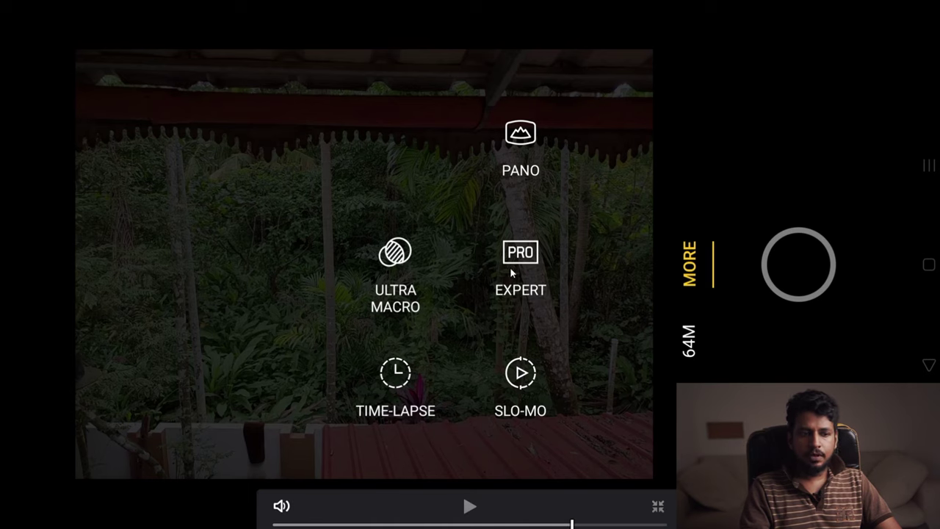
# Step: Pause and resume the phone recording as it reaches Expert mode's white-balance setting
pyautogui.press('space')
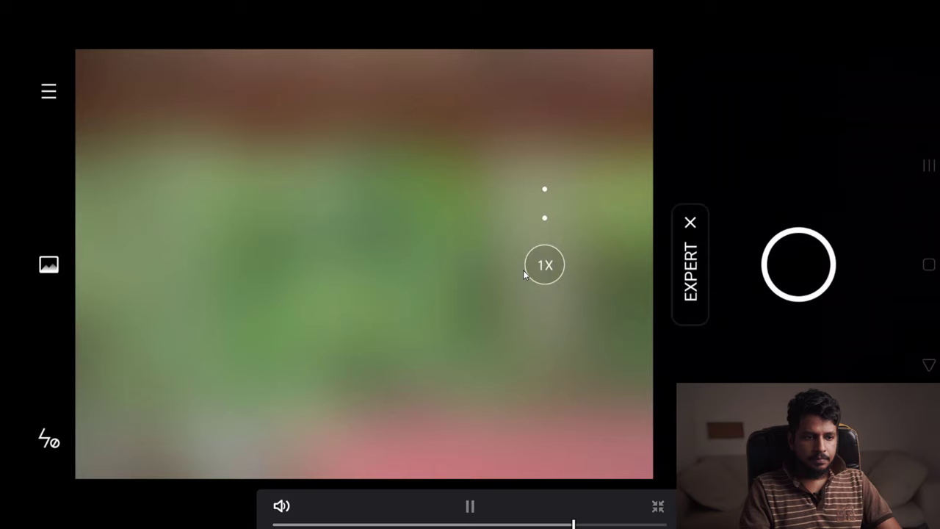
pyautogui.press('space')
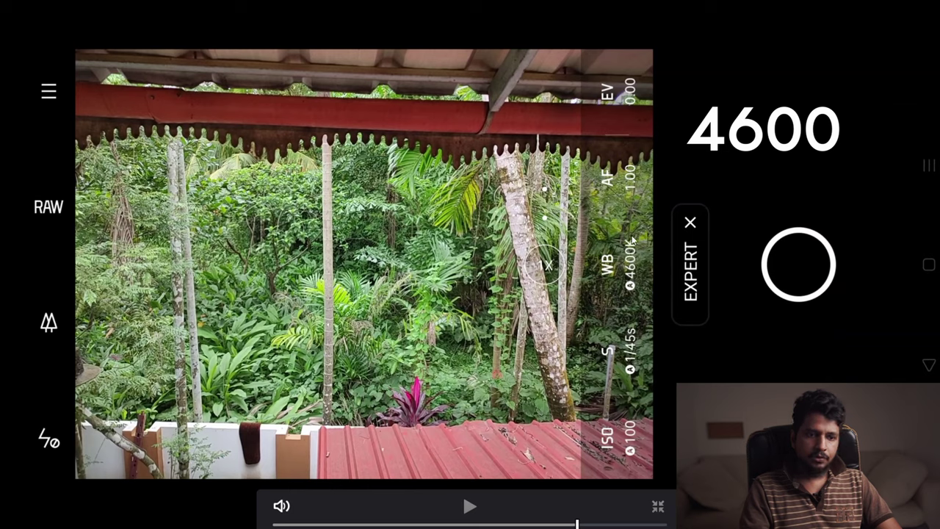
pyautogui.click(435, 285)
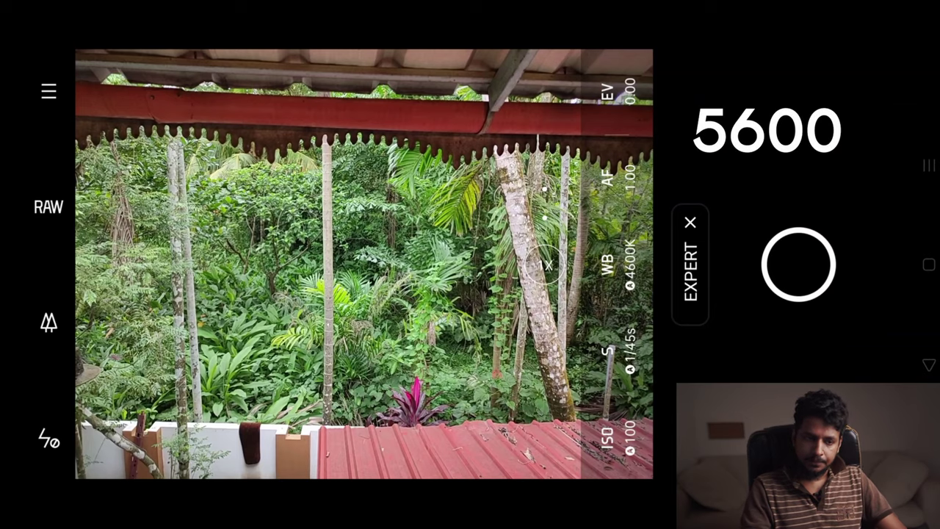
pyautogui.click(629, 282)
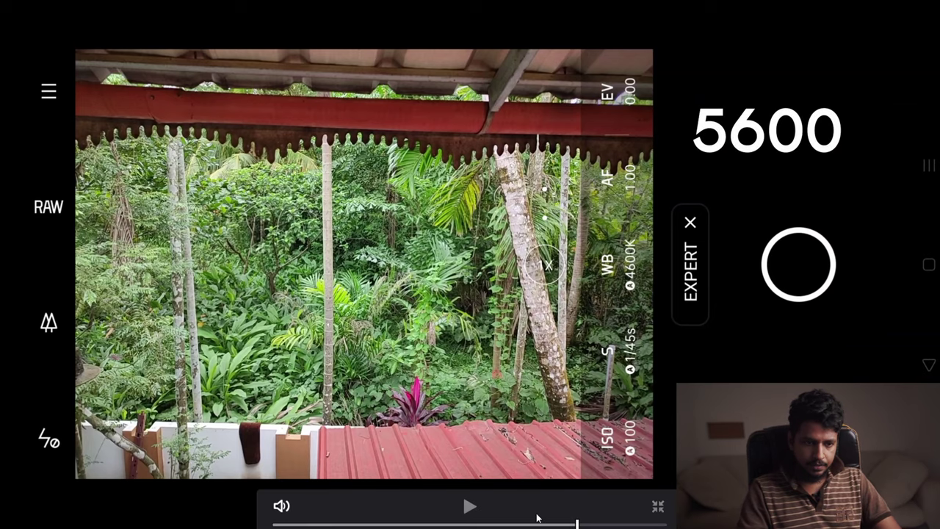
pyautogui.press('space')
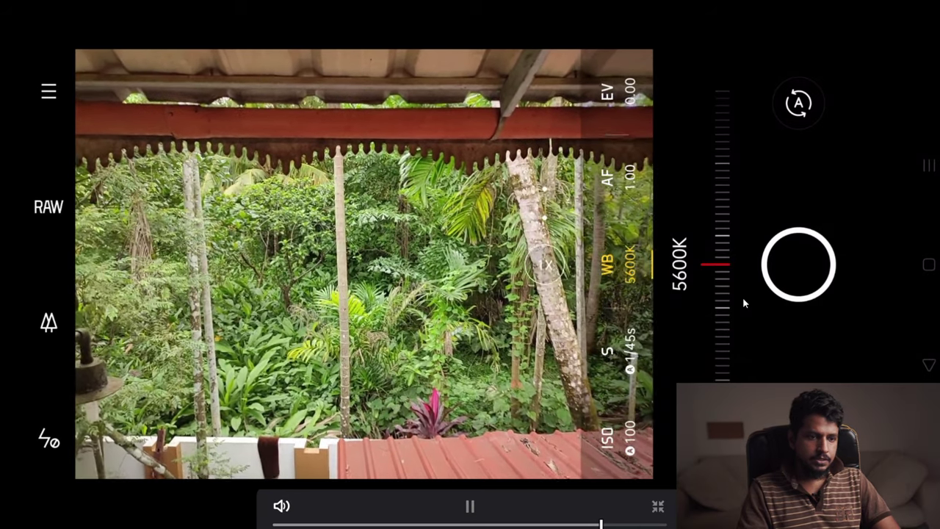
# Step: Pause the white-balance demo at 5600K, on the warm wall shot, and at 3000K
pyautogui.click(456, 309)
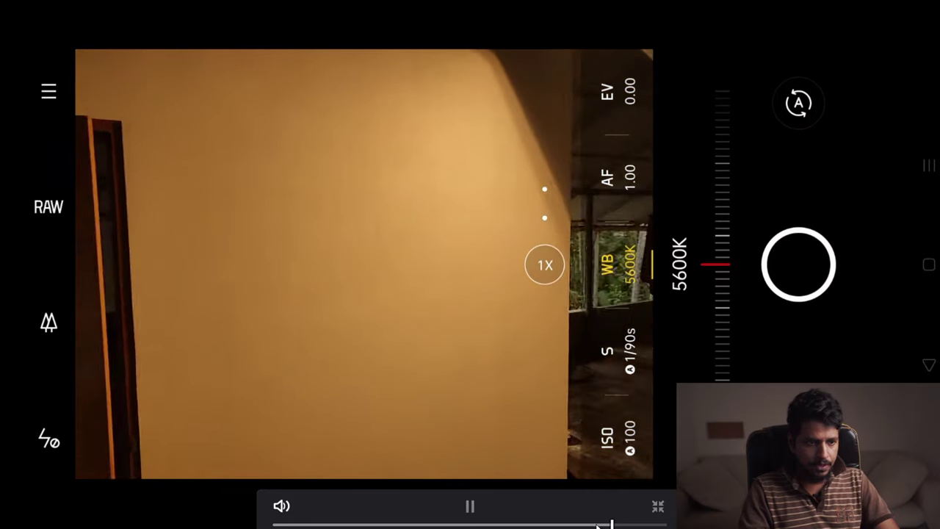
pyautogui.click(453, 288)
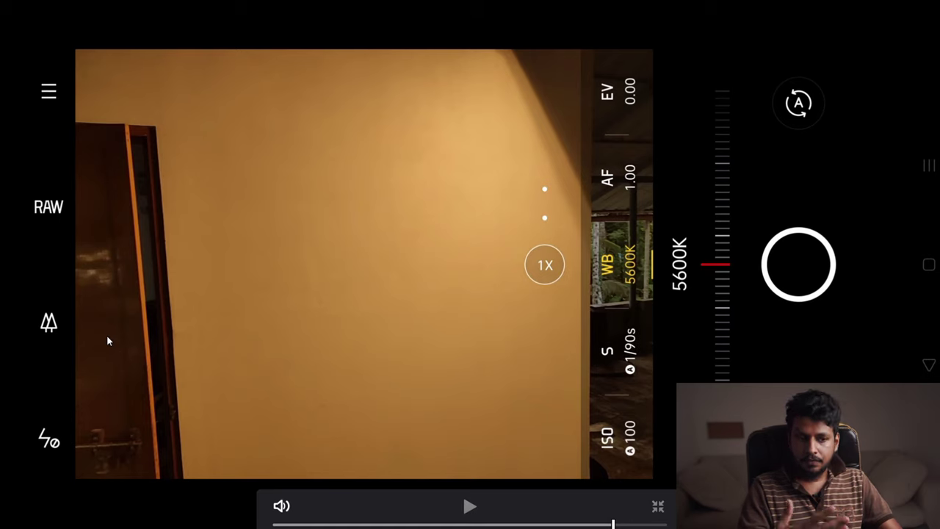
pyautogui.press('space')
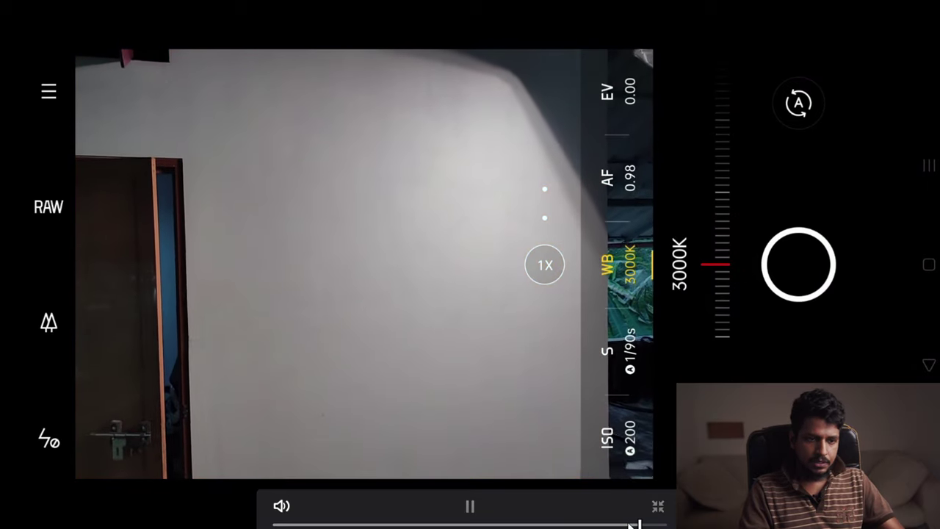
pyautogui.click(462, 212)
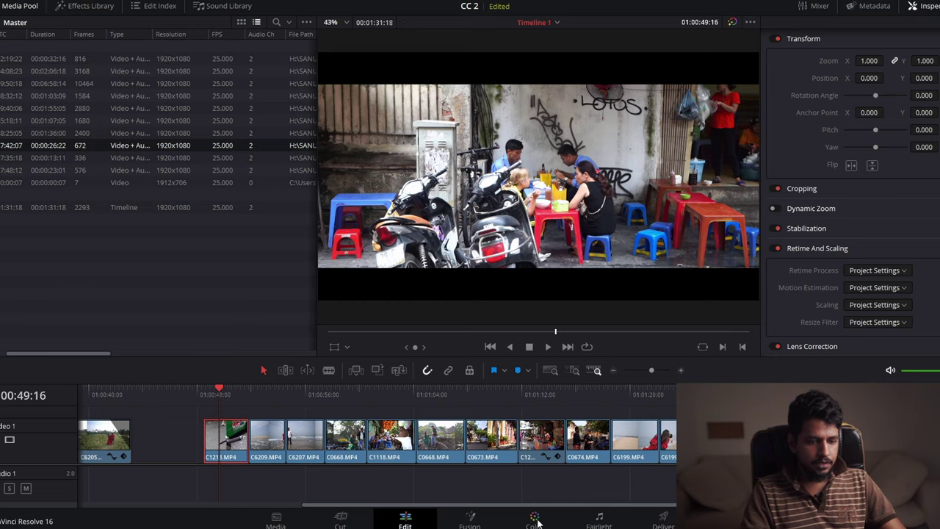
# Step: On the Color page, cycle the scope through Waveform, Vectorscope and Histogram back to Parade
pyautogui.click(533, 518)
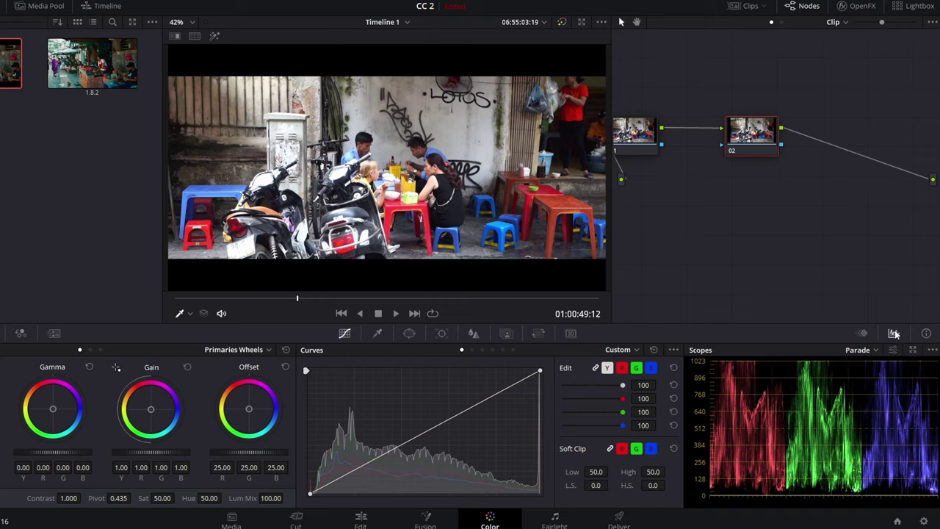
pyautogui.click(863, 334)
pyautogui.click(895, 334)
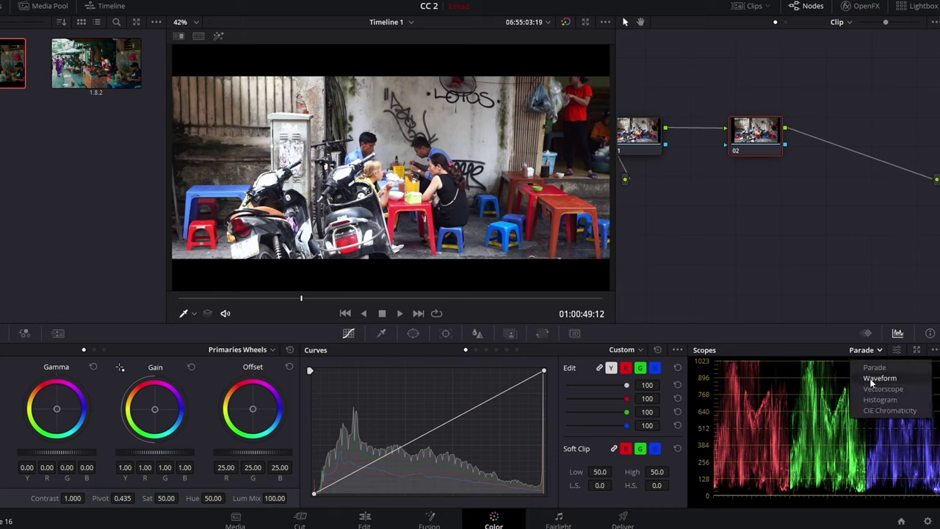
pyautogui.click(876, 377)
pyautogui.click(875, 351)
pyautogui.click(872, 389)
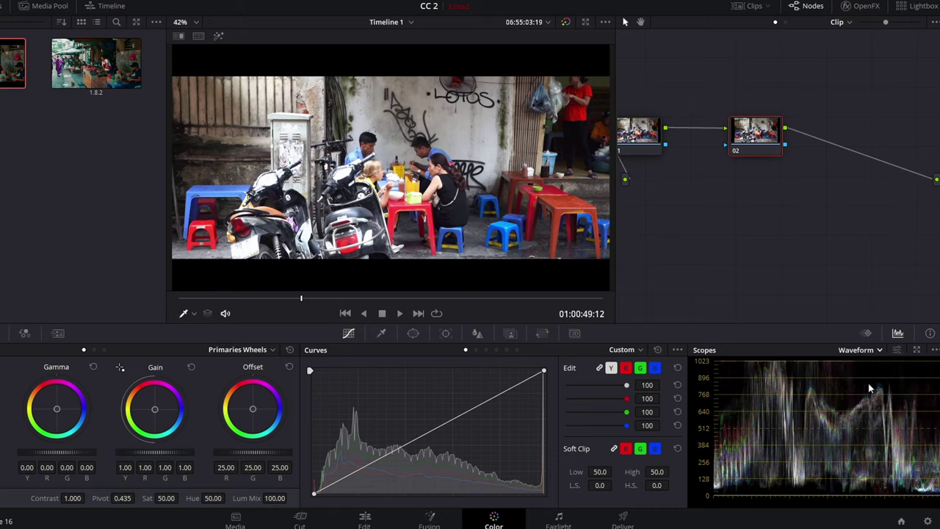
pyautogui.click(861, 350)
pyautogui.click(869, 400)
pyautogui.click(873, 353)
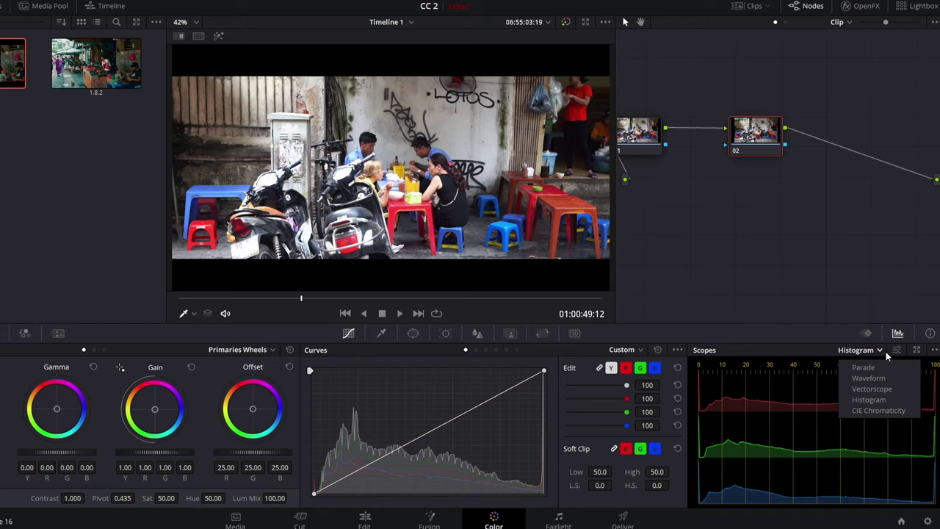
pyautogui.click(865, 369)
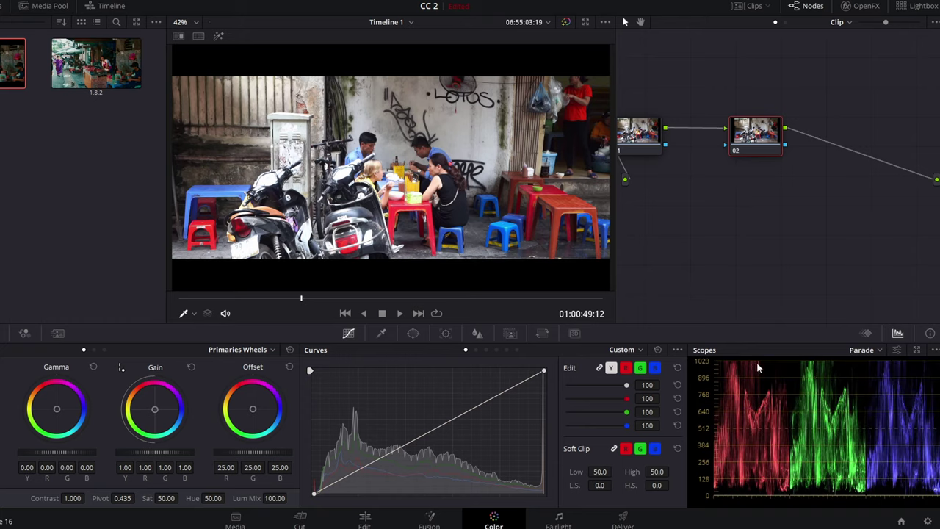
# Step: Arrange node 01 beside node 02 in the node graph
pyautogui.moveTo(770, 131); pyautogui.dragTo(791, 130)
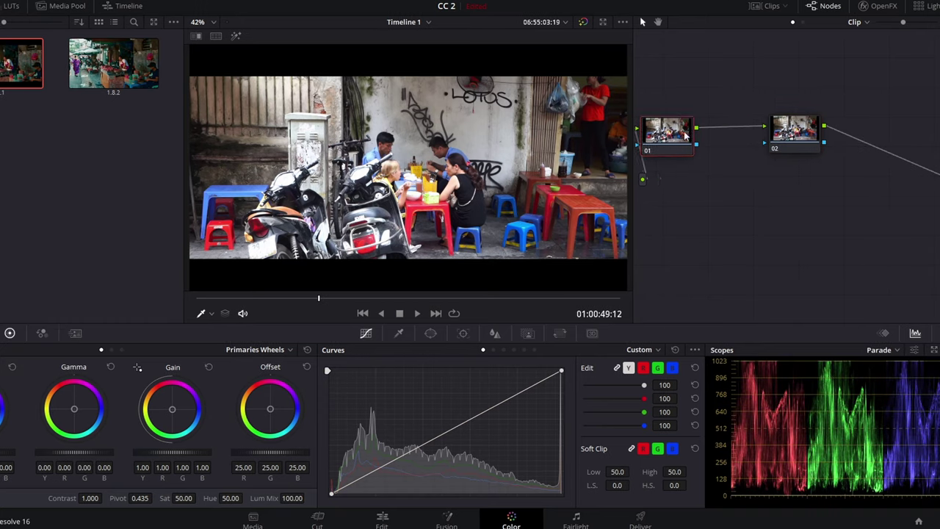
pyautogui.moveTo(656, 131); pyautogui.dragTo(715, 129)
pyautogui.moveTo(763, 150)
pyautogui.mouseDown()
pyautogui.moveTo(764, 160)
pyautogui.moveTo(781, 151)
pyautogui.mouseUp()
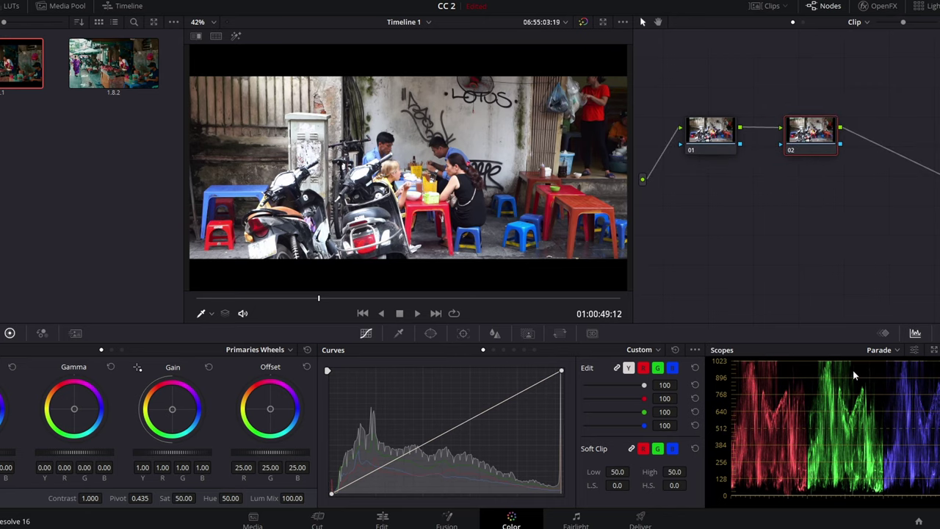
# Step: Float the scopes in their own window showing a single large RGB Parade, and position it
pyautogui.click(934, 350)
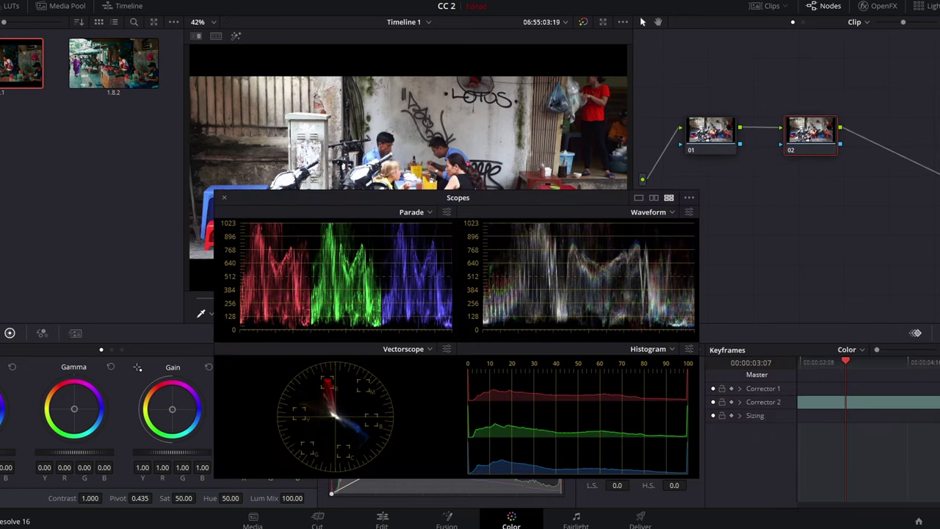
pyautogui.moveTo(567, 204)
pyautogui.mouseDown()
pyautogui.moveTo(600, 193)
pyautogui.moveTo(433, 134)
pyautogui.moveTo(448, 136)
pyautogui.mouseUp()
pyautogui.click(550, 126)
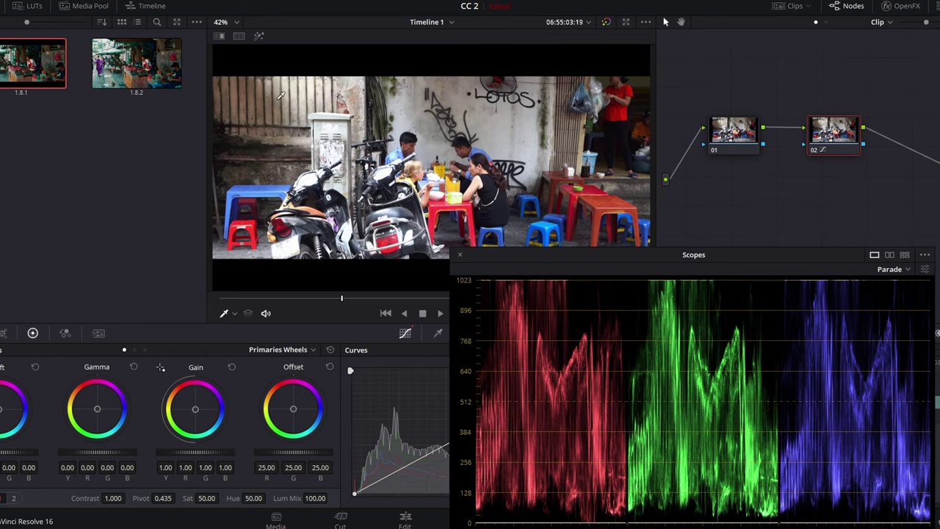
pyautogui.moveTo(729, 258); pyautogui.dragTo(737, 260)
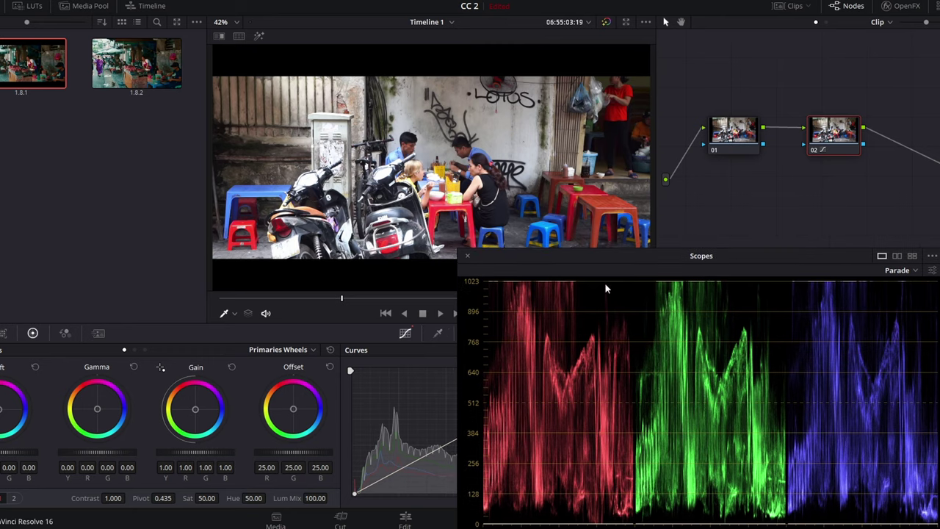
pyautogui.moveTo(585, 257)
pyautogui.mouseDown()
pyautogui.moveTo(569, 246)
pyautogui.moveTo(678, 226)
pyautogui.mouseUp()
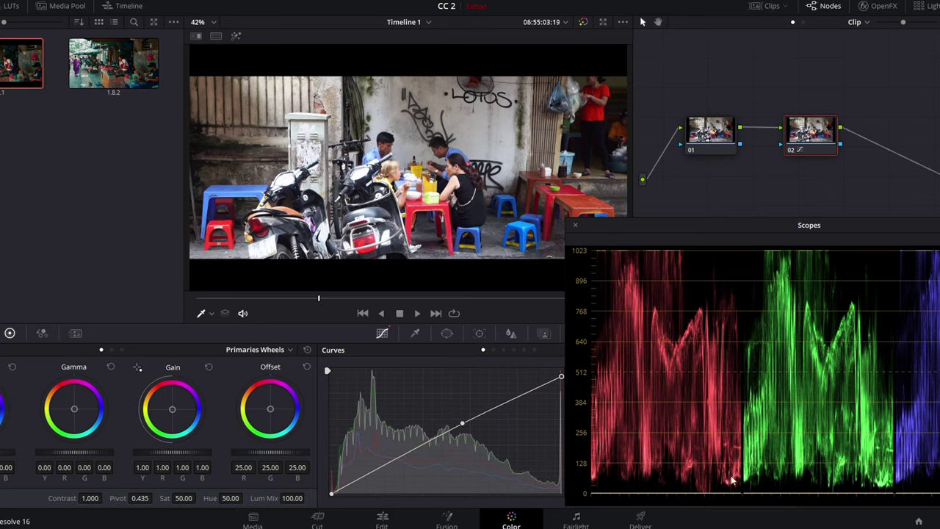
# Step: Try pulling the curve's black point inward to darken shadows, undoing the first two attempts
pyautogui.moveTo(746, 222); pyautogui.dragTo(676, 174)
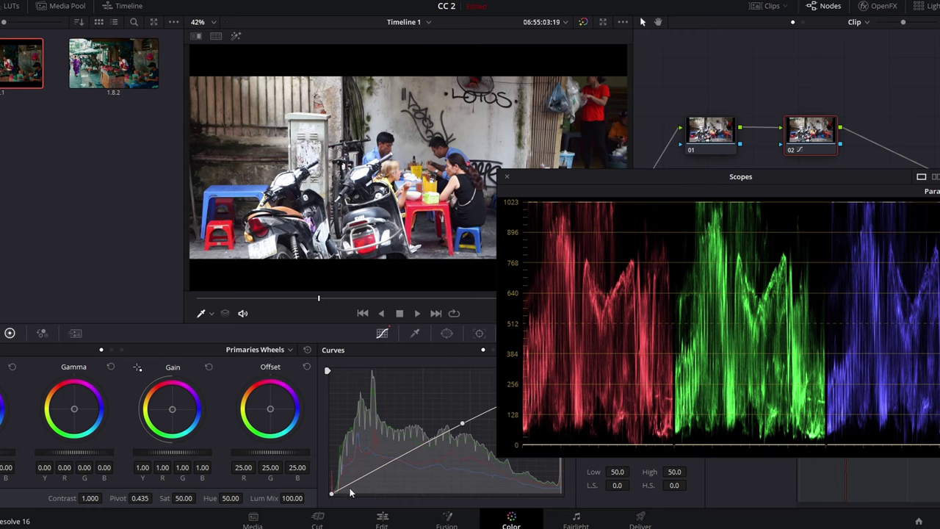
pyautogui.moveTo(332, 494); pyautogui.dragTo(368, 493)
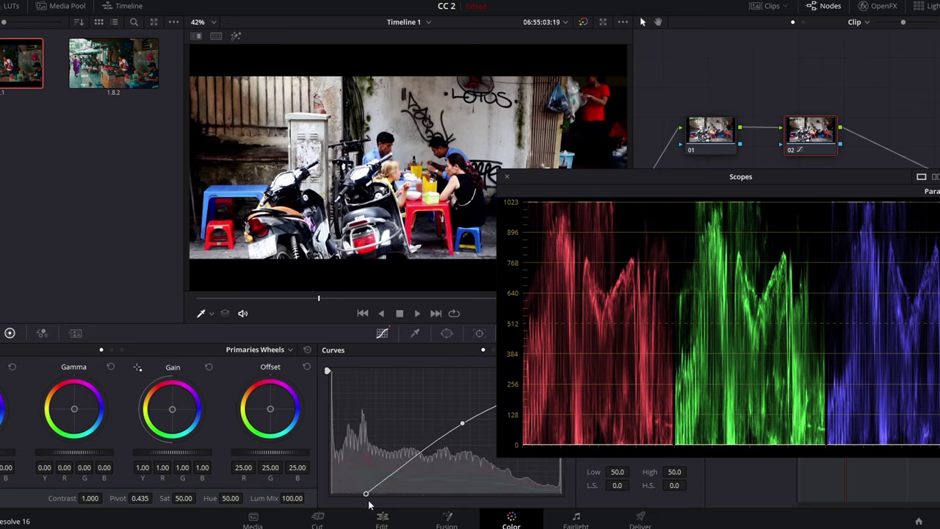
pyautogui.hotkey('ctrl', 'z')
pyautogui.moveTo(764, 181); pyautogui.dragTo(702, 204)
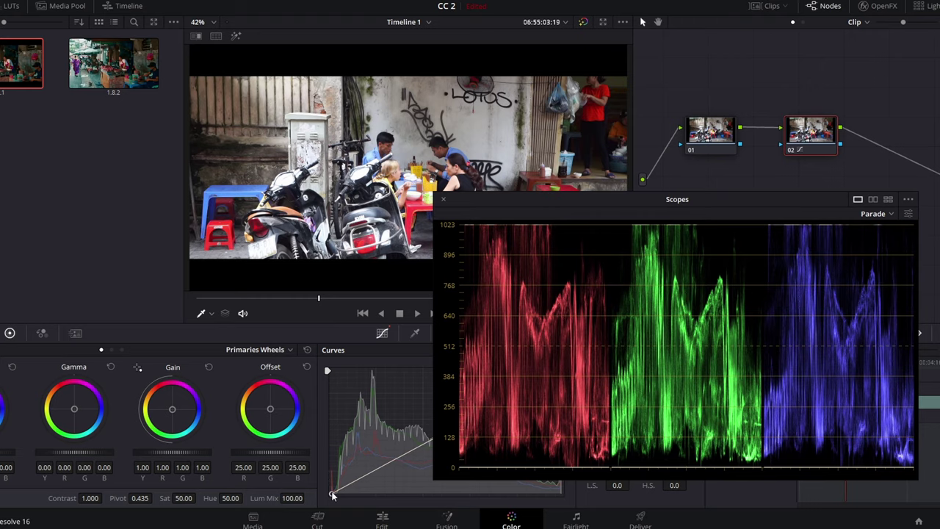
pyautogui.moveTo(332, 494); pyautogui.dragTo(351, 494)
pyautogui.hotkey('ctrl', 'z')
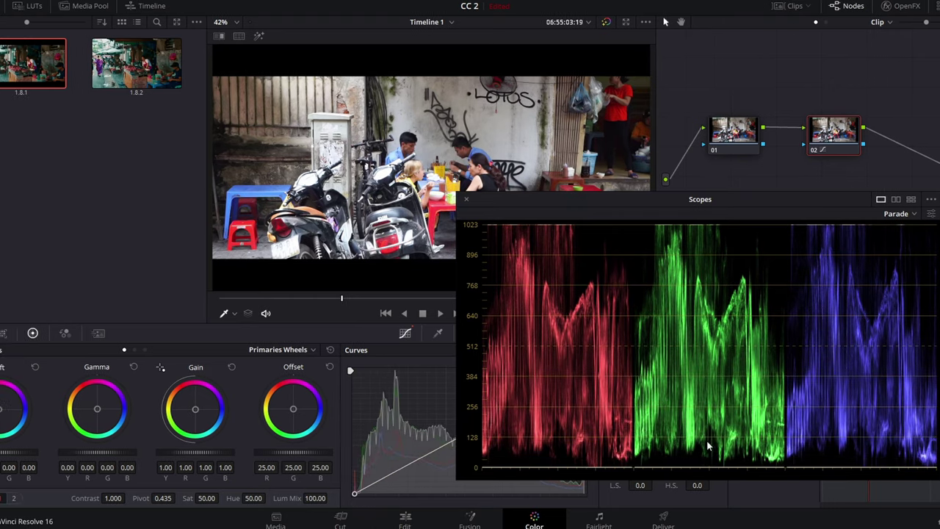
pyautogui.moveTo(354, 493); pyautogui.dragTo(384, 495)
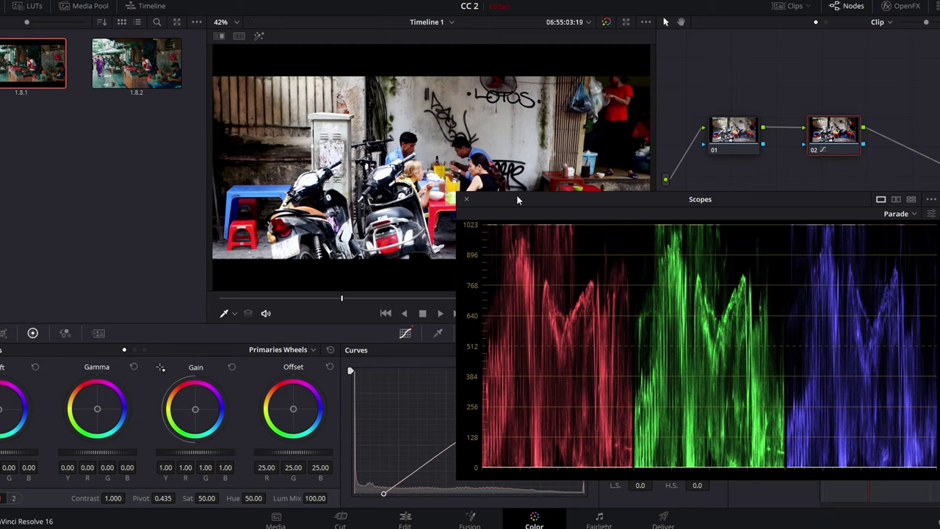
# Step: Move the scopes off the viewer and curves, then nudge the black point slightly further in
pyautogui.moveTo(517, 197); pyautogui.dragTo(796, 215)
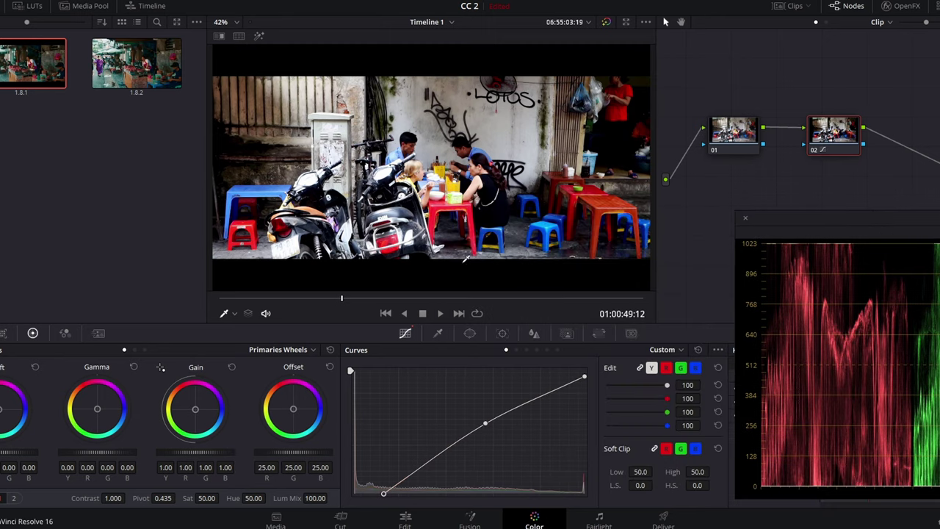
pyautogui.moveTo(878, 213); pyautogui.dragTo(641, 211)
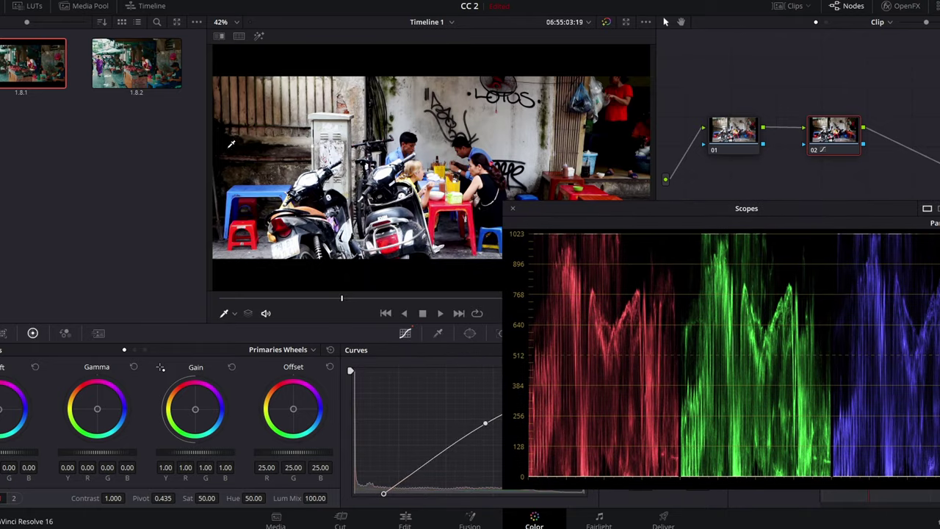
pyautogui.moveTo(689, 212); pyautogui.dragTo(803, 249)
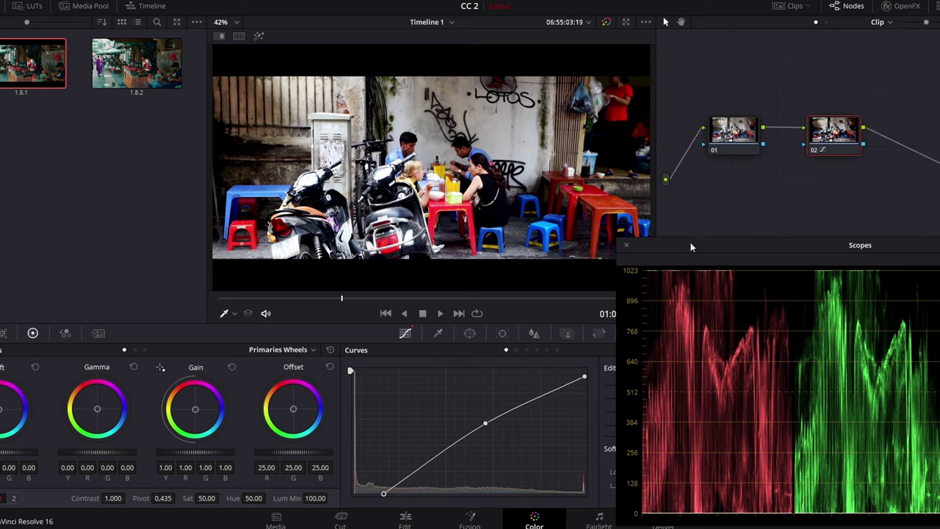
pyautogui.moveTo(690, 247); pyautogui.dragTo(900, 368)
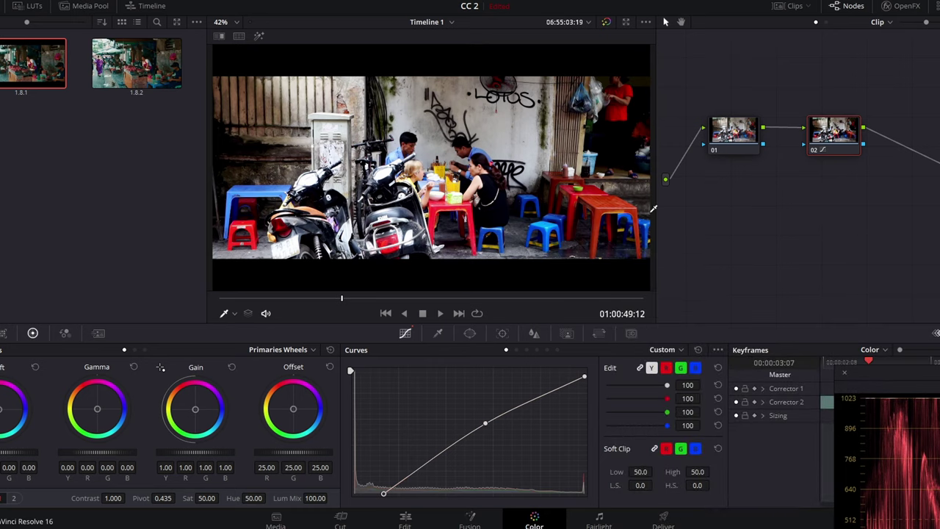
pyautogui.moveTo(383, 492)
pyautogui.mouseDown()
pyautogui.moveTo(376, 499)
pyautogui.moveTo(391, 493)
pyautogui.mouseUp()
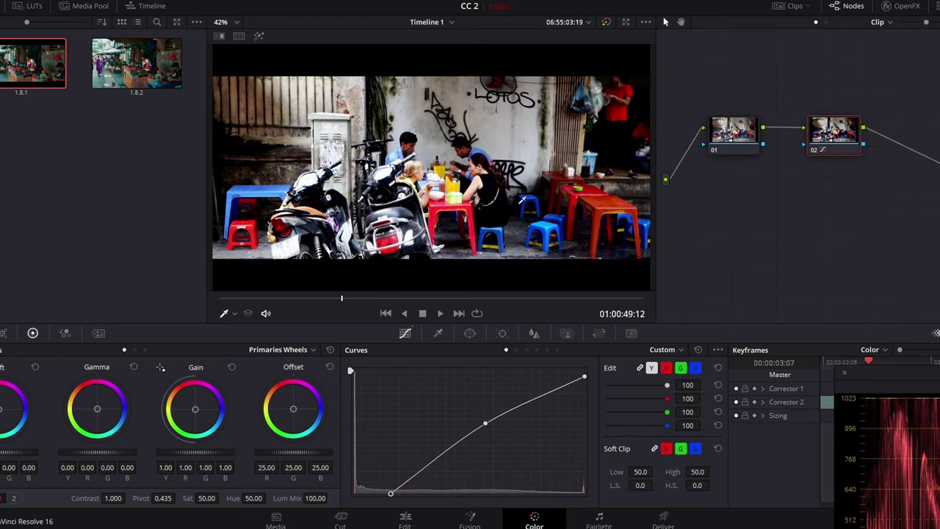
# Step: Bring up the floating RGB Parade with Ctrl+Shift+W and park it in the lower-right corner
pyautogui.hotkey('ctrl', 'shift', 'w')
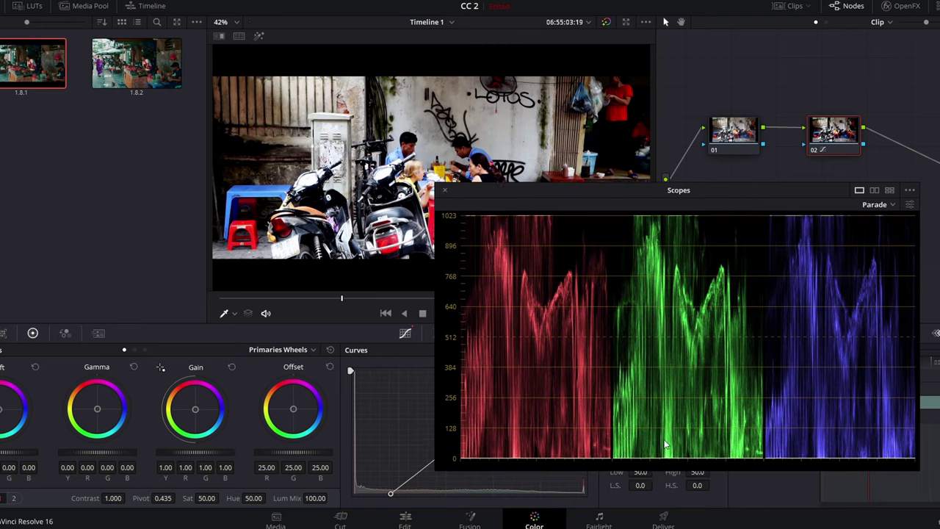
pyautogui.moveTo(546, 203)
pyautogui.mouseDown()
pyautogui.moveTo(569, 193)
pyautogui.moveTo(599, 211)
pyautogui.moveTo(548, 214)
pyautogui.mouseUp()
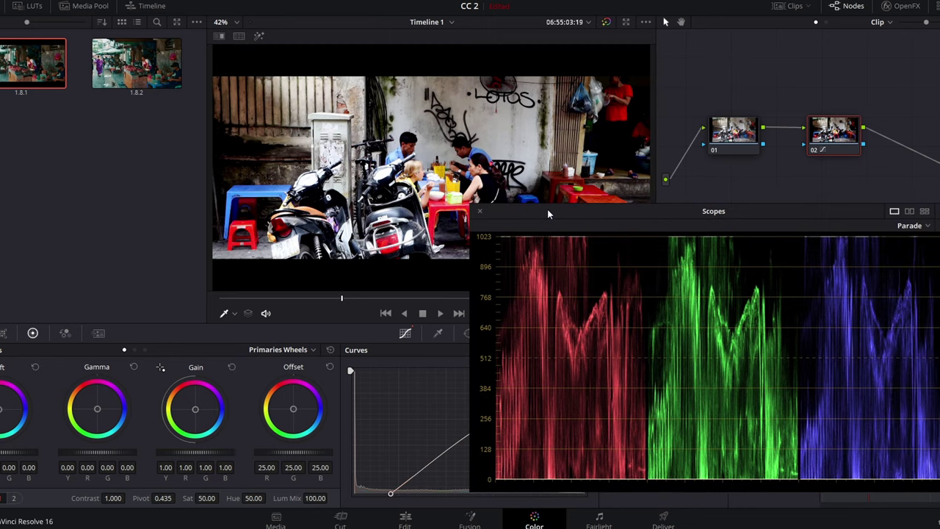
pyautogui.moveTo(548, 214); pyautogui.dragTo(575, 211)
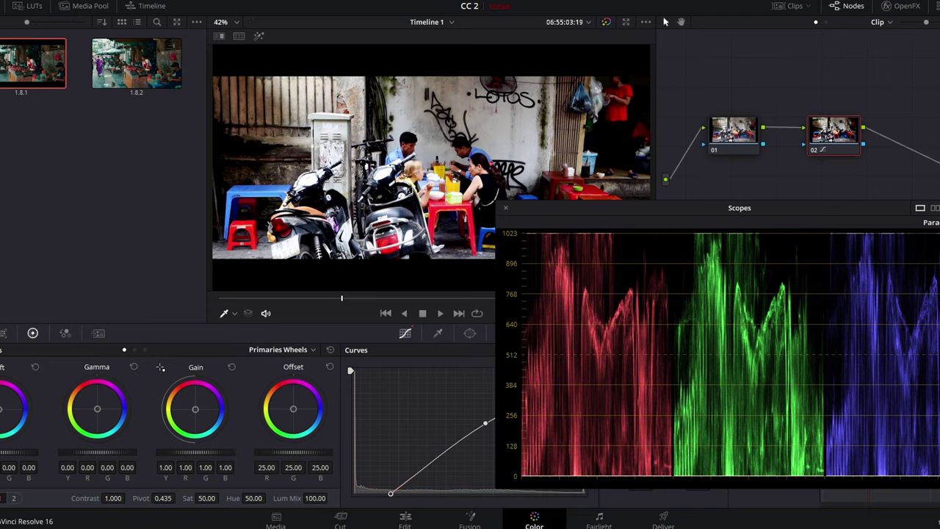
pyautogui.moveTo(674, 207)
pyautogui.mouseDown()
pyautogui.moveTo(562, 225)
pyautogui.moveTo(584, 219)
pyautogui.mouseUp()
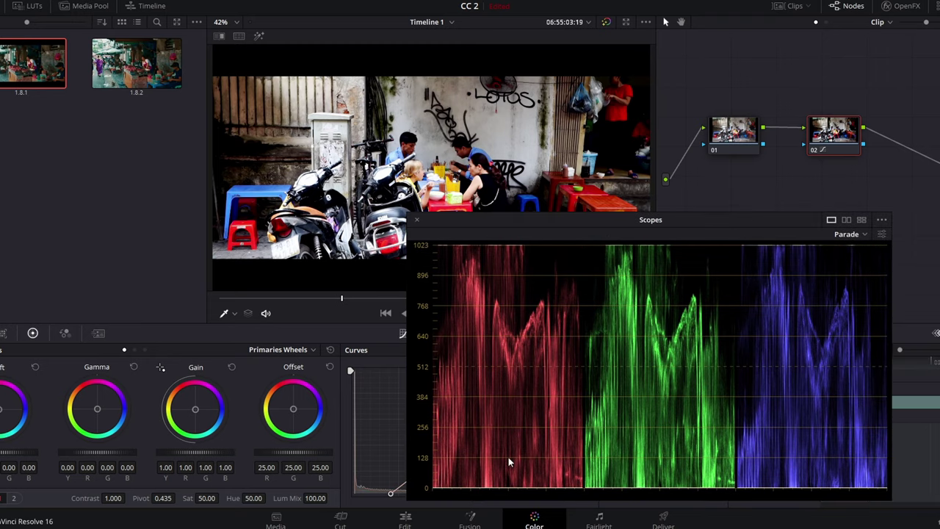
pyautogui.moveTo(491, 225); pyautogui.dragTo(831, 313)
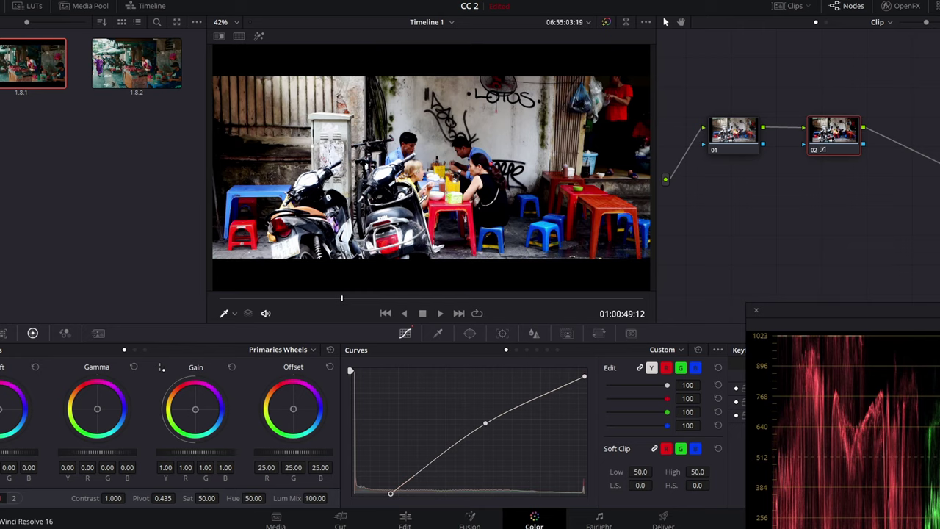
pyautogui.moveTo(858, 313); pyautogui.dragTo(648, 266)
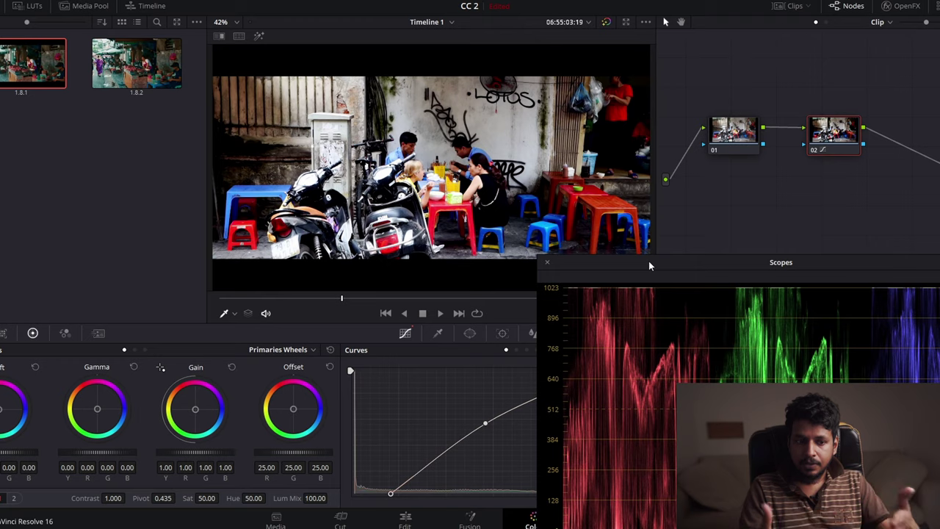
# Step: Move the scopes off the curve and drag the black point back left to brighten shadows
pyautogui.moveTo(649, 262)
pyautogui.mouseDown()
pyautogui.moveTo(581, 246)
pyautogui.moveTo(613, 233)
pyautogui.mouseUp()
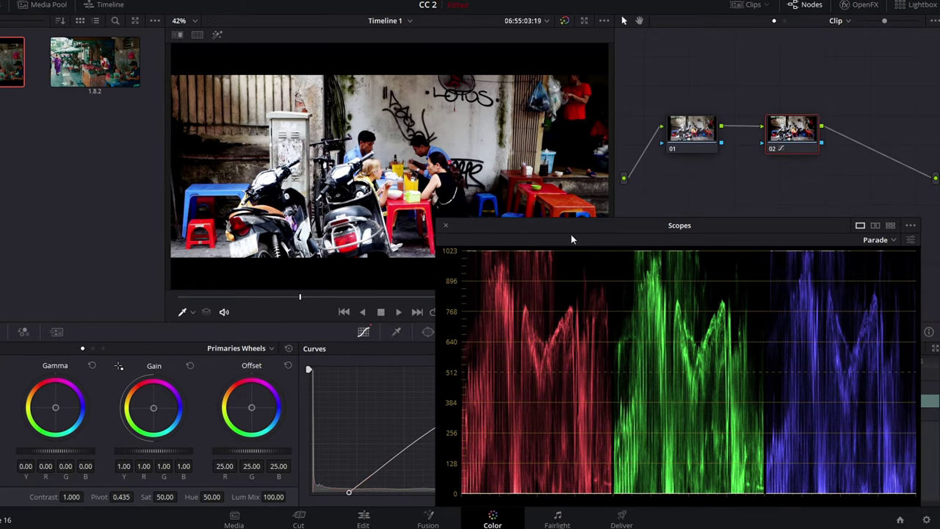
pyautogui.moveTo(571, 237); pyautogui.dragTo(689, 225)
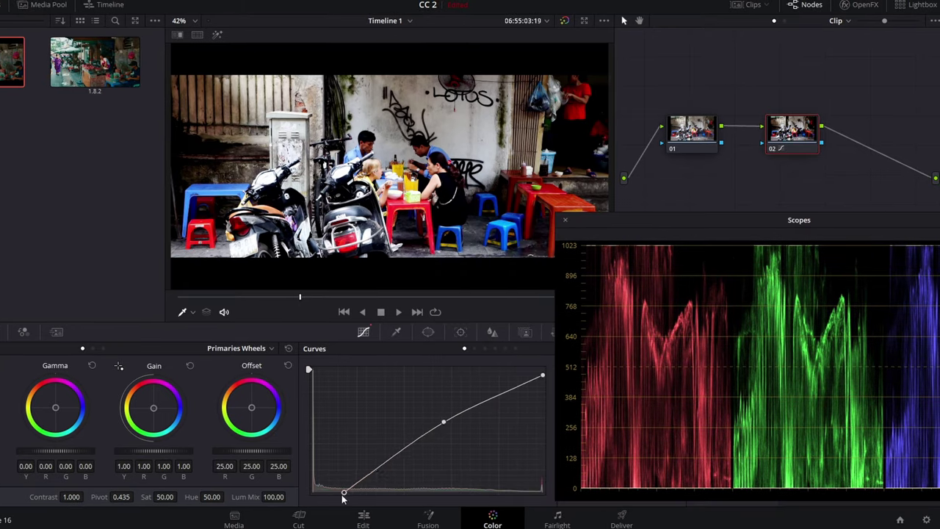
pyautogui.moveTo(349, 492); pyautogui.dragTo(320, 492)
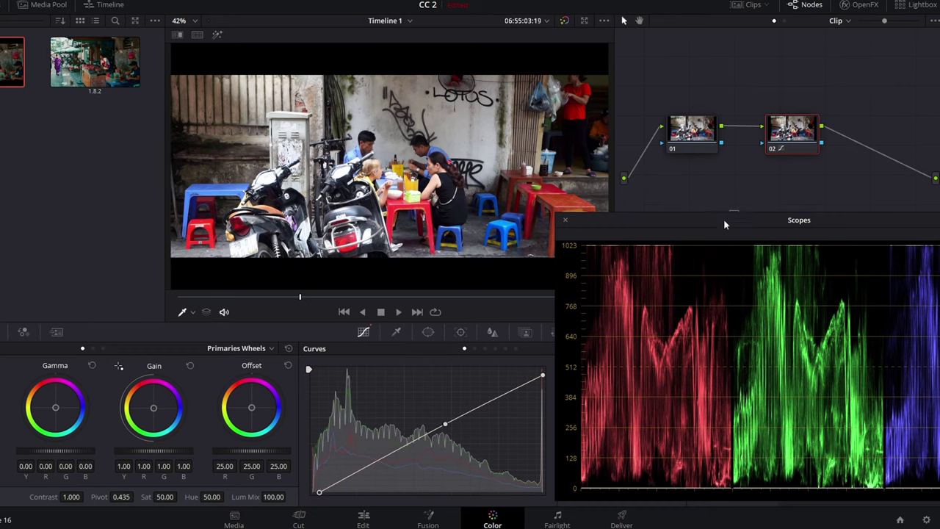
# Step: Reposition the parade window, then pull the curve's white point down slightly to tame highlights
pyautogui.moveTo(713, 227); pyautogui.dragTo(640, 234)
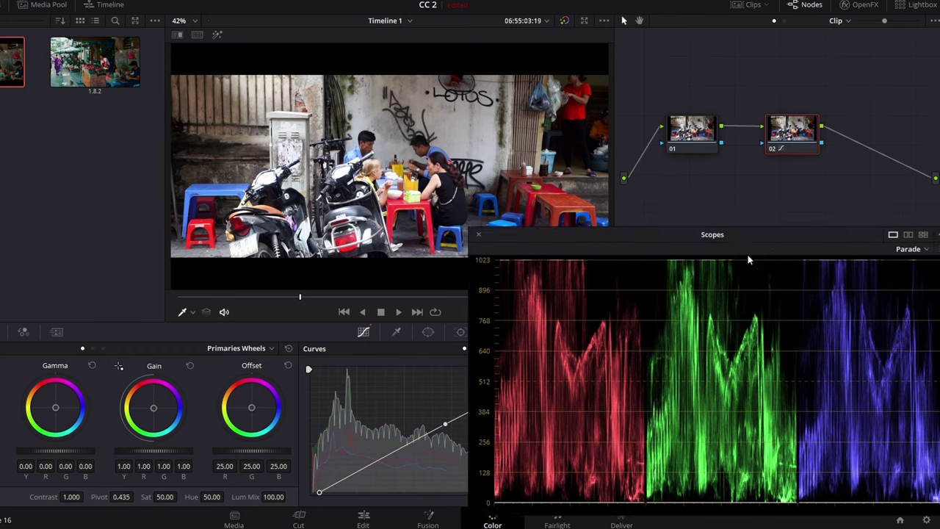
pyautogui.moveTo(771, 259); pyautogui.dragTo(465, 300)
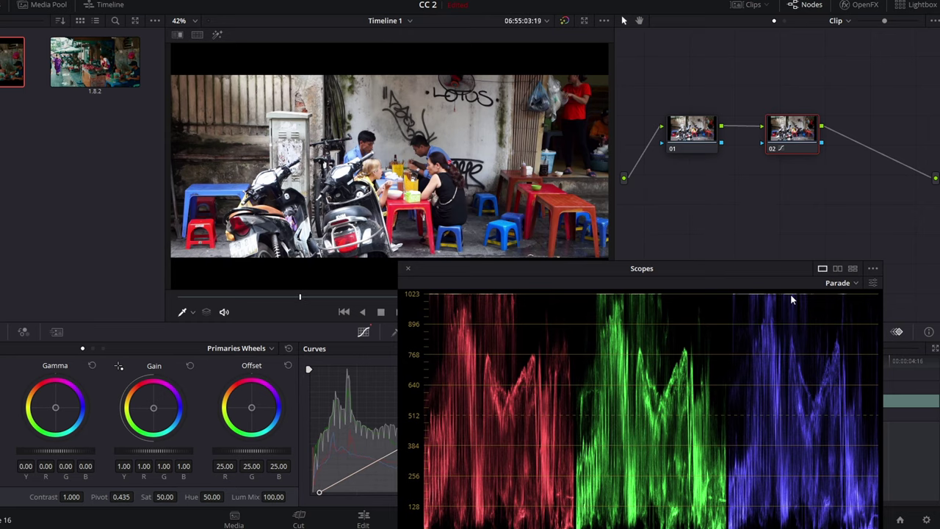
pyautogui.moveTo(745, 284); pyautogui.dragTo(748, 316)
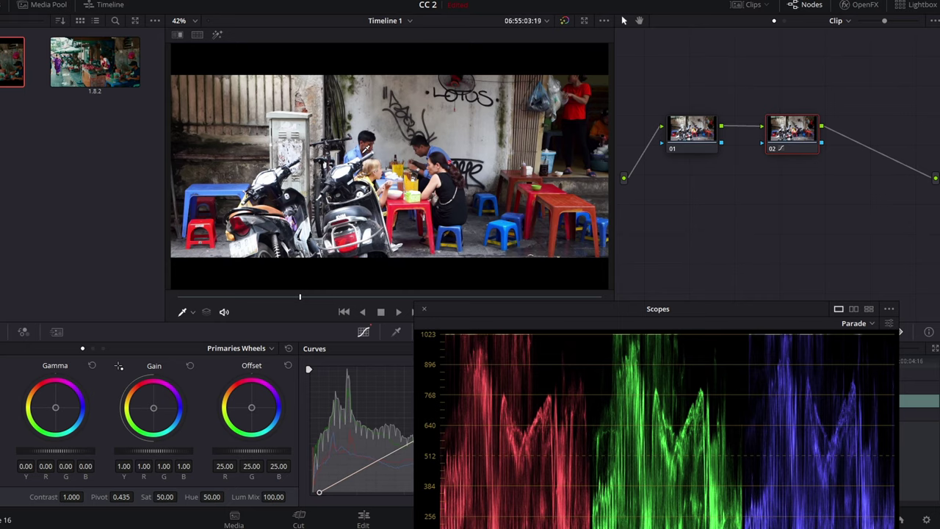
pyautogui.moveTo(687, 305); pyautogui.dragTo(694, 237)
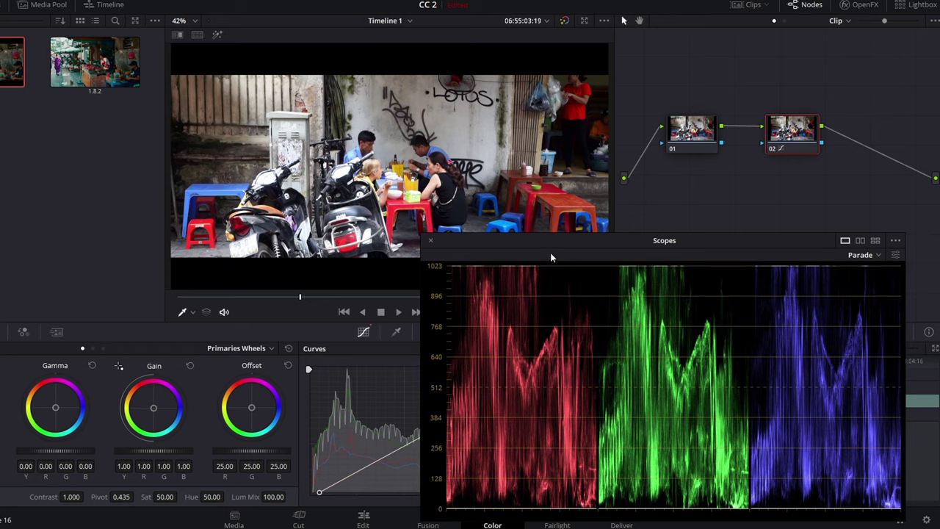
pyautogui.moveTo(552, 257); pyautogui.dragTo(707, 232)
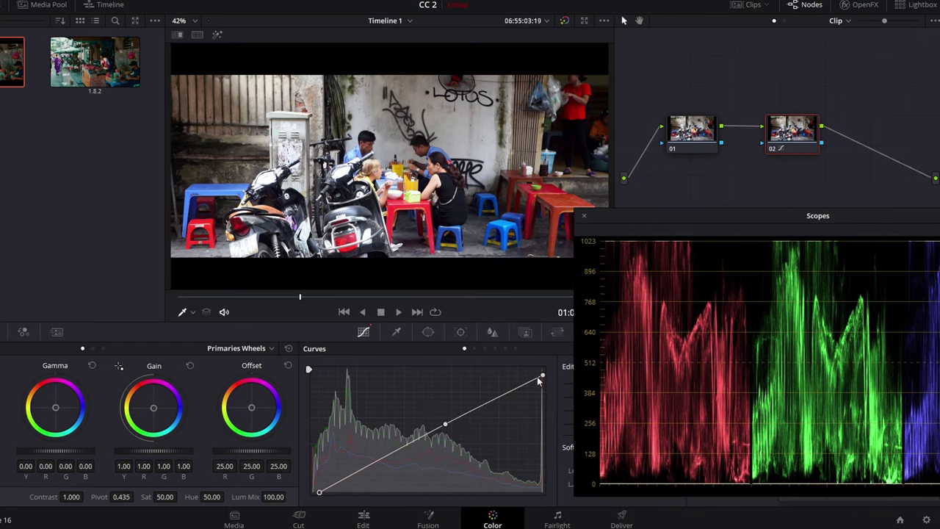
pyautogui.moveTo(543, 378); pyautogui.dragTo(546, 384)
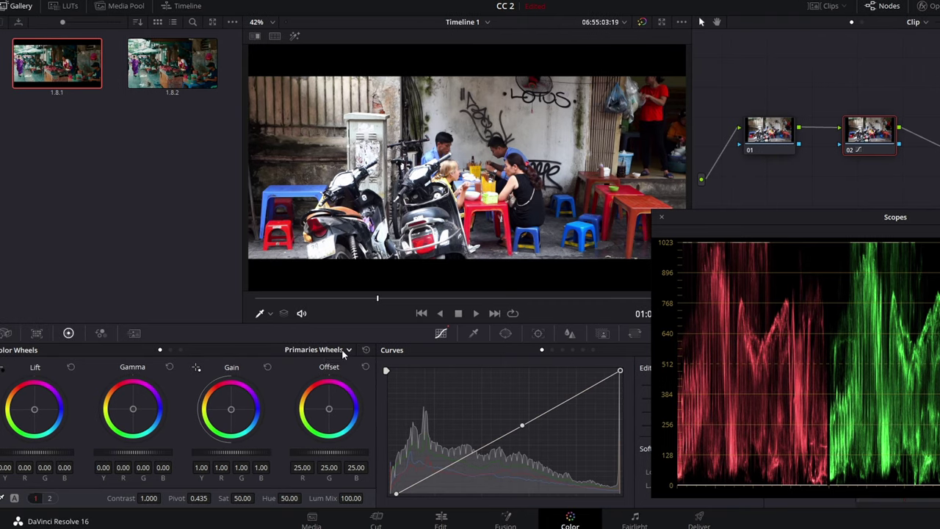
pyautogui.click(343, 351)
pyautogui.click(310, 389)
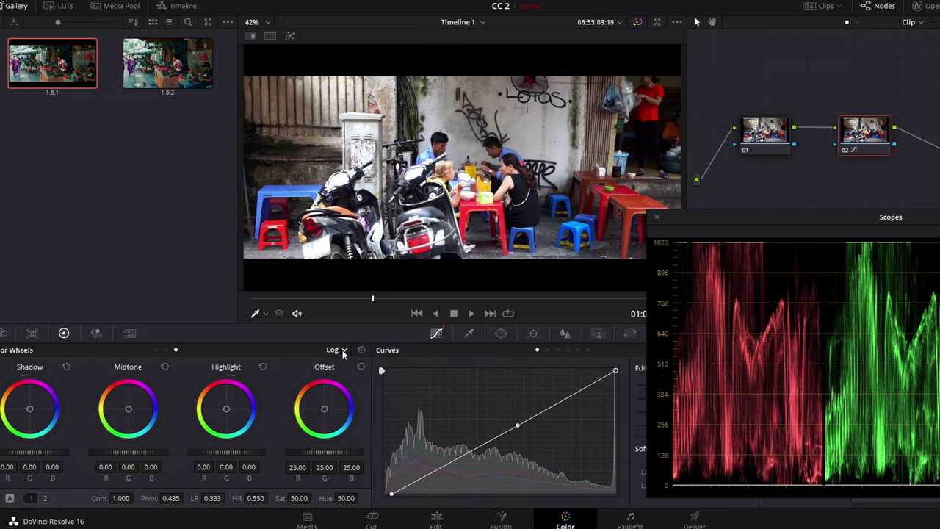
pyautogui.click(338, 350)
pyautogui.click(333, 363)
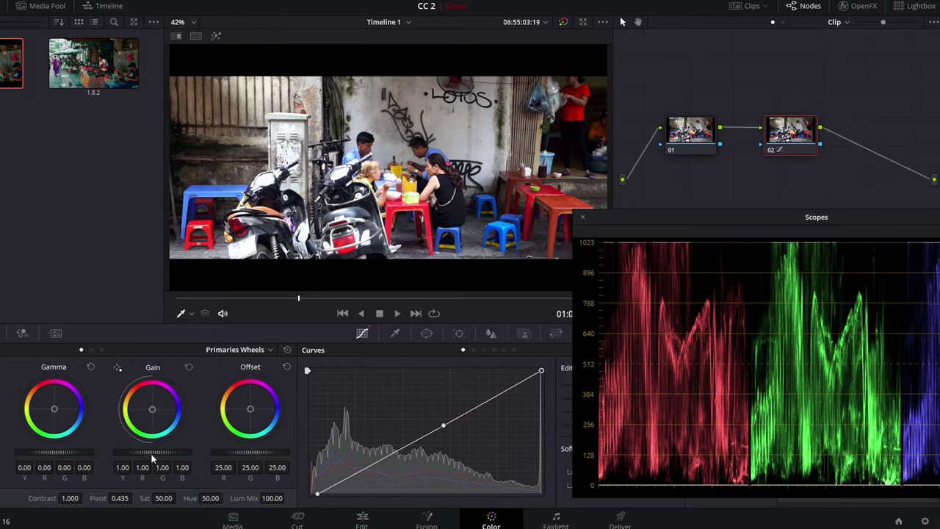
# Step: Lower Gain to 0.89, close the floating scopes, and dock the RGB Parade in the Color page
pyautogui.moveTo(155, 452); pyautogui.dragTo(136, 452)
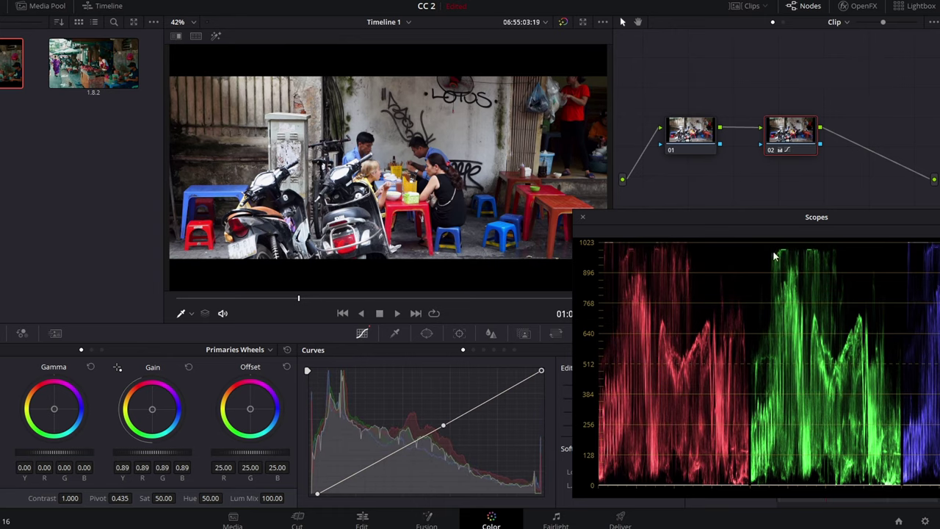
pyautogui.doubleClick(726, 217)
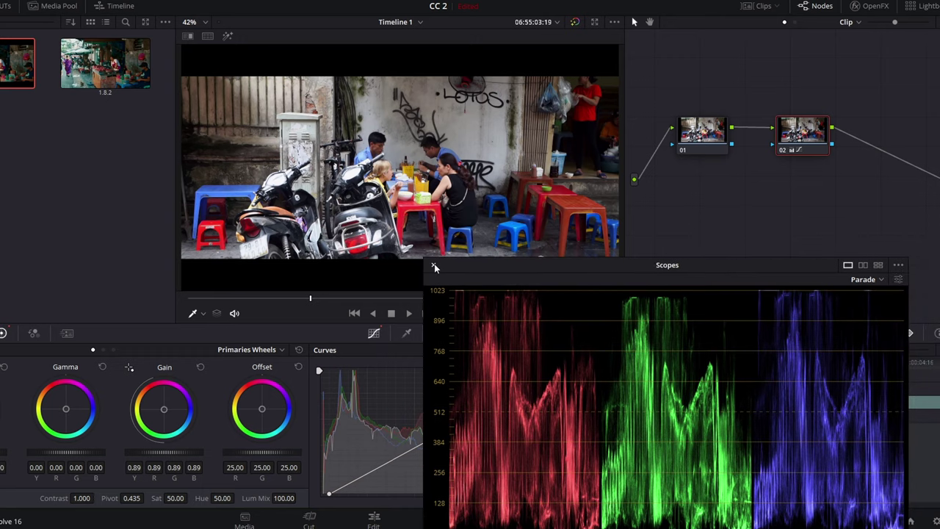
pyautogui.click(434, 264)
pyautogui.click(907, 333)
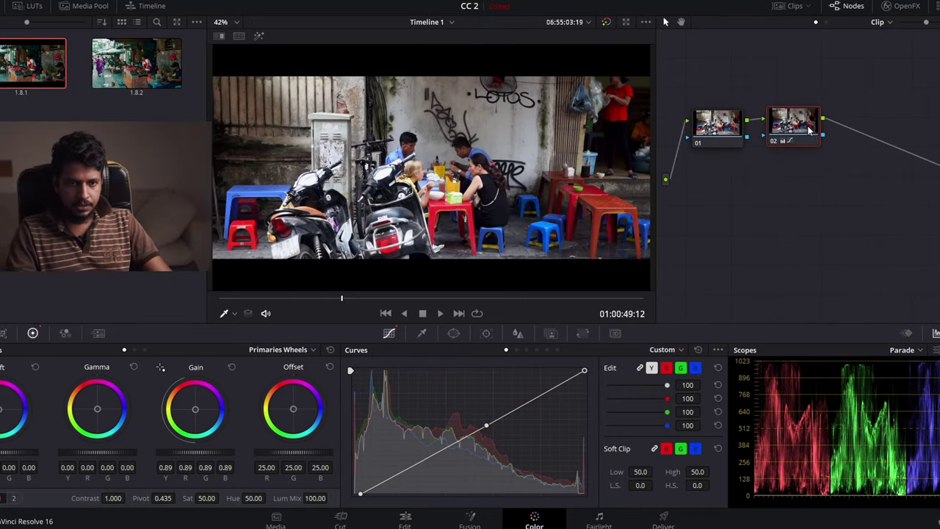
pyautogui.moveTo(809, 130); pyautogui.dragTo(810, 132)
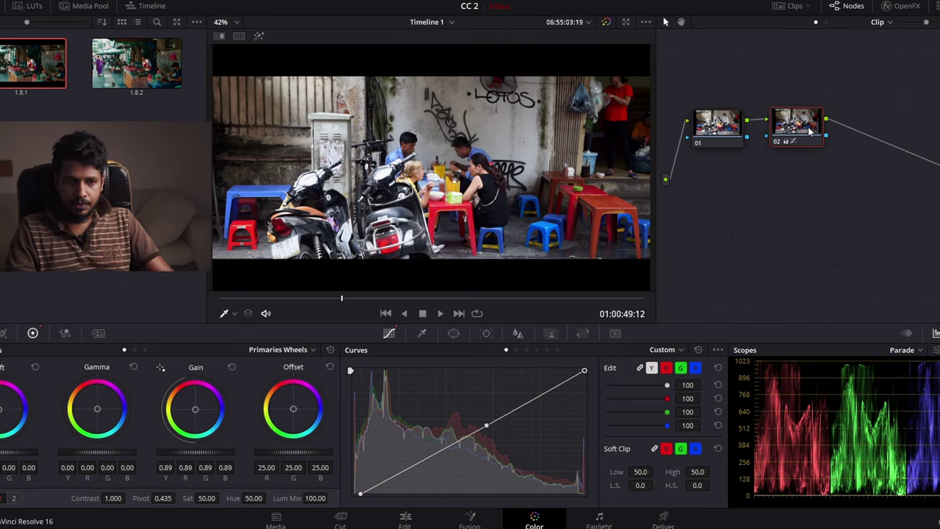
# Step: Add serial node 03 after node 02, try a parallel node, then undo back to single node 03
pyautogui.moveTo(811, 131); pyautogui.dragTo(816, 125)
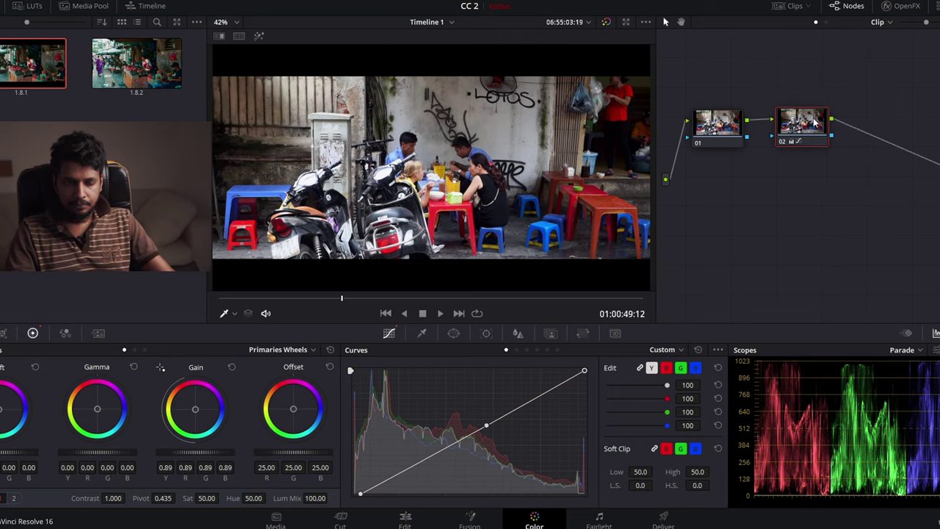
pyautogui.hotkey('alt', 's')
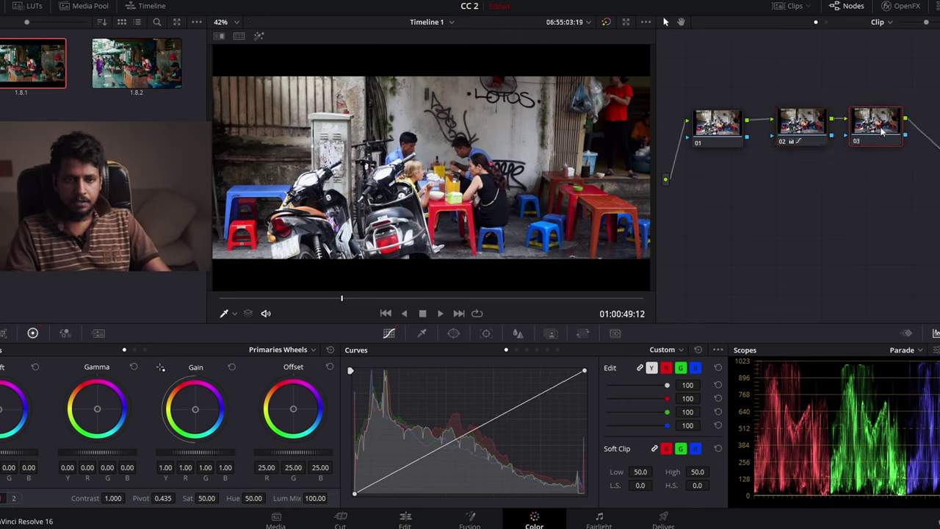
pyautogui.moveTo(803, 124); pyautogui.dragTo(796, 122)
pyautogui.moveTo(881, 130); pyautogui.dragTo(878, 127)
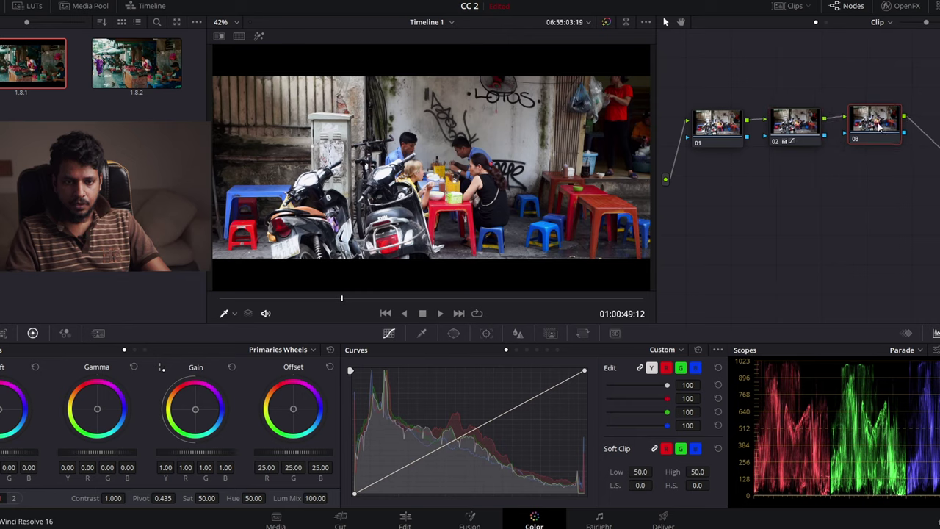
pyautogui.hotkey('alt', 'p')
pyautogui.moveTo(872, 132); pyautogui.dragTo(869, 129)
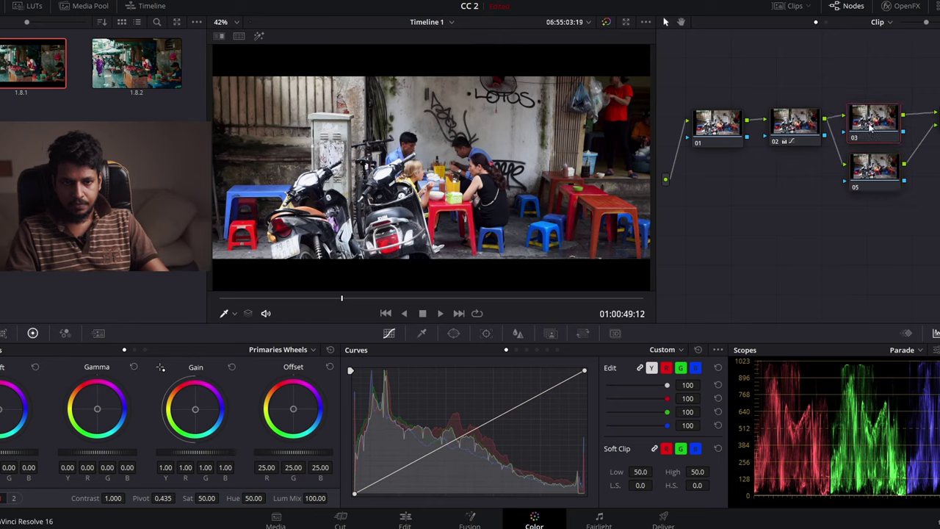
pyautogui.moveTo(868, 178); pyautogui.dragTo(864, 185)
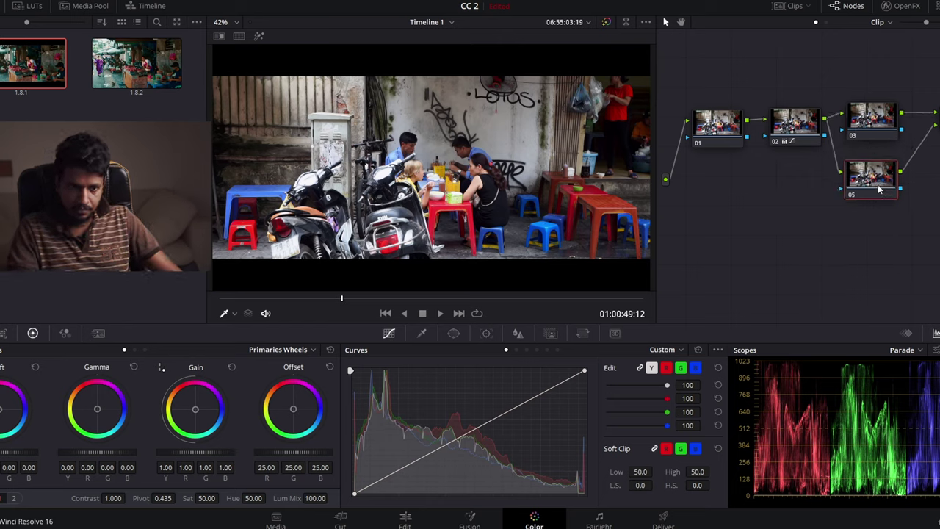
pyautogui.moveTo(873, 118); pyautogui.dragTo(878, 108)
pyautogui.click(874, 180)
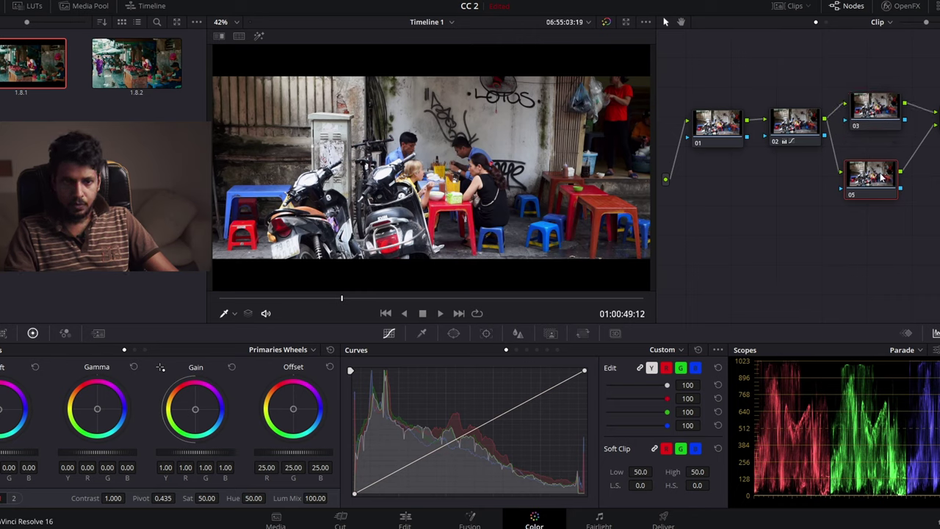
pyautogui.hotkey('ctrl', 'z')
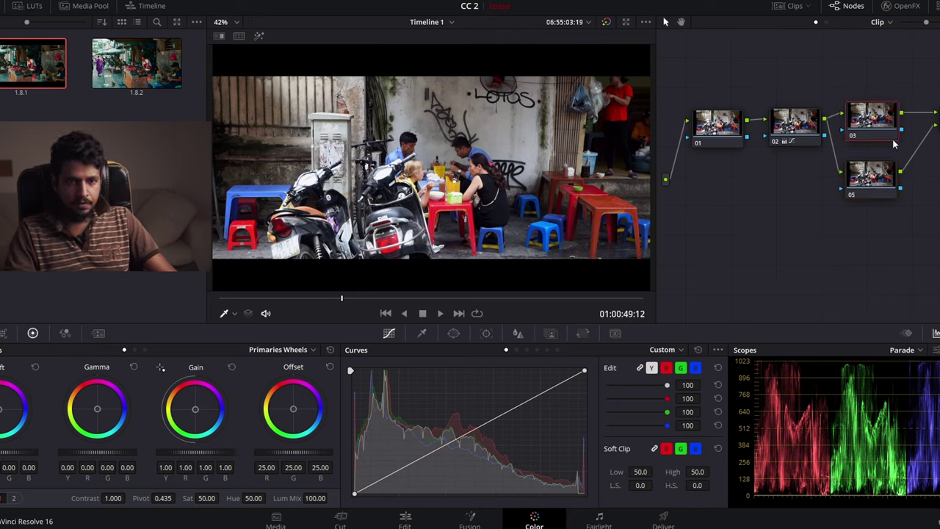
pyautogui.hotkey('ctrl', 'z')
pyautogui.hotkey('ctrl', 'z')
pyautogui.hotkey('ctrl', 'z')
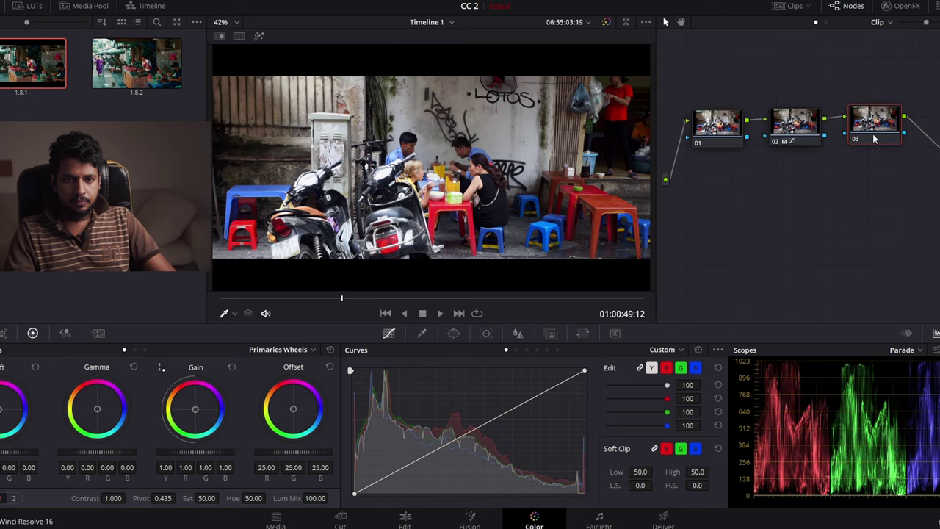
pyautogui.hotkey('ctrl', 'z')
pyautogui.hotkey('ctrl', 'z')
pyautogui.hotkey('ctrl', 'z')
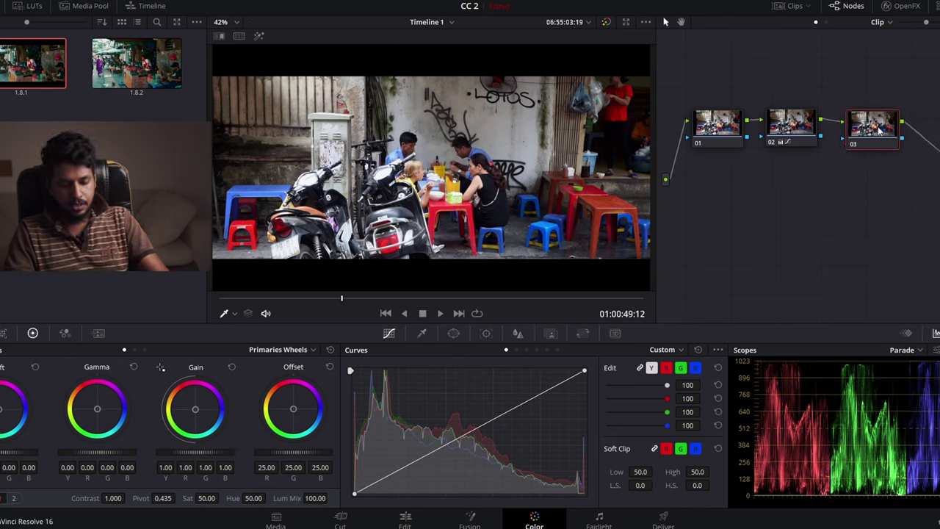
# Step: Add layer node 05 beneath node 03 via Add Node > Add Layer and position it
pyautogui.rightClick(881, 129)
pyautogui.moveTo(911, 178)
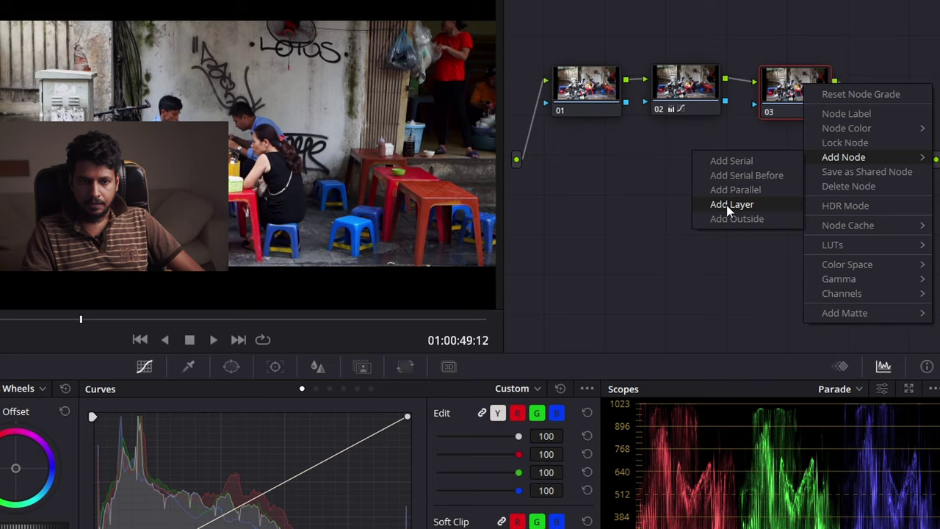
pyautogui.click(727, 206)
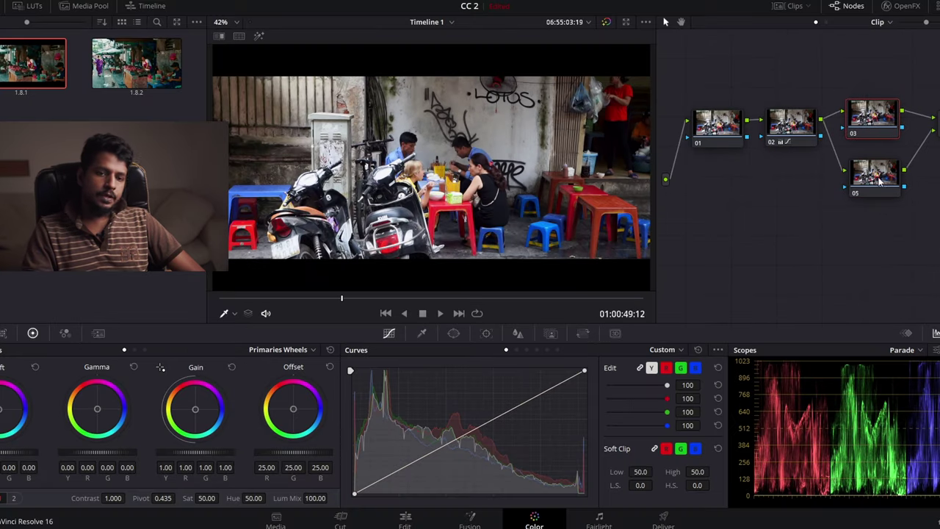
pyautogui.moveTo(879, 181); pyautogui.dragTo(879, 188)
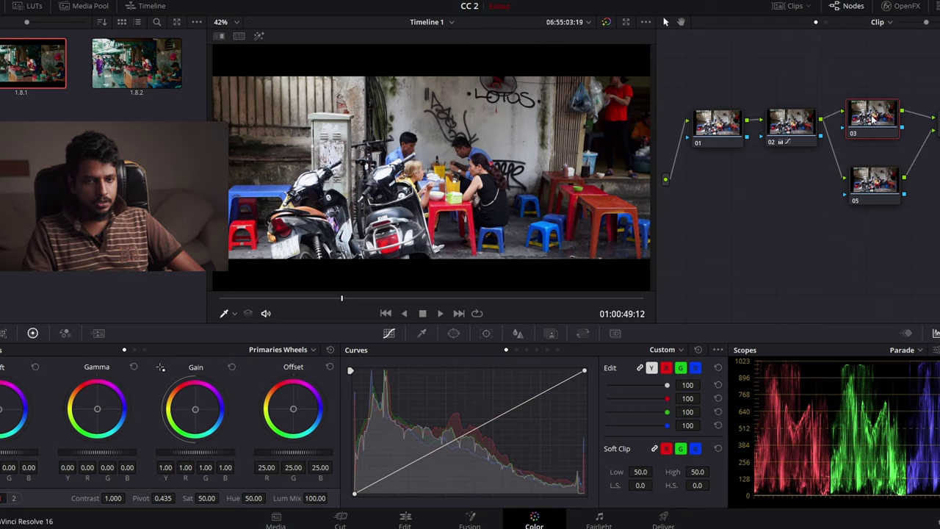
pyautogui.click(872, 191)
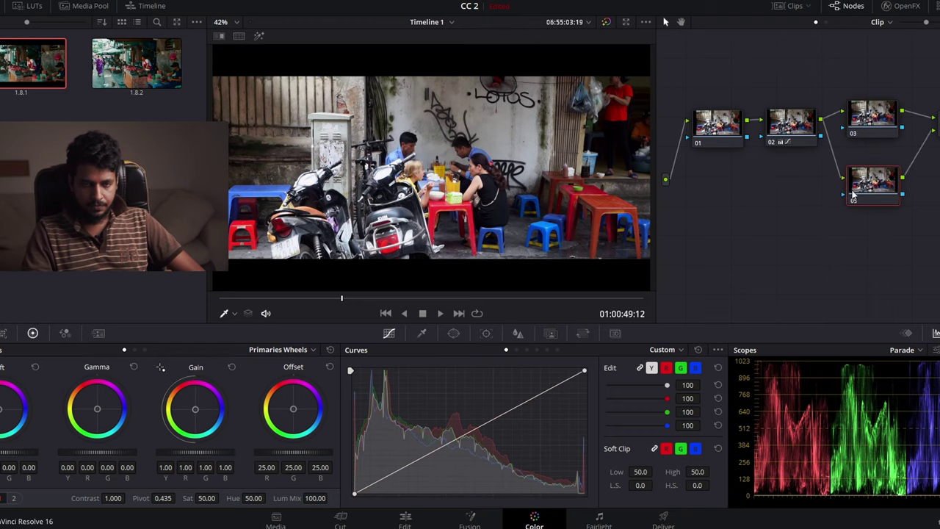
pyautogui.click(865, 121)
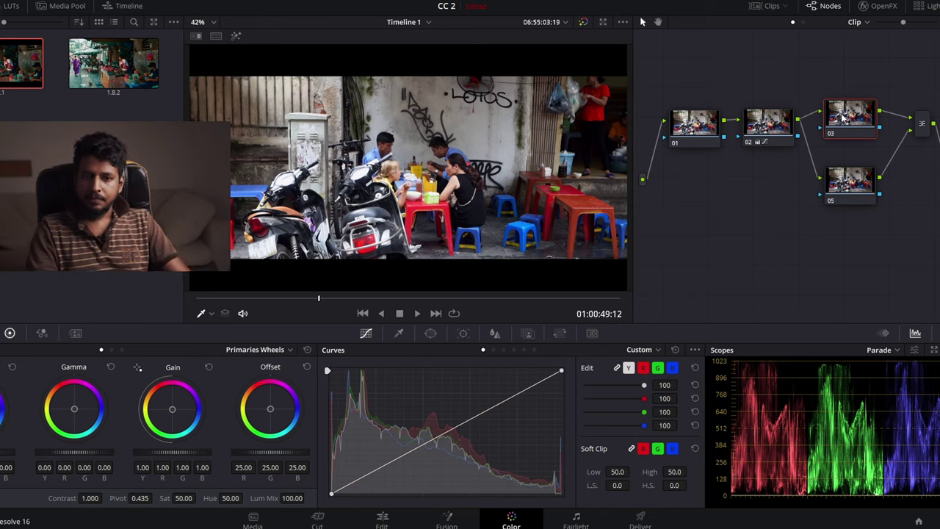
# Step: Spread nodes 03 and 05 apart and label node 03 BG
pyautogui.moveTo(855, 119); pyautogui.dragTo(856, 107)
pyautogui.moveTo(852, 177); pyautogui.dragTo(850, 195)
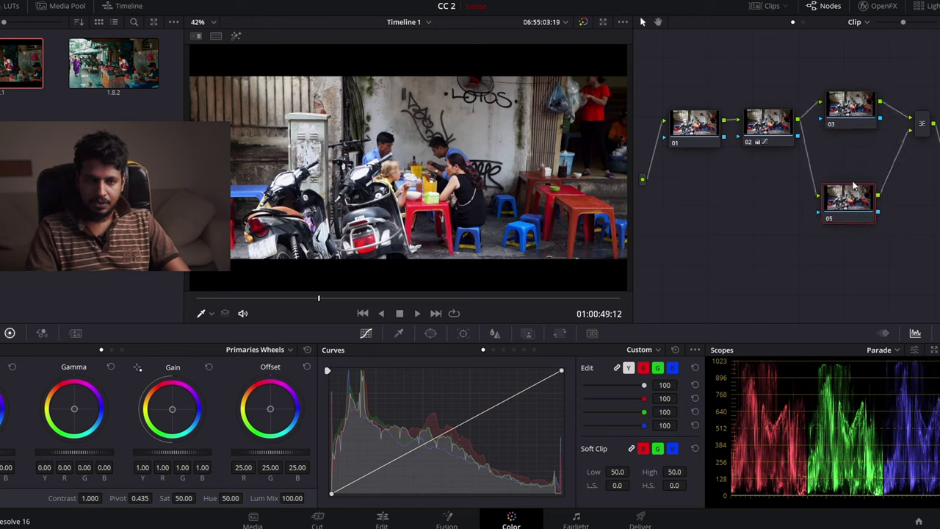
pyautogui.moveTo(852, 106); pyautogui.dragTo(848, 113)
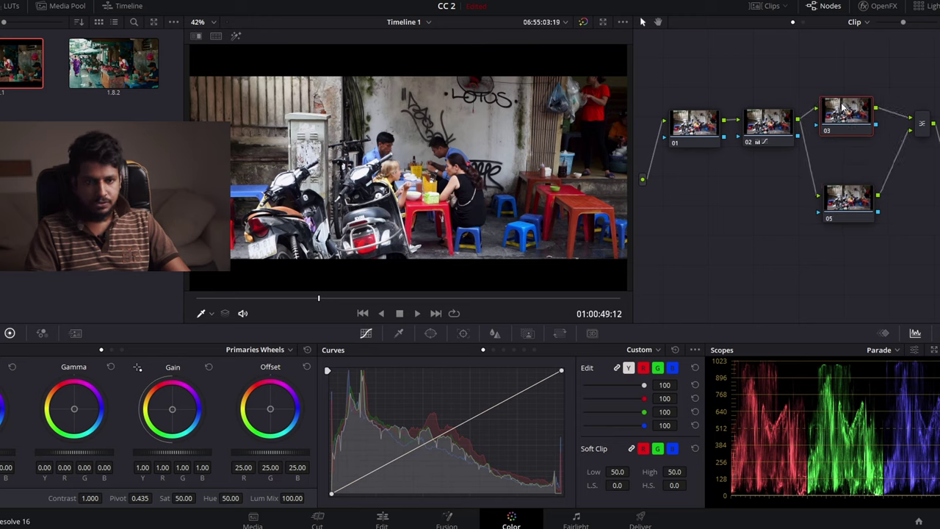
pyautogui.rightClick(842, 108)
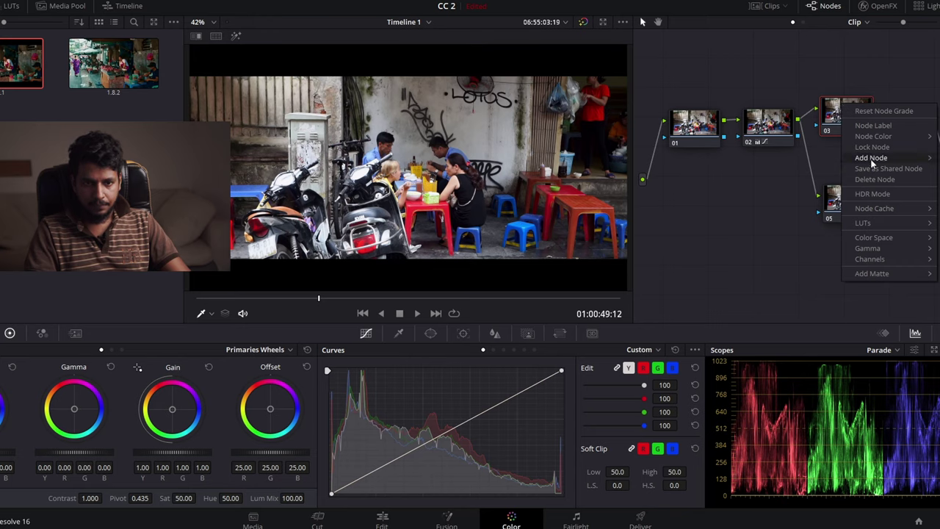
pyautogui.click(873, 125)
pyautogui.write('G')
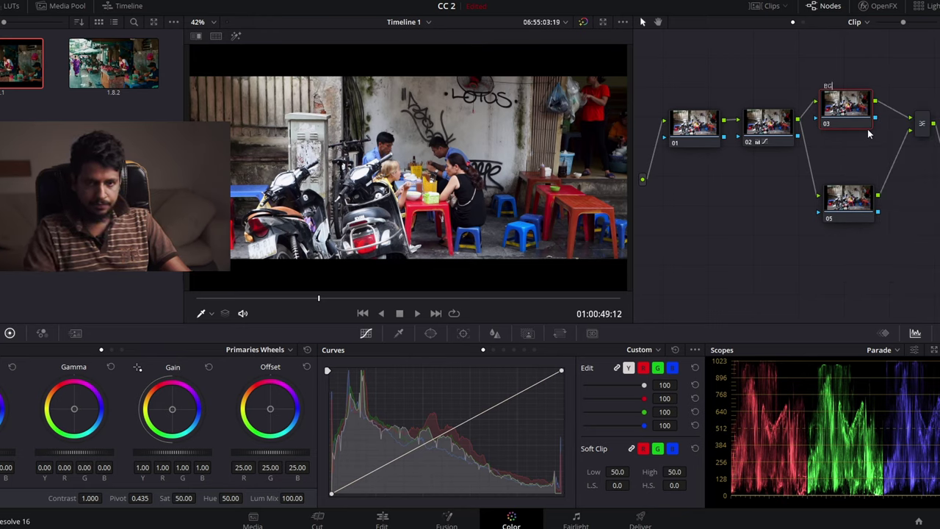
# Step: Label node 05 FG, reposition it, and add a curve point to brighten the FG layer
pyautogui.rightClick(844, 204)
pyautogui.click(884, 221)
pyautogui.write('F')
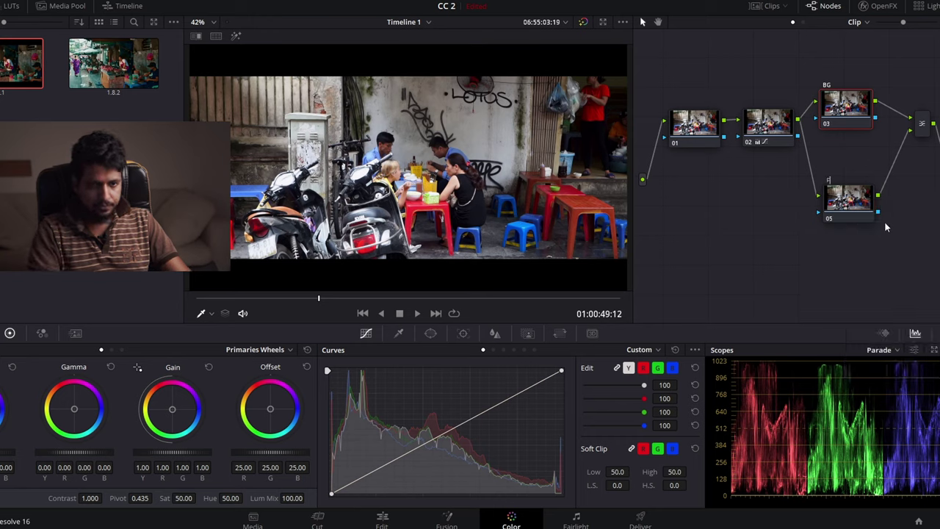
pyautogui.write('G')
pyautogui.moveTo(846, 209)
pyautogui.mouseDown()
pyautogui.moveTo(839, 198)
pyautogui.moveTo(849, 185)
pyautogui.mouseUp()
pyautogui.moveTo(456, 429)
pyautogui.mouseDown()
pyautogui.moveTo(452, 409)
pyautogui.moveTo(467, 402)
pyautogui.mouseUp()
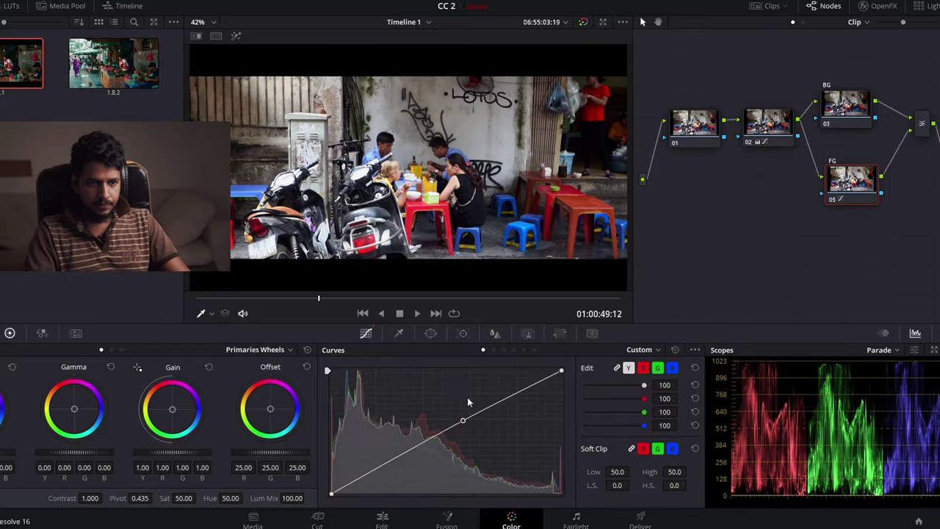
pyautogui.moveTo(849, 106); pyautogui.dragTo(861, 99)
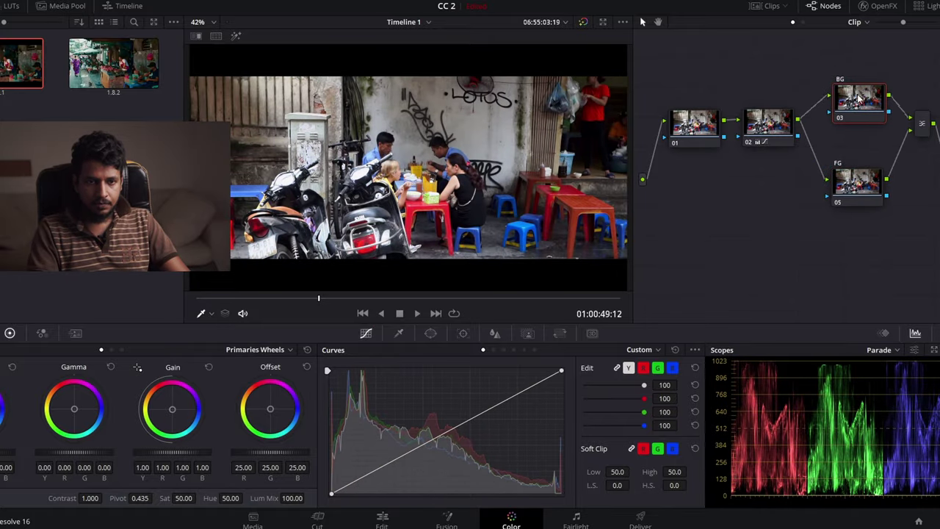
pyautogui.moveTo(453, 431); pyautogui.dragTo(481, 449)
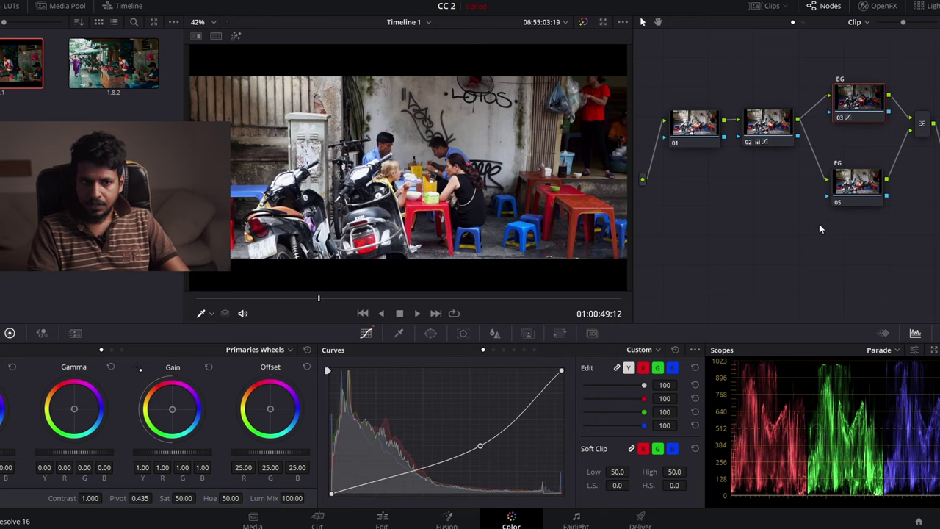
pyautogui.moveTo(480, 446)
pyautogui.mouseDown()
pyautogui.moveTo(446, 409)
pyautogui.moveTo(470, 445)
pyautogui.mouseUp()
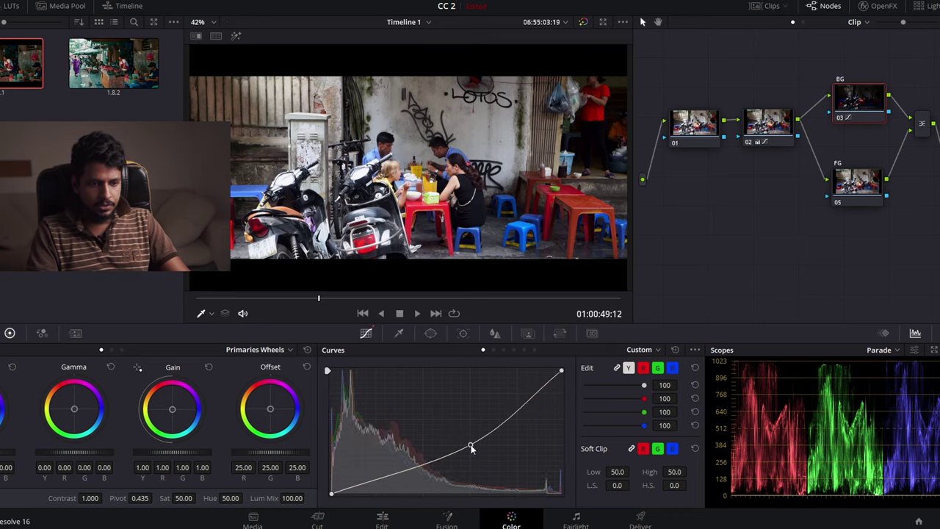
pyautogui.rightClick(470, 446)
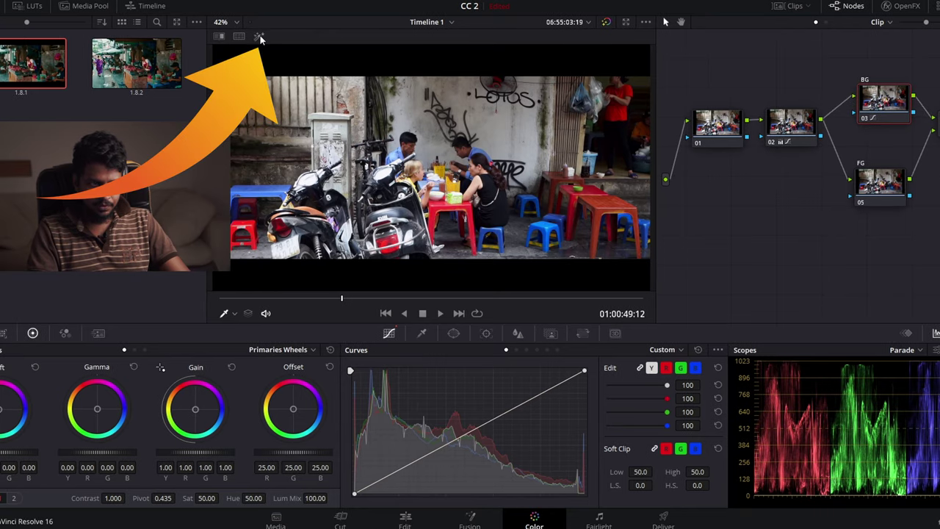
# Step: Turn on Highlight mode in the viewer, then try an S-curve on BG and reset it straight
pyautogui.click(259, 36)
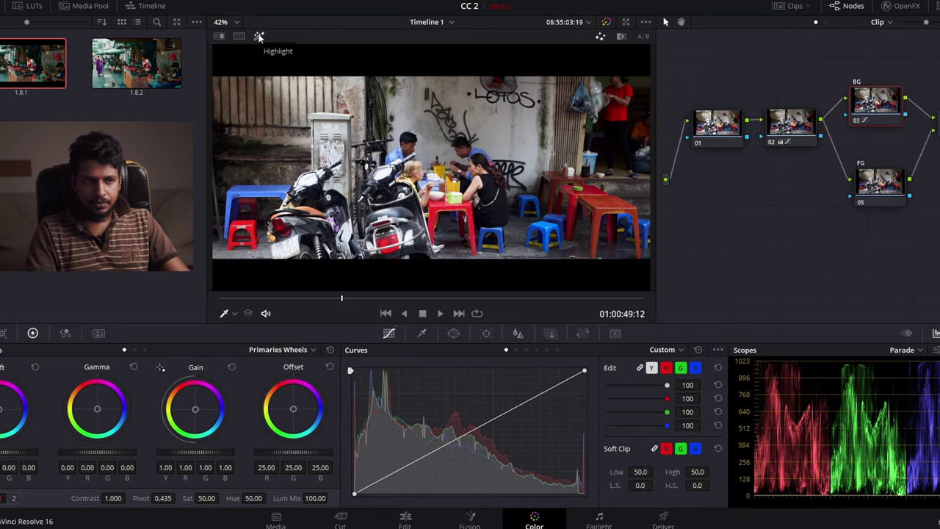
pyautogui.moveTo(868, 101)
pyautogui.mouseDown()
pyautogui.moveTo(874, 114)
pyautogui.moveTo(870, 93)
pyautogui.mouseUp()
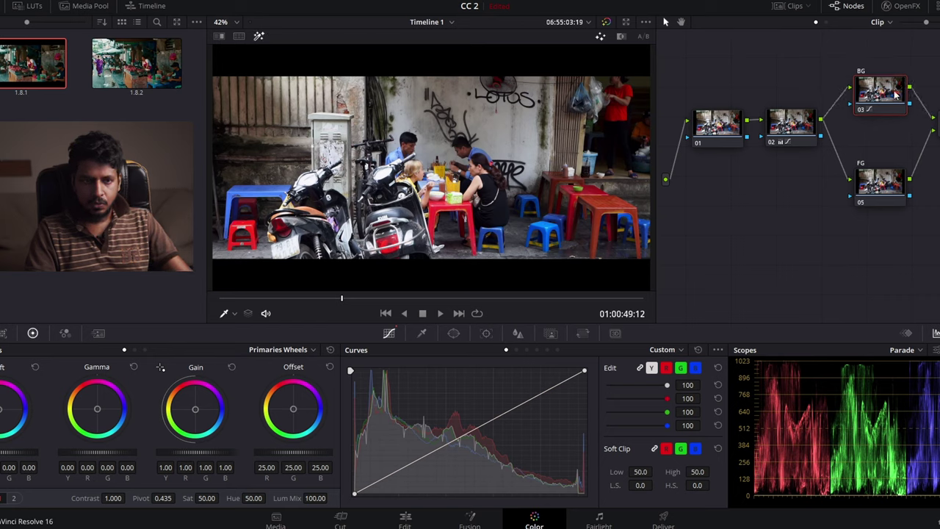
pyautogui.moveTo(485, 426); pyautogui.dragTo(513, 448)
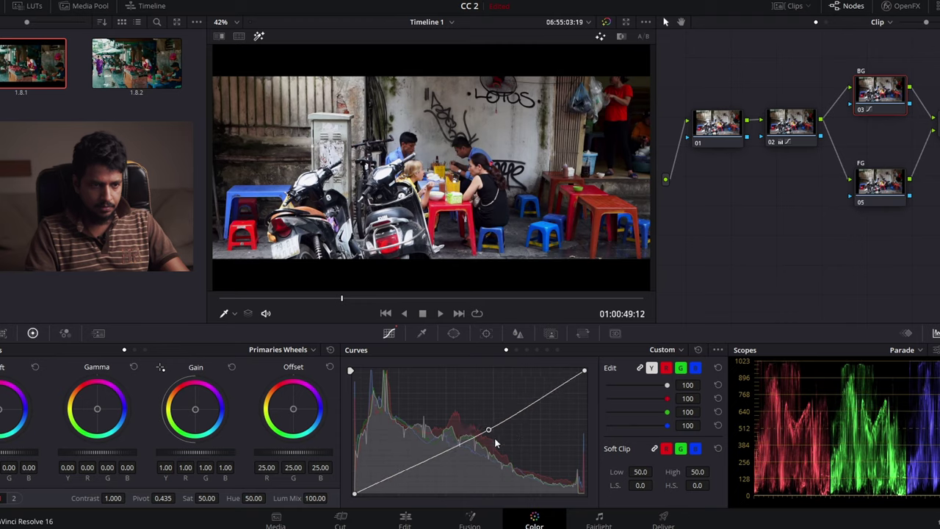
pyautogui.rightClick(512, 448)
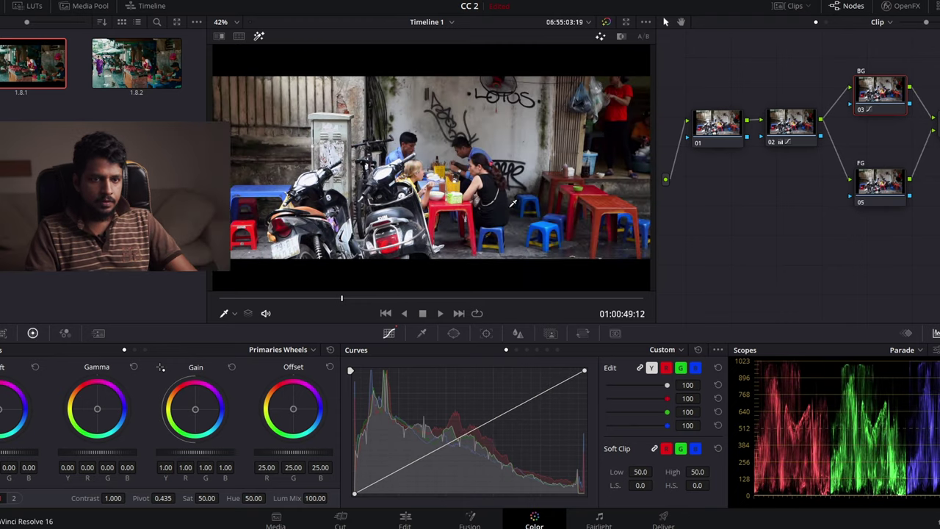
pyautogui.moveTo(879, 91); pyautogui.dragTo(885, 86)
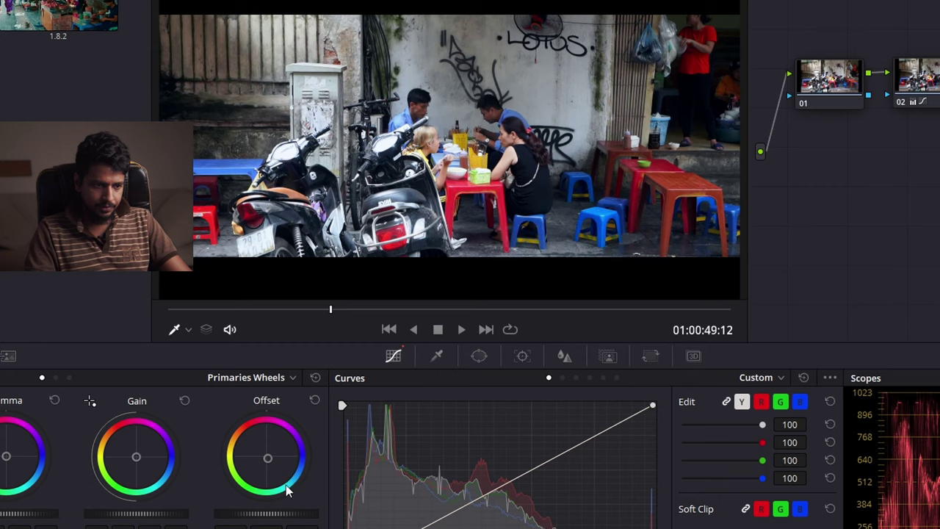
# Step: Give BG a cool Offset (16.50, 25.75, 31.64) and warmer Gain (R 1.10, B 0.90), then show the wheel-mode list
pyautogui.moveTo(268, 460); pyautogui.dragTo(270, 461)
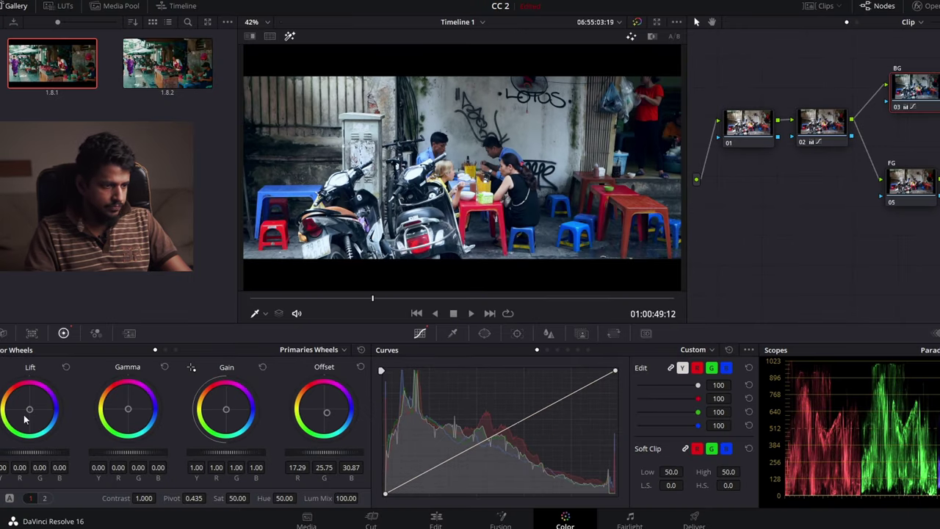
pyautogui.moveTo(31, 411); pyautogui.dragTo(31, 411)
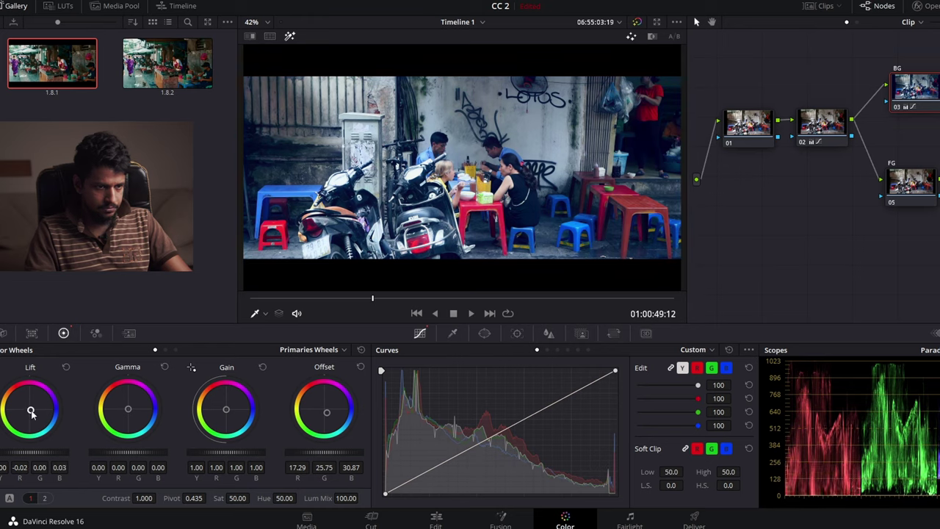
pyautogui.moveTo(130, 410); pyautogui.dragTo(126, 409)
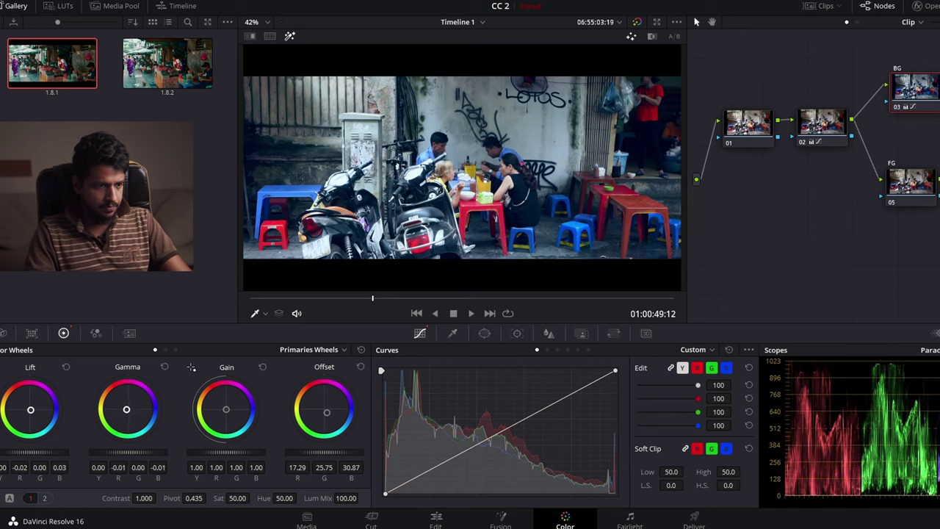
pyautogui.moveTo(130, 411); pyautogui.dragTo(138, 419)
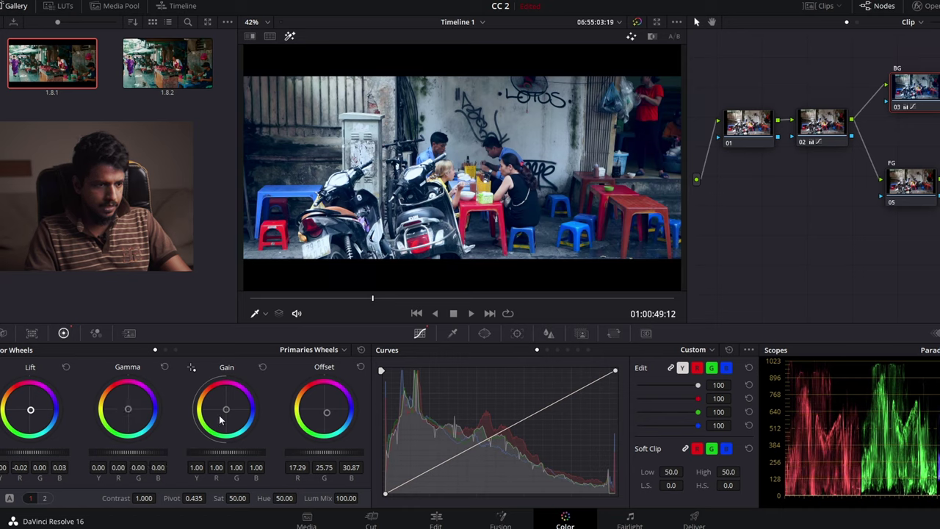
pyautogui.moveTo(227, 411); pyautogui.dragTo(225, 408)
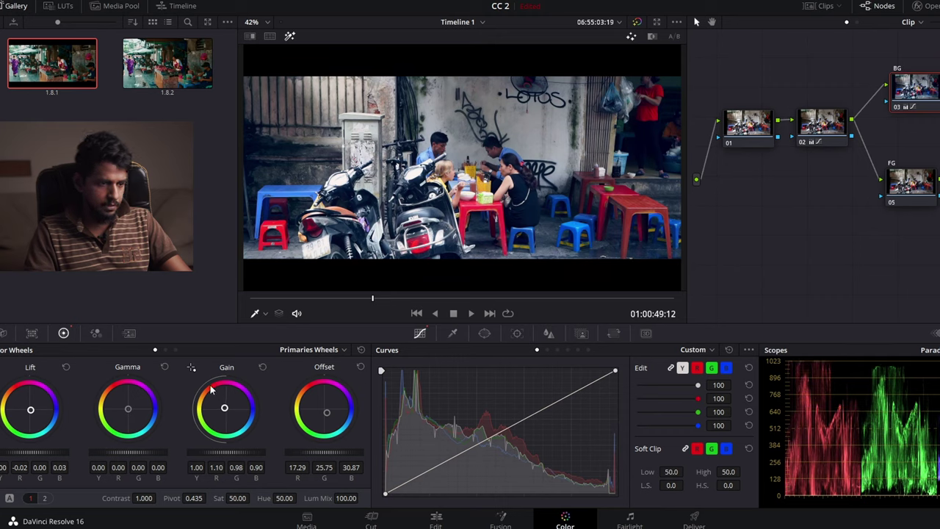
pyautogui.moveTo(216, 398); pyautogui.dragTo(224, 412)
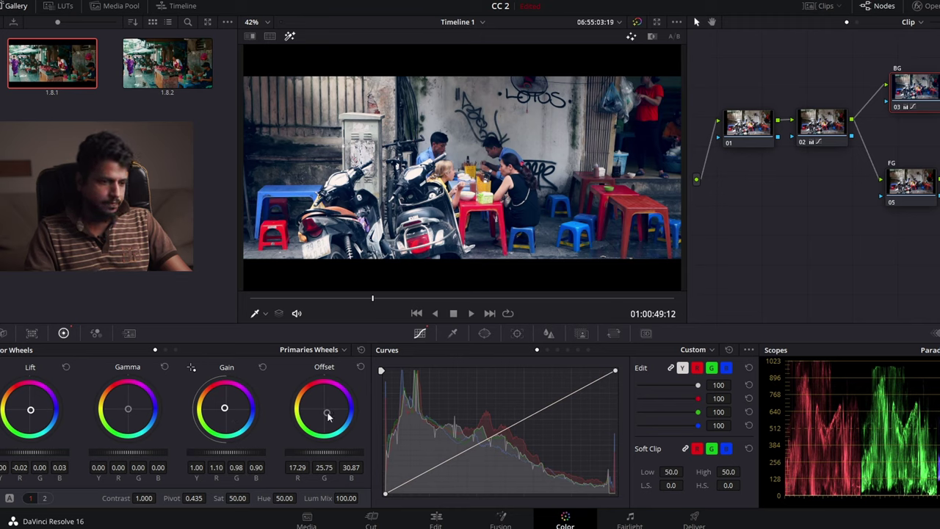
pyautogui.moveTo(328, 416); pyautogui.dragTo(328, 411)
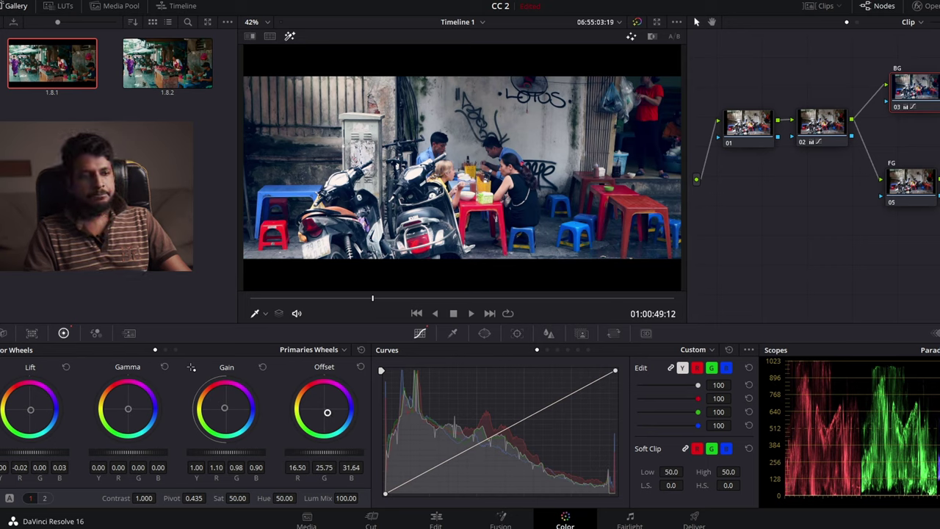
pyautogui.click(340, 350)
# Step: Switch to Log wheels and tint BG midtones and shadows teal-blue (Shadow R -0.28, G 0.07, B 0.17)
pyautogui.click(297, 388)
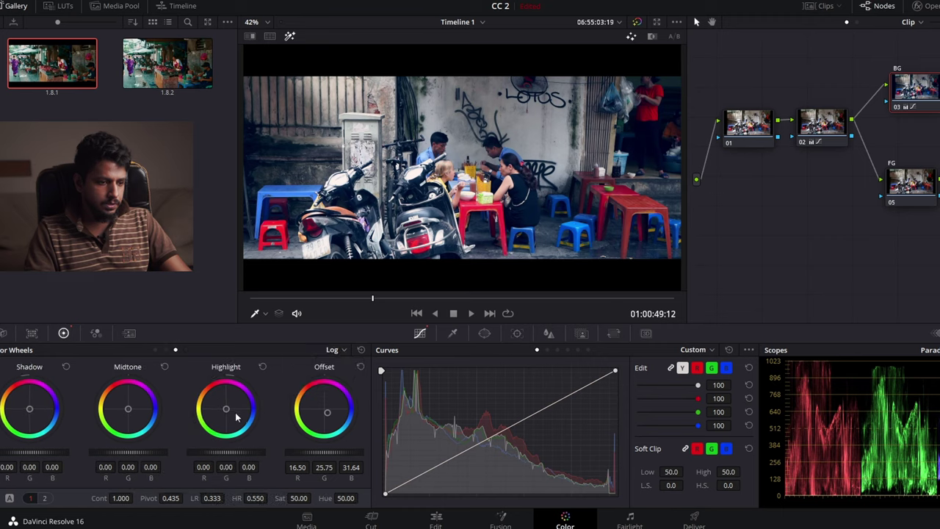
pyautogui.moveTo(128, 412); pyautogui.dragTo(130, 413)
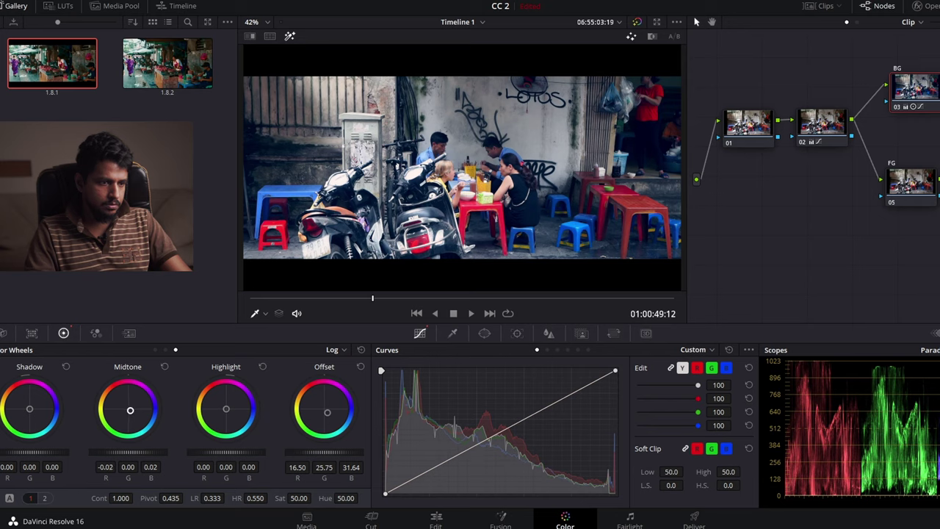
pyautogui.moveTo(27, 411); pyautogui.dragTo(32, 411)
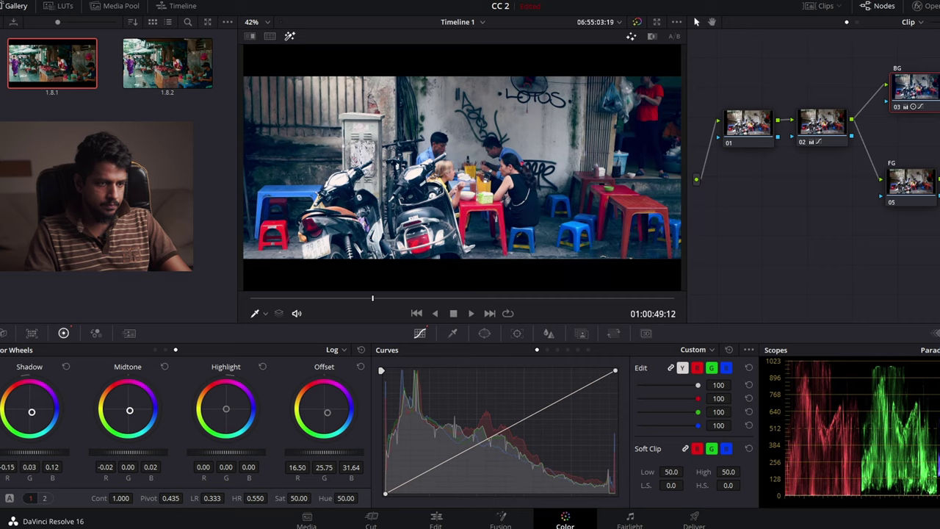
pyautogui.moveTo(31, 411); pyautogui.dragTo(32, 416)
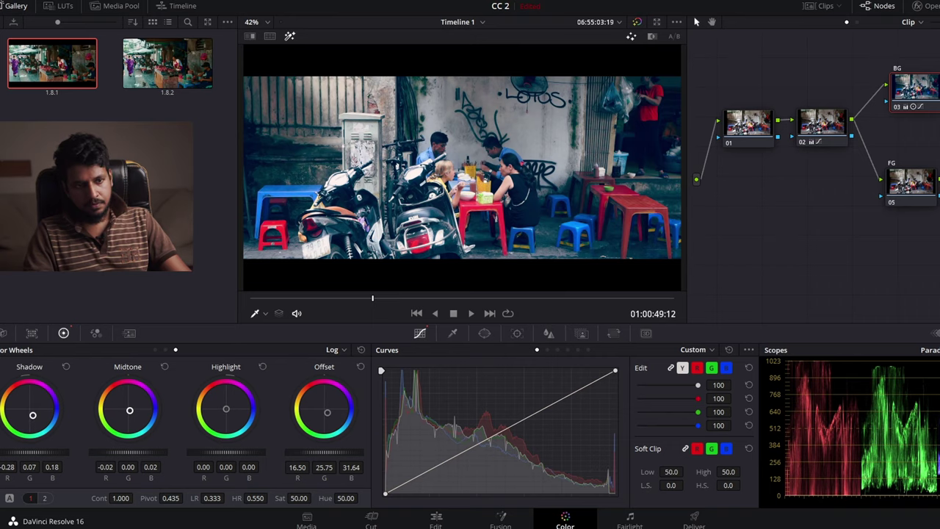
pyautogui.moveTo(32, 415); pyautogui.dragTo(51, 423)
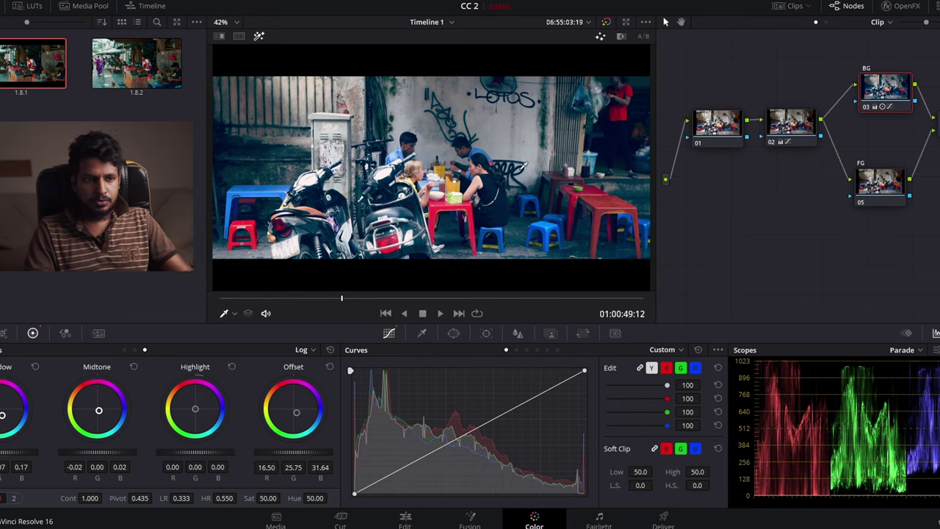
# Step: Rearrange the BG and FG nodes, compare the image without the teal grade, then select FG
pyautogui.moveTo(888, 87); pyautogui.dragTo(887, 91)
pyautogui.moveTo(866, 195); pyautogui.dragTo(876, 193)
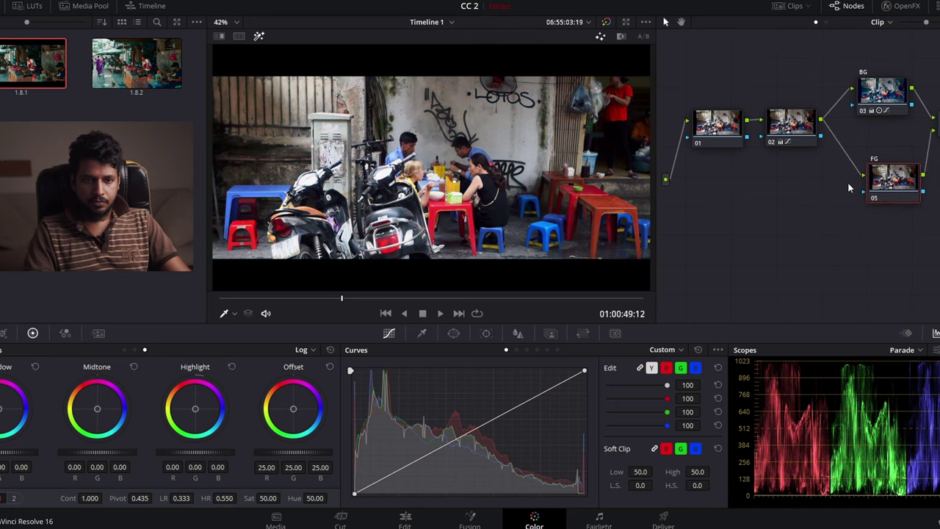
pyautogui.click(882, 103)
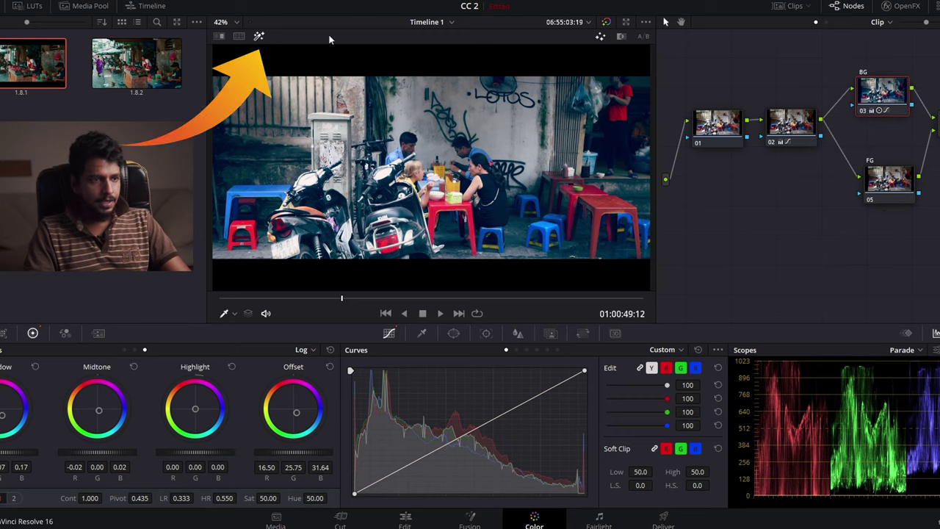
pyautogui.click(258, 37)
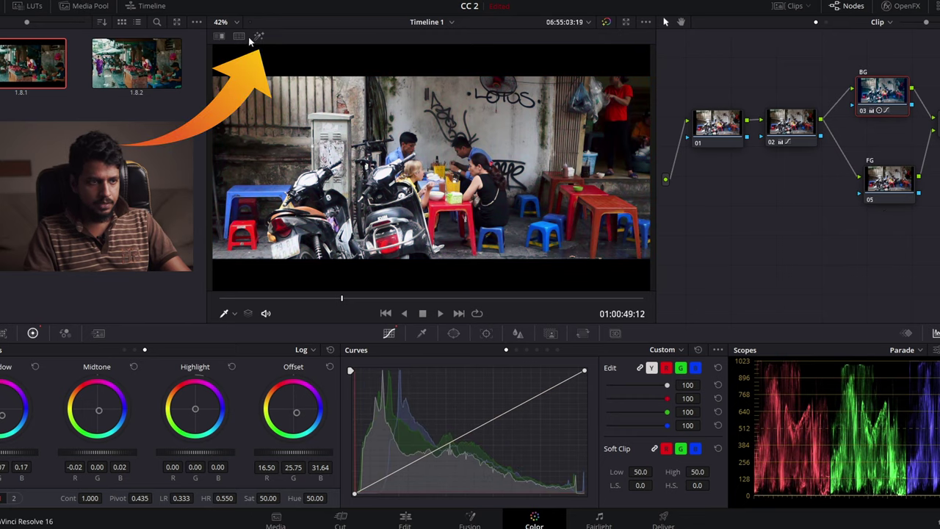
pyautogui.click(914, 186)
pyautogui.moveTo(888, 182); pyautogui.dragTo(886, 167)
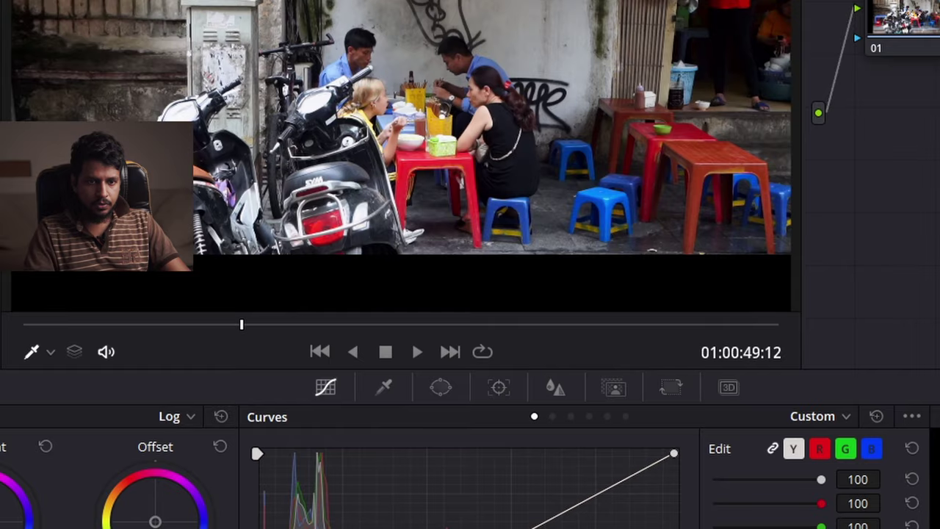
# Step: Open the Qualifier on the FG node and sample the skin colour on the woman's arm
pyautogui.click(385, 387)
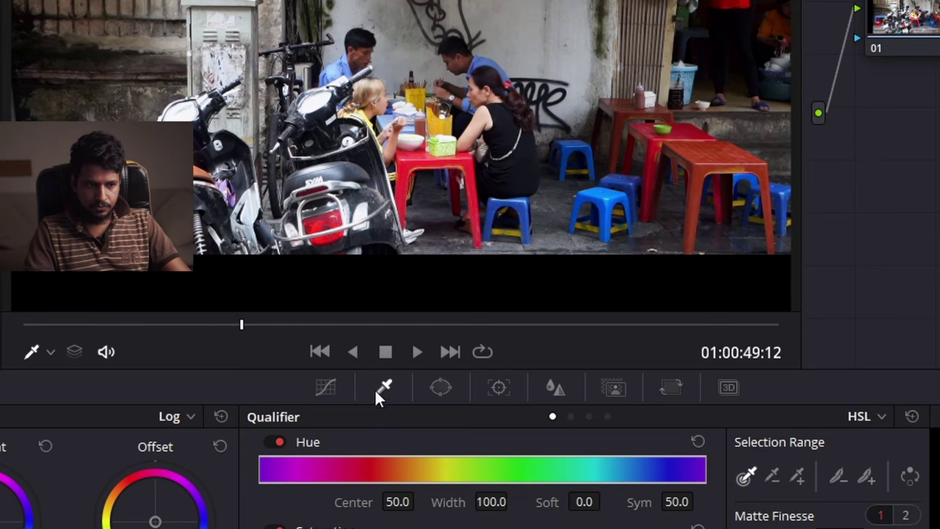
pyautogui.scroll(1, 558, 87)
pyautogui.scroll(1, 558, 87)
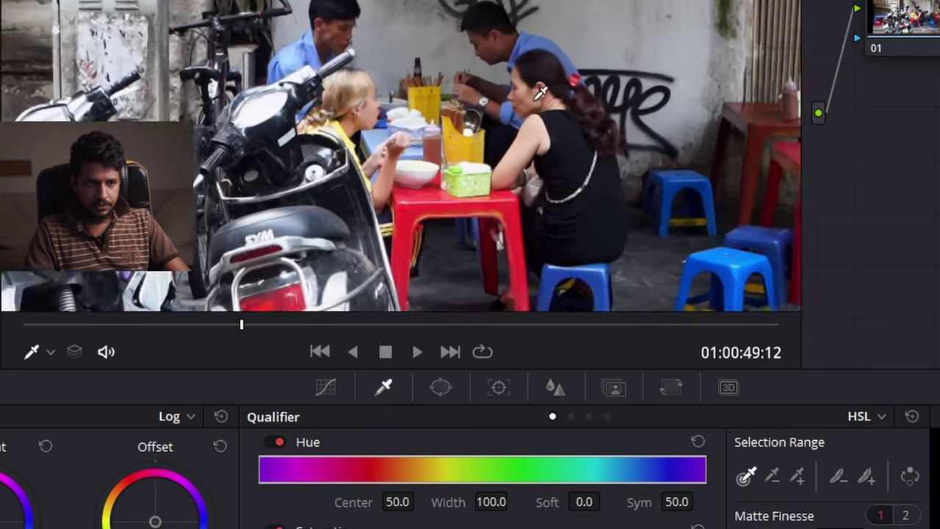
pyautogui.scroll(1, 558, 87)
pyautogui.scroll(1, 558, 87)
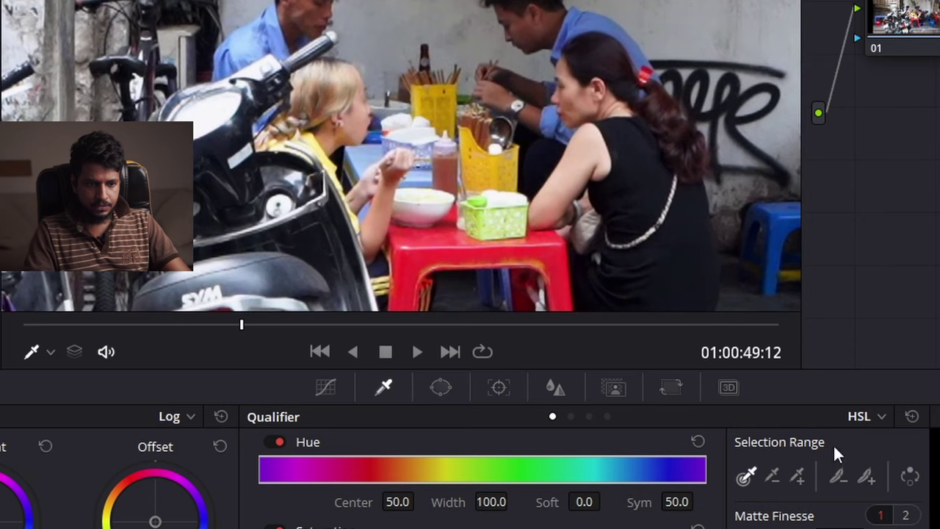
pyautogui.click(746, 471)
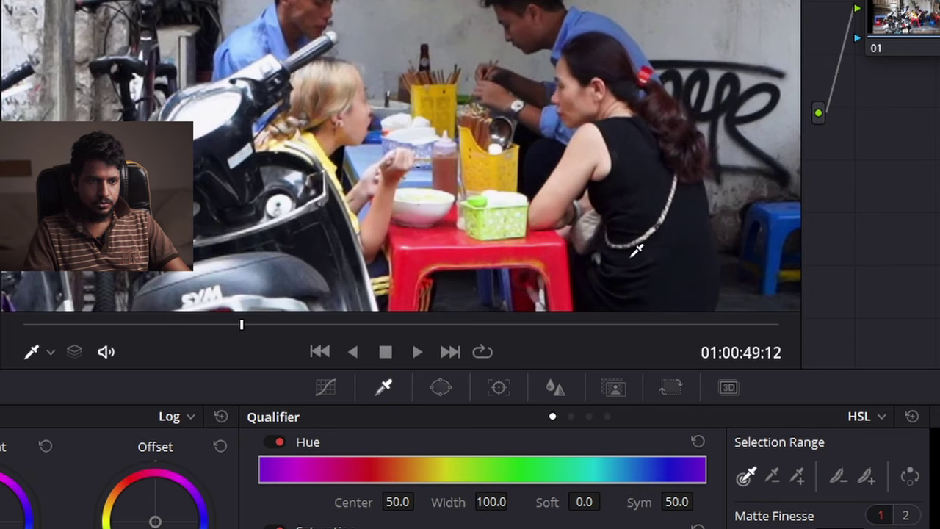
pyautogui.click(583, 151)
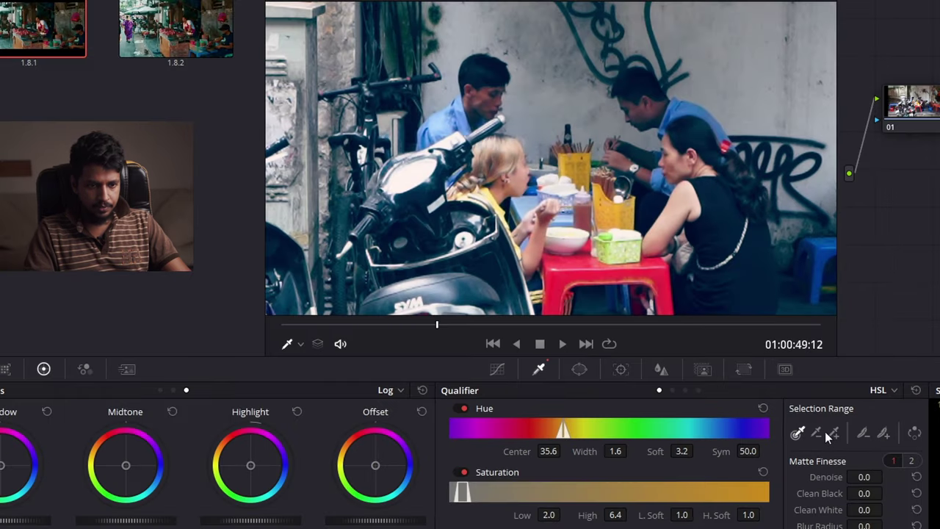
# Step: Add two more skin samples, giving Hue centre 34.1, width 4.7, Luminance 50.3–75.1
pyautogui.click(835, 434)
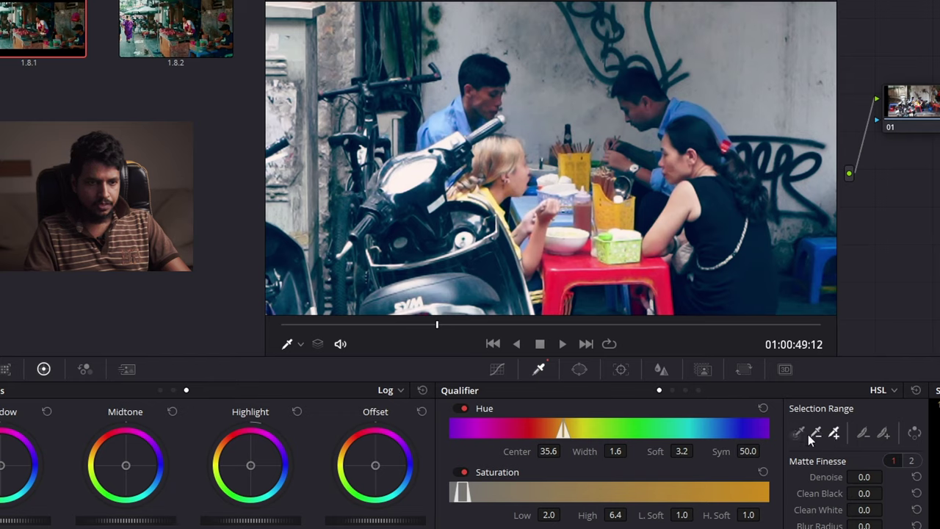
pyautogui.click(677, 159)
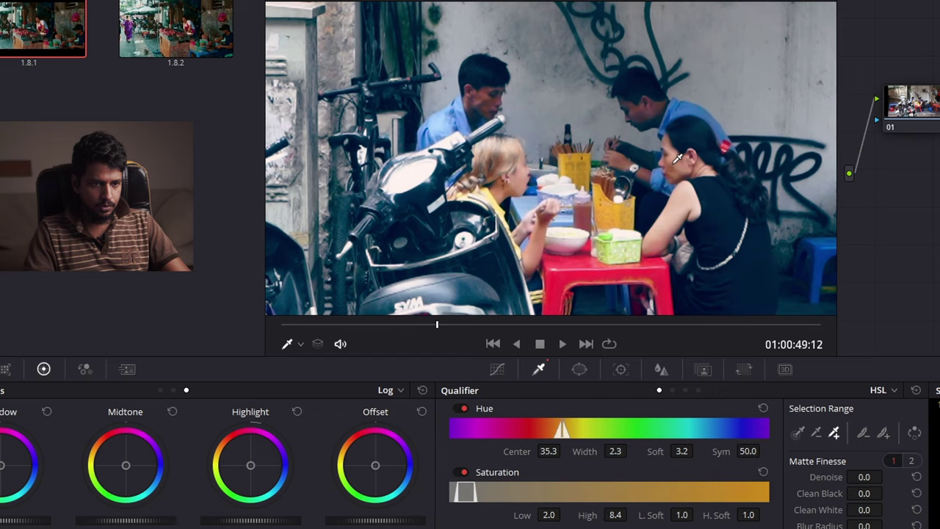
pyautogui.click(642, 110)
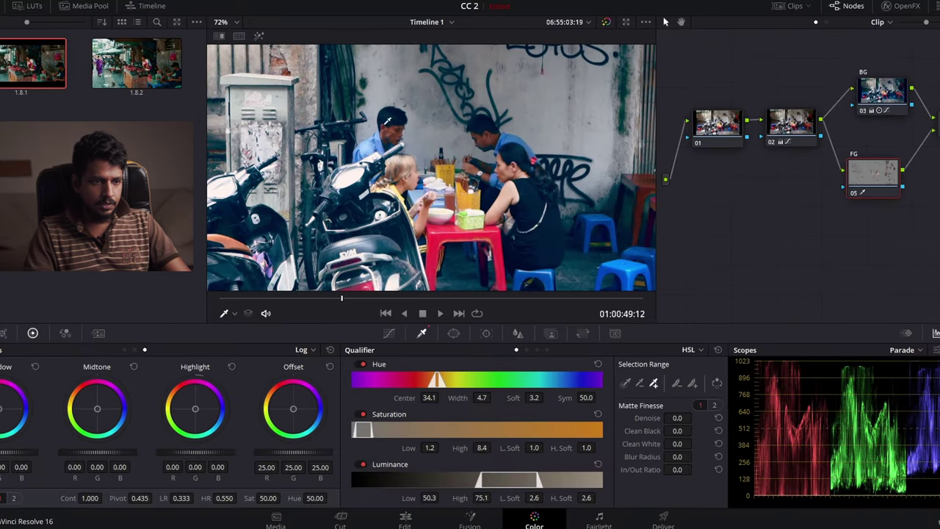
pyautogui.scroll(-2, 514, 116)
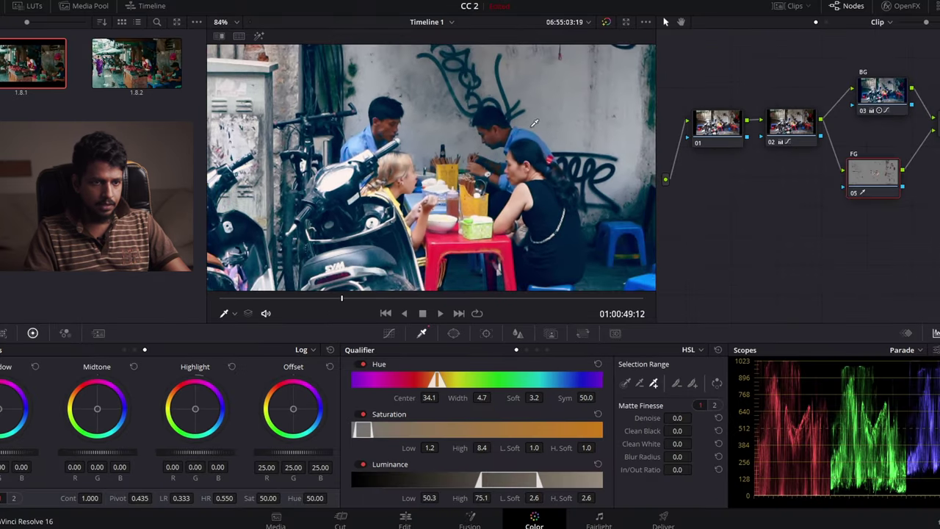
pyautogui.scroll(2, 558, 95)
pyautogui.scroll(2, 556, 97)
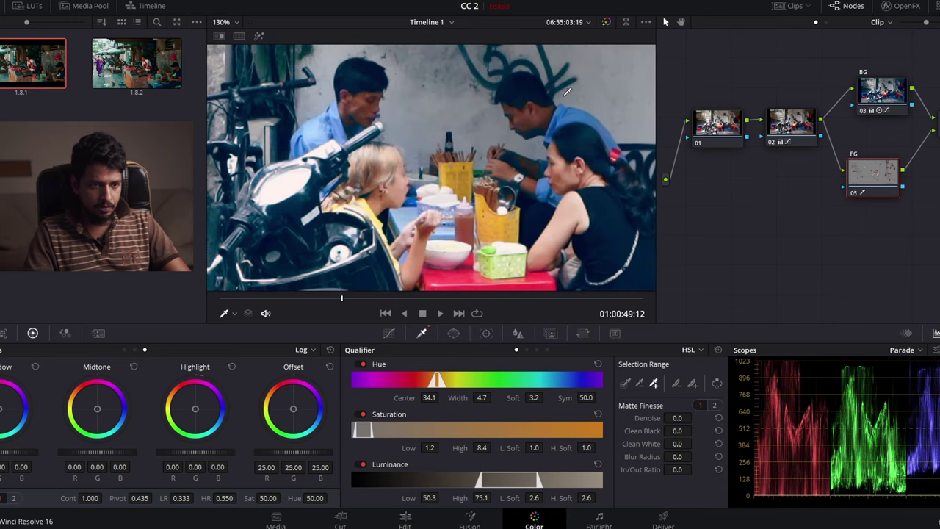
pyautogui.hotkey('shift', 'z')
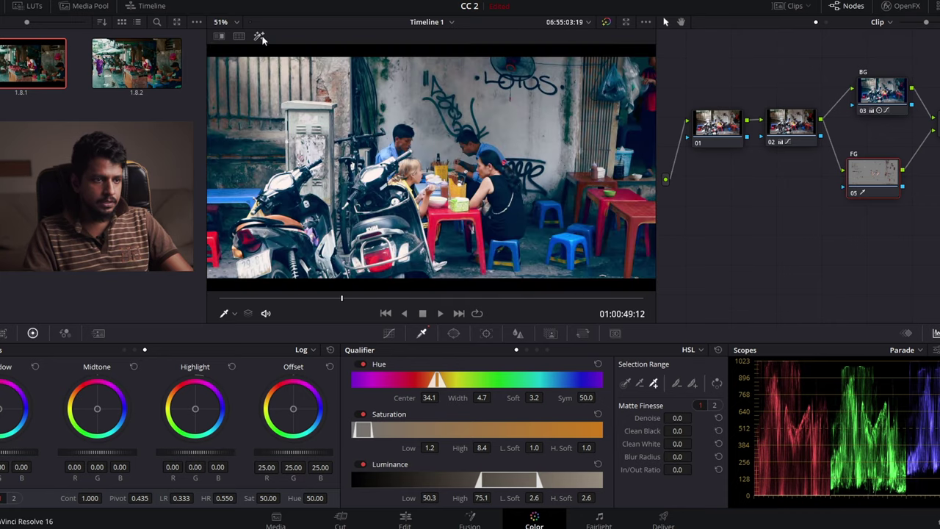
# Step: Turn on Highlight mode so the skin matte shows against grey
pyautogui.click(260, 36)
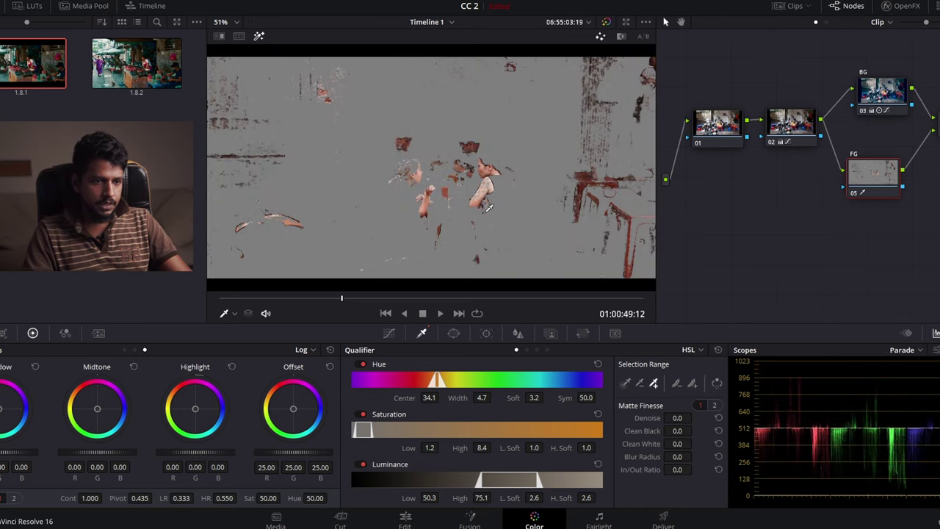
pyautogui.scroll(4, 423, 130)
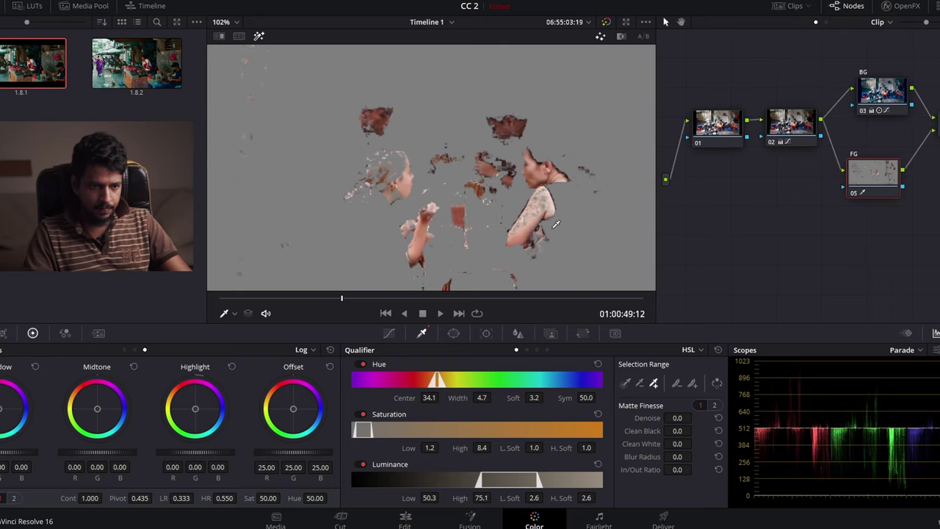
pyautogui.scroll(2, 556, 224)
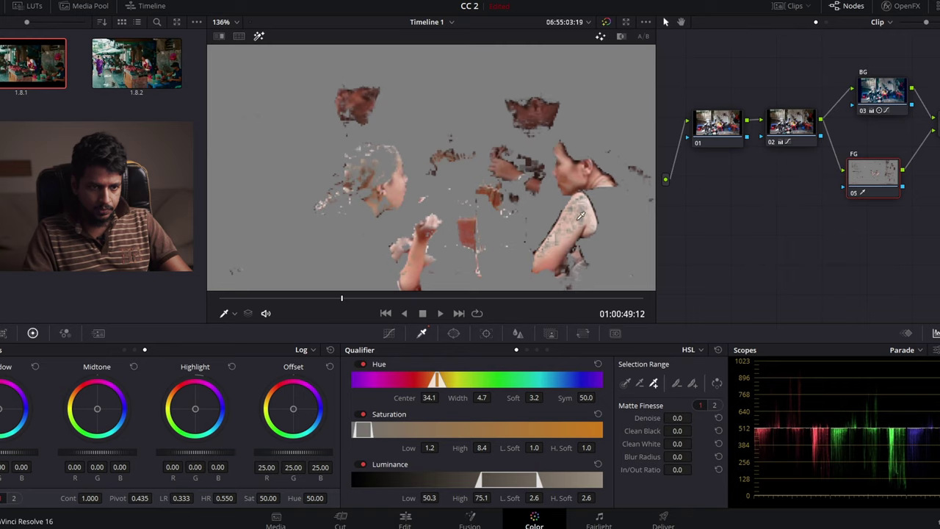
# Step: Add the arm and shoulder to the matte, widening Hue to centre 34.8, width 6.0
pyautogui.click(654, 382)
pyautogui.click(582, 218)
pyautogui.click(574, 208)
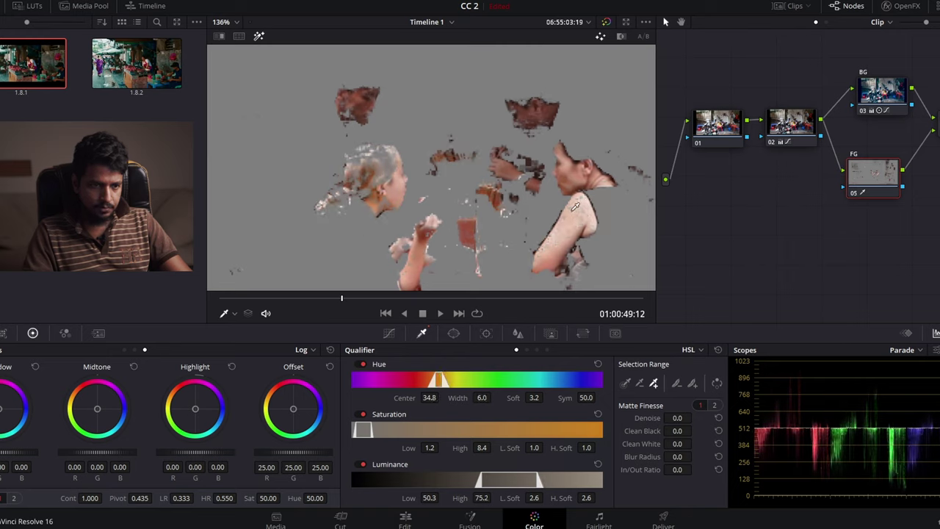
pyautogui.click(579, 203)
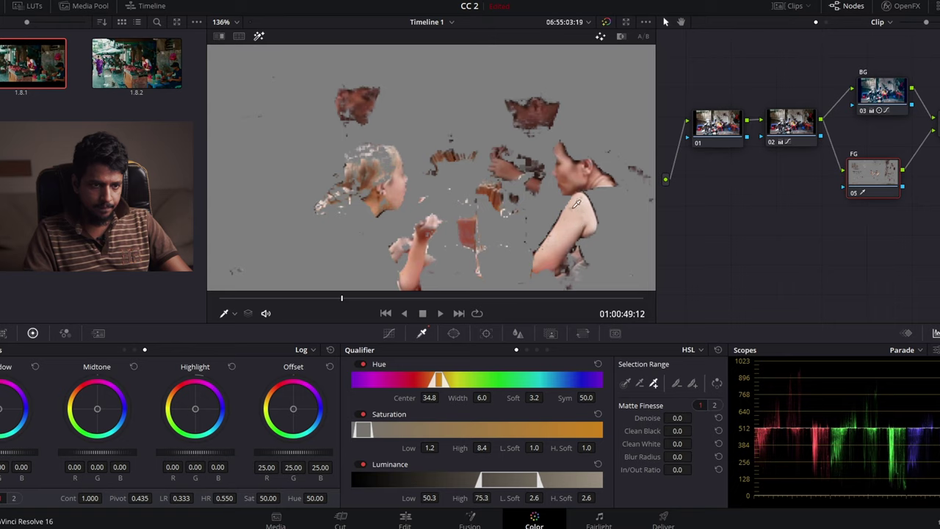
pyautogui.scroll(-2, 577, 204)
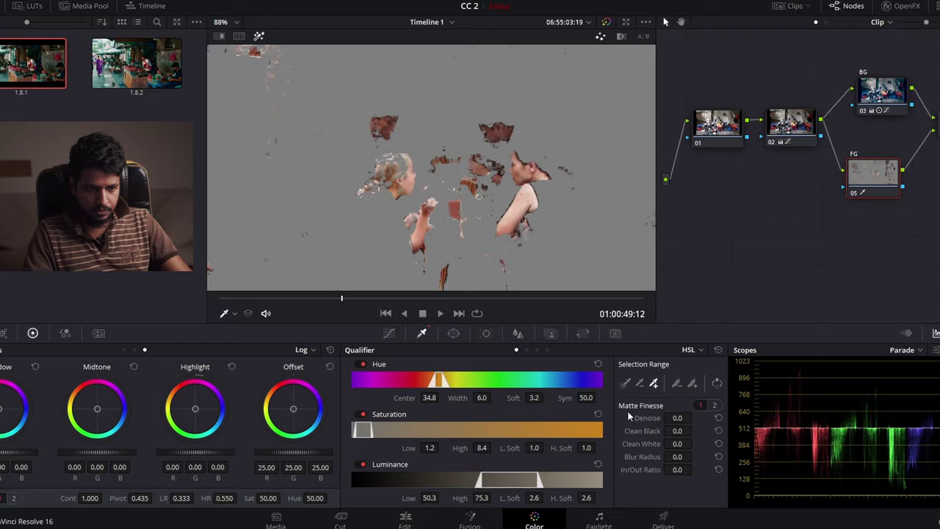
# Step: Set Matte Finesse on the skin matte to Denoise 5.2, Clean Black 9.1 and Clean White 11.4
pyautogui.moveTo(677, 417); pyautogui.dragTo(694, 418)
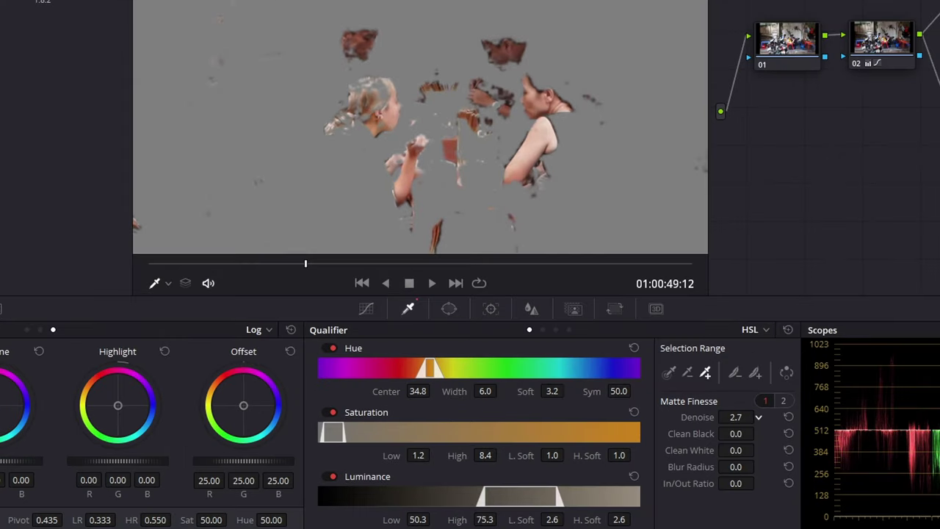
pyautogui.moveTo(759, 416); pyautogui.dragTo(759, 416)
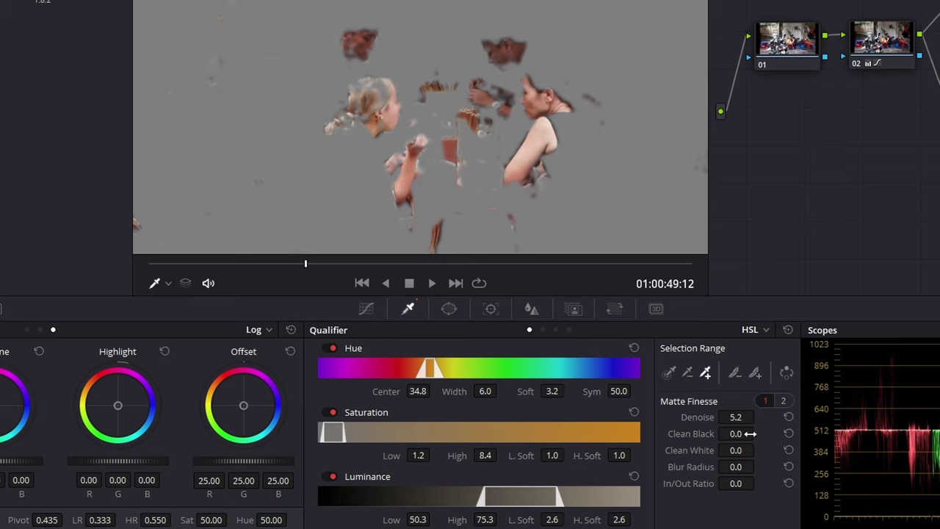
pyautogui.moveTo(737, 434); pyautogui.dragTo(737, 433)
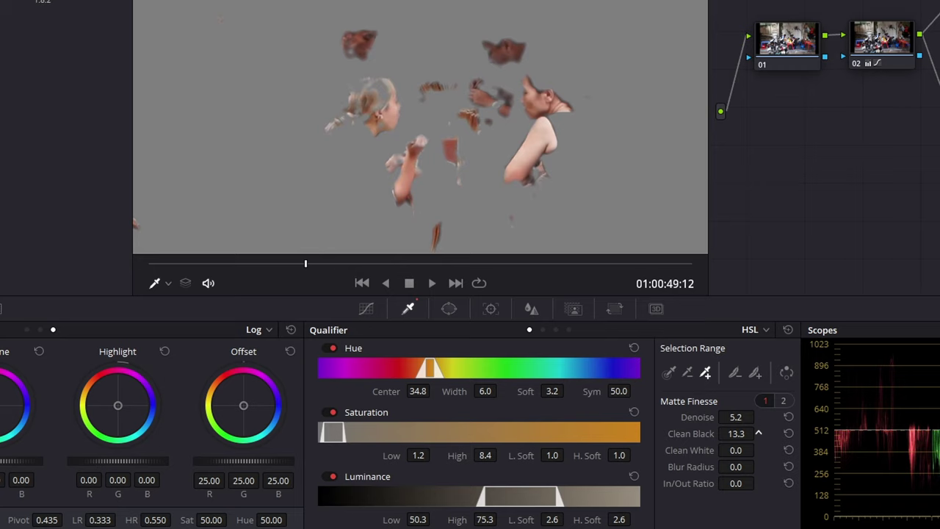
pyautogui.moveTo(736, 435); pyautogui.dragTo(759, 434)
pyautogui.moveTo(735, 450)
pyautogui.mouseDown()
pyautogui.moveTo(758, 450)
pyautogui.moveTo(727, 450)
pyautogui.mouseUp()
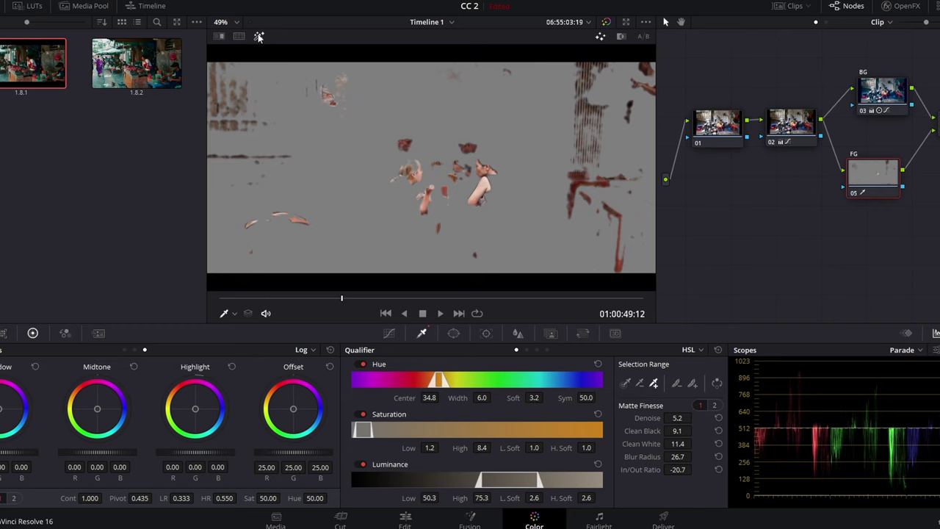
# Step: Turn off Highlight mode to see the full-colour graded image again
pyautogui.click(259, 37)
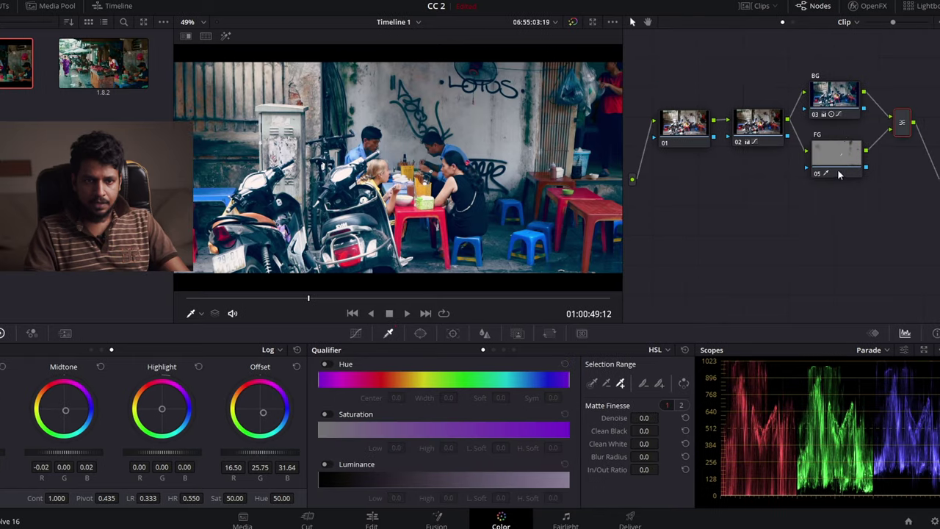
# Step: Rearrange nodes 05 and 06 in the node graph, leaving node 06 selected
pyautogui.click(902, 125)
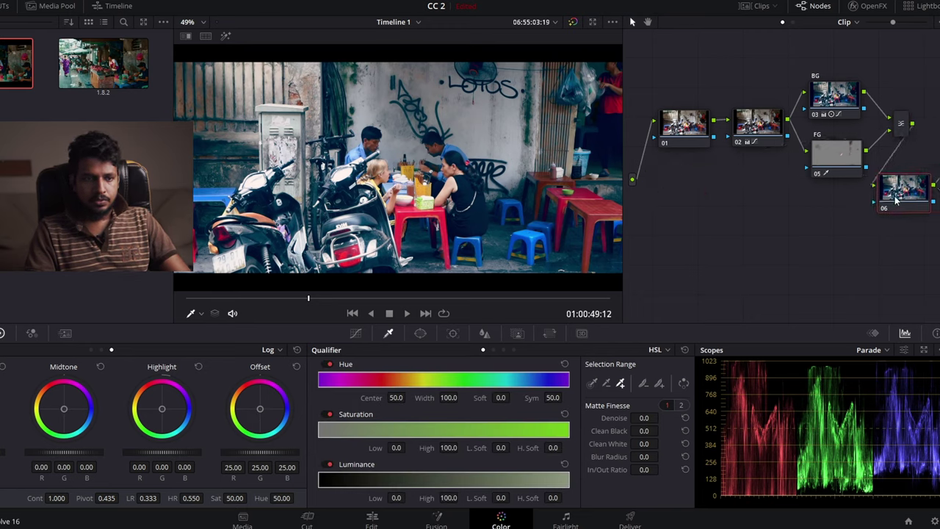
pyautogui.moveTo(934, 192); pyautogui.dragTo(867, 197)
pyautogui.click(830, 155)
pyautogui.moveTo(829, 153); pyautogui.dragTo(804, 150)
pyautogui.moveTo(881, 209); pyautogui.dragTo(887, 208)
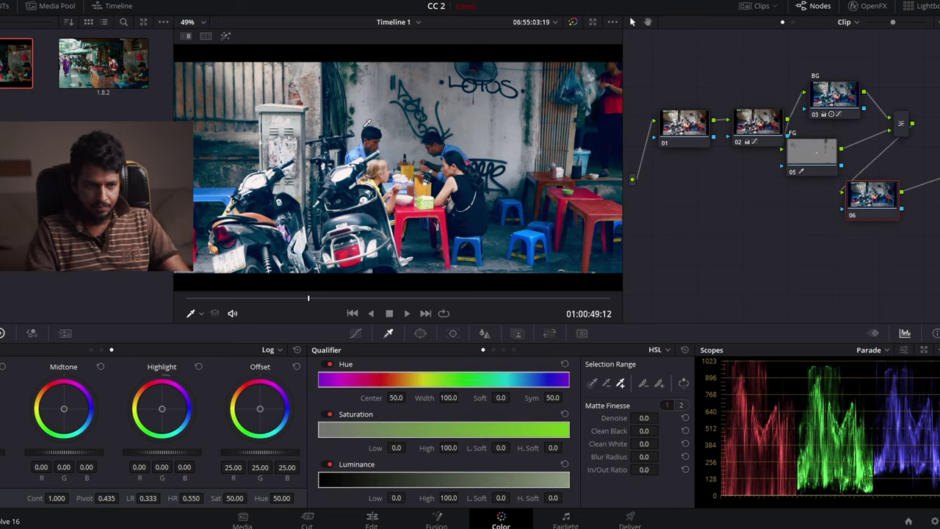
pyautogui.moveTo(898, 197); pyautogui.dragTo(906, 192)
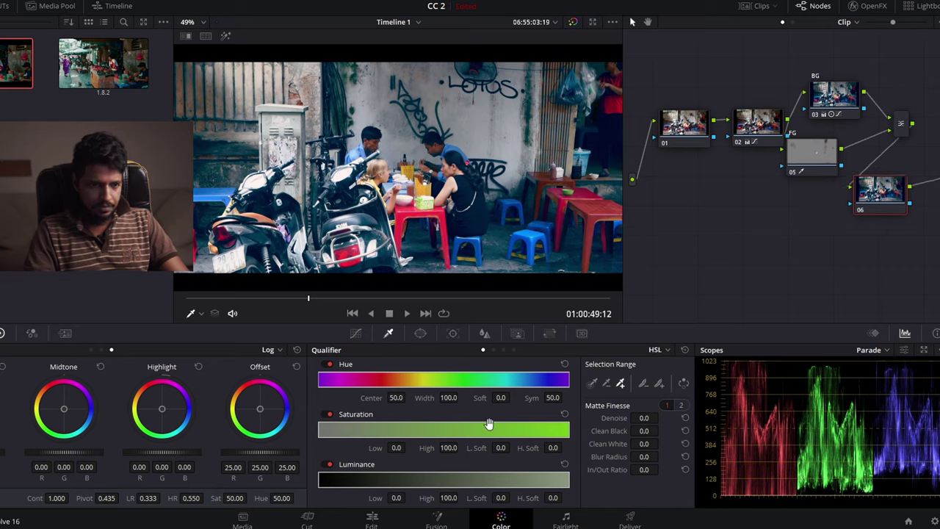
# Step: Bow node 06's luma curve downward to darken the midtones
pyautogui.click(355, 335)
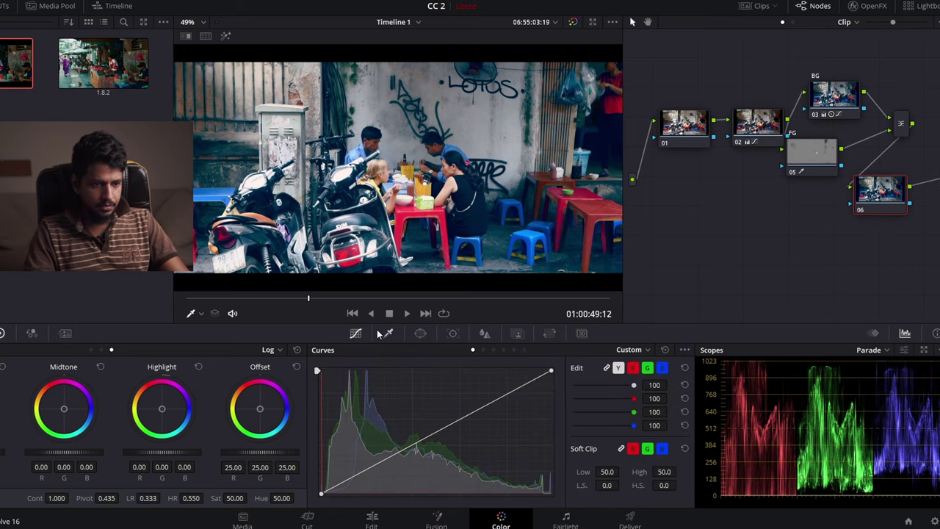
pyautogui.moveTo(445, 427); pyautogui.dragTo(451, 439)
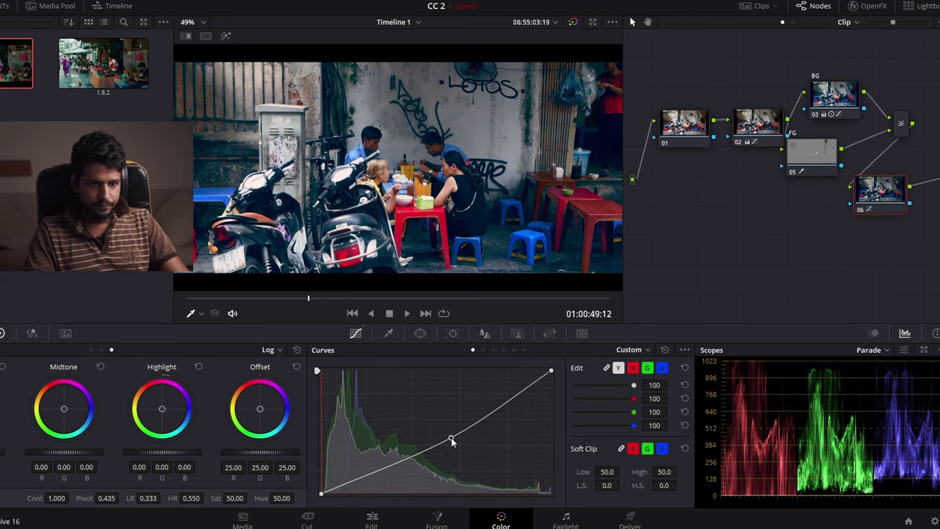
pyautogui.moveTo(451, 439); pyautogui.dragTo(451, 436)
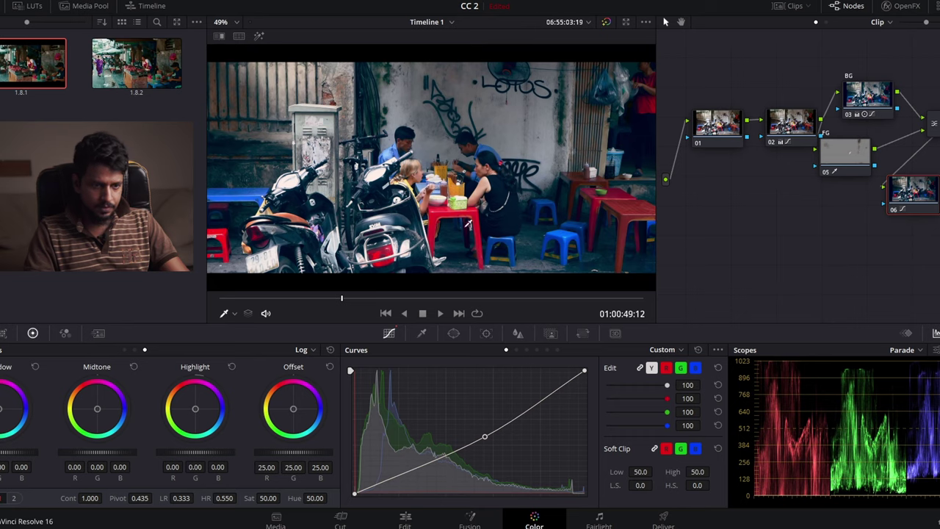
# Step: Lower the midtone point further, add shadow points and raise the black point to fade shadows
pyautogui.moveTo(485, 437); pyautogui.dragTo(484, 440)
pyautogui.click(382, 483)
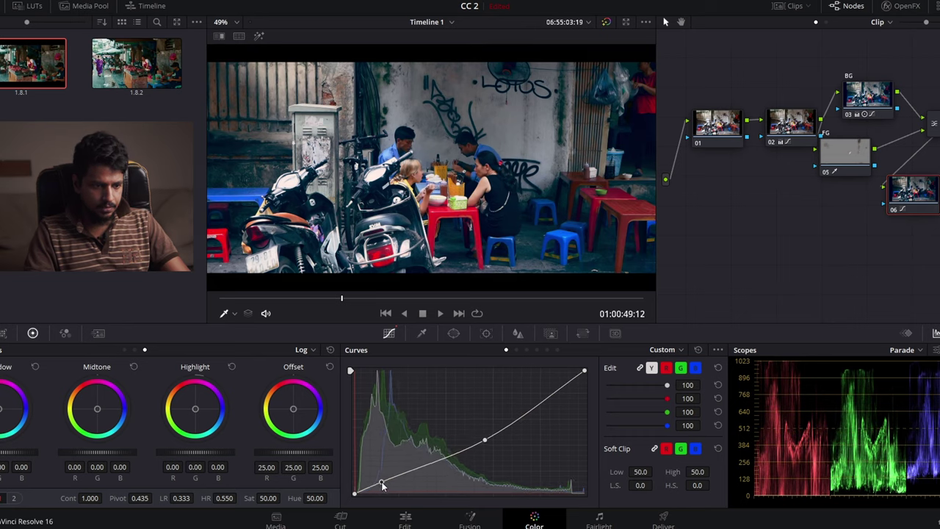
pyautogui.moveTo(357, 497); pyautogui.dragTo(350, 483)
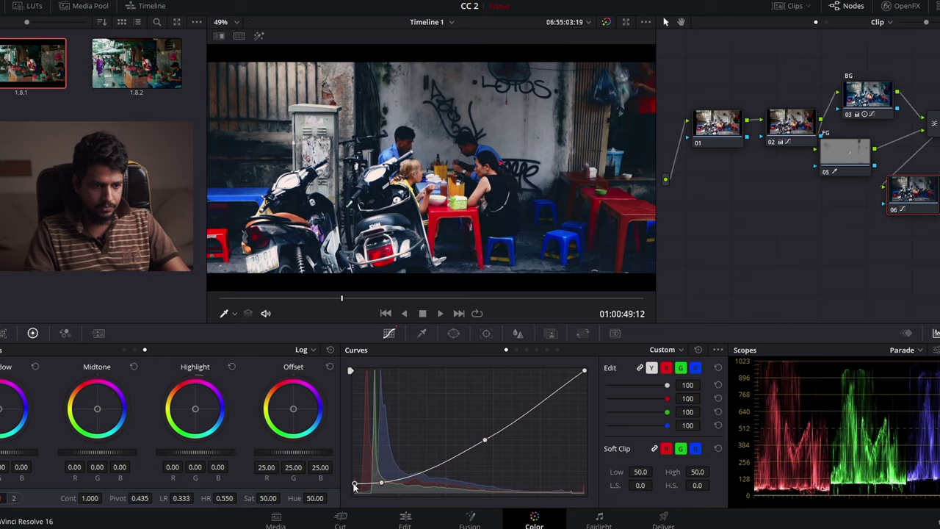
pyautogui.moveTo(354, 487); pyautogui.dragTo(353, 490)
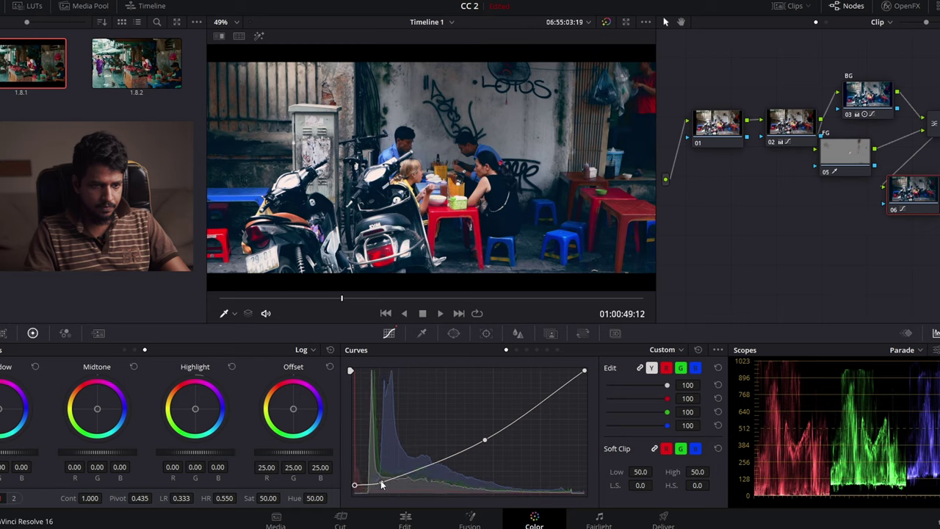
pyautogui.click(381, 483)
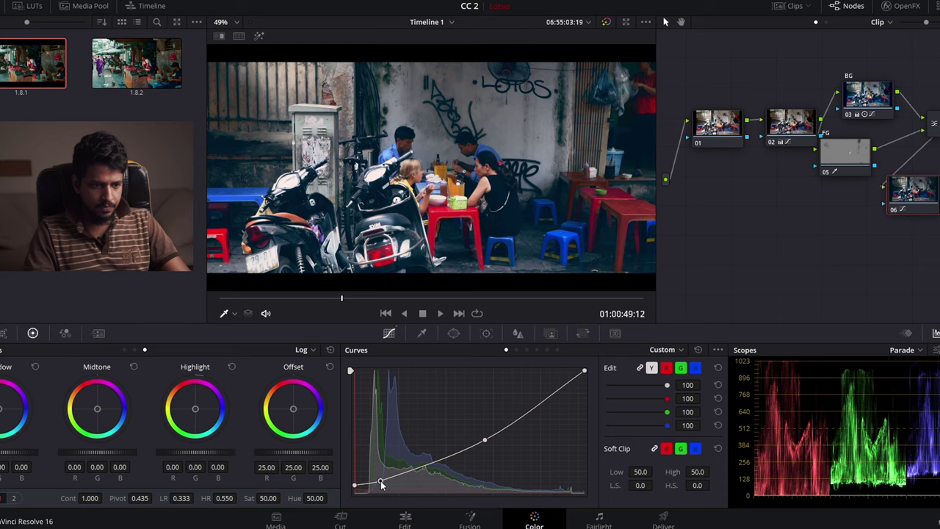
# Step: Toggle bypass to compare graded and ungraded images, then move node 06 lower in the graph
pyautogui.click(607, 23)
pyautogui.click(606, 22)
pyautogui.click(606, 23)
pyautogui.click(605, 23)
pyautogui.click(606, 22)
pyautogui.click(606, 22)
pyautogui.click(606, 22)
pyautogui.click(606, 22)
pyautogui.moveTo(865, 192); pyautogui.dragTo(841, 222)
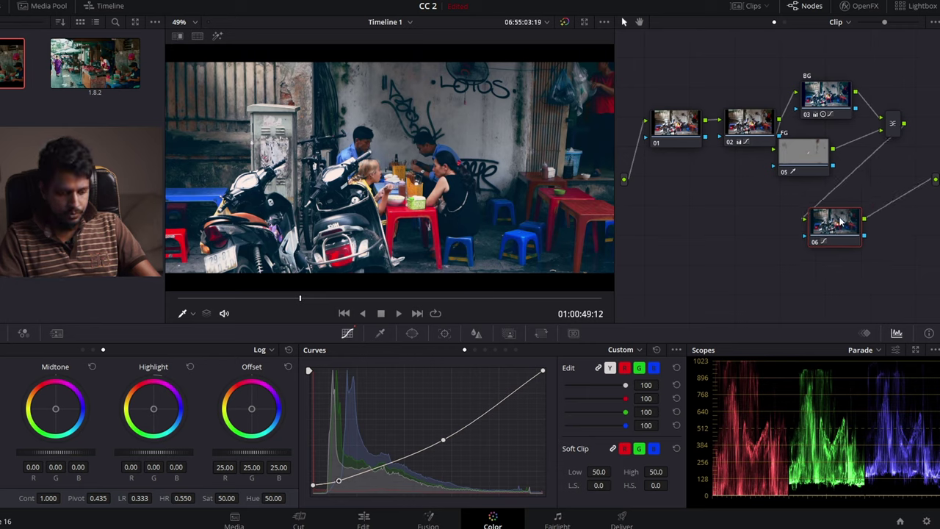
# Step: Add serial node 07 with a wide, soft oval circle window, inverted
pyautogui.hotkey('alt', 's')
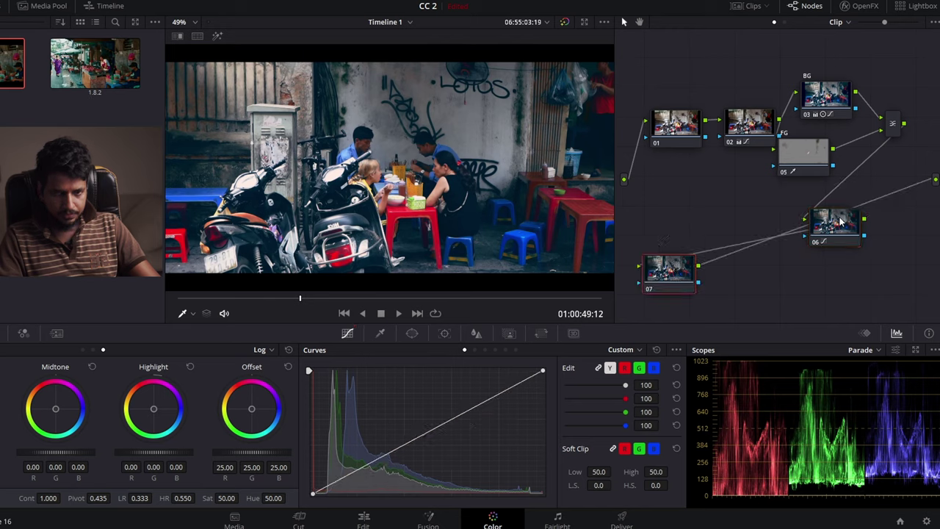
pyautogui.moveTo(676, 259)
pyautogui.mouseDown()
pyautogui.moveTo(931, 243)
pyautogui.moveTo(910, 216)
pyautogui.mouseUp()
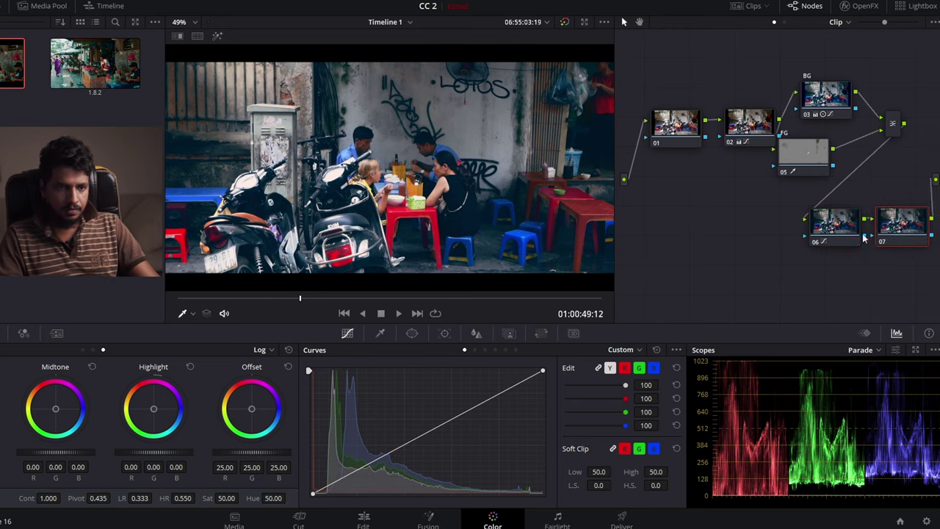
pyautogui.click(413, 334)
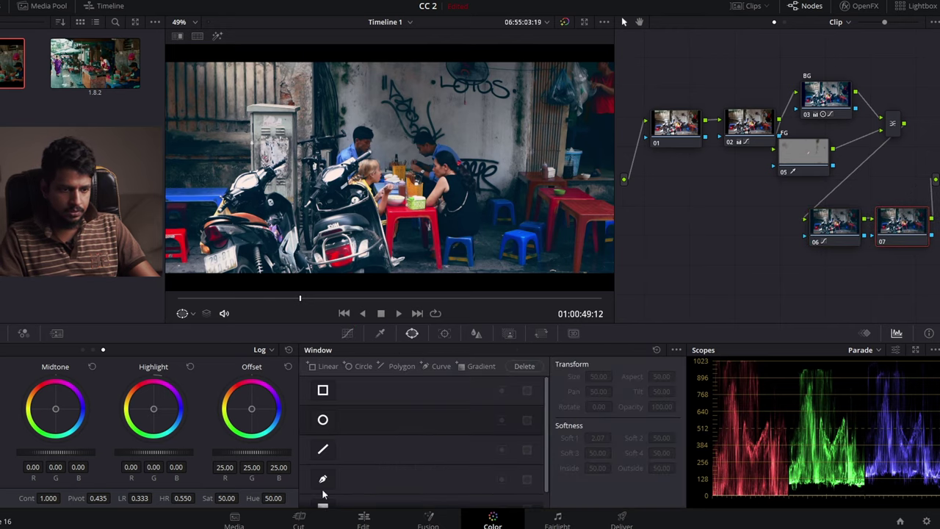
pyautogui.click(323, 419)
pyautogui.moveTo(464, 168)
pyautogui.mouseDown()
pyautogui.moveTo(596, 159)
pyautogui.moveTo(627, 168)
pyautogui.moveTo(560, 185)
pyautogui.mouseUp()
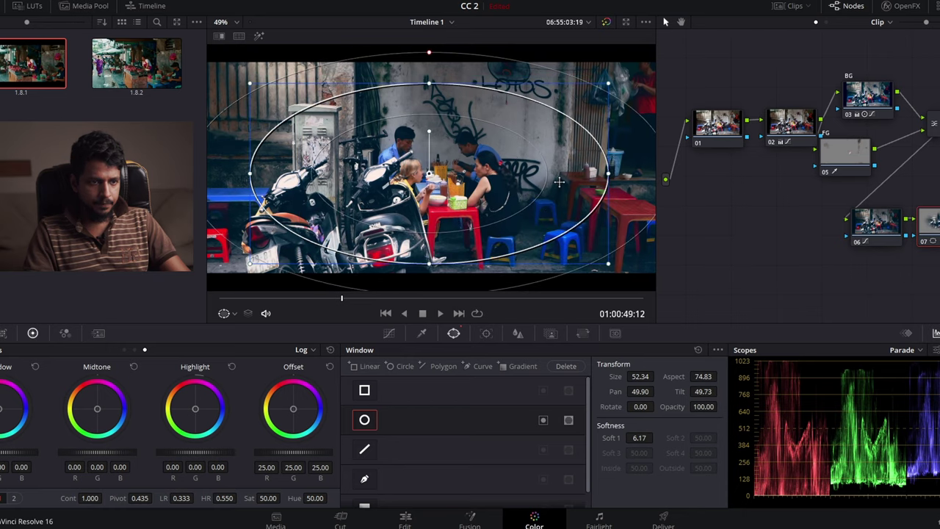
pyautogui.click(543, 420)
# Step: Pull node 07's luma curve down to darken the scene
pyautogui.click(389, 333)
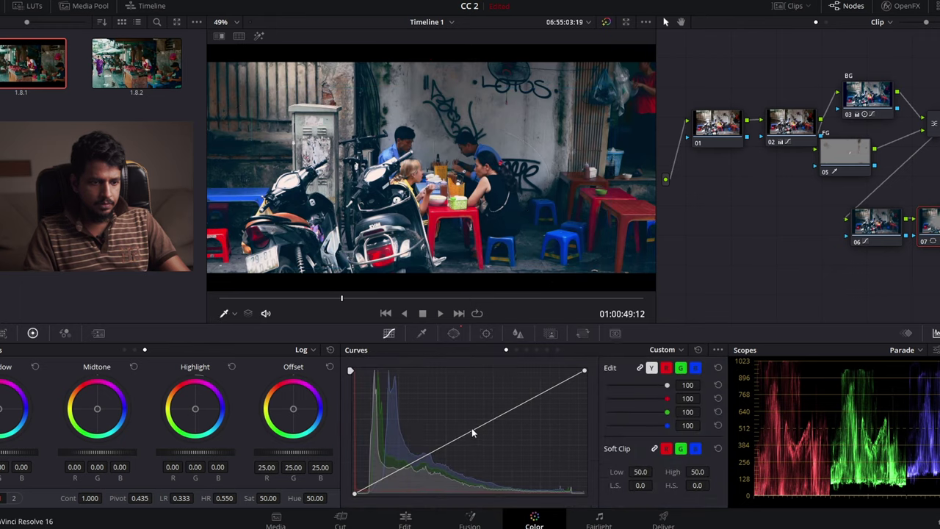
pyautogui.moveTo(473, 436)
pyautogui.mouseDown()
pyautogui.moveTo(498, 454)
pyautogui.moveTo(489, 441)
pyautogui.mouseUp()
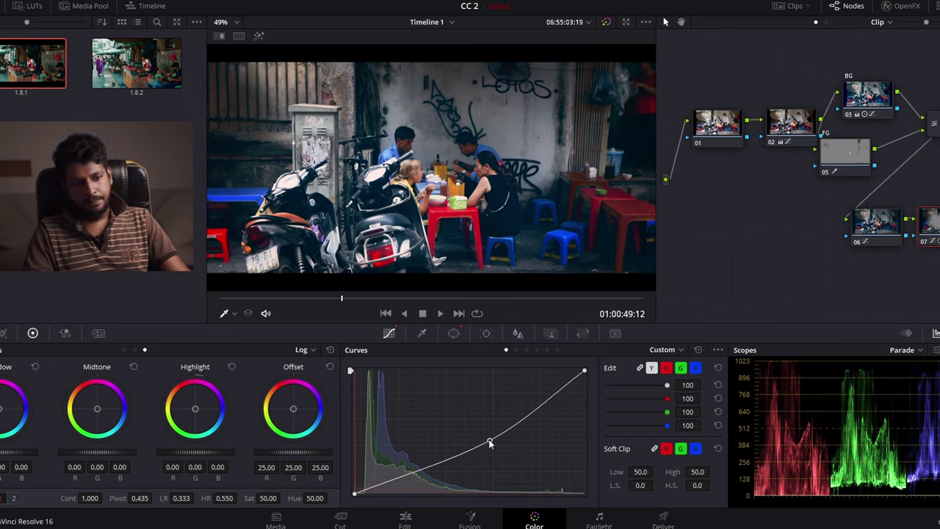
pyautogui.moveTo(490, 443); pyautogui.dragTo(485, 436)
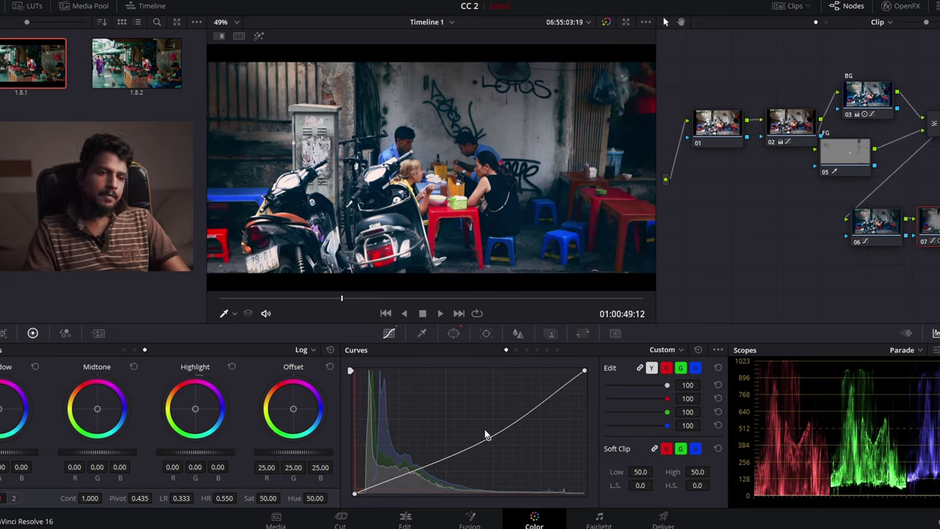
pyautogui.hotkey('shift', ';')
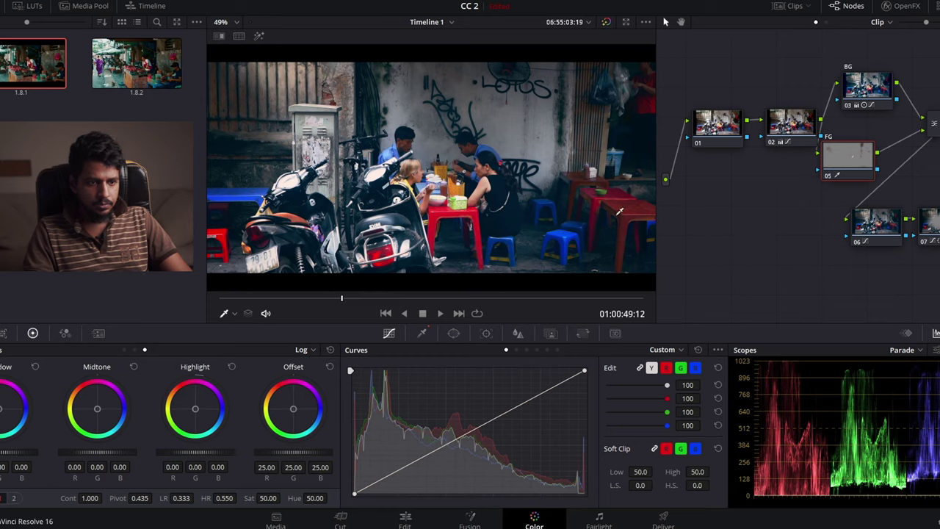
# Step: Review and tidy the BG node and node 06 in the street clip's graph
pyautogui.click(863, 85)
pyautogui.moveTo(863, 84); pyautogui.dragTo(868, 86)
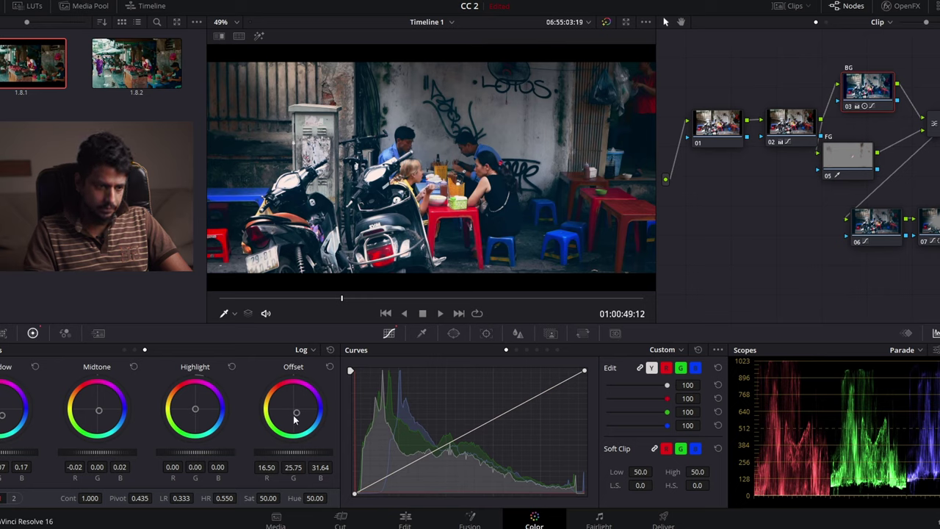
pyautogui.hotkey('shift', "'")
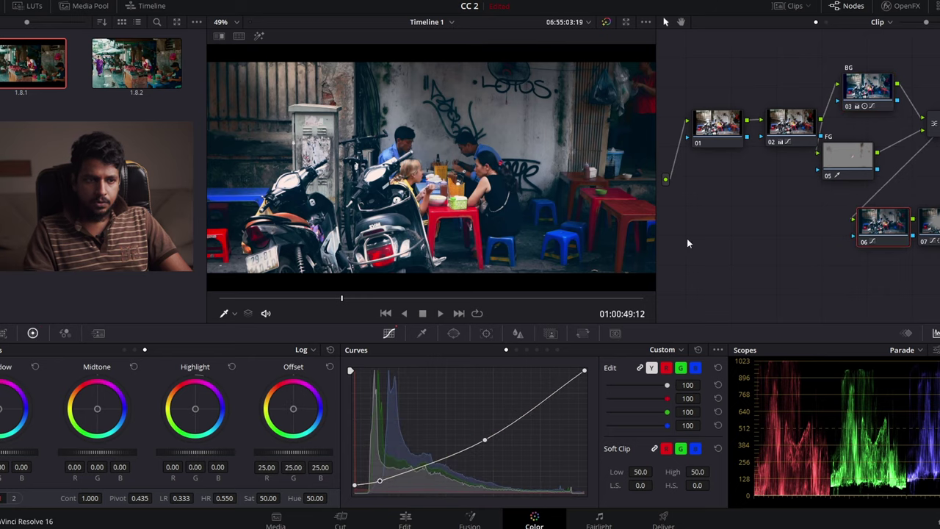
pyautogui.moveTo(892, 232); pyautogui.dragTo(875, 233)
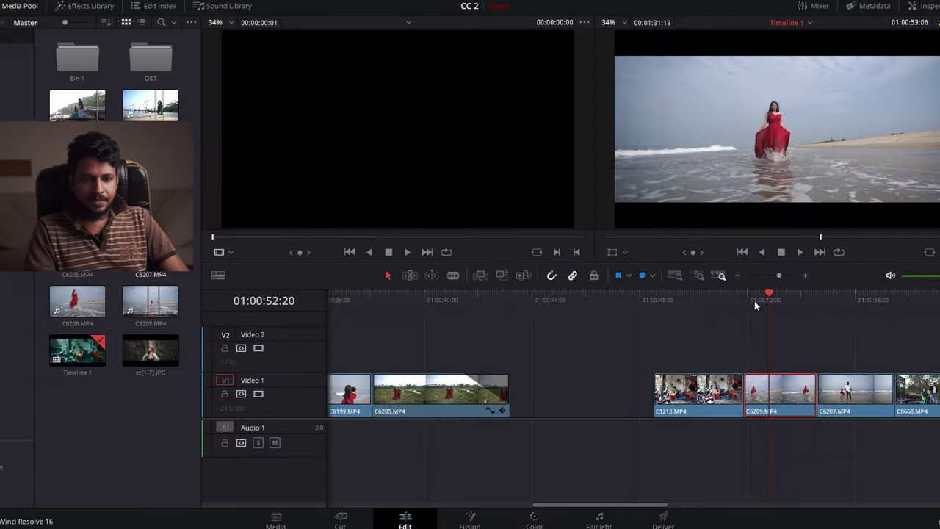
# Step: Move the playhead onto the beach clip and bring it up on the Color page
pyautogui.moveTo(756, 304); pyautogui.dragTo(781, 310)
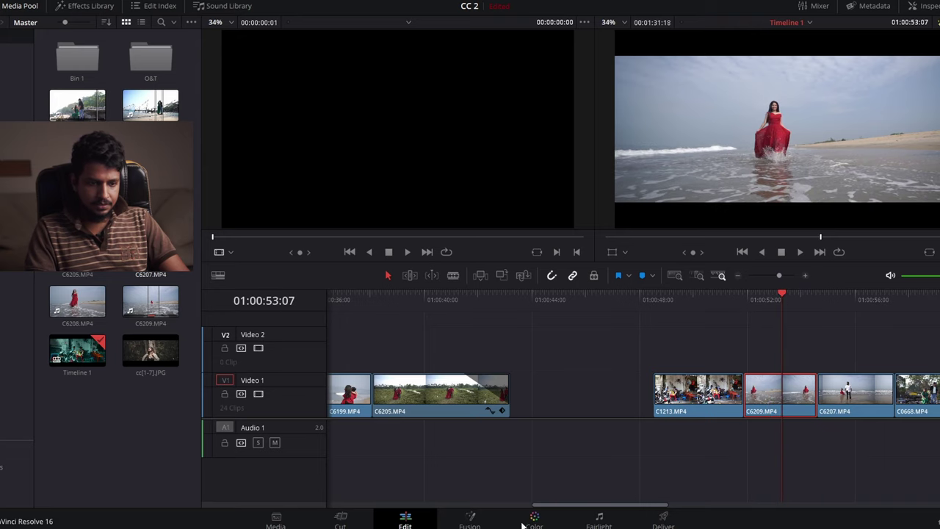
pyautogui.click(531, 521)
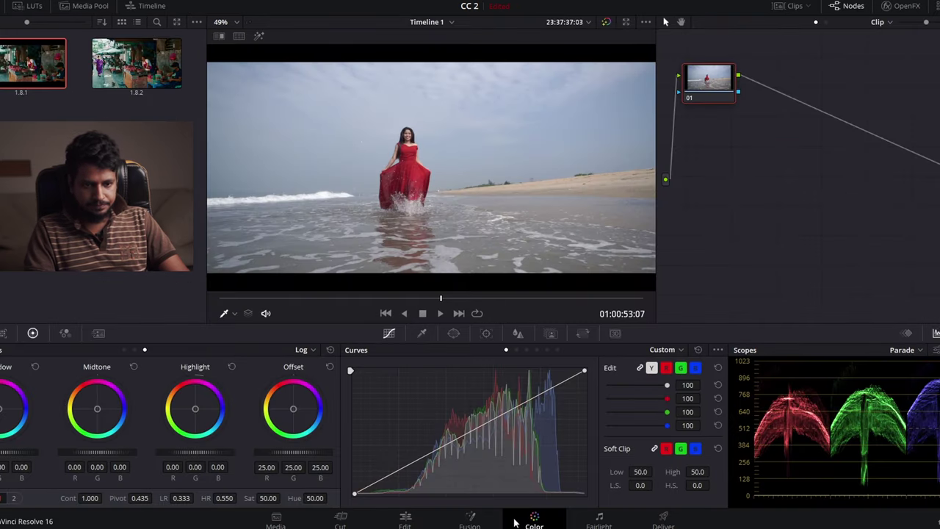
pyautogui.moveTo(709, 79); pyautogui.dragTo(735, 122)
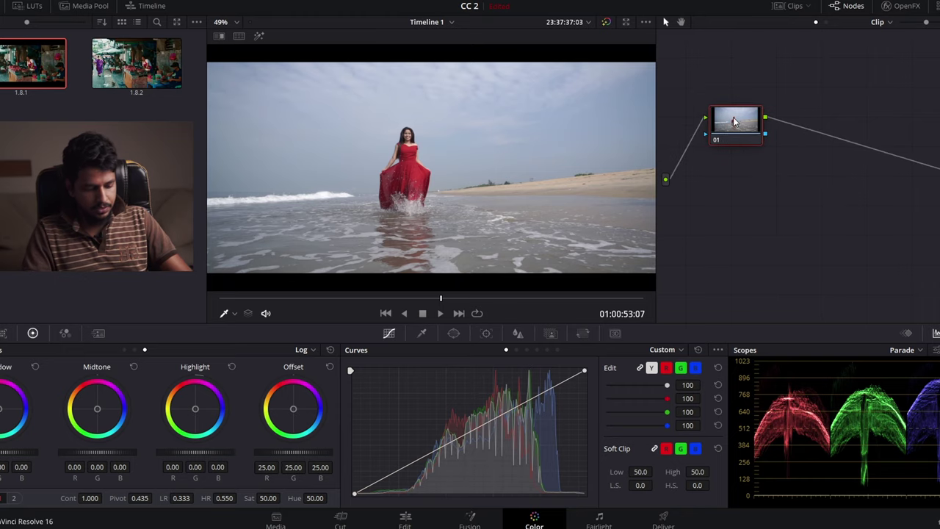
# Step: Add serial node 02 with upper and lower luma curve points, pulling the lower one down for contrast
pyautogui.hotkey('alt', 's')
pyautogui.moveTo(801, 113); pyautogui.dragTo(804, 114)
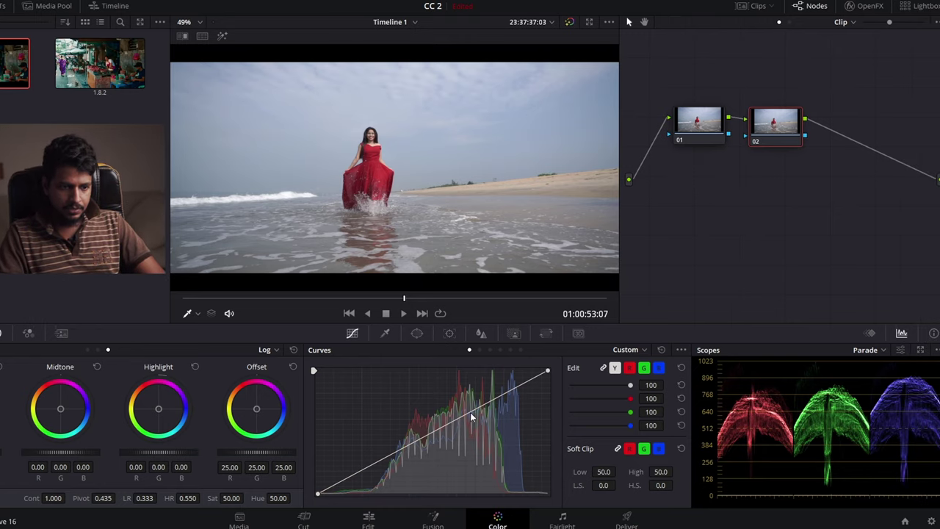
pyautogui.click(474, 405)
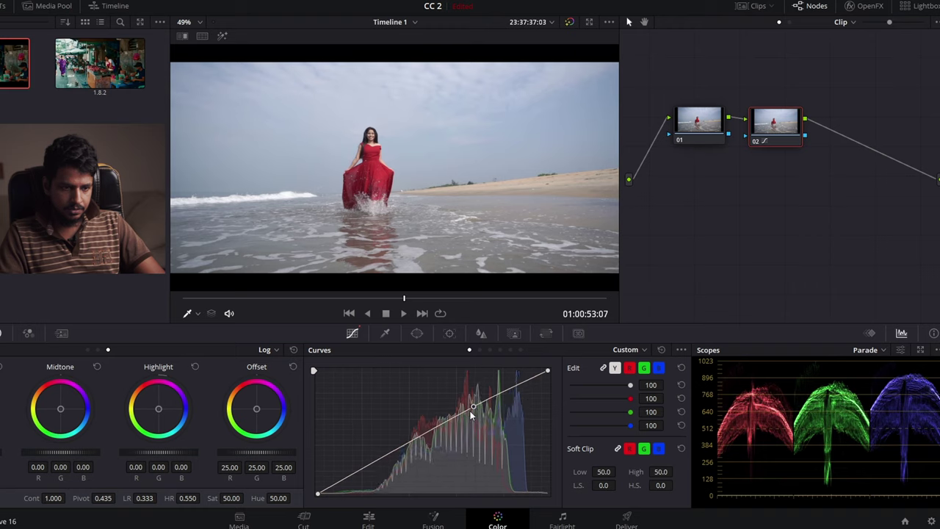
pyautogui.click(376, 464)
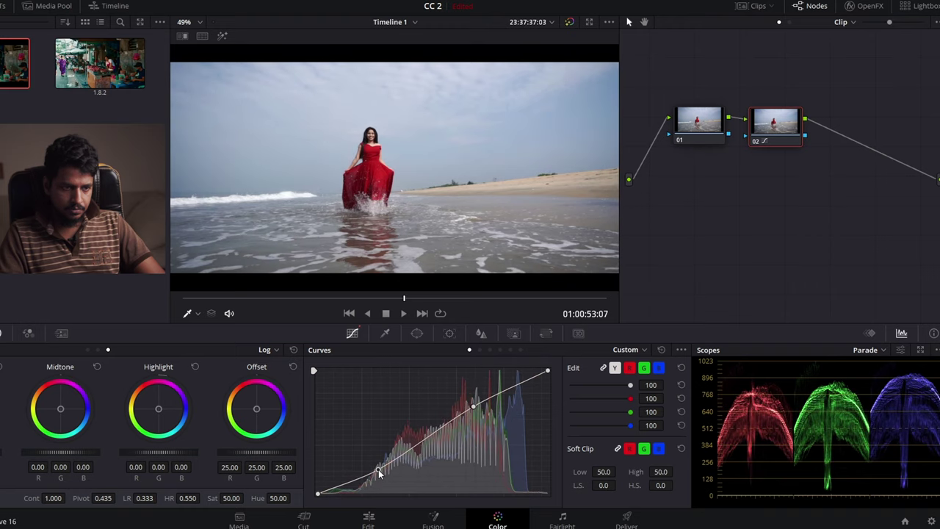
pyautogui.moveTo(376, 465); pyautogui.dragTo(379, 471)
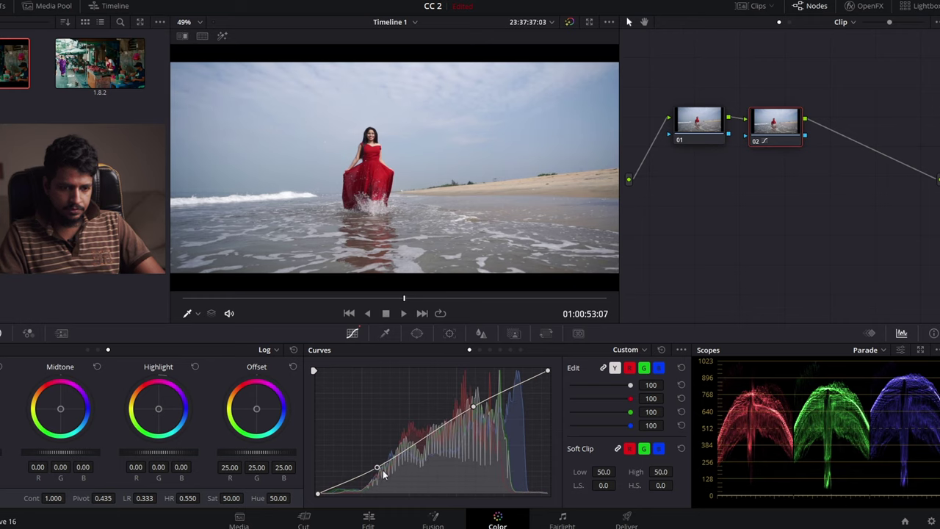
pyautogui.moveTo(378, 467); pyautogui.dragTo(382, 466)
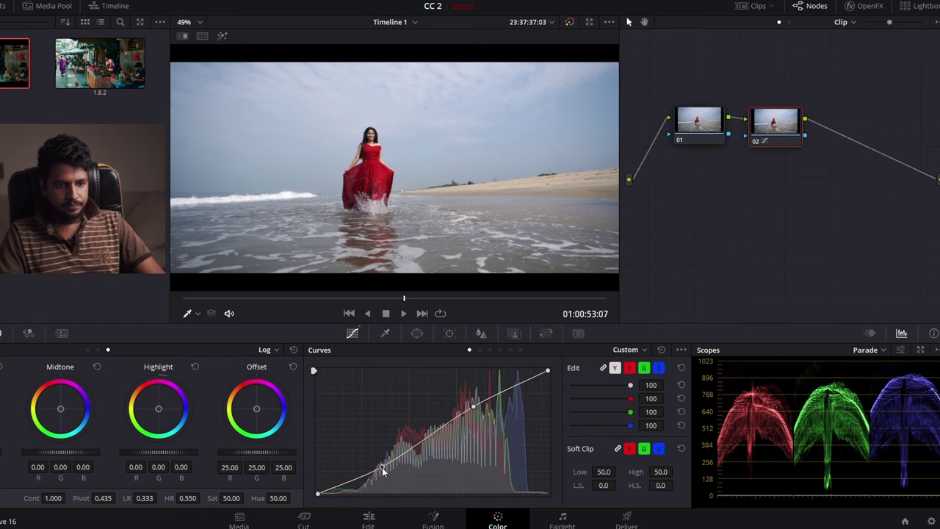
pyautogui.rightClick(762, 120)
pyautogui.press('Escape')
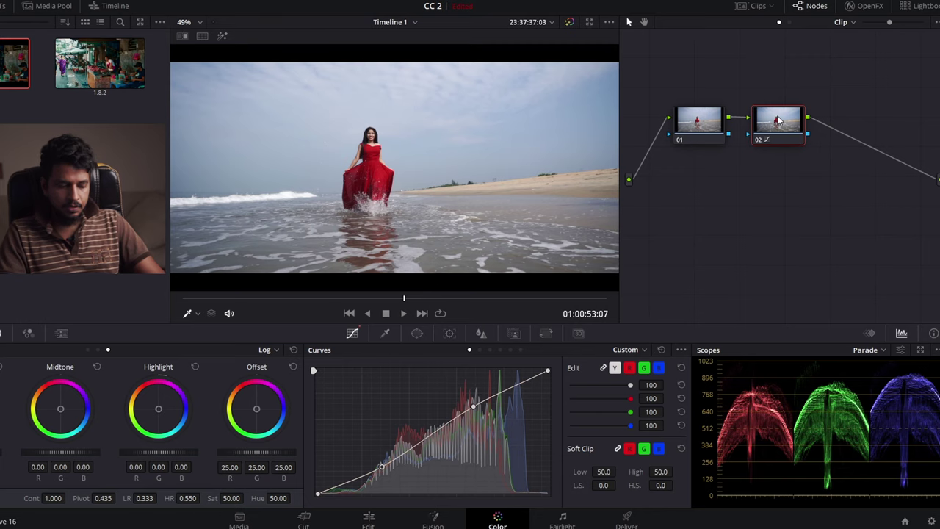
# Step: Label node 02 'Cont' and add serial node 03 after it
pyautogui.write('Cont')
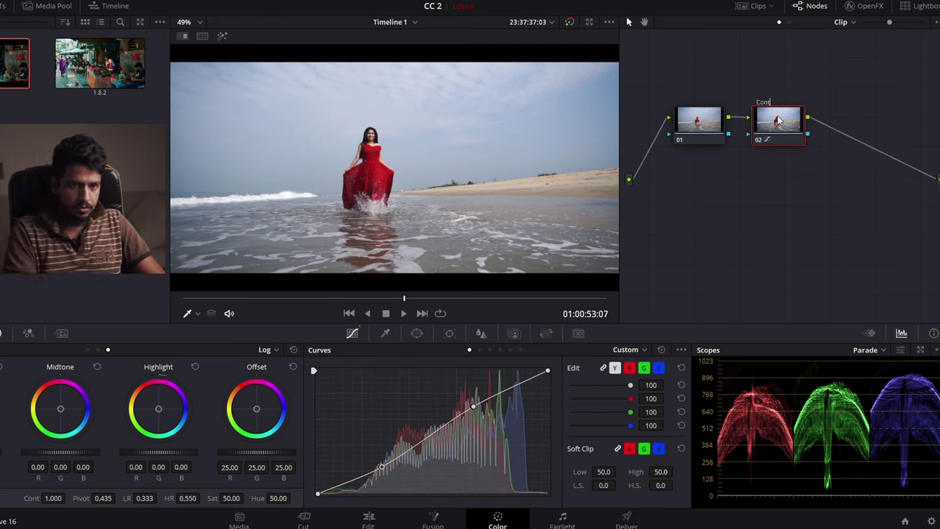
pyautogui.press('Return')
pyautogui.hotkey('alt', 's')
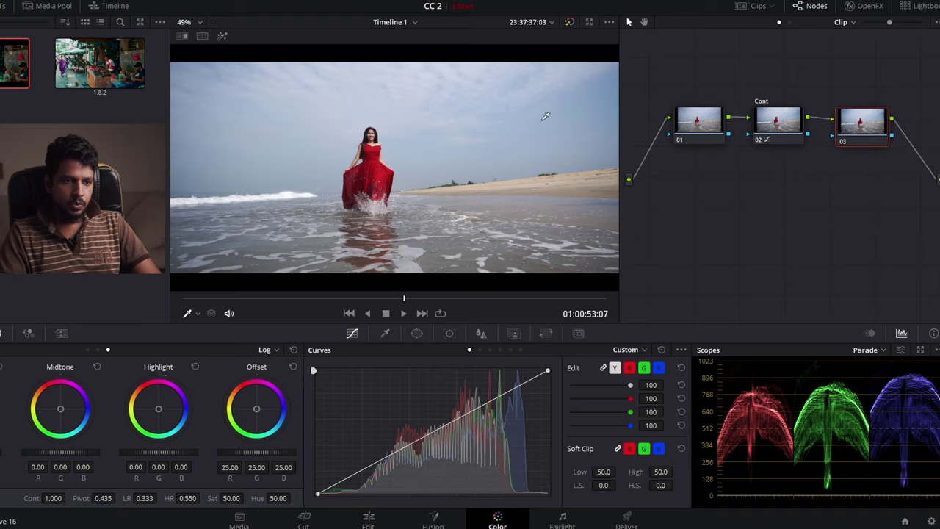
pyautogui.moveTo(879, 121); pyautogui.dragTo(882, 119)
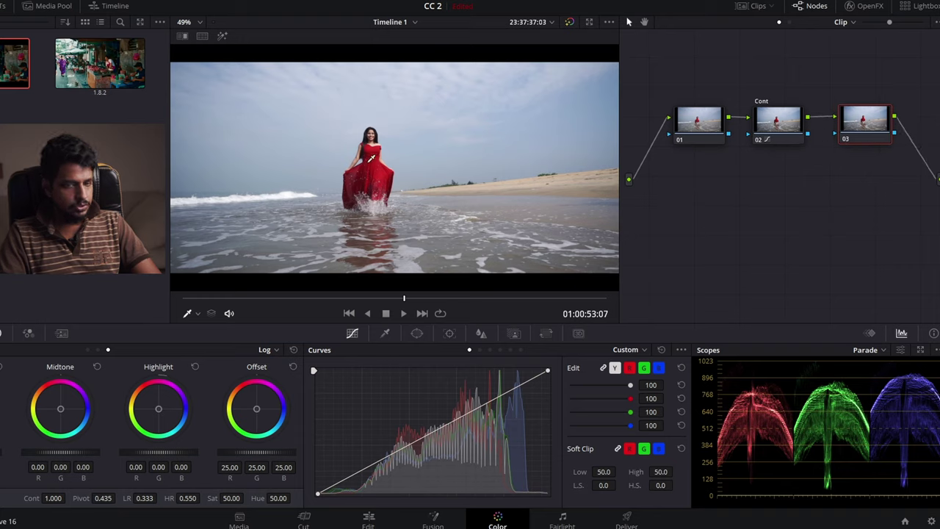
pyautogui.moveTo(868, 123); pyautogui.dragTo(872, 125)
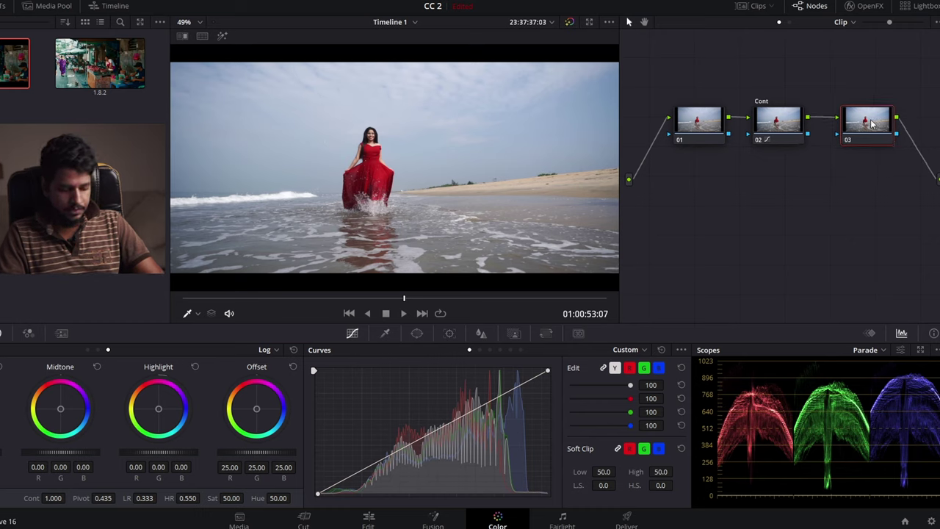
# Step: Add parallel node 05 and align it beneath node 03
pyautogui.hotkey('alt', 'p')
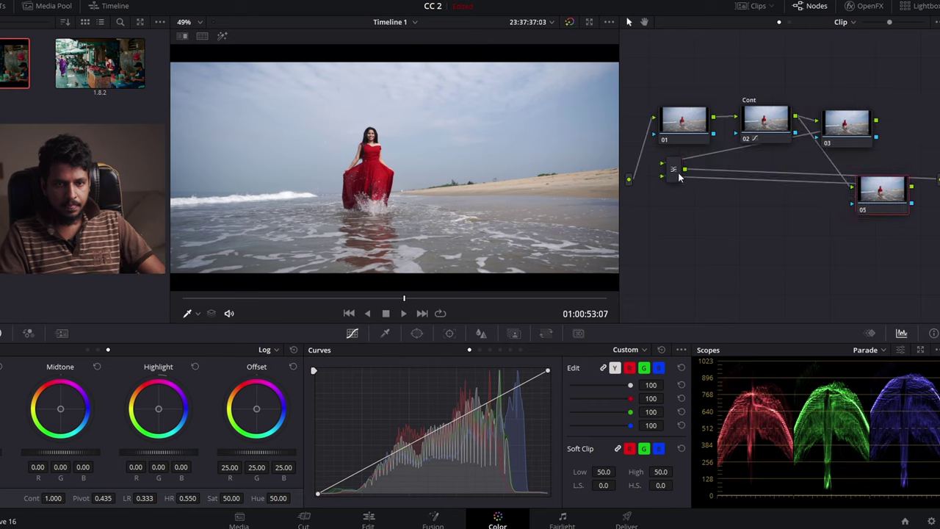
pyautogui.moveTo(882, 188); pyautogui.dragTo(853, 175)
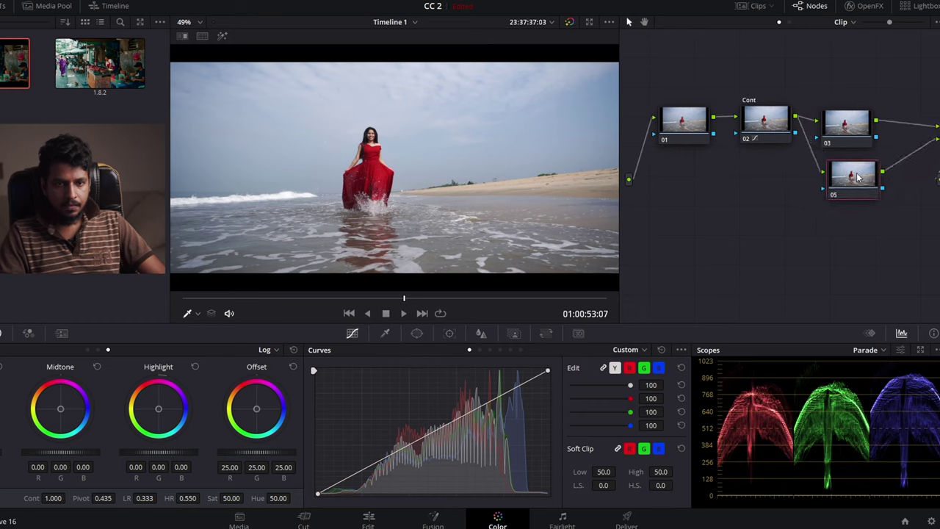
pyautogui.moveTo(846, 135); pyautogui.dragTo(852, 129)
pyautogui.moveTo(853, 175); pyautogui.dragTo(848, 174)
# Step: Label node 03 'BG' and node 05 'FG'
pyautogui.click(846, 110)
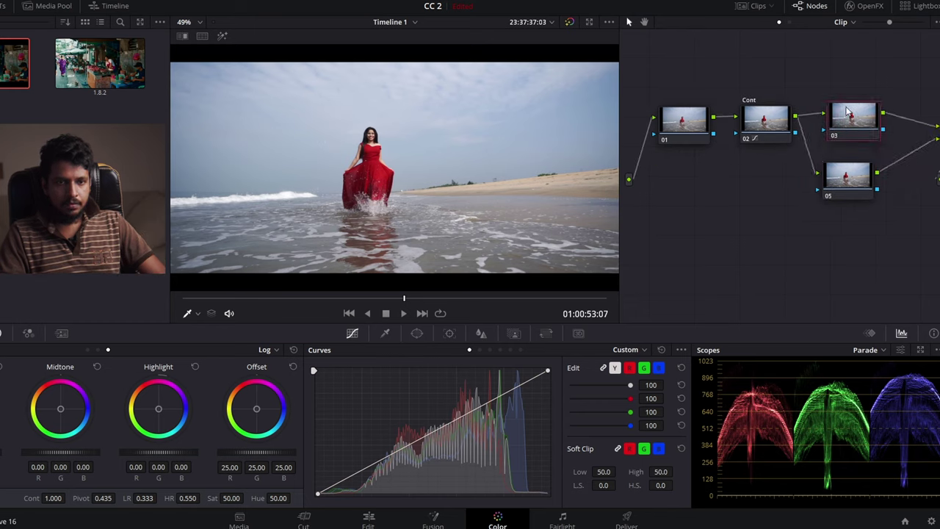
pyautogui.rightClick(847, 111)
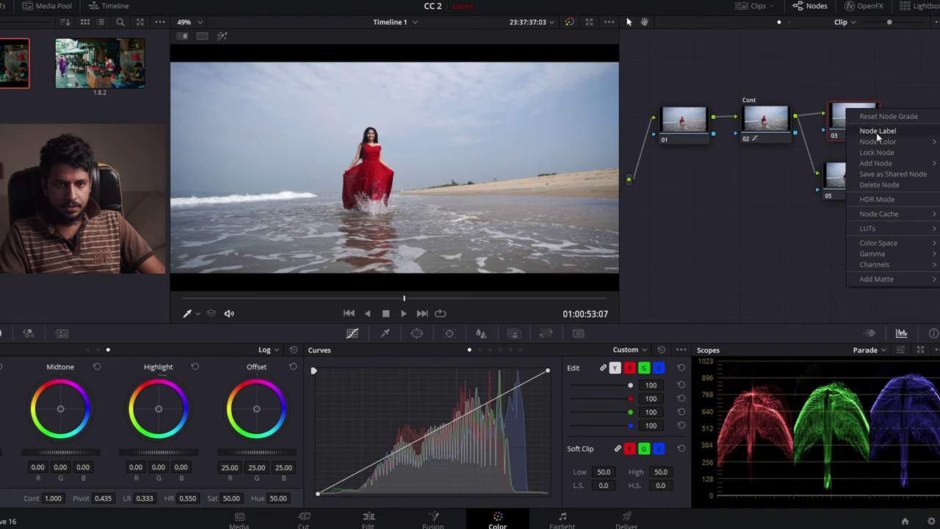
pyautogui.click(856, 126)
pyautogui.write('BG')
pyautogui.click(847, 176)
pyautogui.rightClick(849, 176)
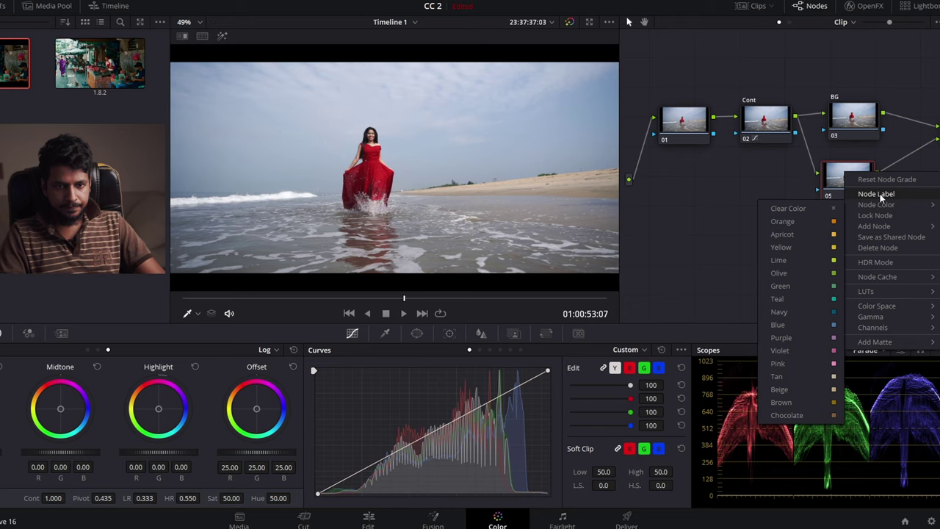
pyautogui.click(858, 193)
pyautogui.write('FG')
pyautogui.press('Return')
pyautogui.moveTo(853, 108); pyautogui.dragTo(856, 105)
pyautogui.click(848, 176)
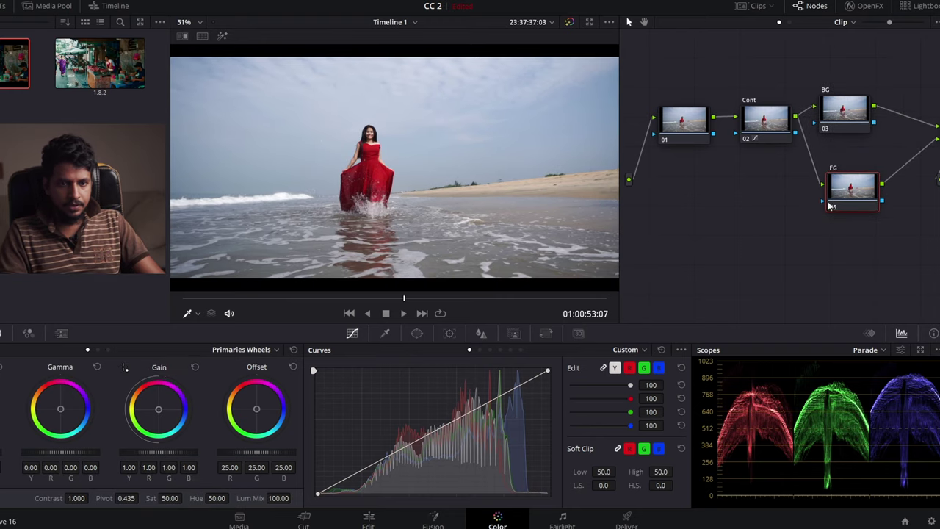
# Step: Qualify the sky on the FG node with an eyedropper sample plus extra sky tones (Hue centre 89.3)
pyautogui.moveTo(829, 207); pyautogui.dragTo(836, 197)
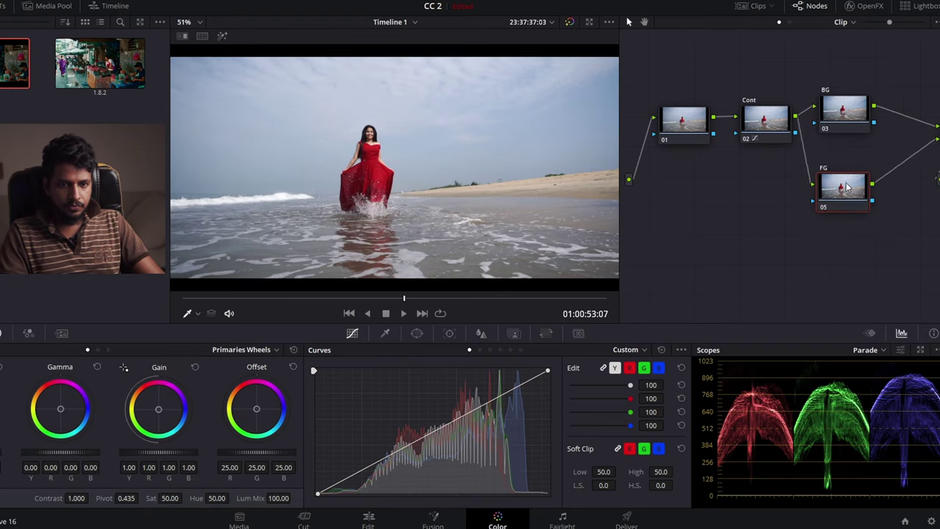
pyautogui.click(551, 121)
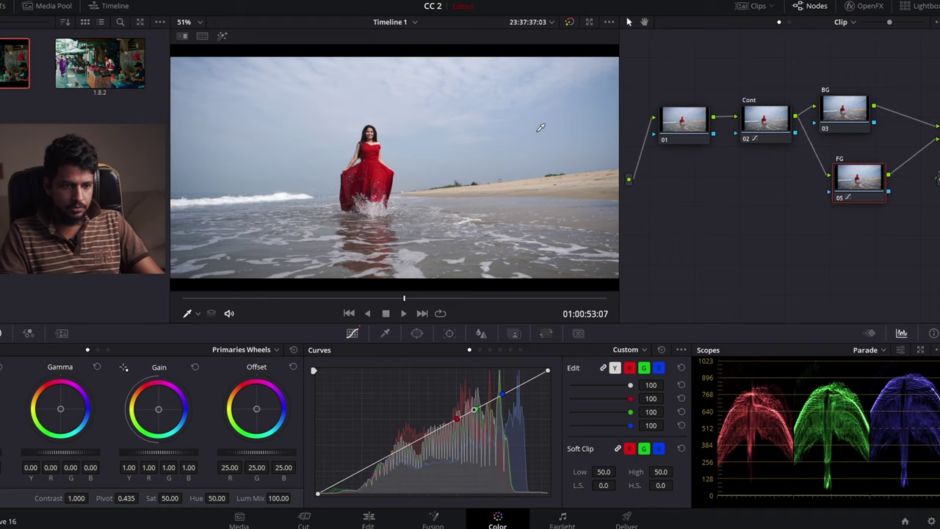
pyautogui.click(412, 334)
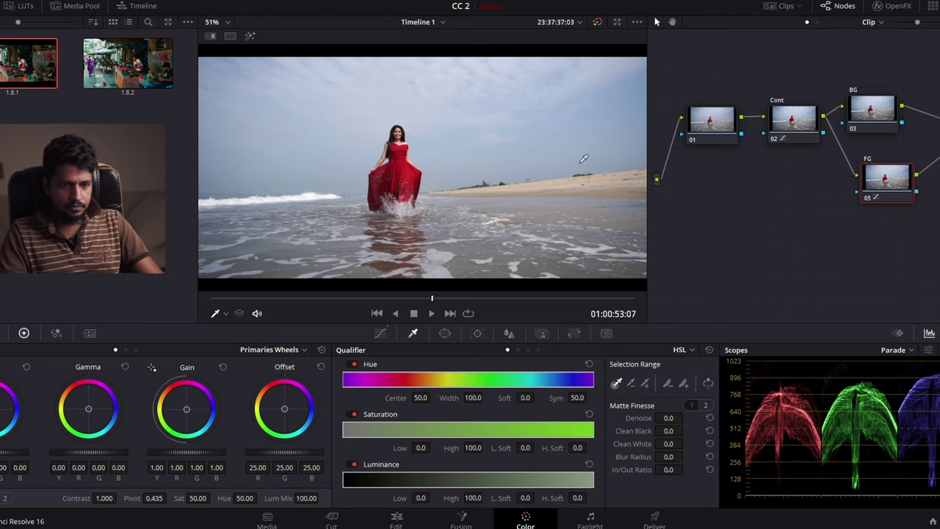
pyautogui.click(591, 143)
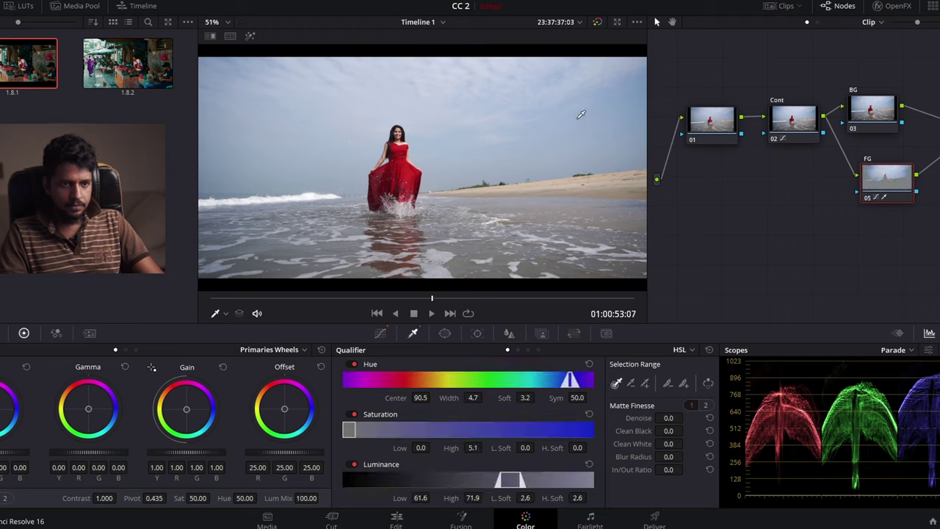
pyautogui.click(644, 384)
pyautogui.click(265, 178)
pyautogui.click(247, 139)
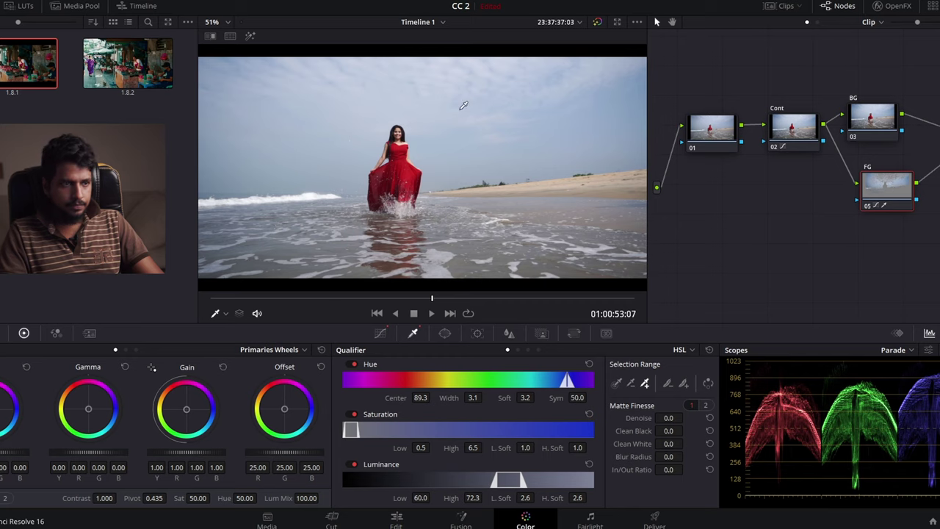
# Step: Refine the sky matte with Denoise, Clean Black/White, and In/Out Ratio, softened to Blur Radius 45.2
pyautogui.click(250, 38)
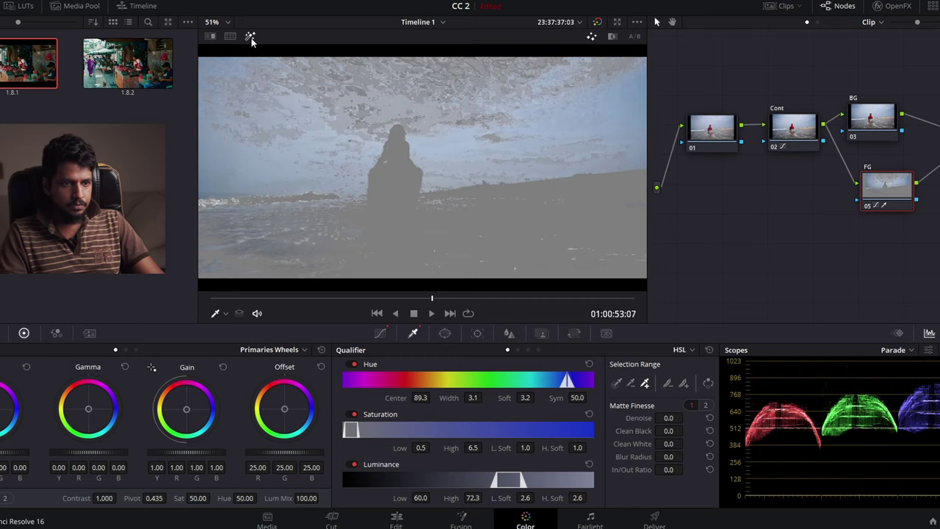
pyautogui.click(250, 37)
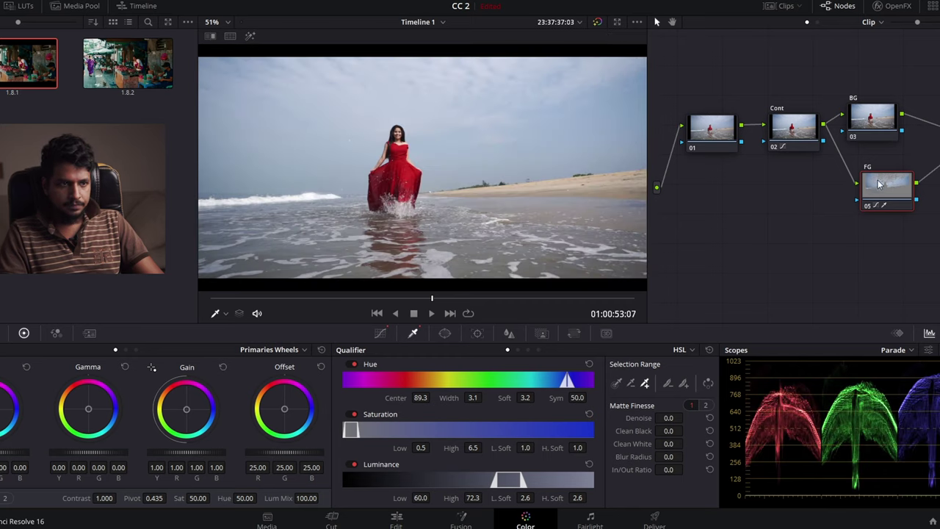
pyautogui.hotkey('shift', 'h')
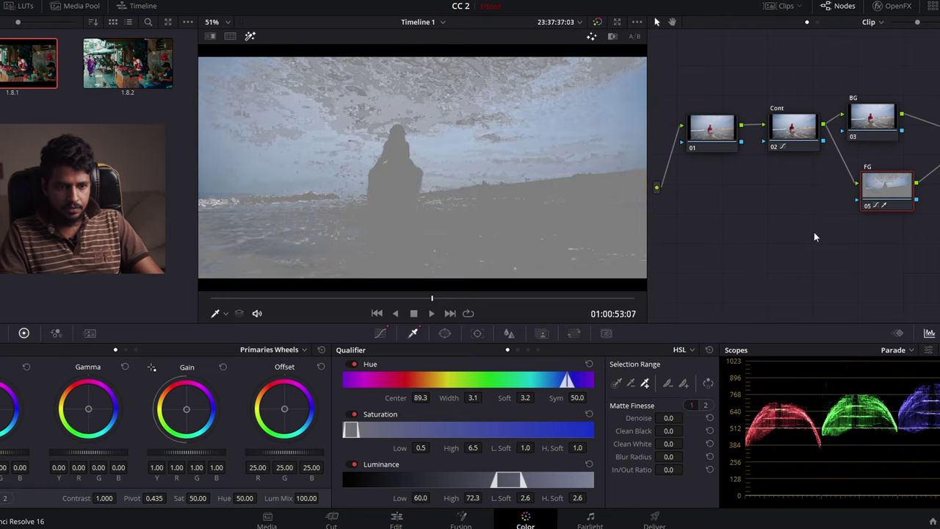
pyautogui.moveTo(668, 419); pyautogui.dragTo(705, 419)
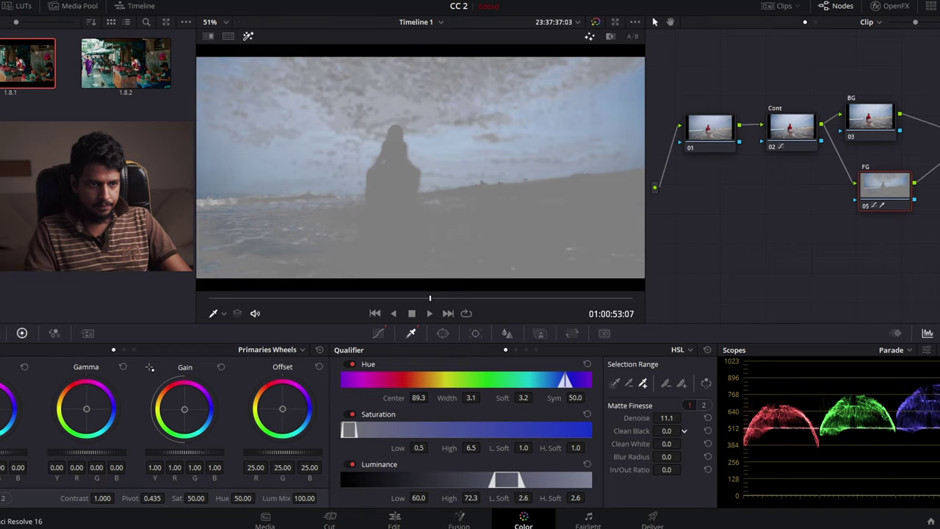
pyautogui.moveTo(671, 432)
pyautogui.mouseDown()
pyautogui.moveTo(684, 443)
pyautogui.moveTo(664, 444)
pyautogui.moveTo(683, 456)
pyautogui.moveTo(665, 456)
pyautogui.mouseUp()
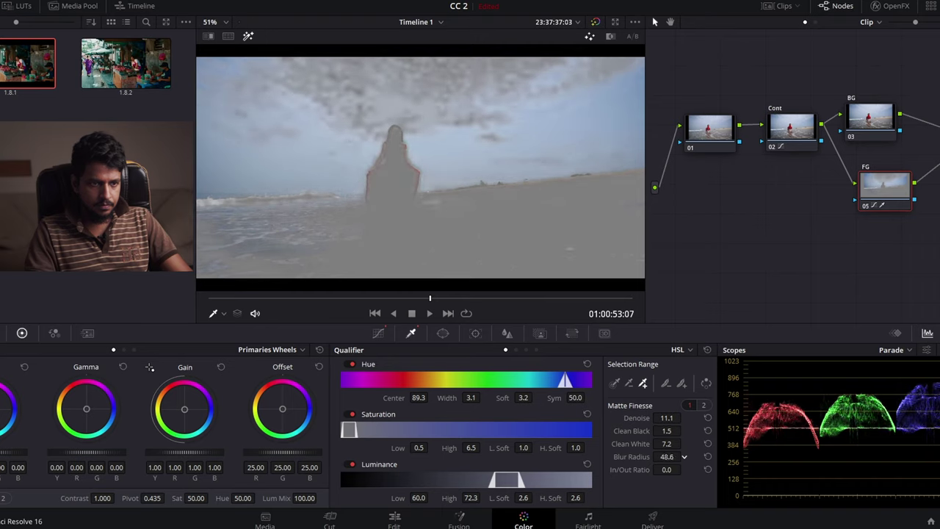
pyautogui.moveTo(674, 470)
pyautogui.mouseDown()
pyautogui.moveTo(684, 469)
pyautogui.moveTo(672, 469)
pyautogui.mouseUp()
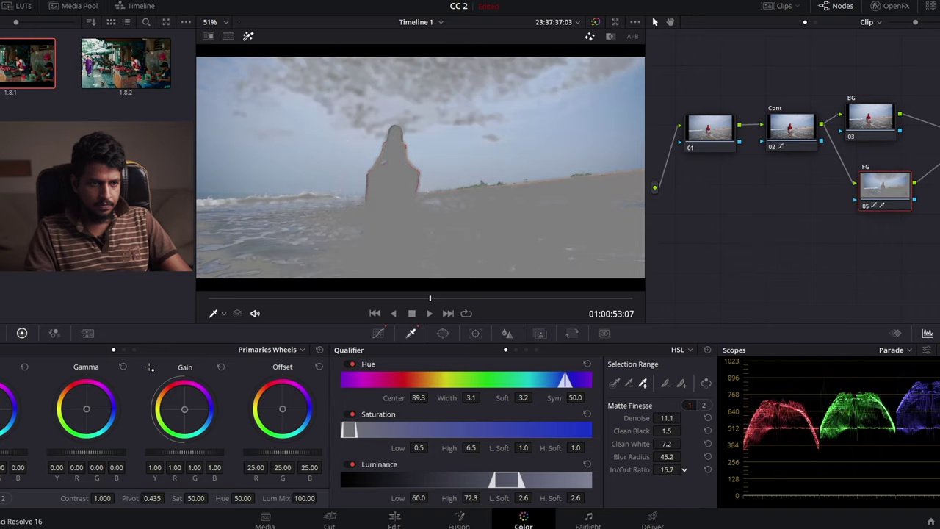
pyautogui.moveTo(684, 469); pyautogui.dragTo(680, 469)
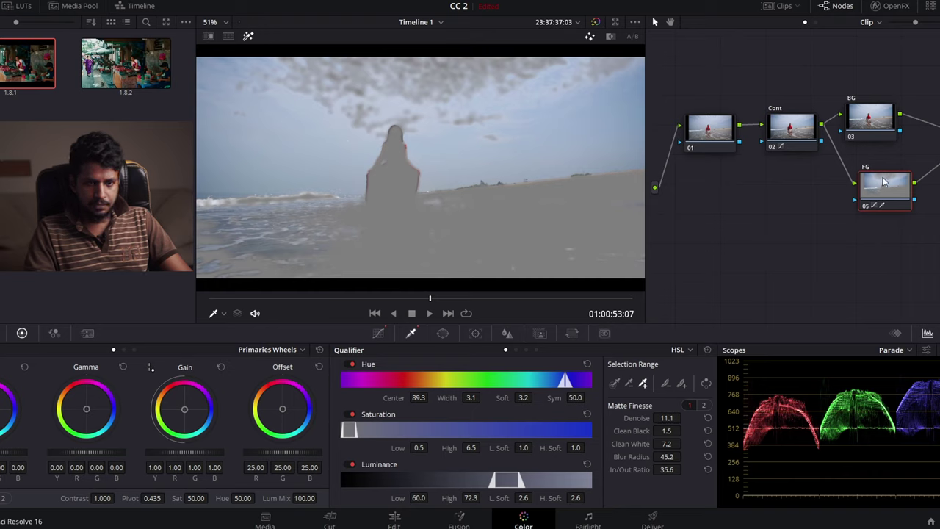
pyautogui.hotkey('shift', 'h')
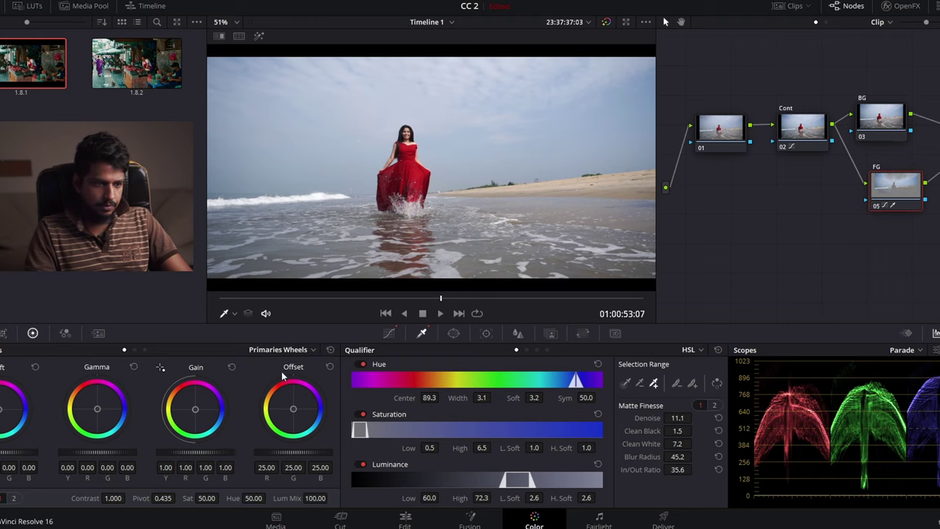
# Step: Push the sky's Offset toward blue (13.08, 27.09, 29.48) and compare against the ungraded image
pyautogui.moveTo(295, 413); pyautogui.dragTo(292, 409)
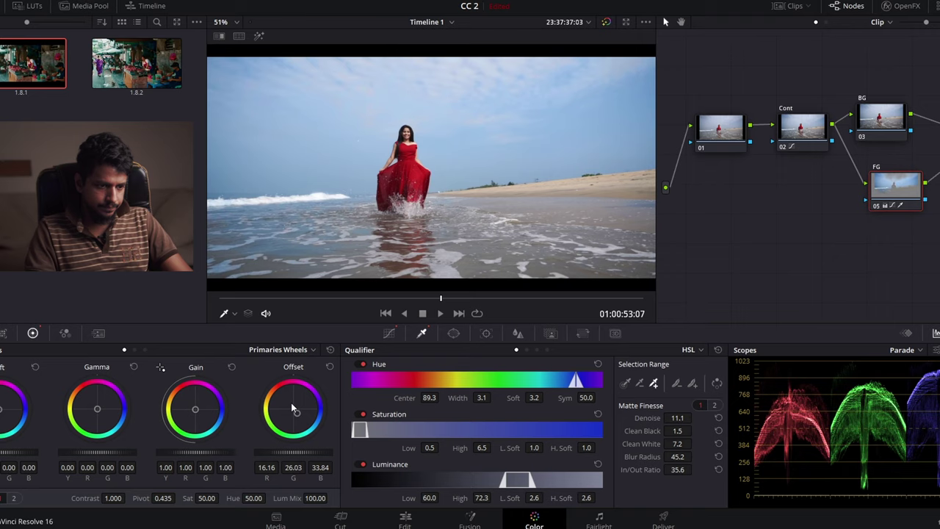
pyautogui.moveTo(297, 417); pyautogui.dragTo(295, 414)
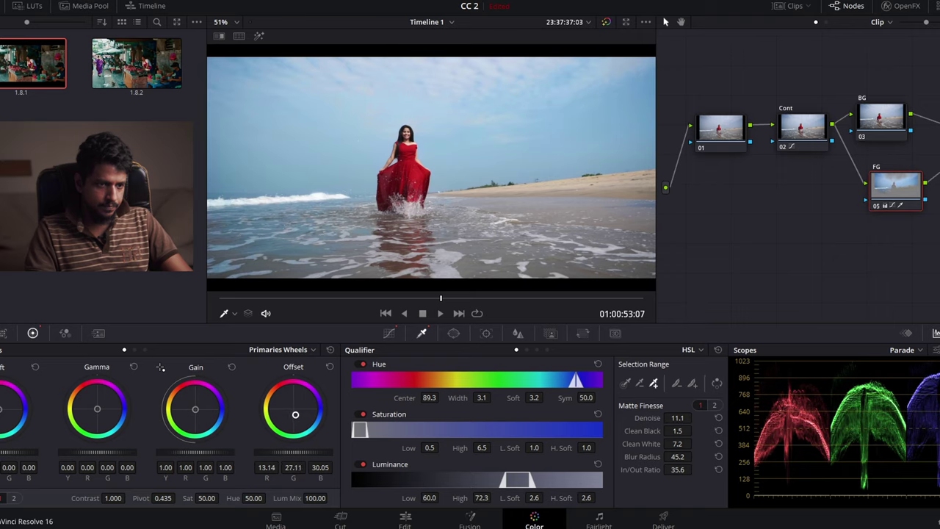
pyautogui.click(607, 23)
pyautogui.click(607, 23)
pyautogui.click(607, 24)
pyautogui.click(607, 24)
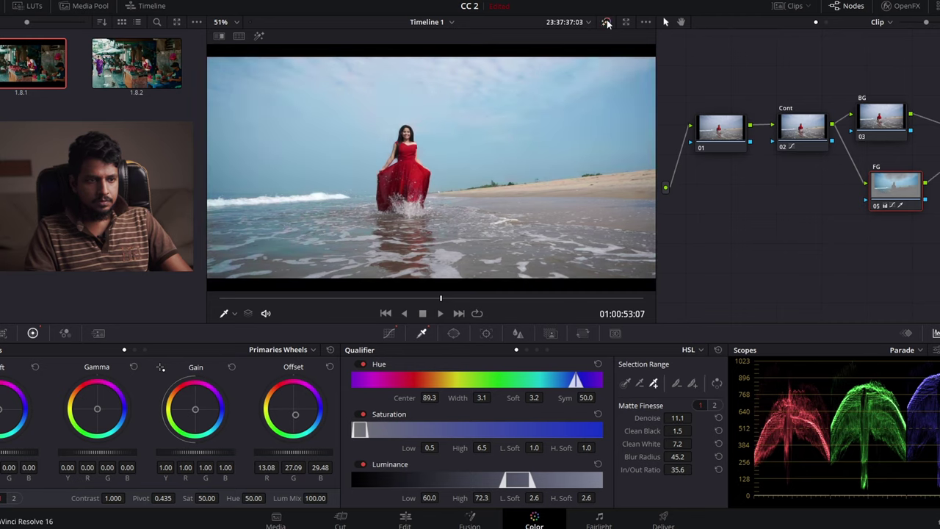
pyautogui.click(881, 117)
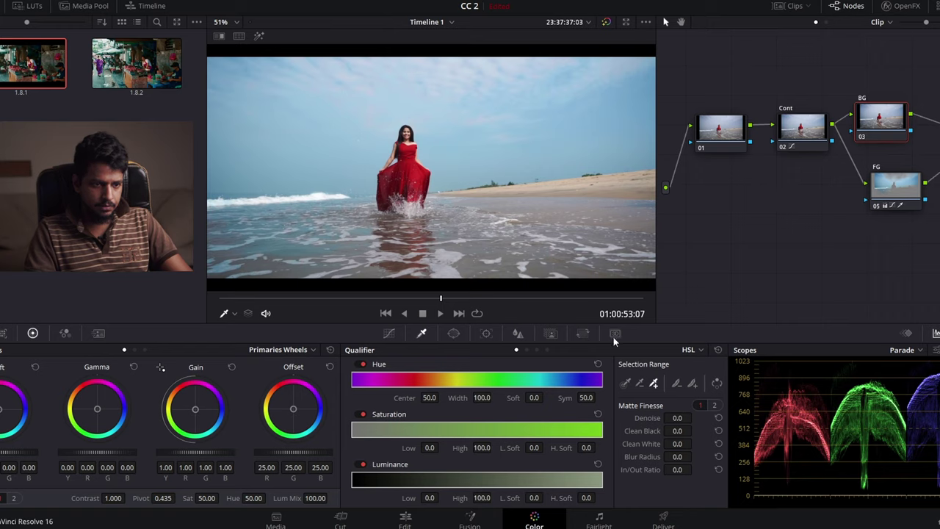
# Step: Qualify the red dress on the BG node: Hue centre 29.4, width 2.2, Luminance 48.2–66.2
pyautogui.click(625, 383)
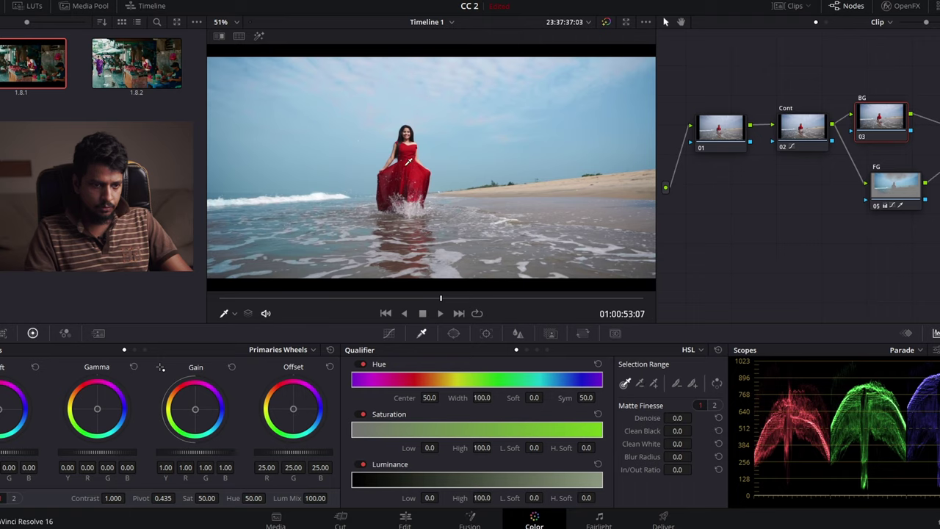
pyautogui.click(408, 162)
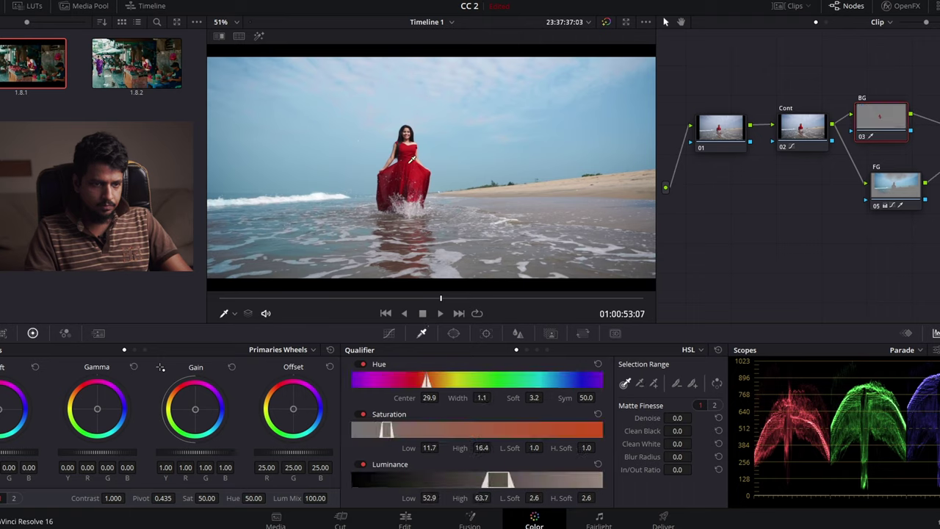
pyautogui.click(652, 383)
pyautogui.moveTo(401, 179); pyautogui.dragTo(415, 180)
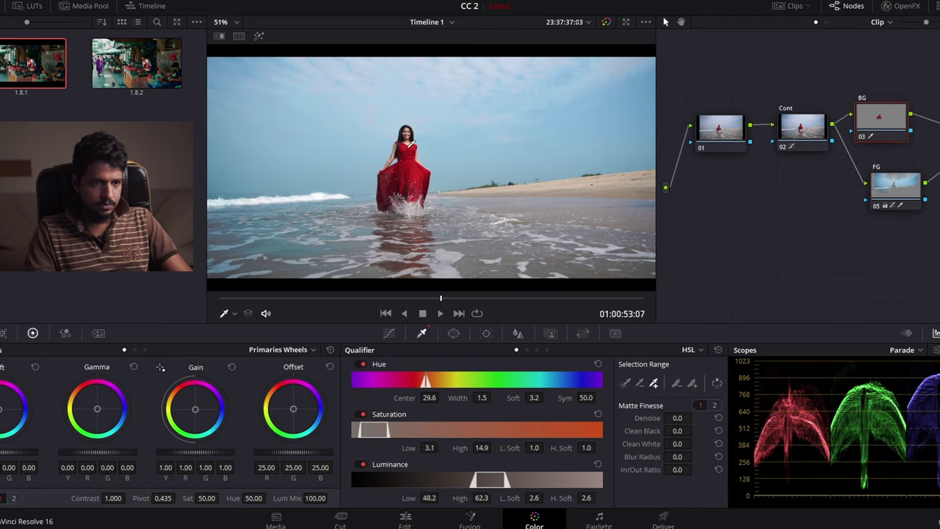
pyautogui.moveTo(410, 144); pyautogui.dragTo(411, 172)
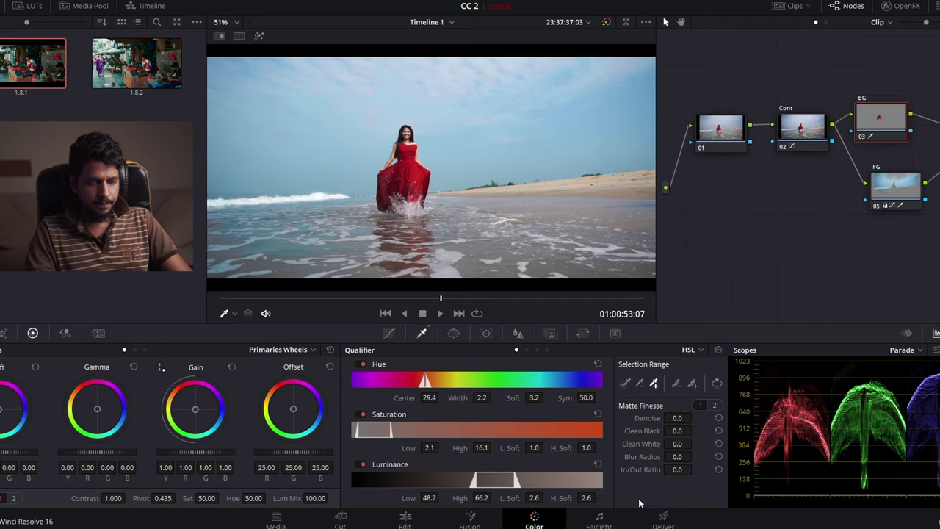
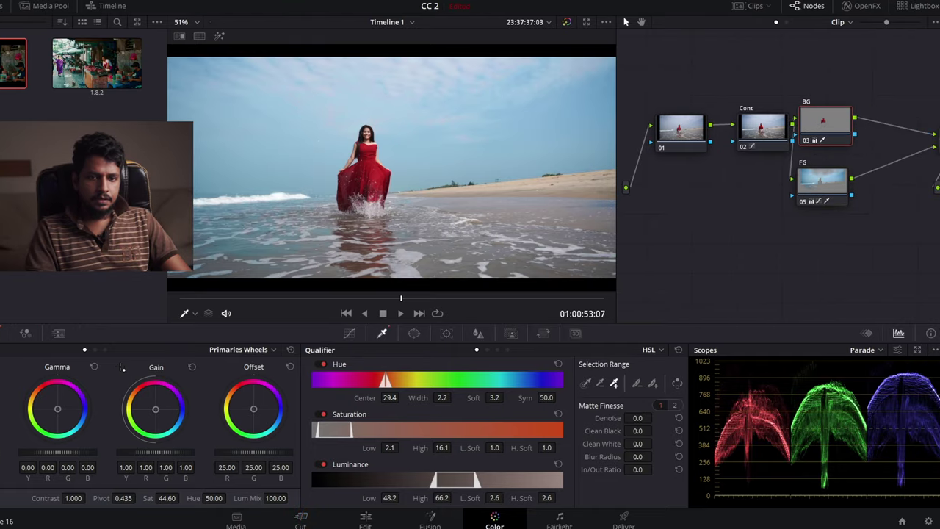
# Step: Add serial node 06 after the Layer Mixer and place it beside the mixer
pyautogui.moveTo(936, 139); pyautogui.dragTo(909, 151)
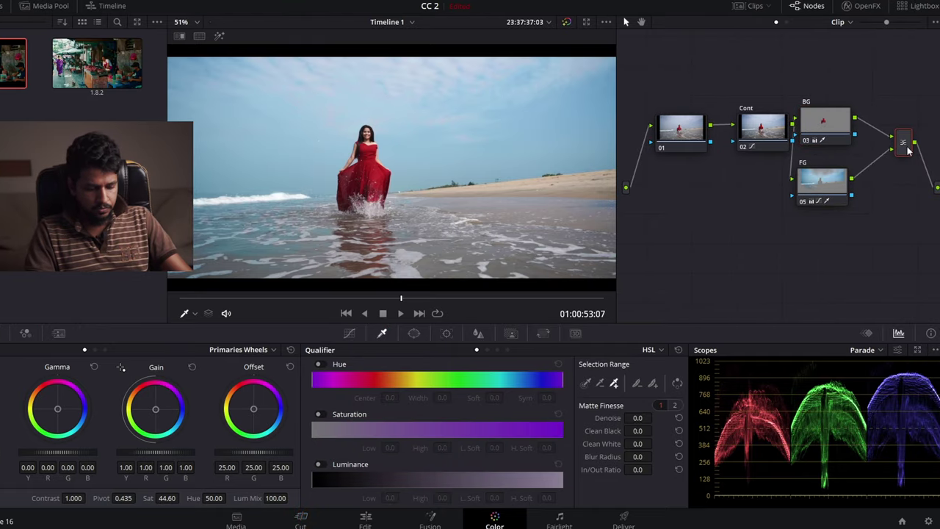
pyautogui.hotkey('alt', 'l')
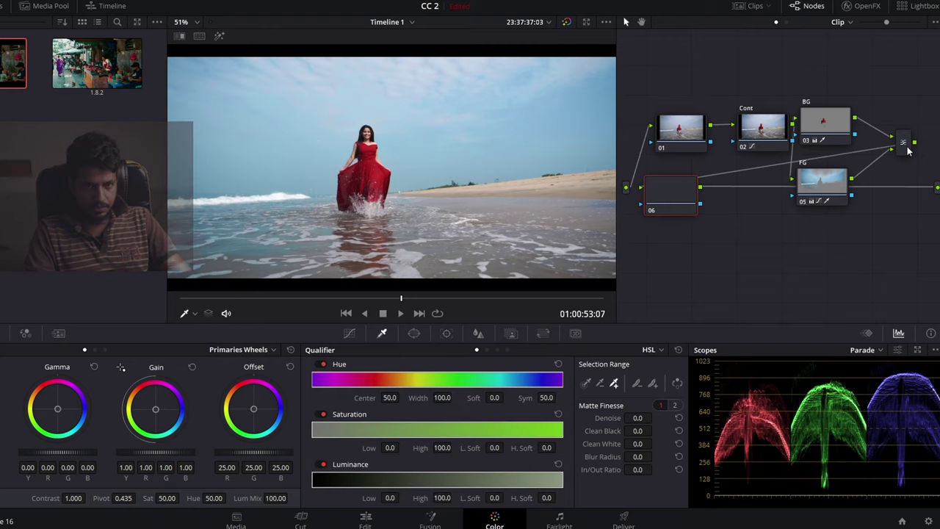
pyautogui.moveTo(669, 210); pyautogui.dragTo(897, 248)
# Step: Draw a soft, tall circle window around the woman and invert it
pyautogui.click(413, 333)
pyautogui.click(330, 421)
pyautogui.moveTo(486, 170); pyautogui.dragTo(578, 167)
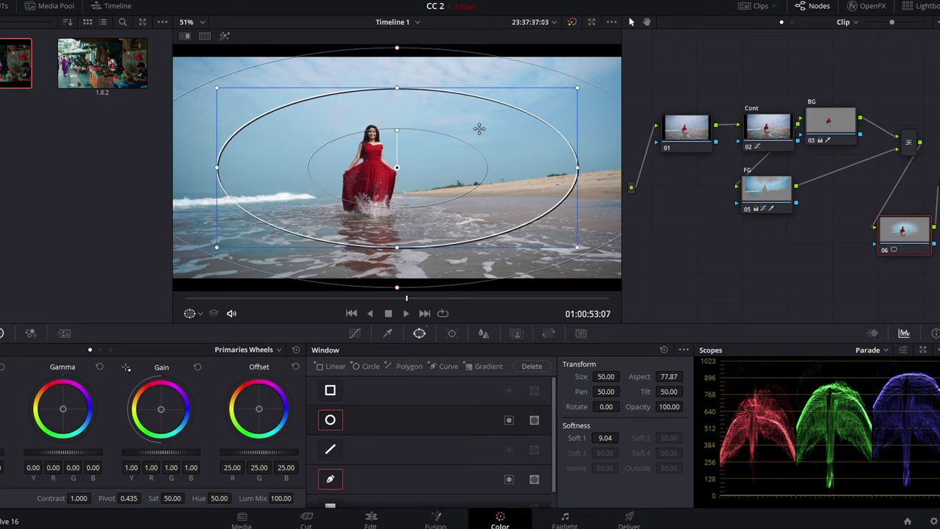
pyautogui.moveTo(398, 90); pyautogui.dragTo(398, 65)
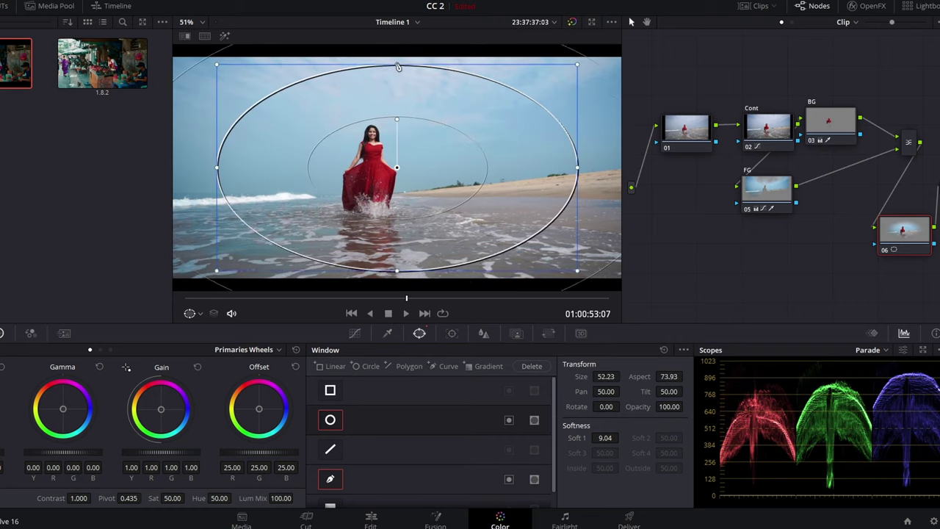
pyautogui.moveTo(431, 161); pyautogui.dragTo(420, 159)
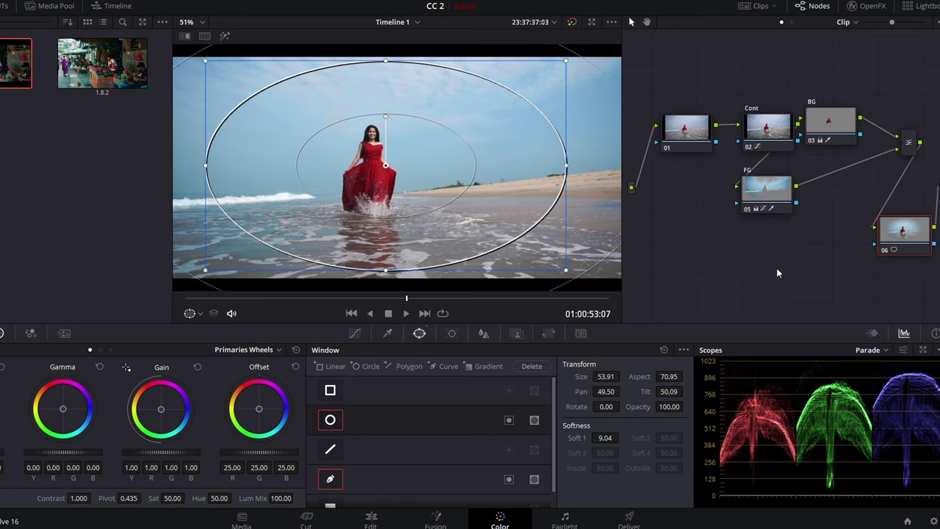
pyautogui.click(508, 421)
# Step: Pull node 06's luma curve down to darken the edges, then replay the shot
pyautogui.click(355, 333)
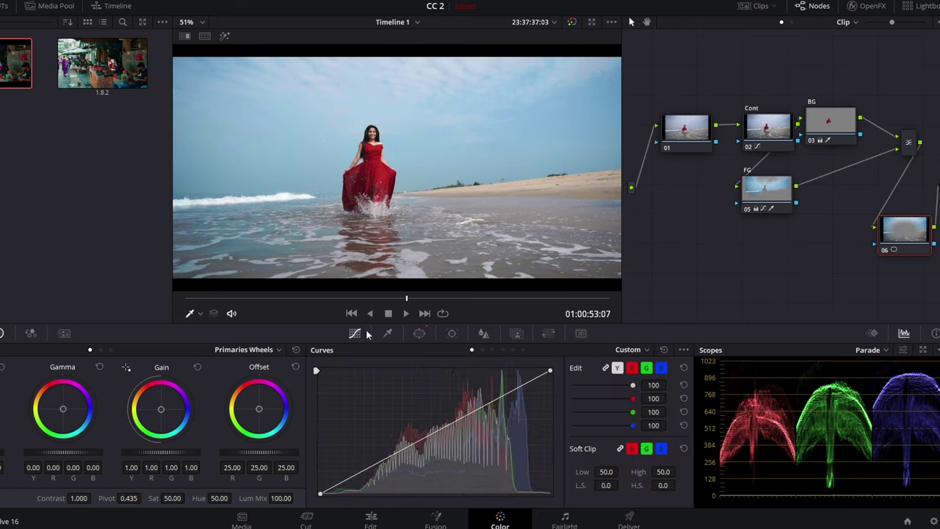
pyautogui.click(435, 430)
pyautogui.moveTo(435, 432); pyautogui.dragTo(450, 455)
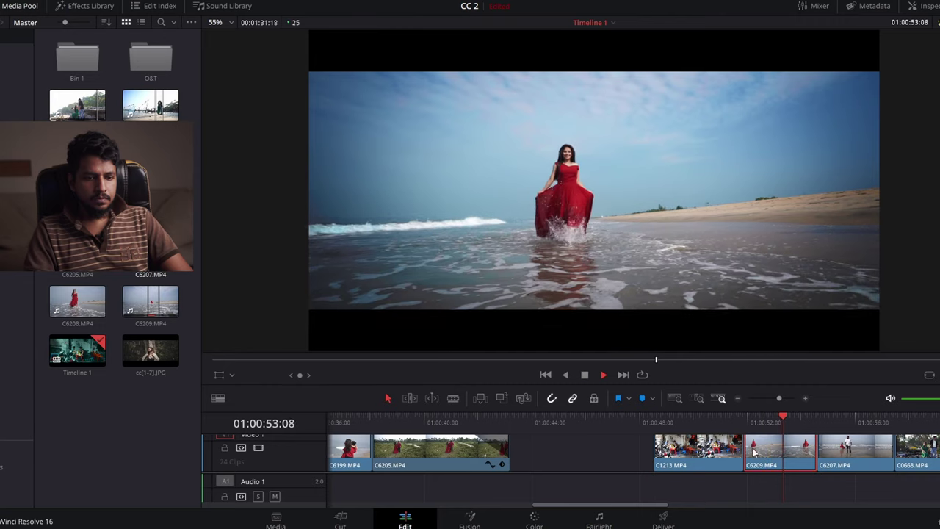
pyautogui.click(746, 422)
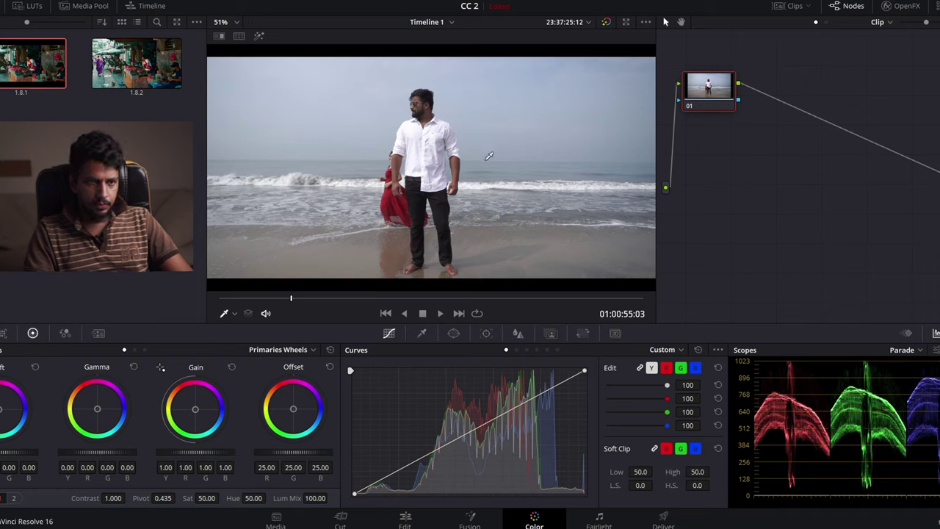
# Step: Apply clip 14's grade to clip 15 from the clips strip
pyautogui.click(772, 9)
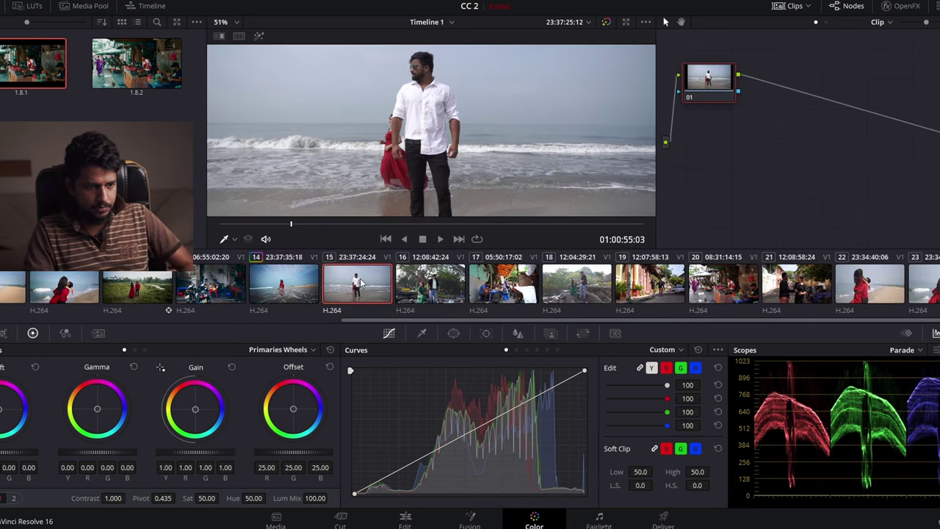
pyautogui.middleClick(281, 284)
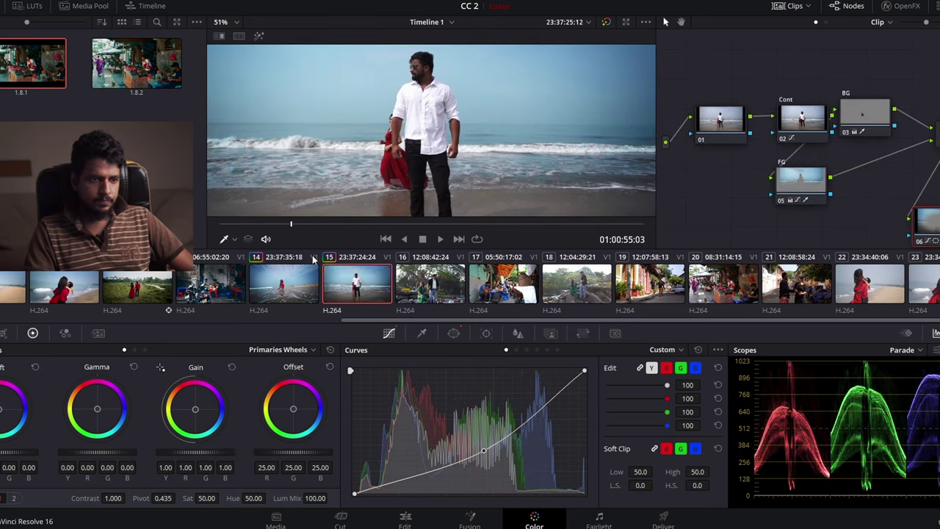
pyautogui.scroll(-2, 377, 162)
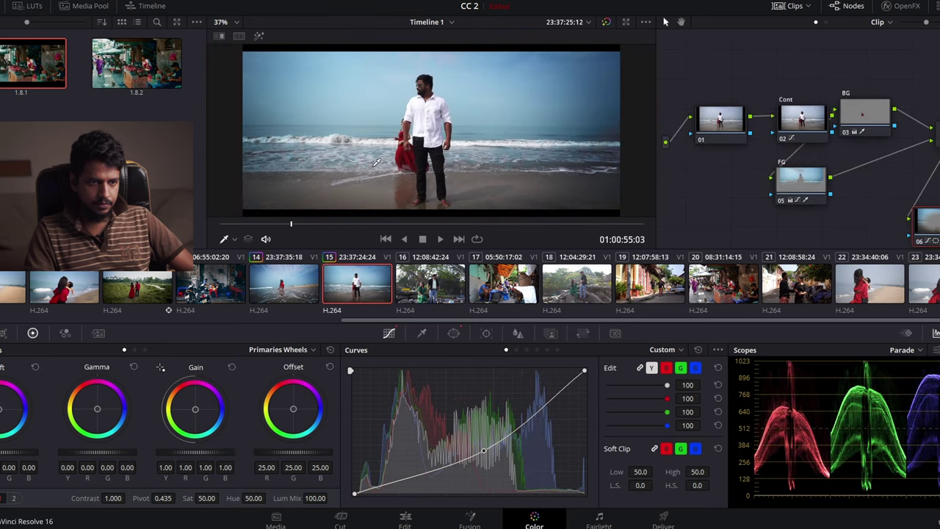
pyautogui.scroll(-2, 377, 162)
pyautogui.scroll(3, 500, 59)
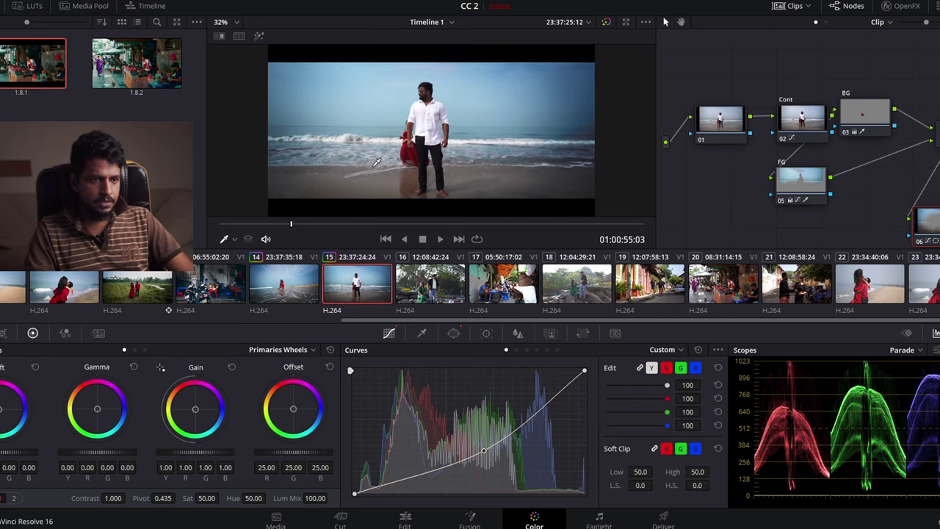
pyautogui.scroll(1, 422, 58)
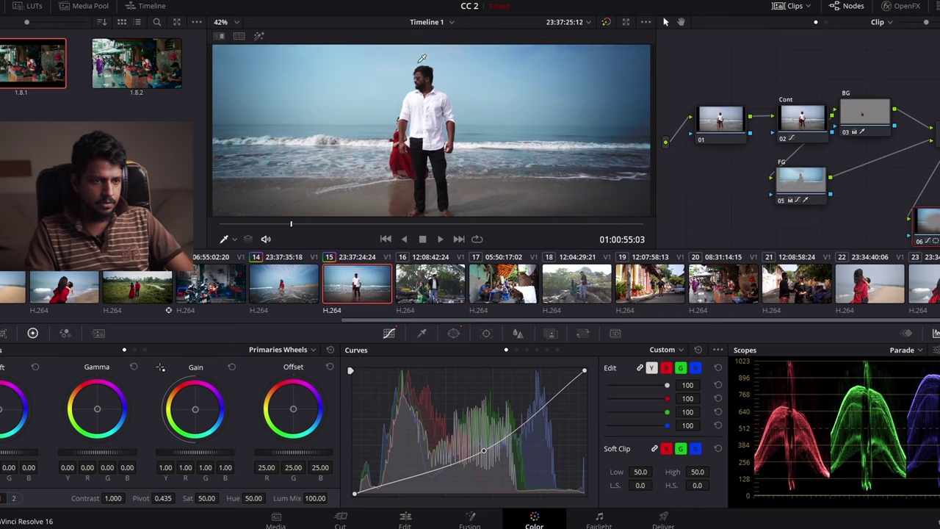
pyautogui.scroll(-2, 428, 95)
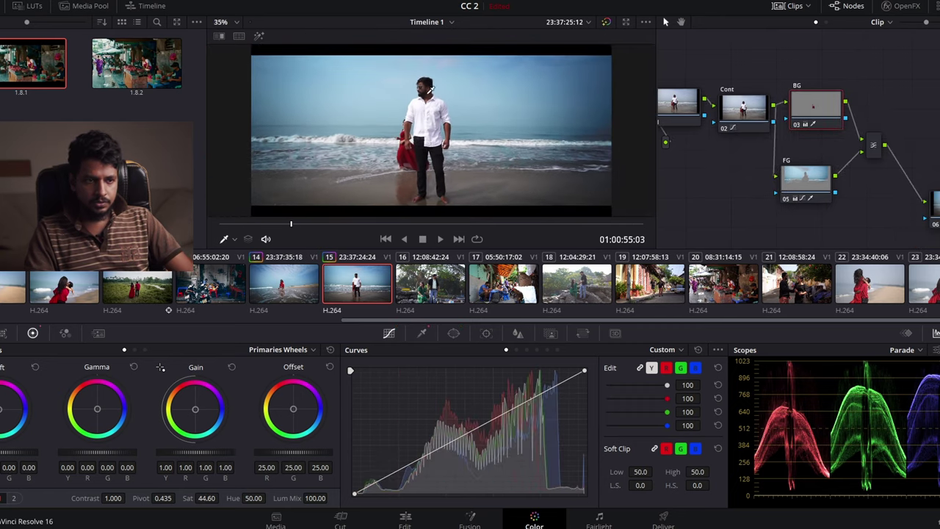
# Step: Tidy the FG, BG and Layer Mixer nodes and add node 07 after the mixer
pyautogui.moveTo(810, 185); pyautogui.dragTo(810, 164)
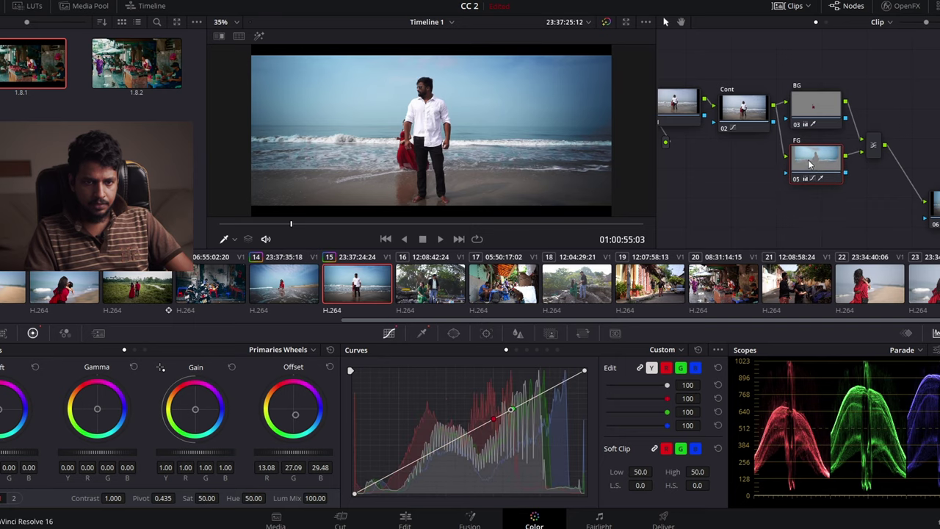
pyautogui.moveTo(839, 108); pyautogui.dragTo(842, 106)
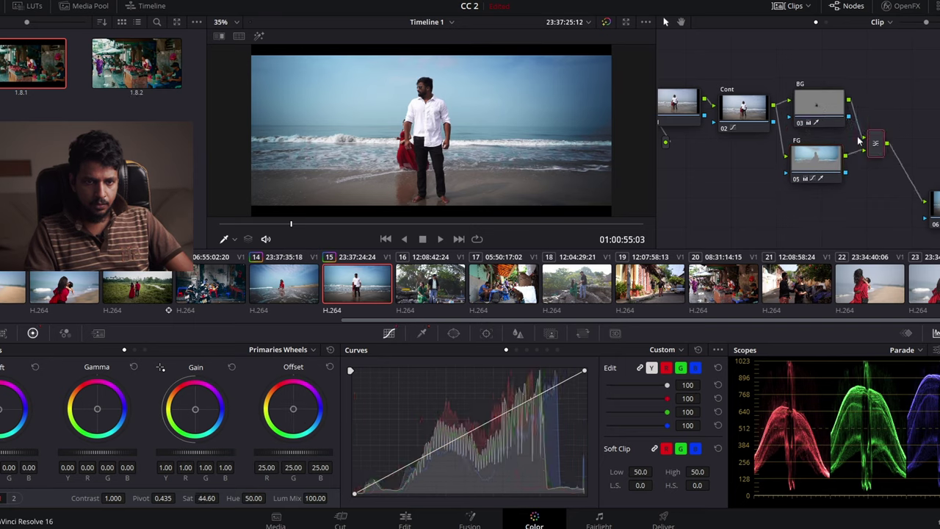
pyautogui.moveTo(876, 145); pyautogui.dragTo(881, 144)
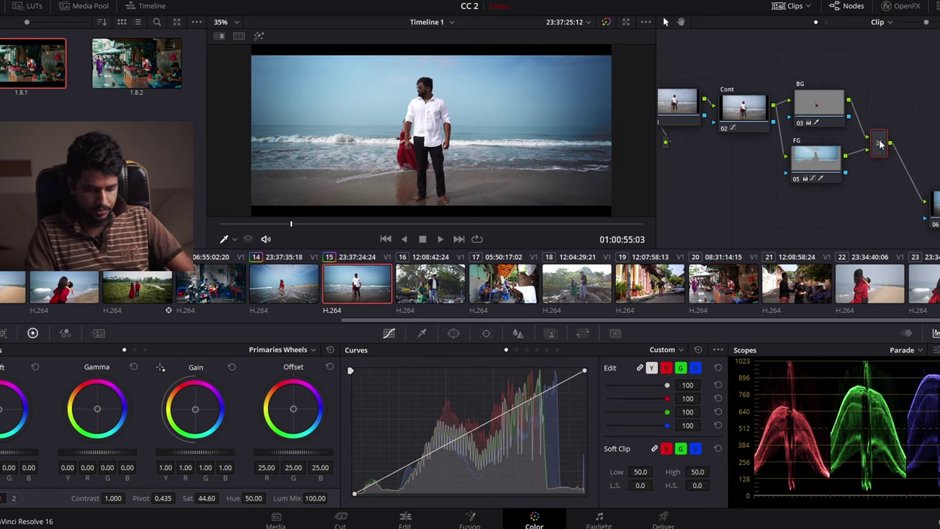
pyautogui.hotkey('alt', 's')
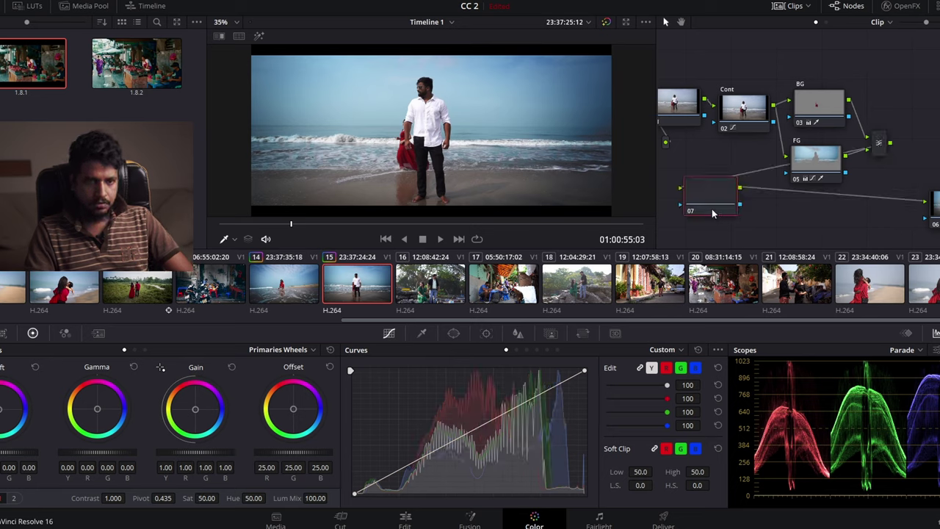
# Step: Qualify the man's face skin tones on node 07, adding extra samples with the + picker
pyautogui.moveTo(923, 152); pyautogui.dragTo(931, 142)
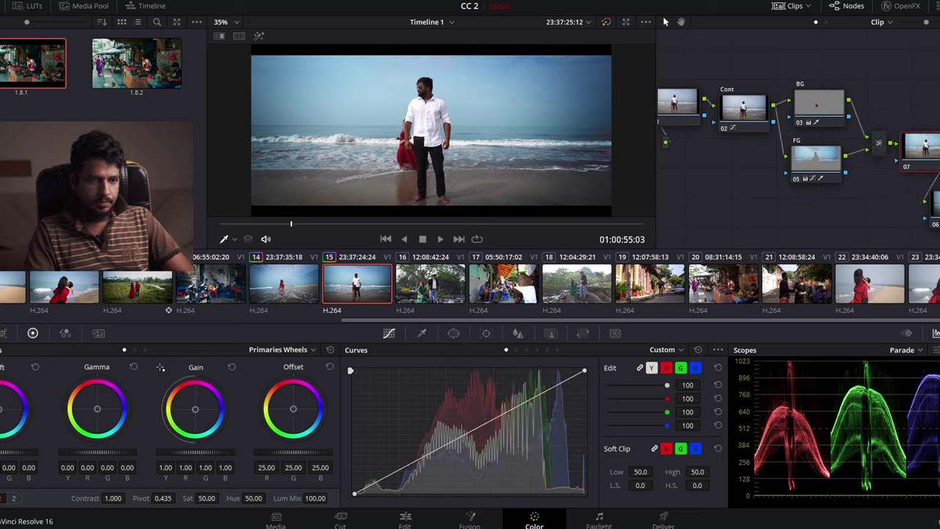
pyautogui.click(423, 335)
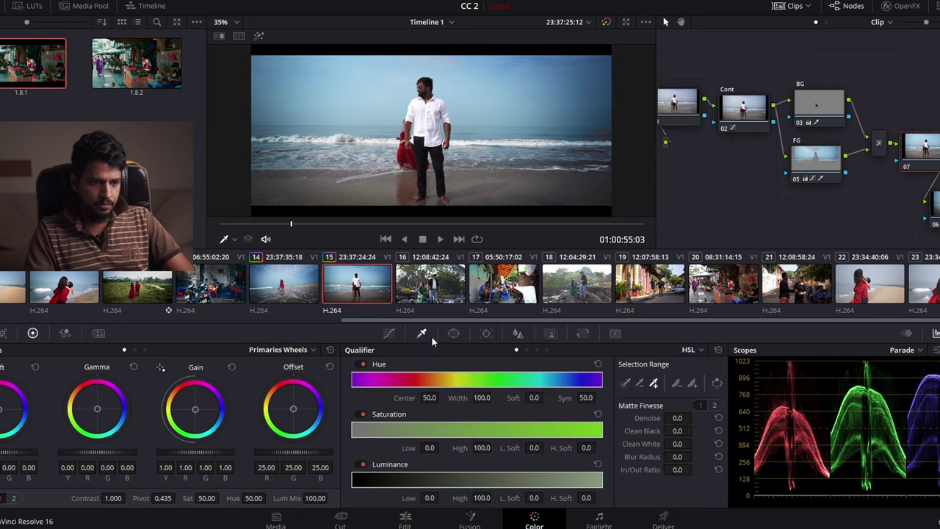
pyautogui.scroll(3, 417, 68)
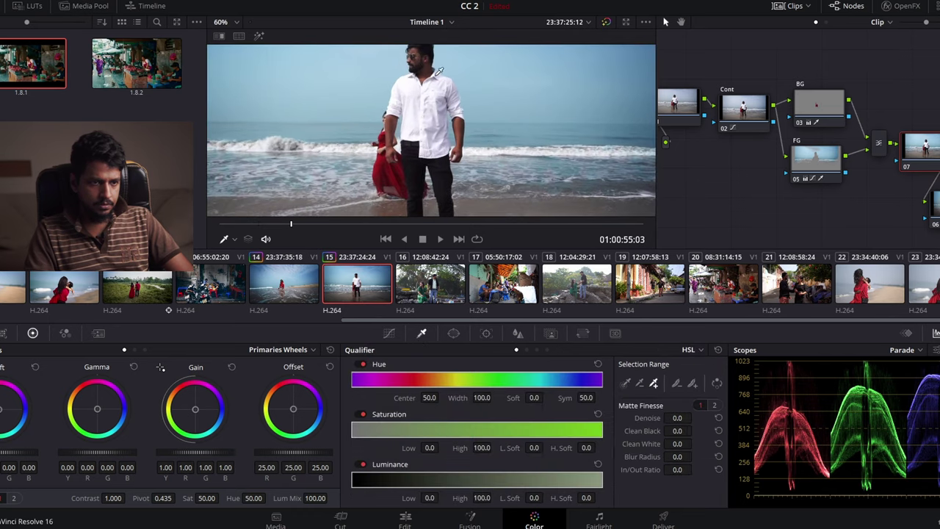
pyautogui.scroll(1, 461, 80)
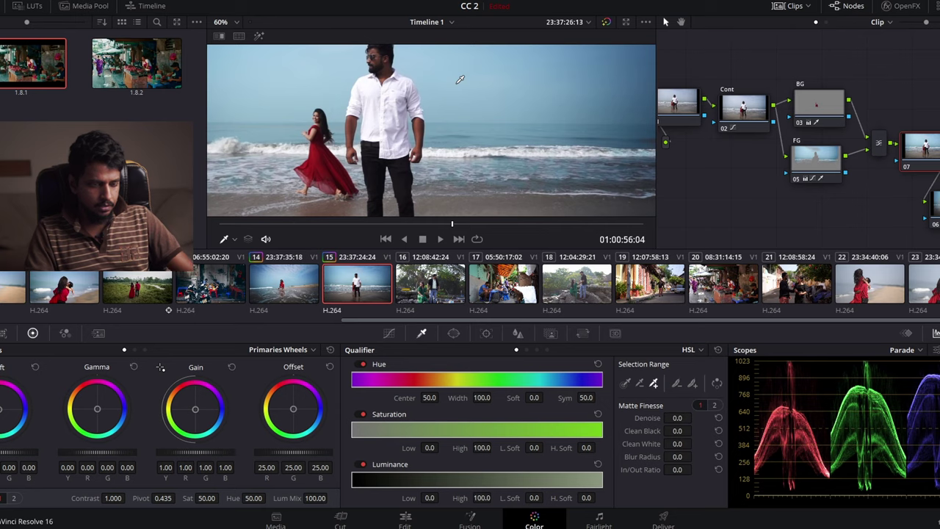
pyautogui.scroll(1, 467, 89)
pyautogui.scroll(1, 467, 90)
pyautogui.scroll(1, 468, 89)
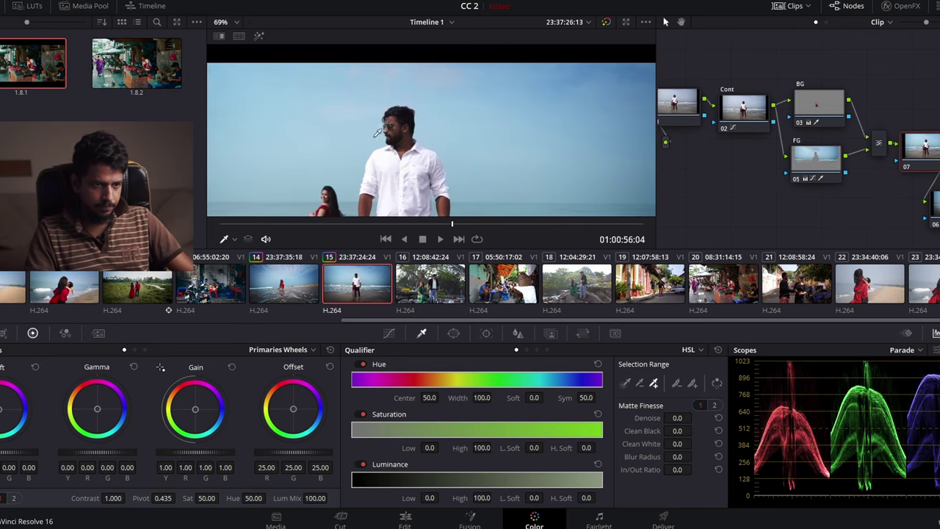
pyautogui.scroll(2, 381, 145)
pyautogui.scroll(1, 381, 147)
pyautogui.scroll(1, 381, 150)
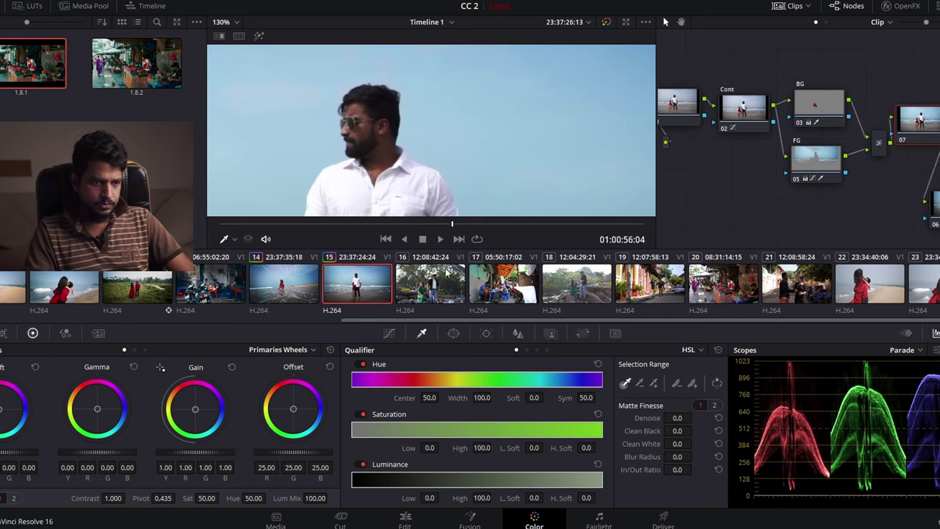
pyautogui.click(369, 122)
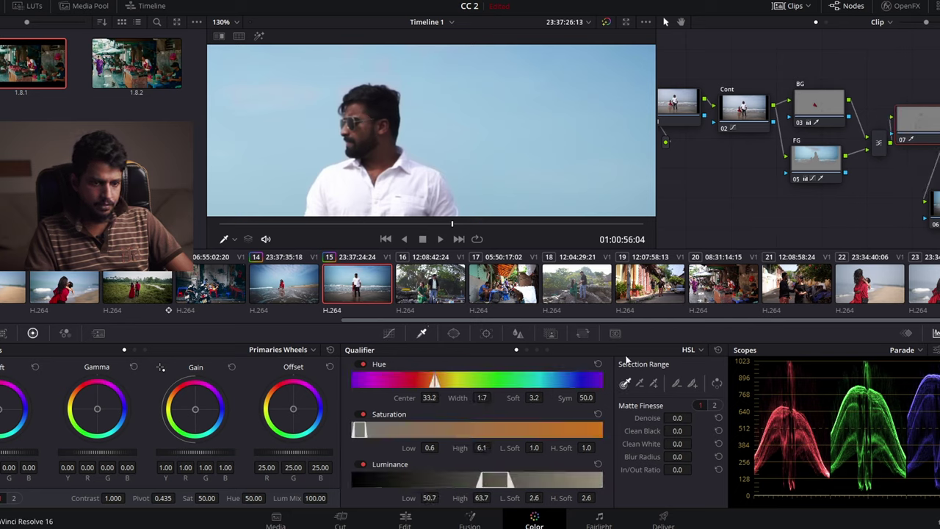
pyautogui.click(654, 384)
pyautogui.moveTo(362, 132); pyautogui.dragTo(380, 169)
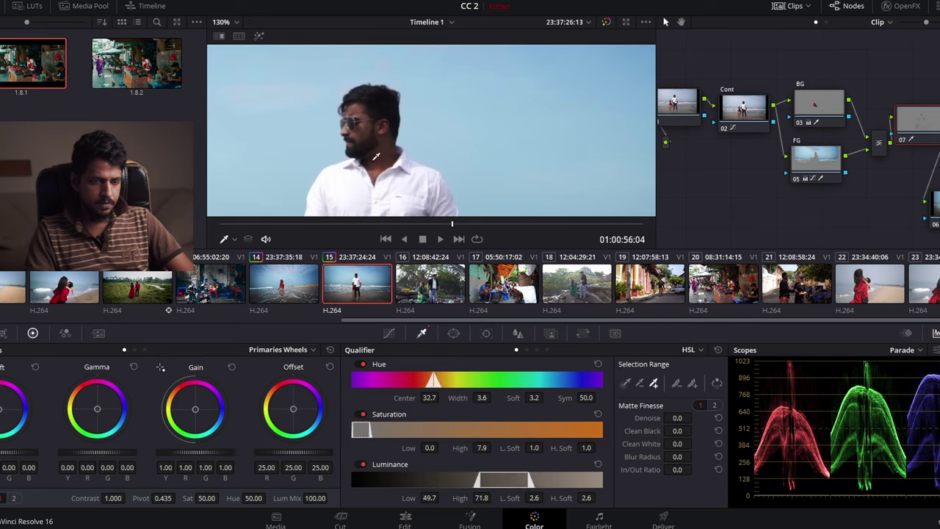
# Step: With highlight on, clean the skin matte: Denoise 1.3, Clean Black/White, Blur Radius 13.1
pyautogui.click(259, 36)
pyautogui.scroll(2, 411, 176)
pyautogui.moveTo(677, 417); pyautogui.dragTo(695, 418)
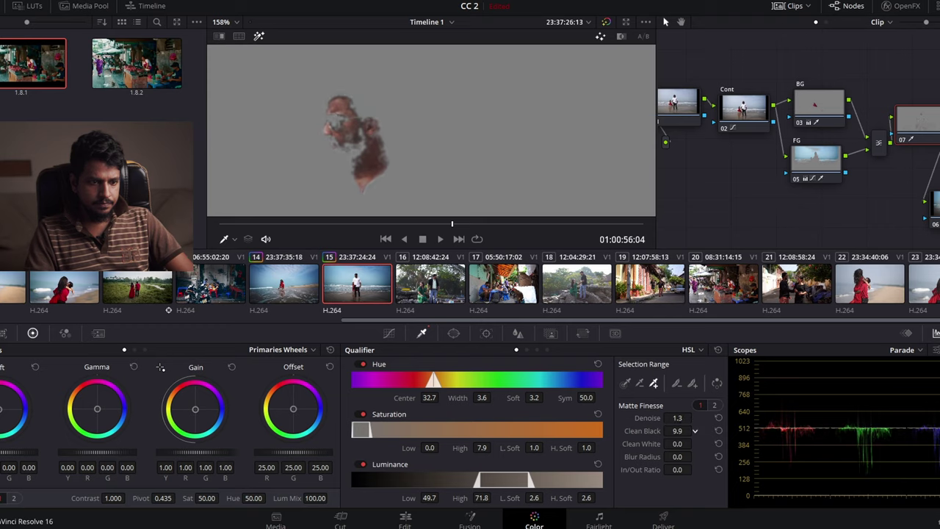
pyautogui.moveTo(677, 443); pyautogui.dragTo(694, 443)
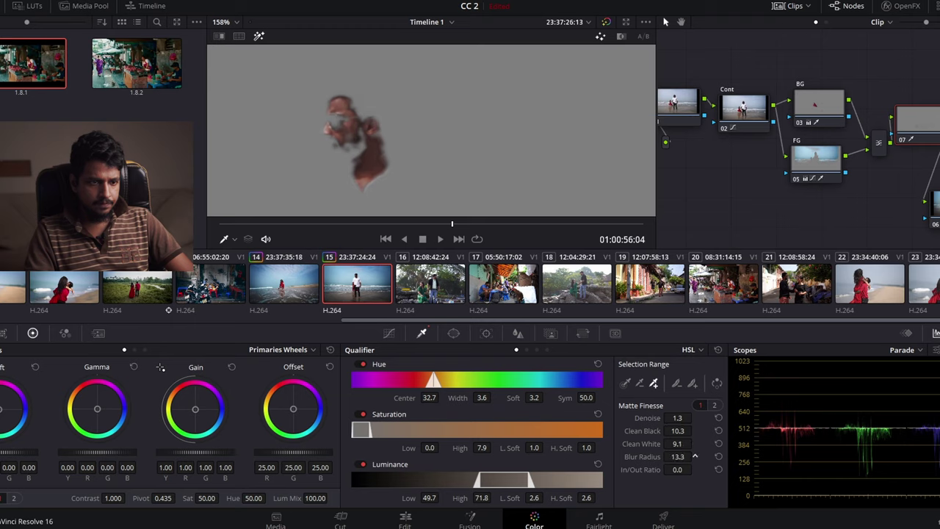
pyautogui.moveTo(695, 470); pyautogui.dragTo(695, 470)
pyautogui.scroll(-5, 401, 99)
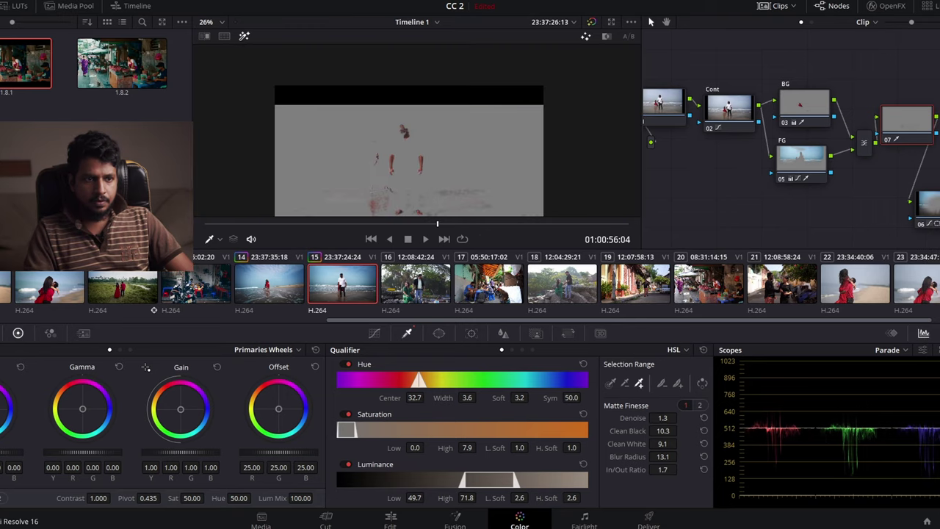
# Step: Turn off highlight, set the viewer zoom to Fit, and hide the clips strip
pyautogui.click(245, 35)
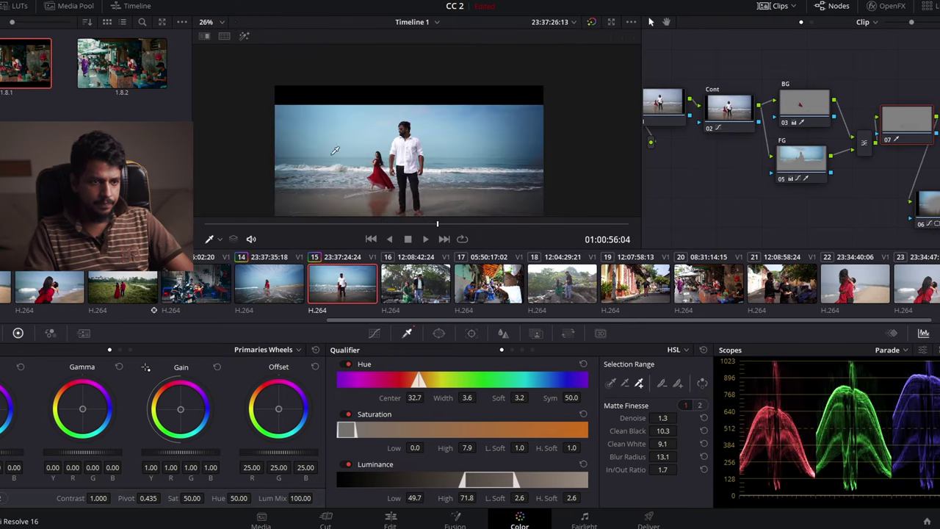
pyautogui.scroll(-1, 381, 199)
pyautogui.scroll(-1, 412, 147)
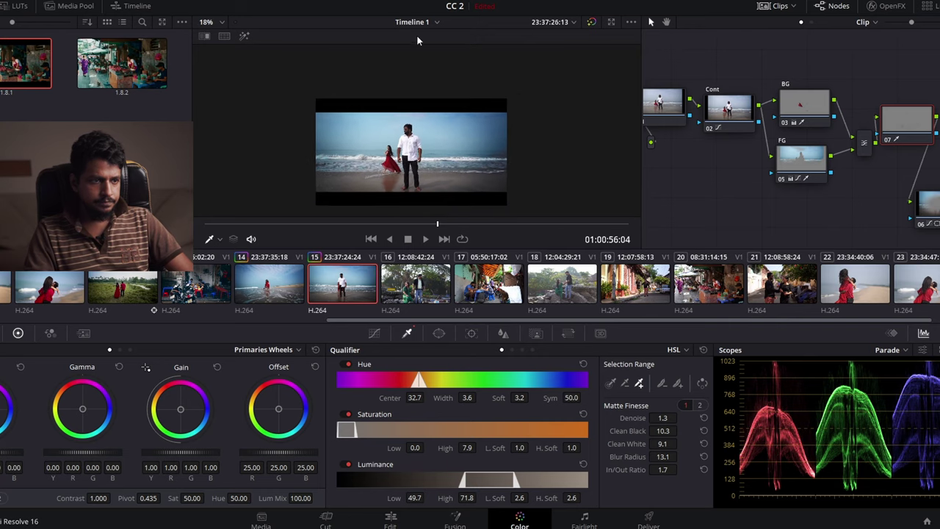
pyautogui.scroll(-1, 411, 147)
pyautogui.click(213, 22)
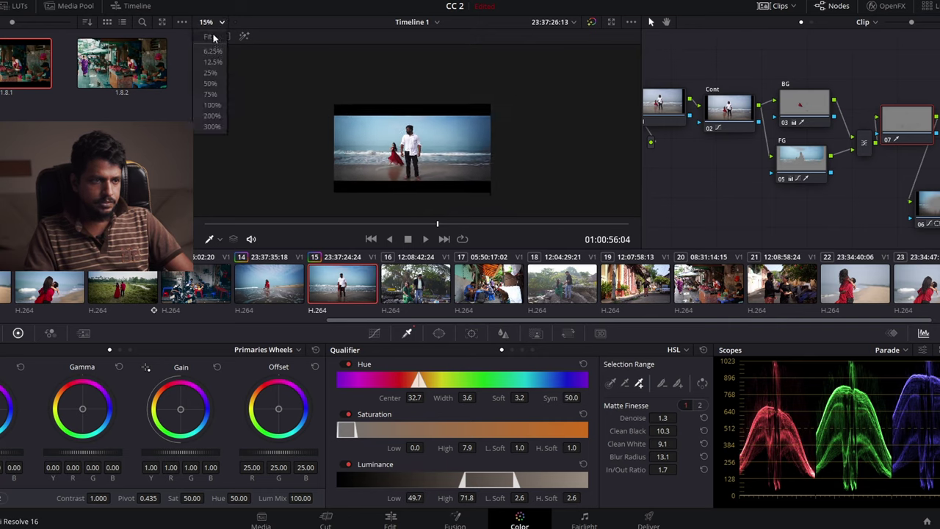
pyautogui.click(208, 40)
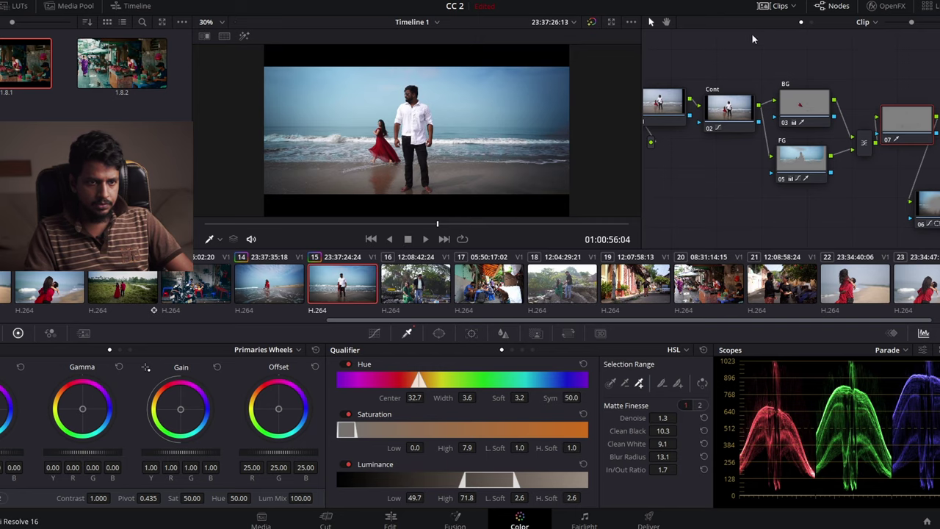
pyautogui.click(780, 7)
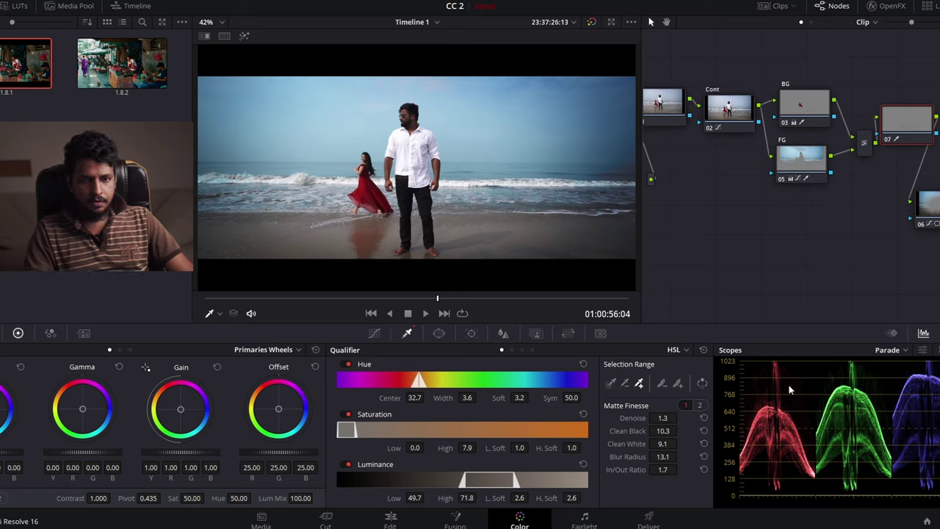
# Step: Brighten node 07 with a raised luma curve, then ease it back slightly
pyautogui.moveTo(911, 144); pyautogui.dragTo(920, 155)
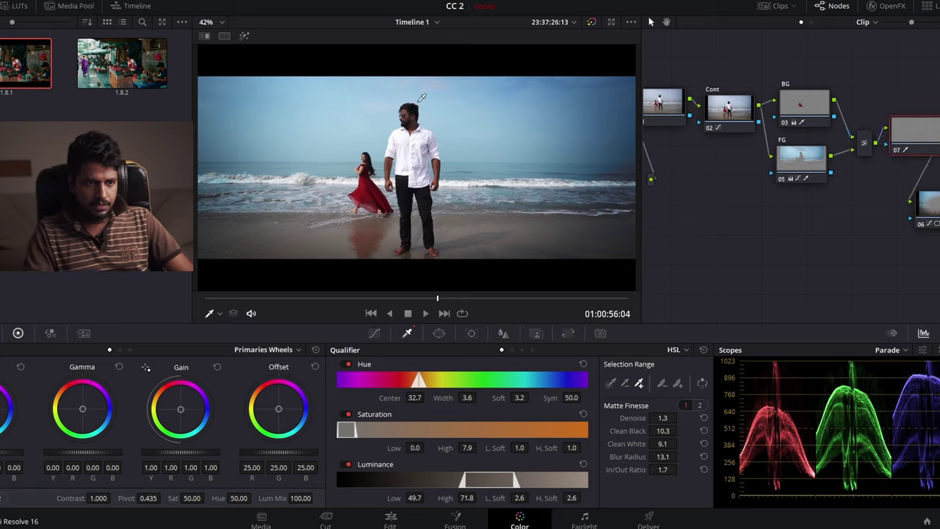
pyautogui.moveTo(900, 140); pyautogui.dragTo(891, 130)
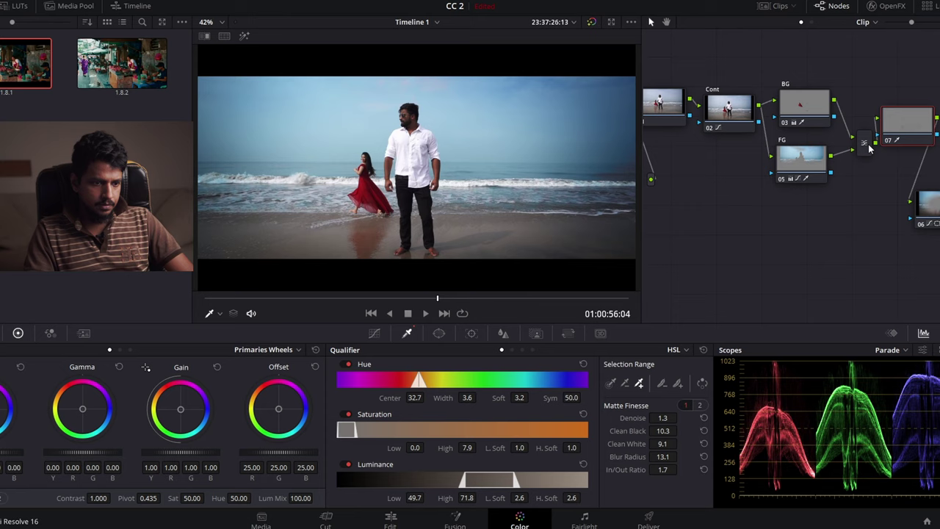
pyautogui.click(373, 333)
pyautogui.moveTo(452, 436)
pyautogui.mouseDown()
pyautogui.moveTo(440, 406)
pyautogui.moveTo(435, 415)
pyautogui.mouseUp()
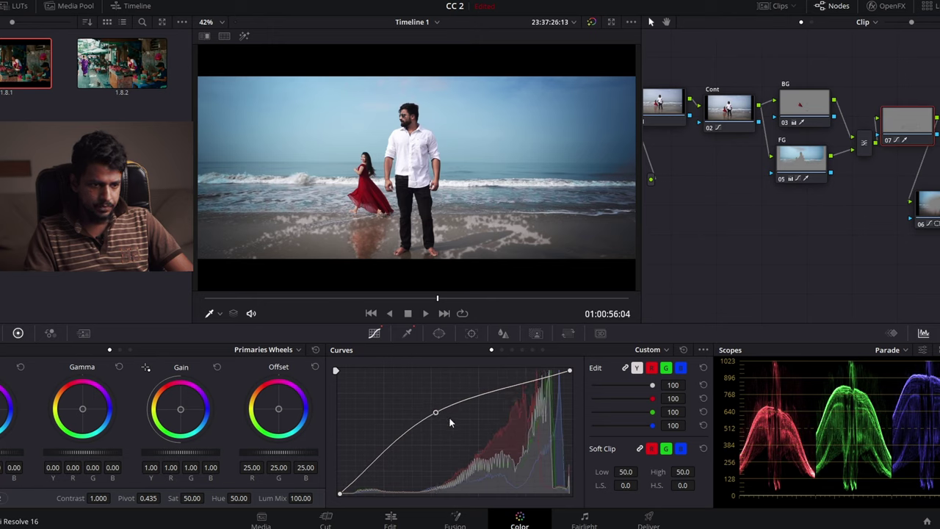
pyautogui.moveTo(436, 413)
pyautogui.mouseDown()
pyautogui.moveTo(438, 428)
pyautogui.moveTo(435, 419)
pyautogui.mouseUp()
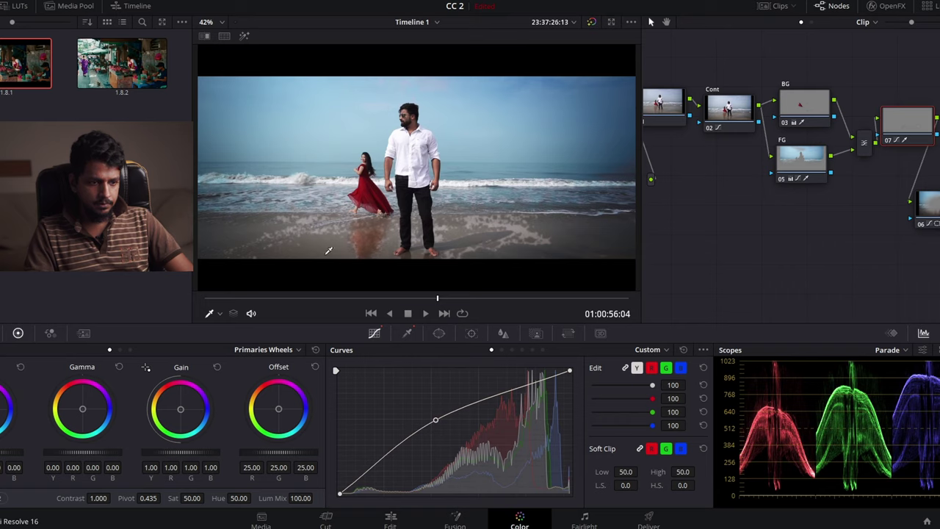
pyautogui.moveTo(905, 131); pyautogui.dragTo(911, 140)
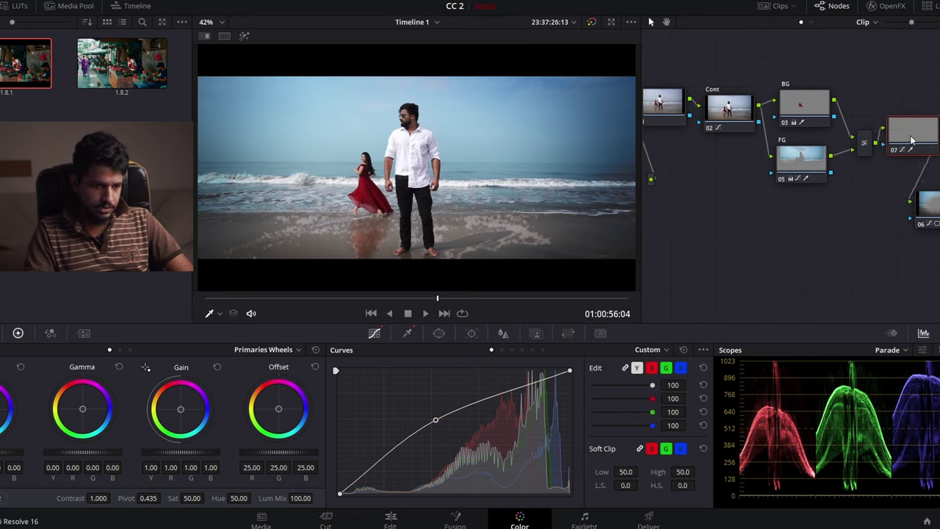
pyautogui.click(438, 334)
# Step: Draw a Curve window around the man and track it forward through the clip
pyautogui.click(349, 479)
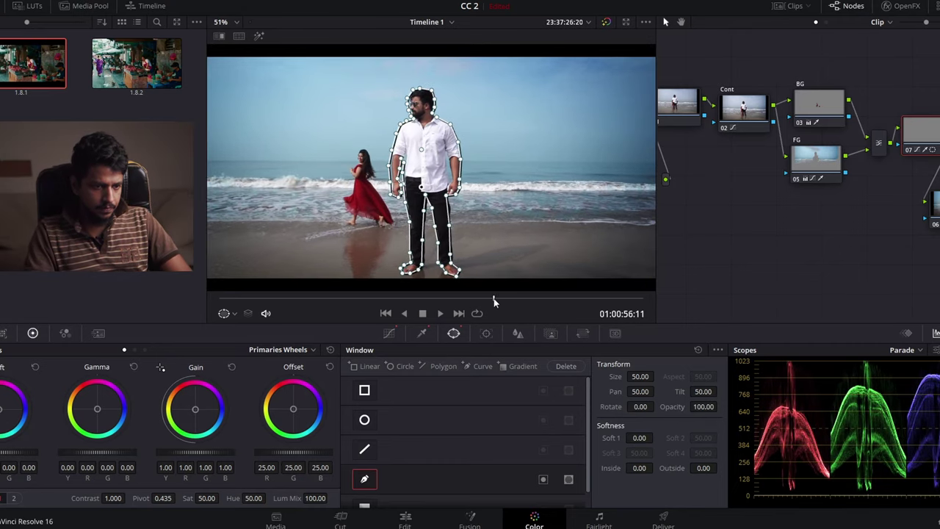
pyautogui.moveTo(494, 298); pyautogui.dragTo(135, 295)
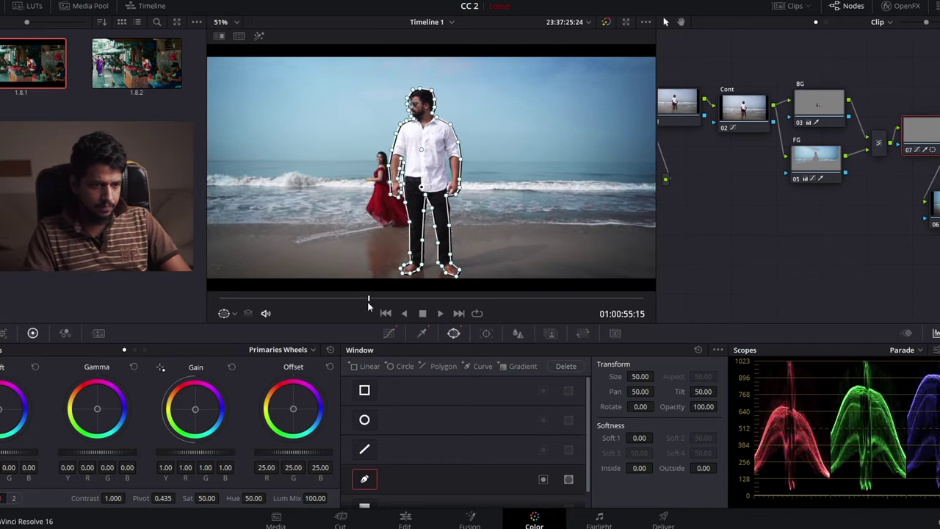
pyautogui.click(487, 334)
pyautogui.click(404, 370)
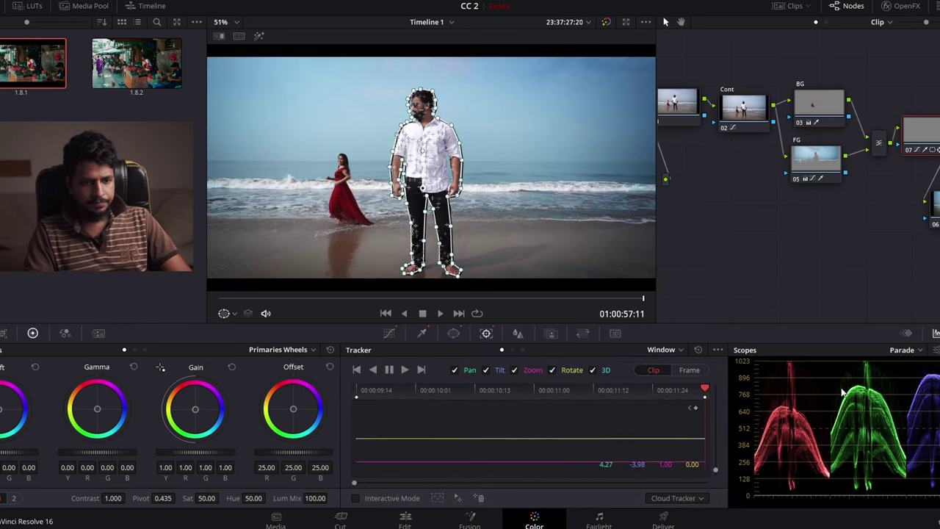
pyautogui.click(423, 298)
pyautogui.click(390, 334)
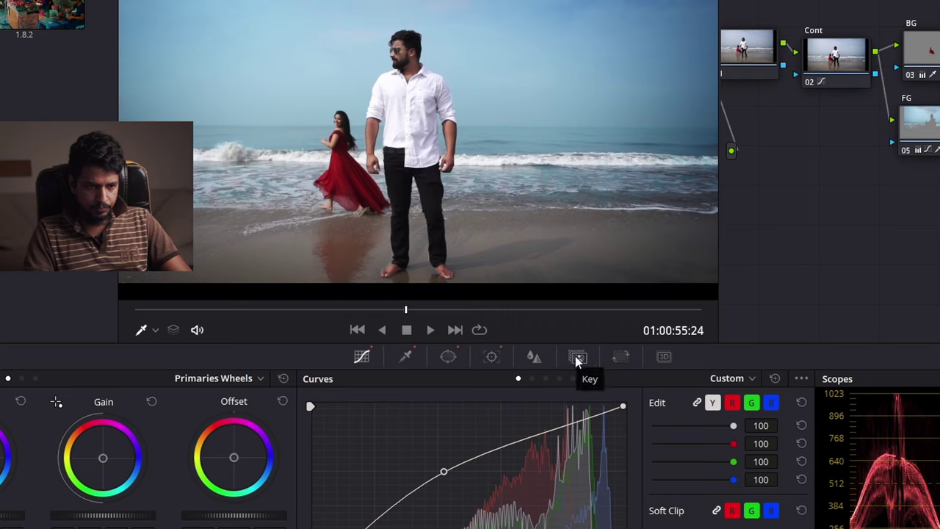
pyautogui.click(578, 357)
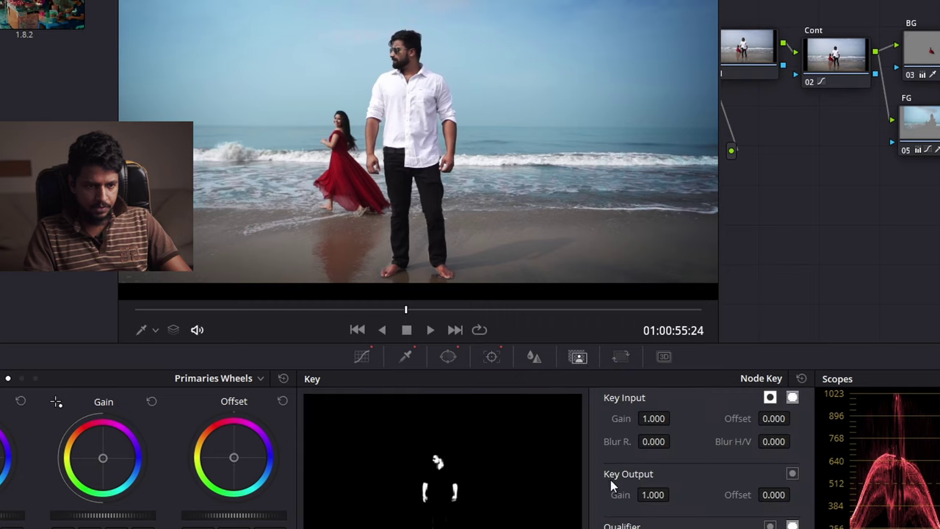
# Step: Set the man's Key Output Gain to about 0.80–0.82
pyautogui.moveTo(653, 497); pyautogui.dragTo(635, 497)
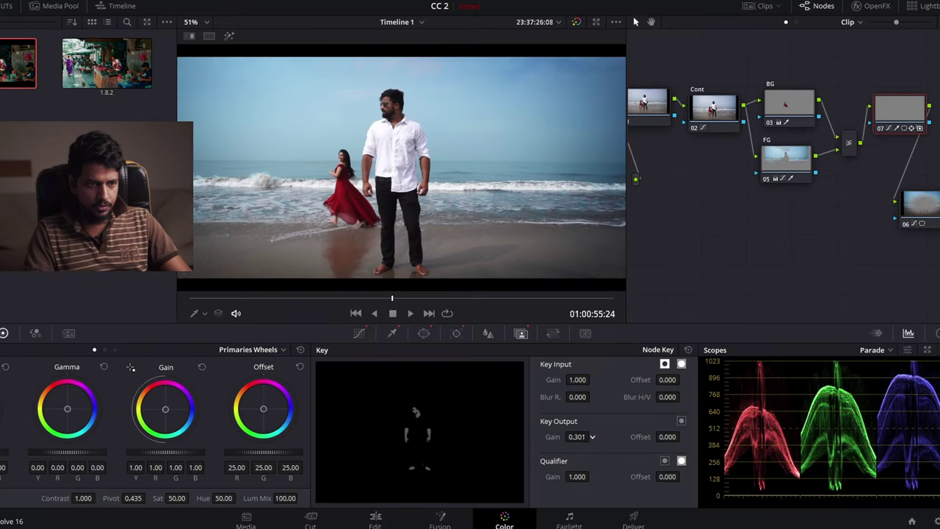
pyautogui.moveTo(592, 436); pyautogui.dragTo(452, 147)
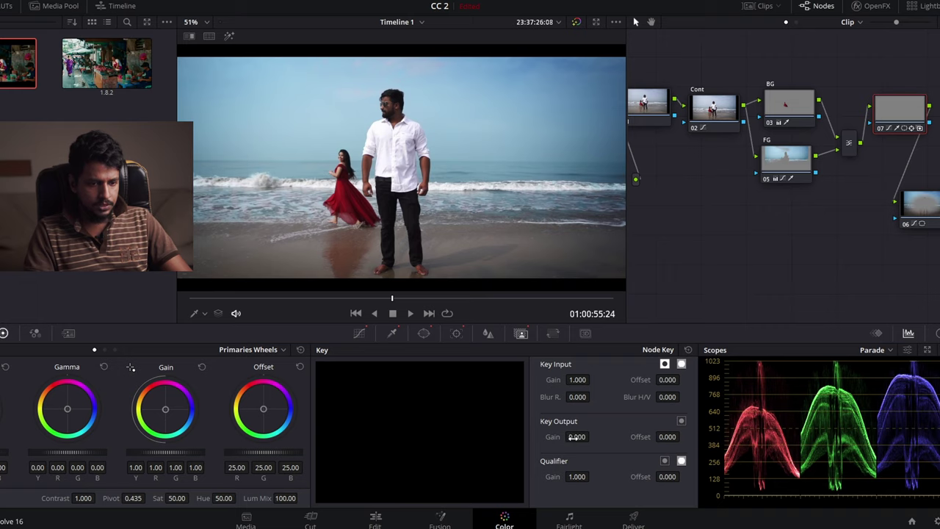
pyautogui.moveTo(591, 436); pyautogui.dragTo(592, 436)
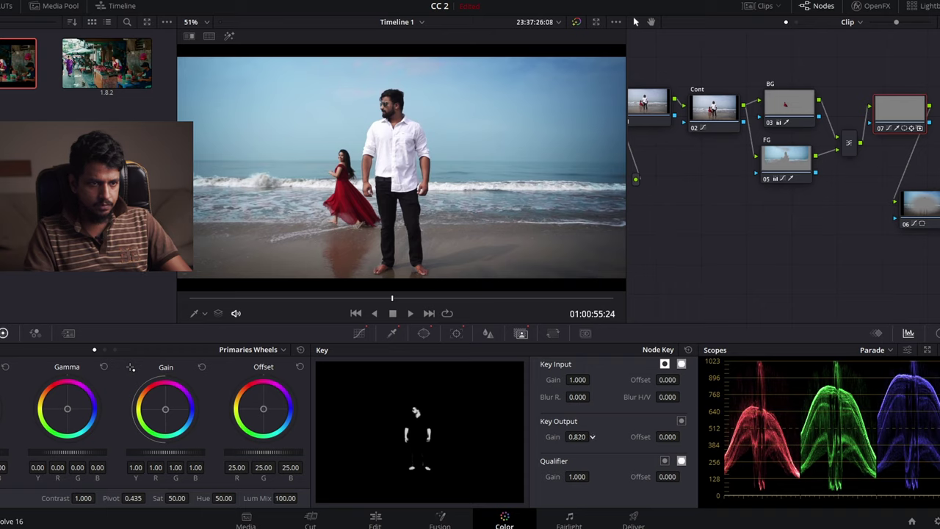
pyautogui.moveTo(592, 437); pyautogui.dragTo(592, 436)
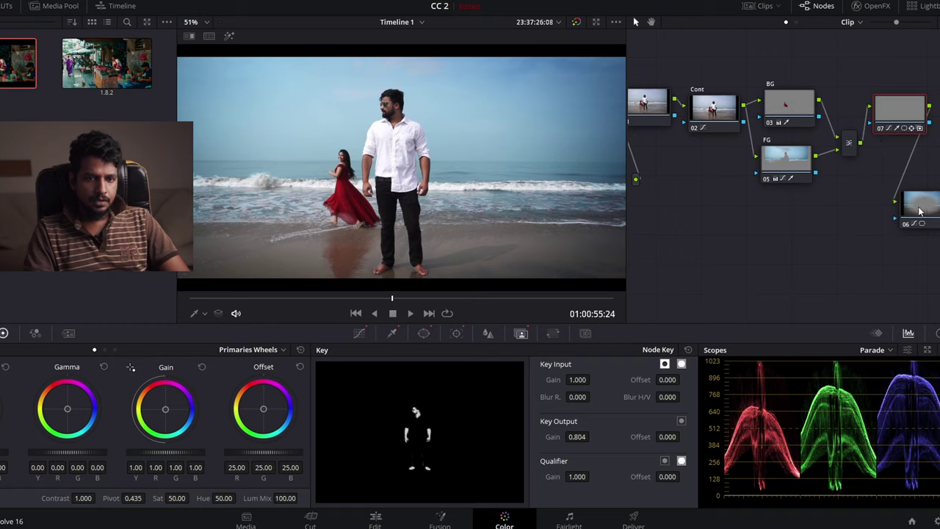
# Step: Pull vignette node 06's curve further down to darken the edges
pyautogui.moveTo(920, 211); pyautogui.dragTo(877, 228)
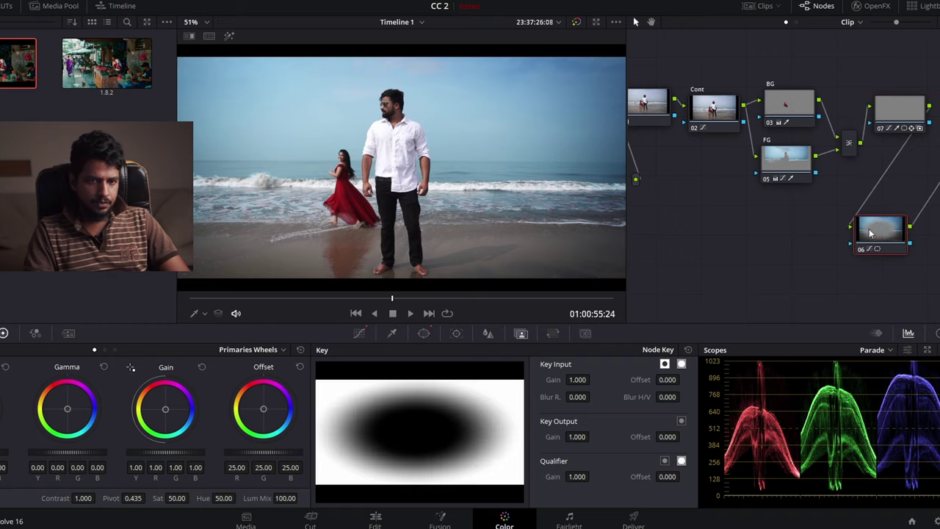
pyautogui.click(359, 332)
pyautogui.moveTo(454, 453); pyautogui.dragTo(460, 465)
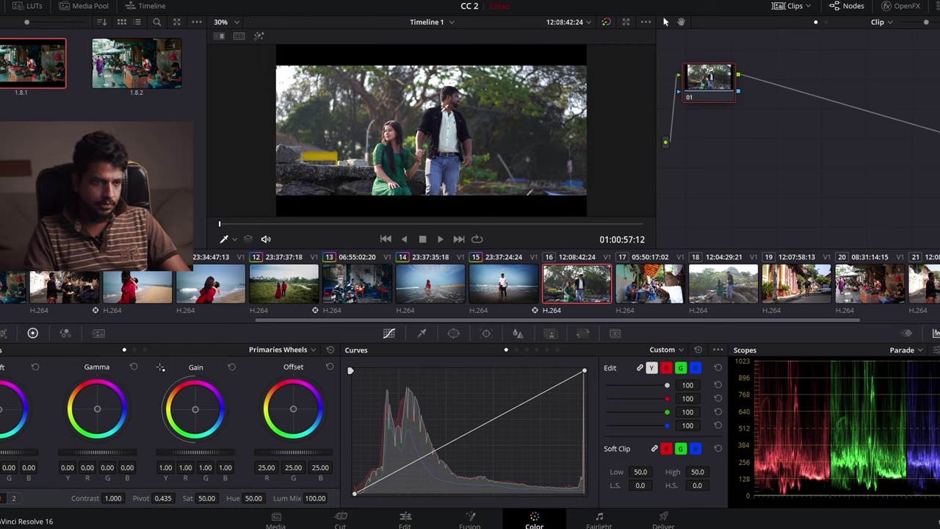
# Step: Add serial node 02 after node 01 on clip 16
pyautogui.moveTo(694, 87); pyautogui.dragTo(704, 98)
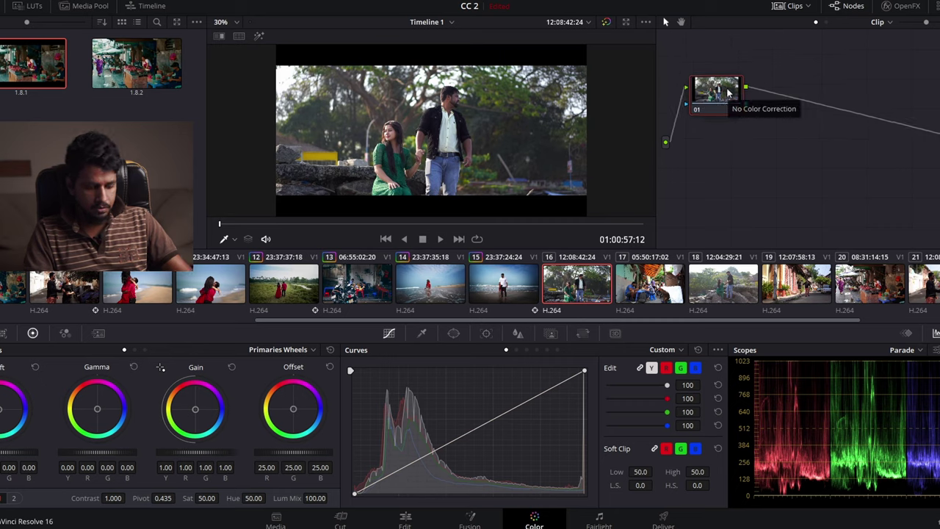
pyautogui.hotkey('alt', 's')
pyautogui.moveTo(792, 97); pyautogui.dragTo(800, 98)
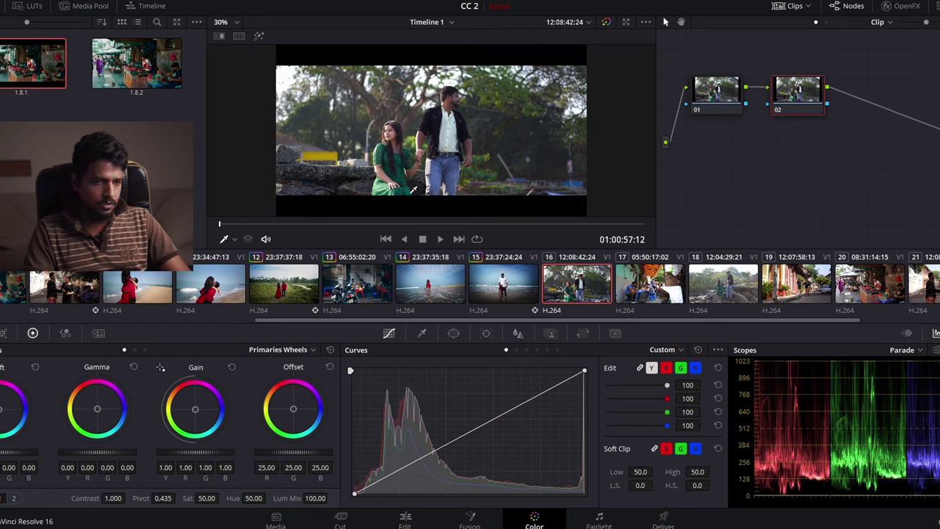
# Step: Rotate the yellow-green hues toward orange with Hue vs Hue at 38.57
pyautogui.click(517, 350)
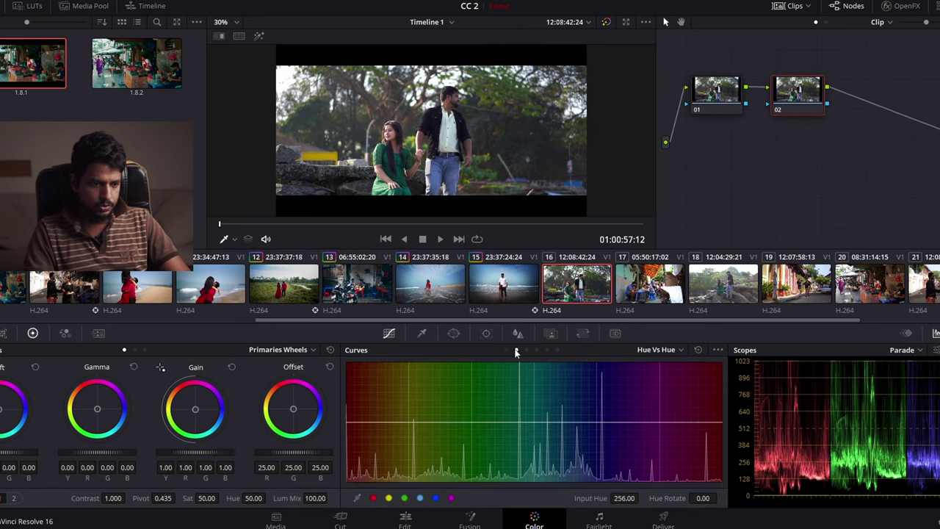
pyautogui.click(358, 422)
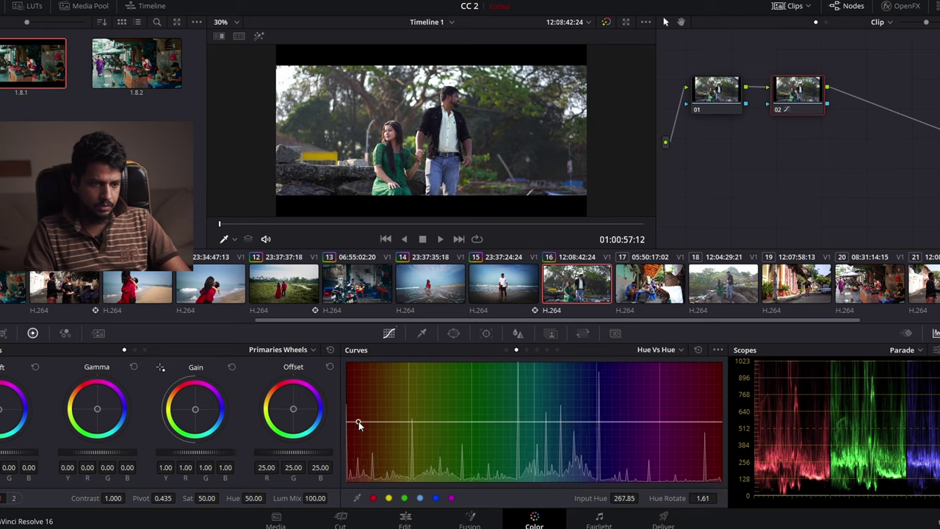
pyautogui.click(505, 423)
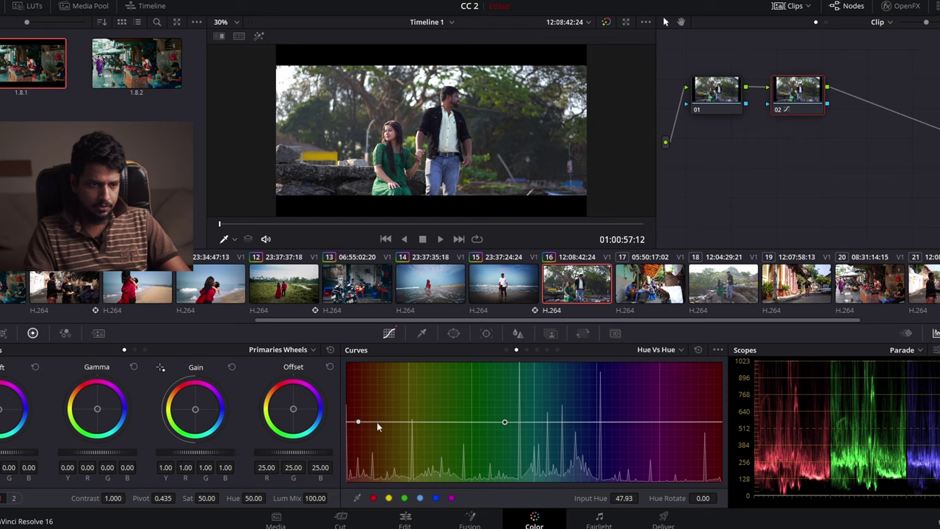
pyautogui.moveTo(385, 422); pyautogui.dragTo(377, 413)
pyautogui.moveTo(470, 422); pyautogui.dragTo(485, 414)
pyautogui.moveTo(427, 413); pyautogui.dragTo(426, 409)
pyautogui.moveTo(482, 416); pyautogui.dragTo(486, 409)
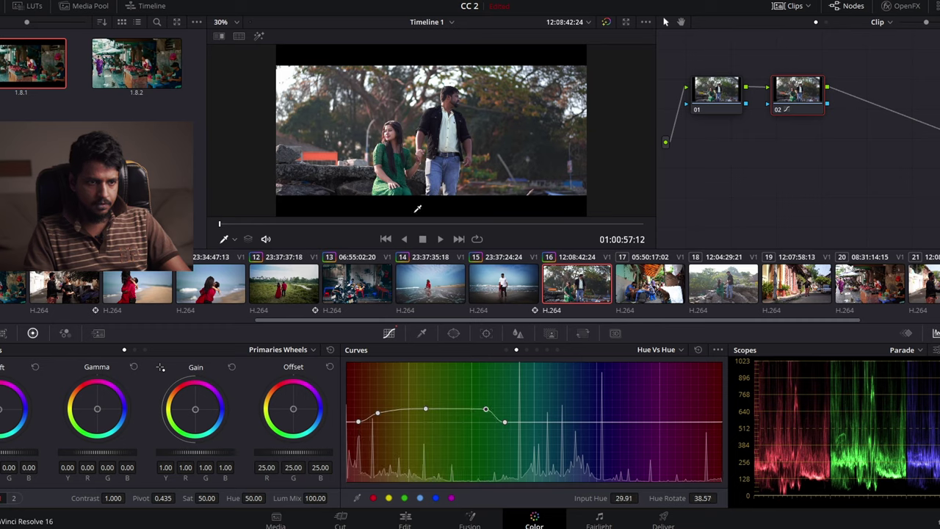
# Step: Desaturate the yellow-green band with the Hue vs Sat curve to 0.57
pyautogui.click(676, 351)
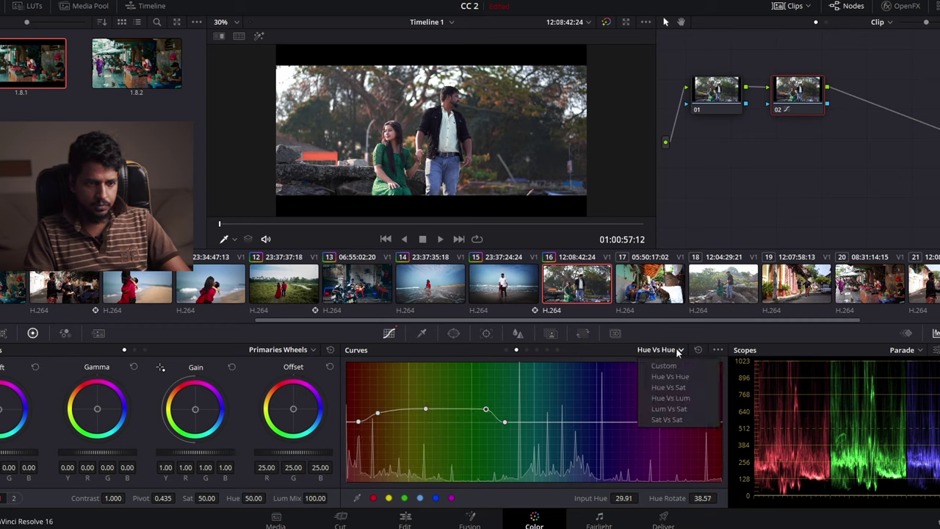
pyautogui.click(677, 388)
pyautogui.click(362, 424)
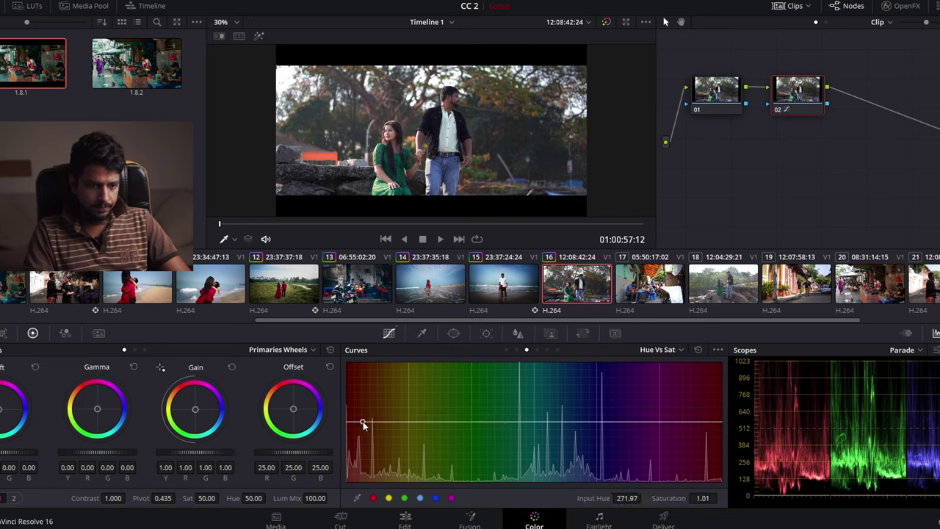
pyautogui.click(492, 423)
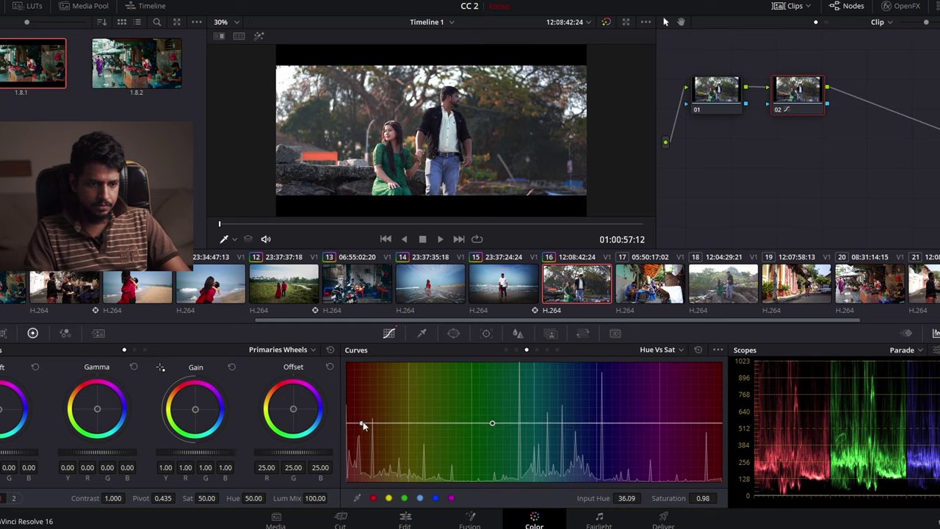
pyautogui.moveTo(376, 424); pyautogui.dragTo(376, 449)
pyautogui.moveTo(451, 431); pyautogui.dragTo(461, 448)
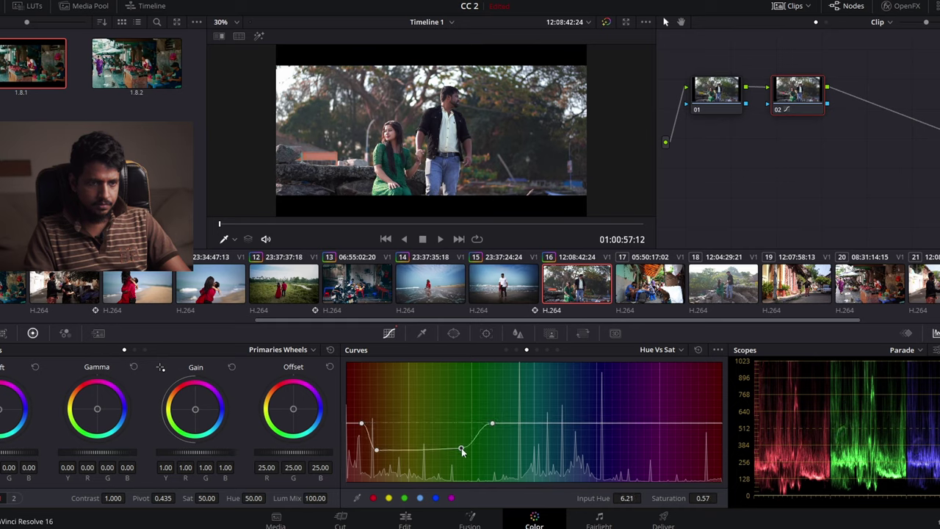
# Step: Darken the orange-yellow hues with the Hue vs Lum curve to about 0.71
pyautogui.click(678, 349)
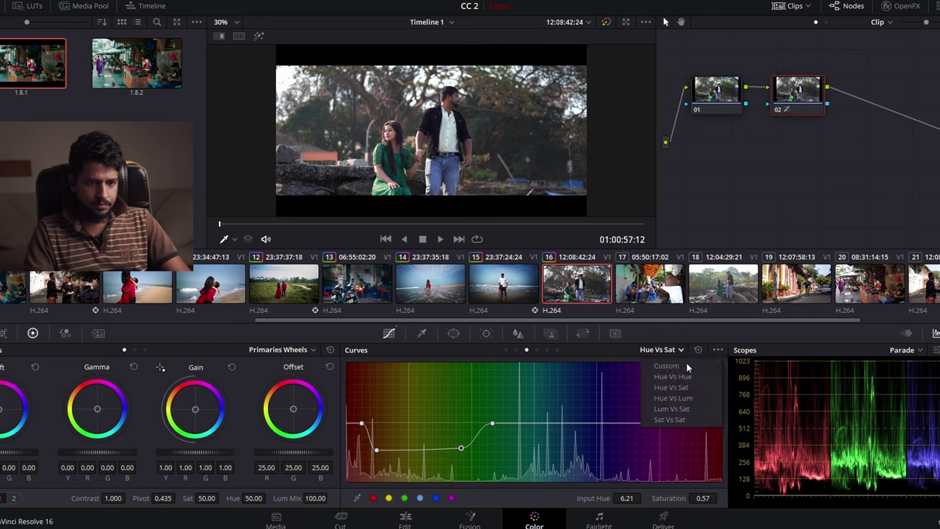
pyautogui.click(683, 402)
pyautogui.click(362, 422)
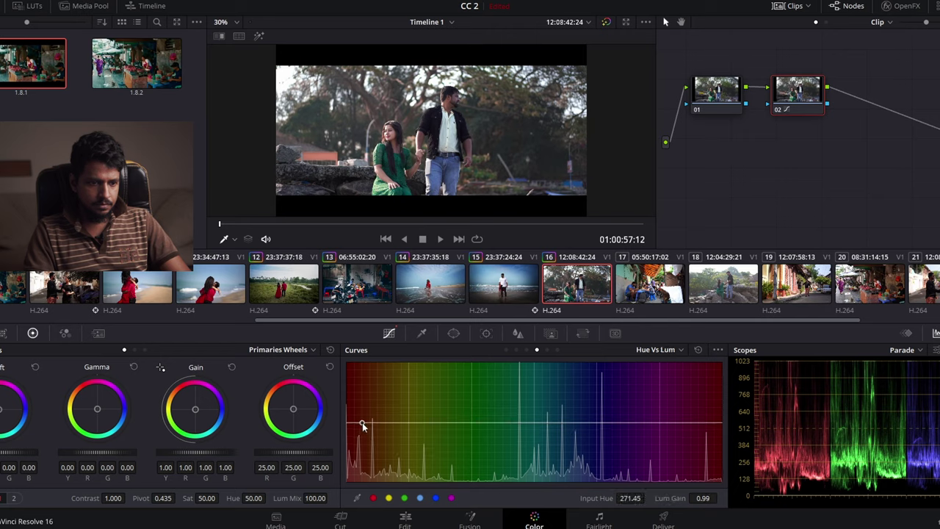
pyautogui.click(492, 423)
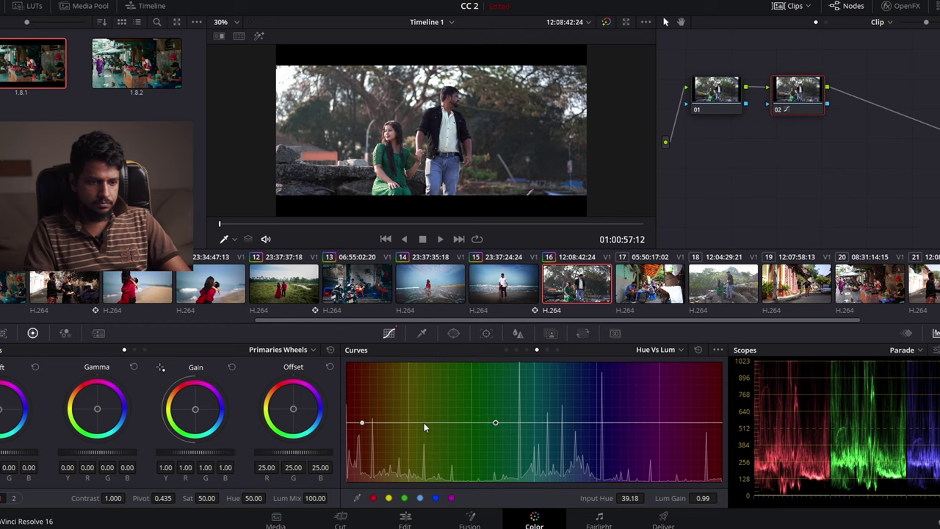
pyautogui.moveTo(397, 422); pyautogui.dragTo(401, 439)
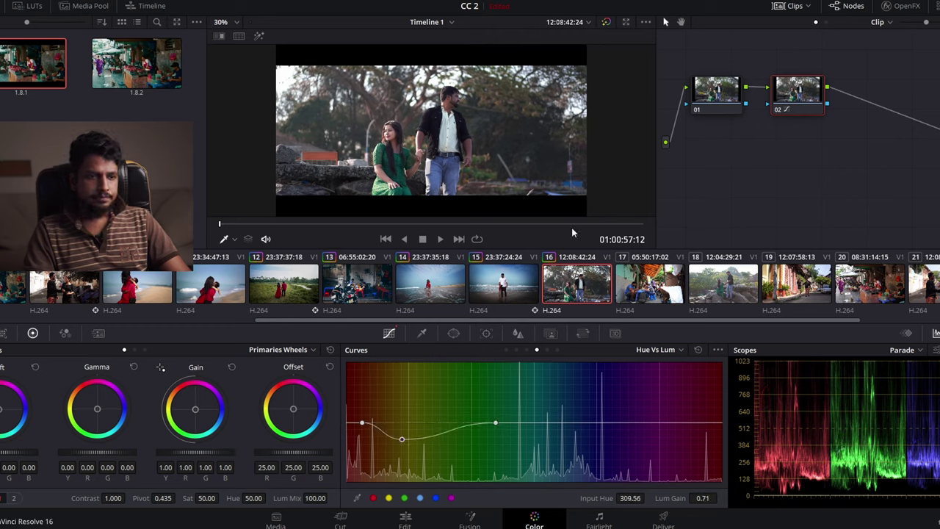
# Step: Zoom the viewer in and out to inspect the park grade, then jump to clip 17
pyautogui.scroll(2, 429, 98)
pyautogui.scroll(2, 428, 98)
pyautogui.scroll(2, 428, 97)
pyautogui.scroll(-3, 429, 97)
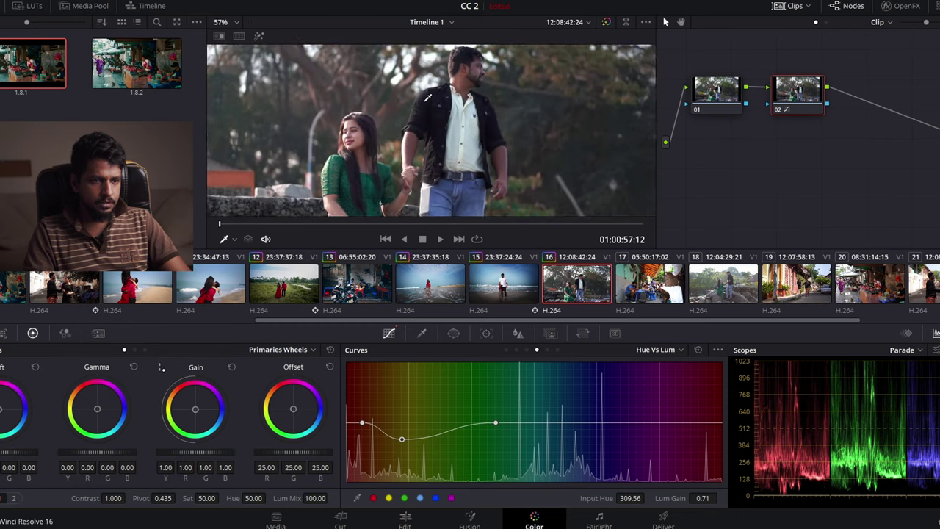
pyautogui.scroll(-3, 456, 106)
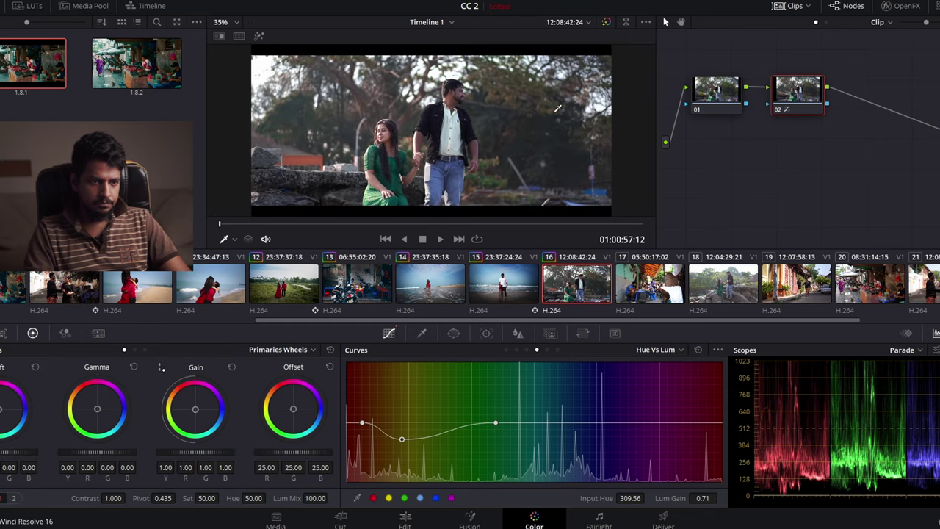
pyautogui.scroll(-1, 557, 108)
pyautogui.scroll(1, 480, 113)
pyautogui.scroll(2, 478, 71)
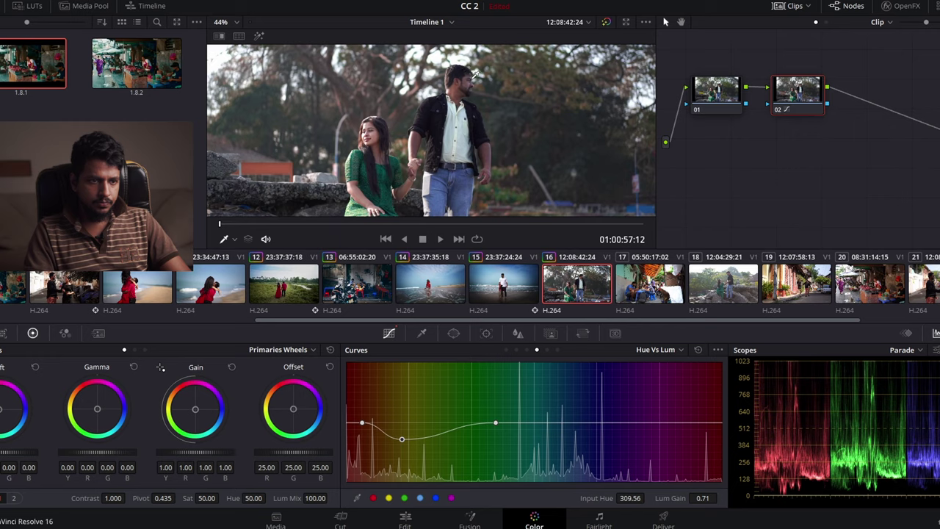
pyautogui.scroll(-1, 458, 89)
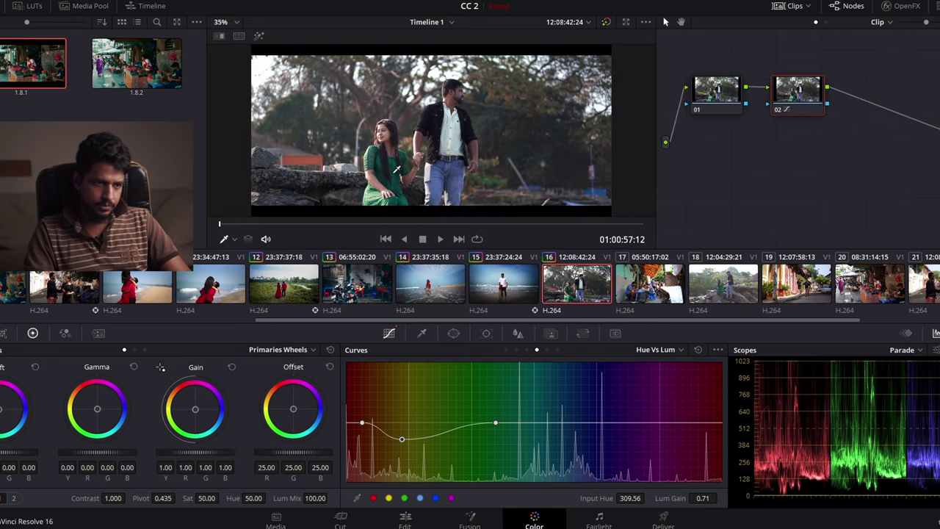
pyautogui.scroll(-1, 452, 93)
pyautogui.scroll(1, 452, 94)
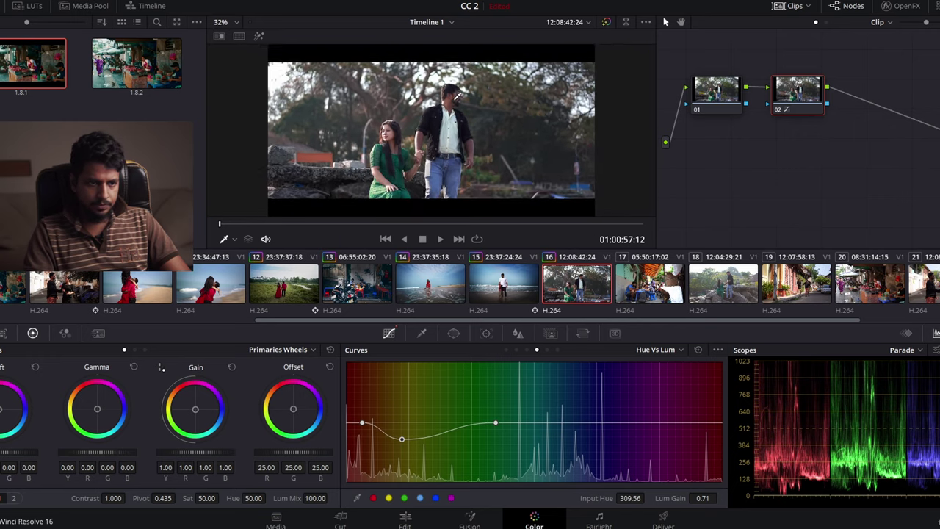
pyautogui.scroll(2, 459, 92)
pyautogui.scroll(-1, 470, 89)
pyautogui.press('Down')
pyautogui.scroll(-1, 469, 88)
pyautogui.scroll(1, 468, 88)
pyautogui.scroll(1, 431, 130)
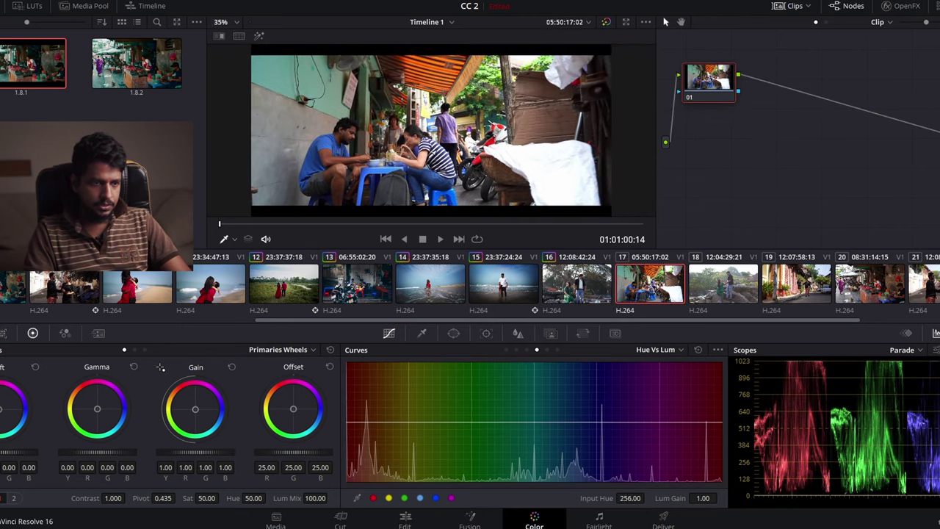
# Step: Apply clip 13's multi-node grade to the street clip and hide the clips strip
pyautogui.scroll(1, 431, 130)
pyautogui.scroll(2, 431, 130)
pyautogui.scroll(-4, 431, 130)
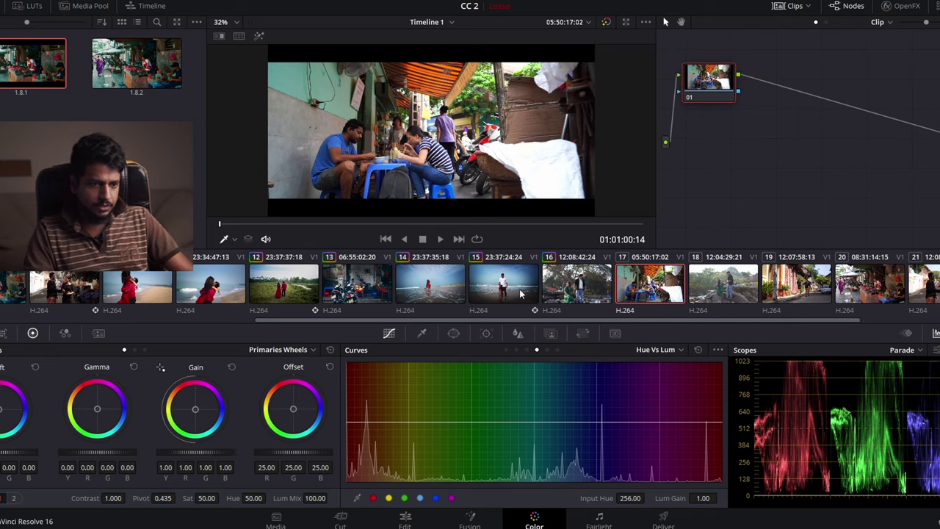
pyautogui.middleClick(359, 289)
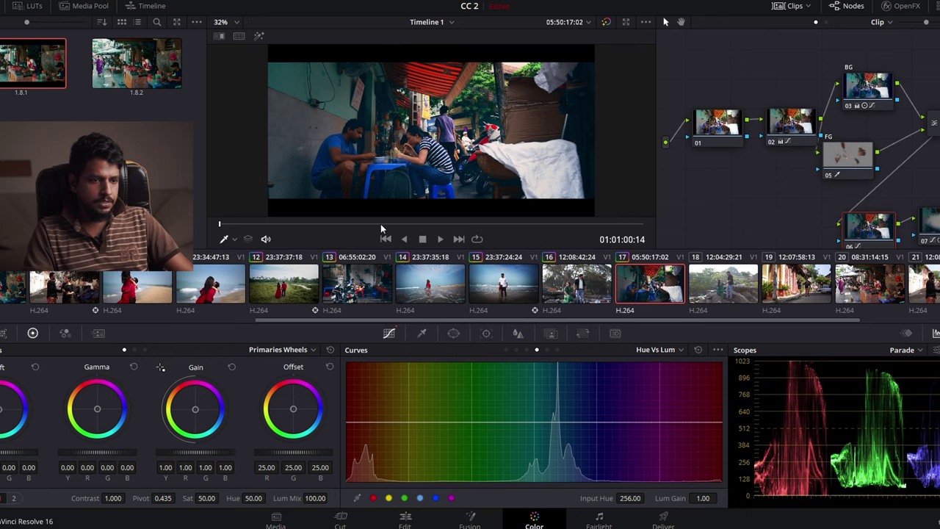
pyautogui.click(792, 6)
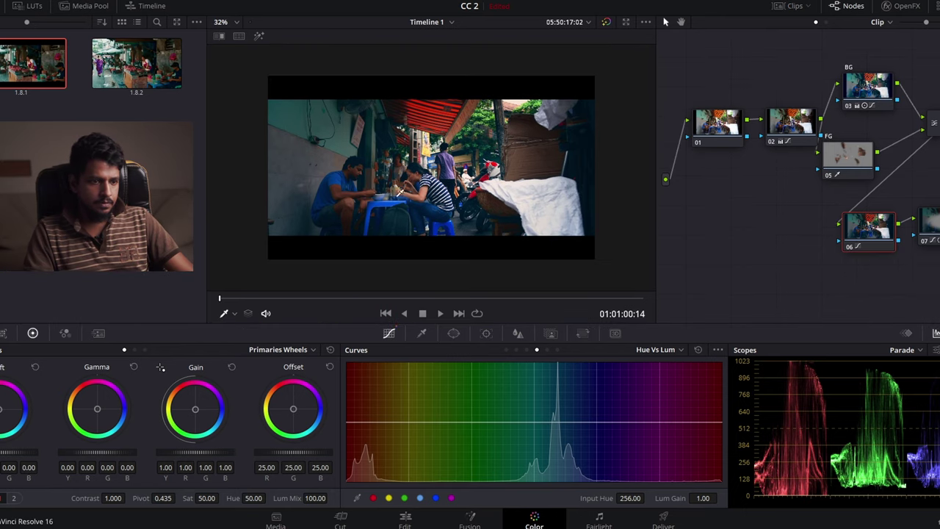
# Step: Spread nodes 01 and 02 apart to make room after node 01
pyautogui.scroll(-1, 406, 192)
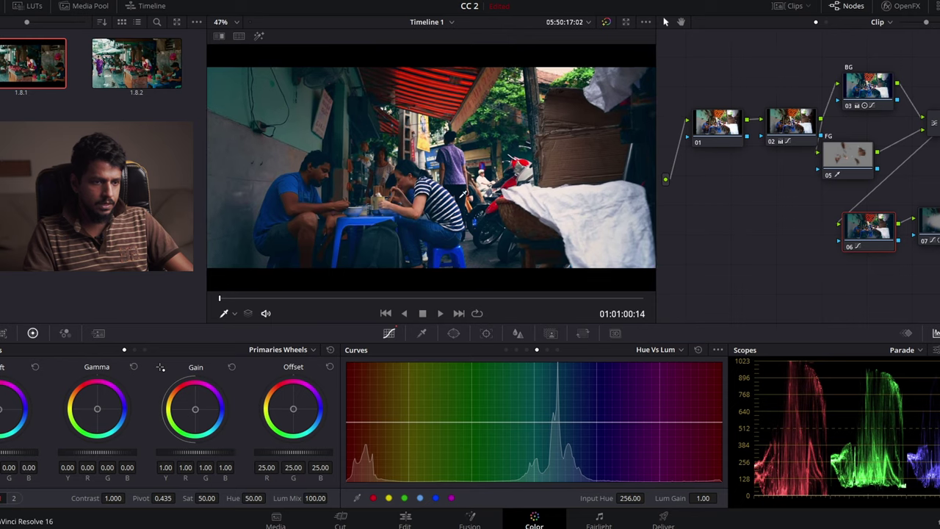
pyautogui.scroll(-1, 335, 163)
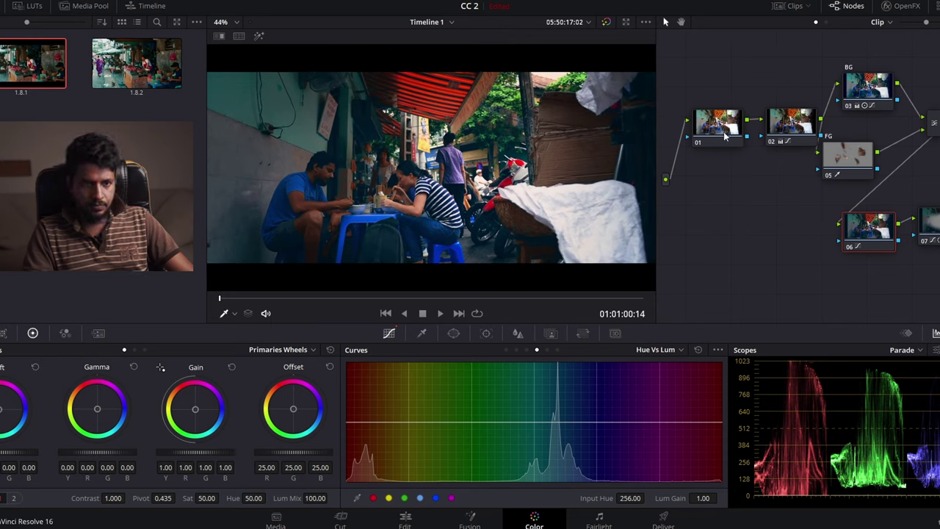
pyautogui.moveTo(724, 135); pyautogui.dragTo(710, 133)
pyautogui.moveTo(797, 128); pyautogui.dragTo(812, 124)
pyautogui.moveTo(702, 126); pyautogui.dragTo(698, 129)
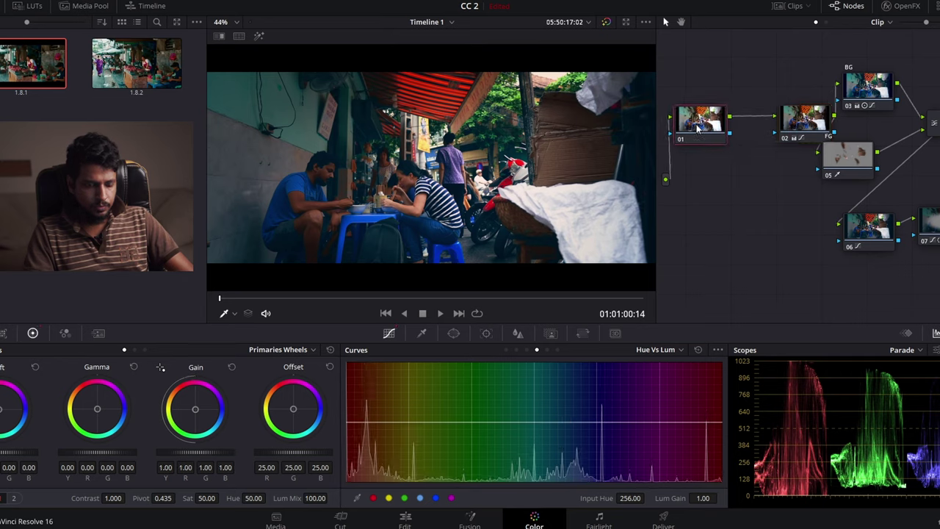
# Step: Add serial node 08 above the chain with a linear gradient window rotated to about -92.73°
pyautogui.hotkey('alt', 's')
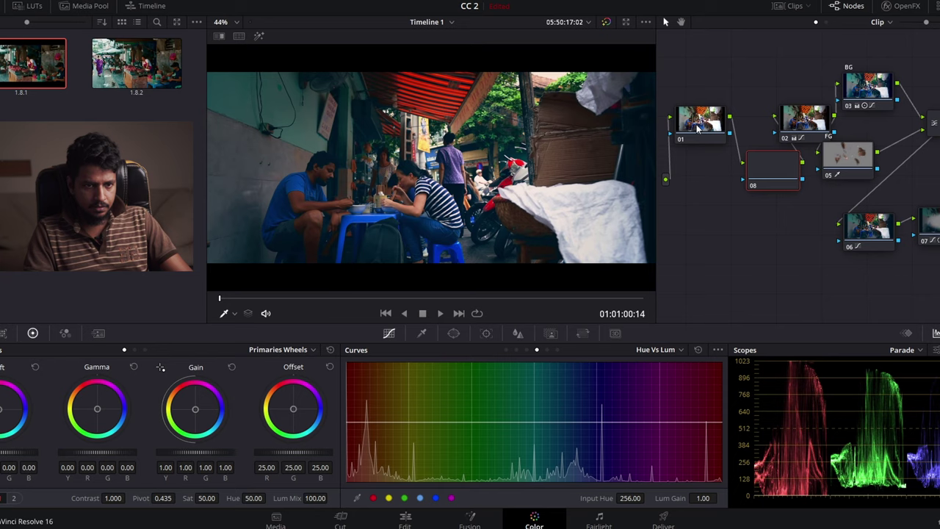
pyautogui.moveTo(766, 175); pyautogui.dragTo(753, 80)
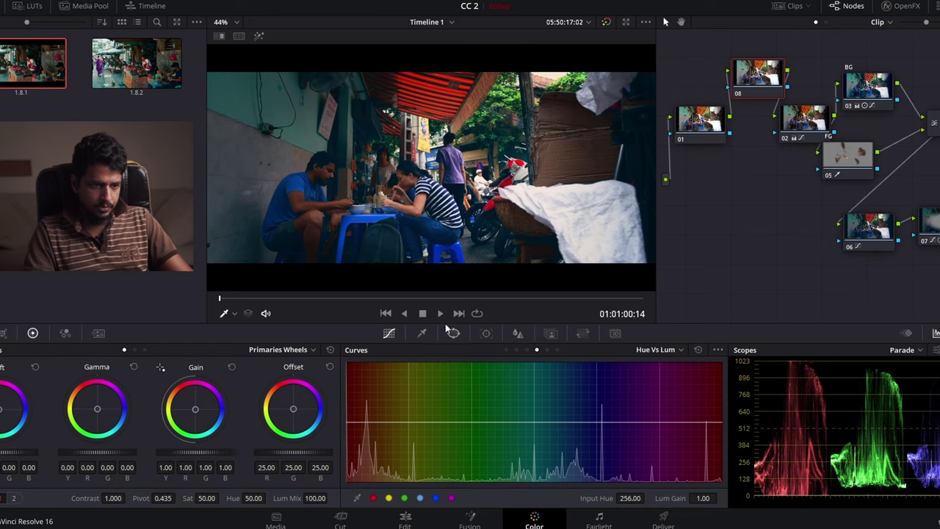
pyautogui.click(453, 334)
pyautogui.scroll(-1, 590, 433)
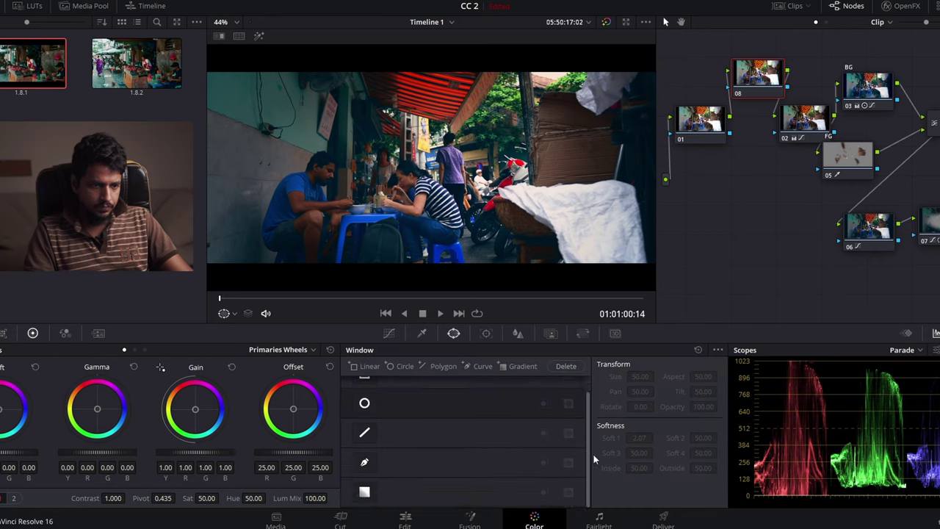
pyautogui.click(365, 492)
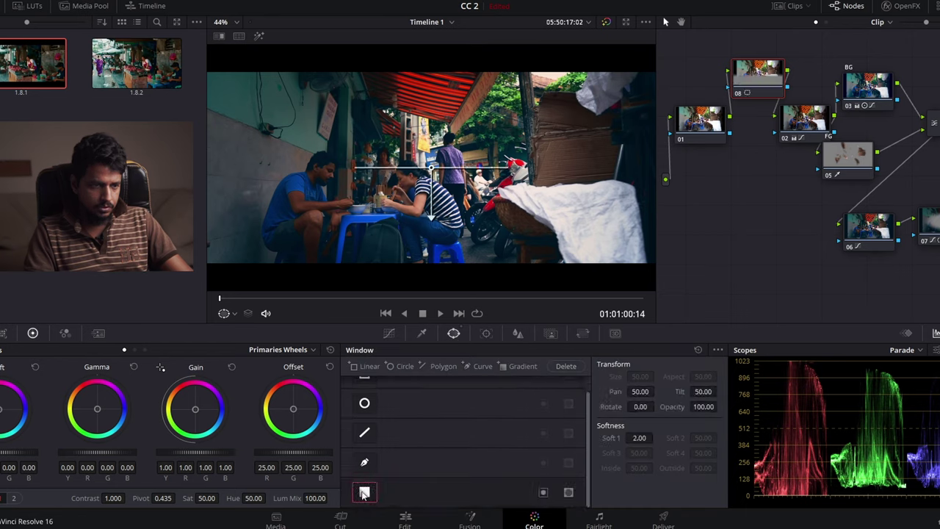
pyautogui.moveTo(432, 218)
pyautogui.mouseDown()
pyautogui.moveTo(506, 166)
pyautogui.moveTo(382, 172)
pyautogui.moveTo(448, 167)
pyautogui.mouseUp()
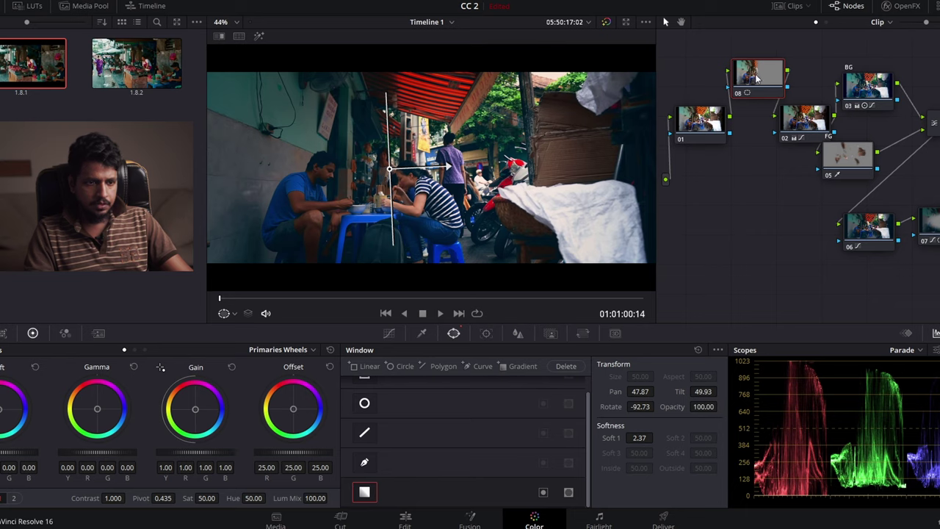
pyautogui.click(389, 333)
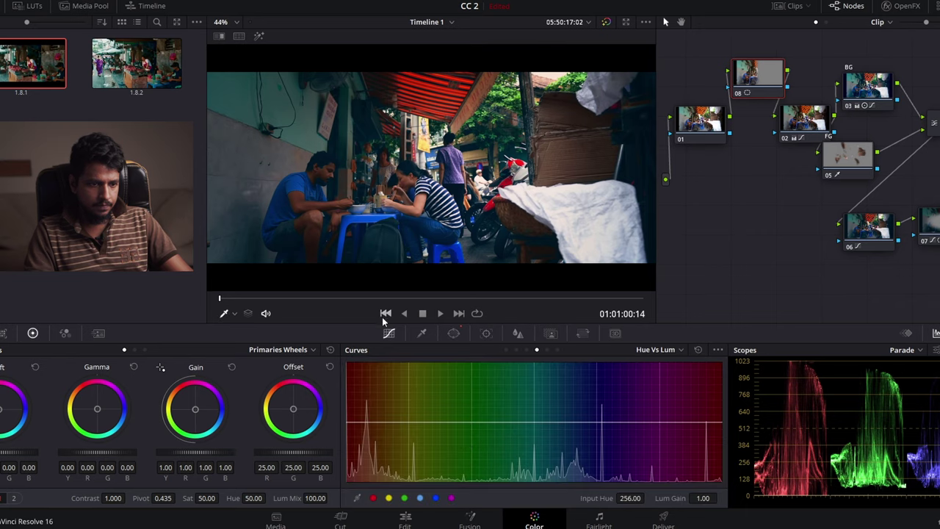
# Step: Raise a midtone point on node 08's custom luma curve to brighten the windowed side
pyautogui.click(507, 352)
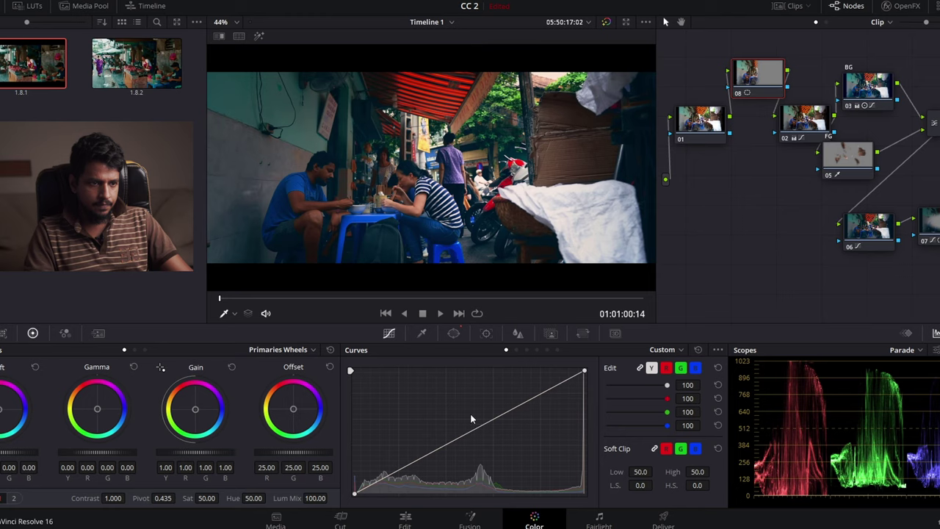
pyautogui.moveTo(471, 432); pyautogui.dragTo(467, 418)
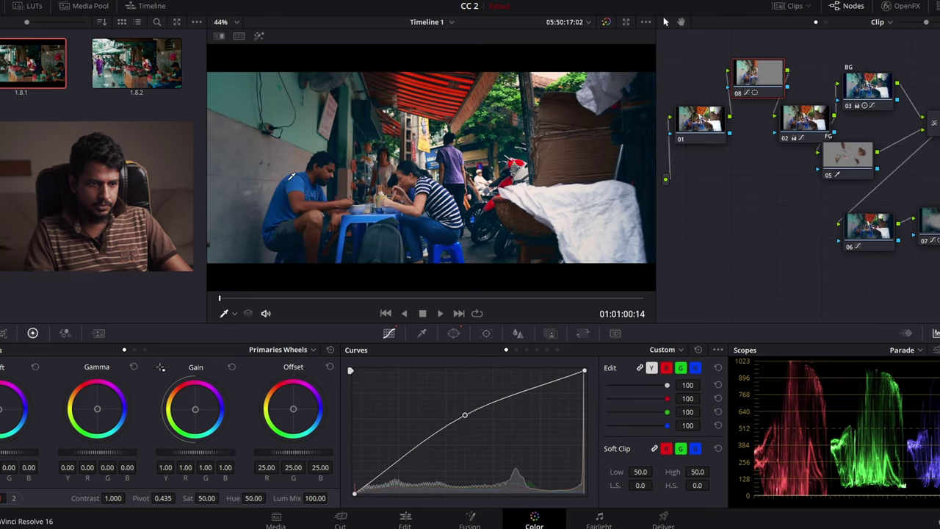
pyautogui.moveTo(465, 416); pyautogui.dragTo(443, 417)
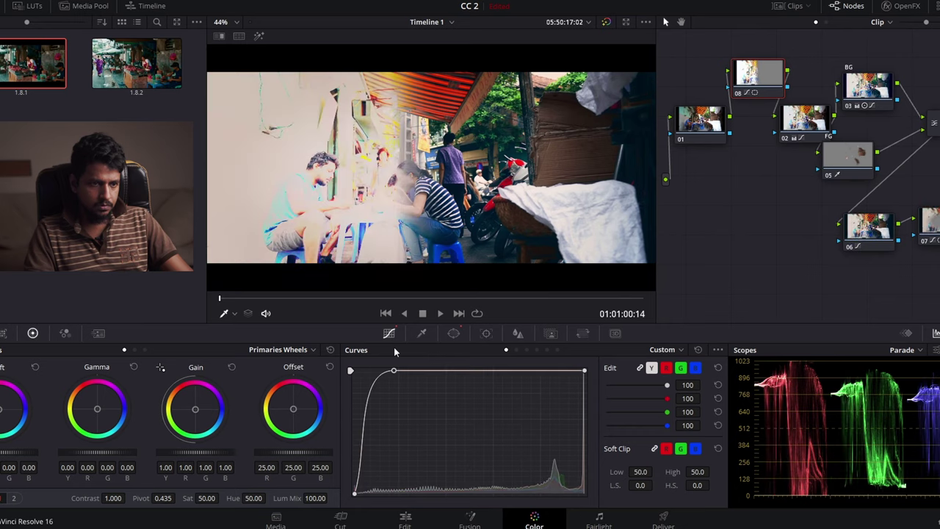
pyautogui.moveTo(444, 418); pyautogui.dragTo(449, 411)
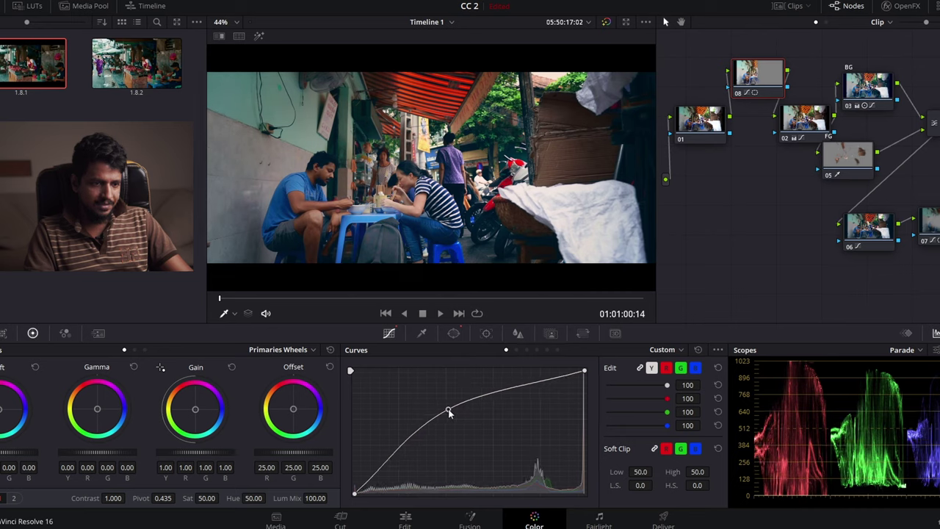
pyautogui.moveTo(449, 411); pyautogui.dragTo(449, 407)
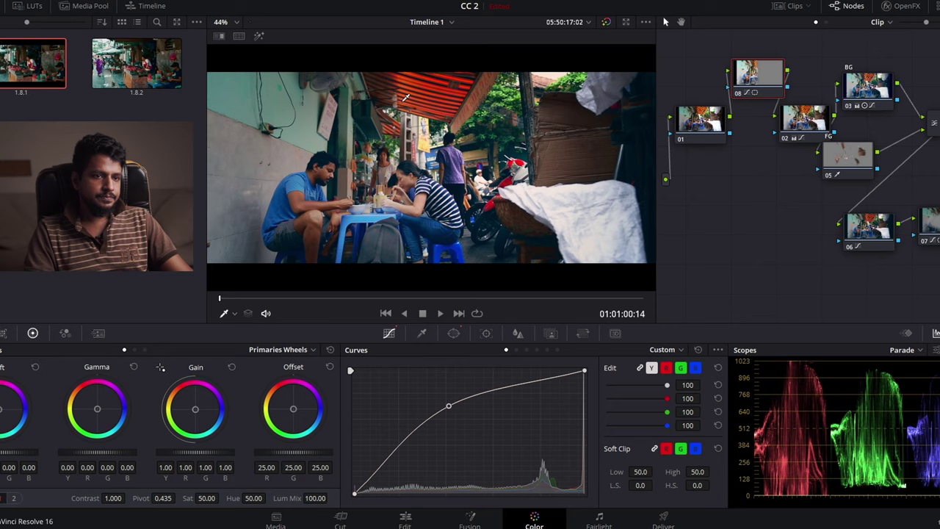
# Step: Toggle the viewer bypass repeatedly to compare the graded and ungraded street shot
pyautogui.click(605, 23)
pyautogui.click(606, 23)
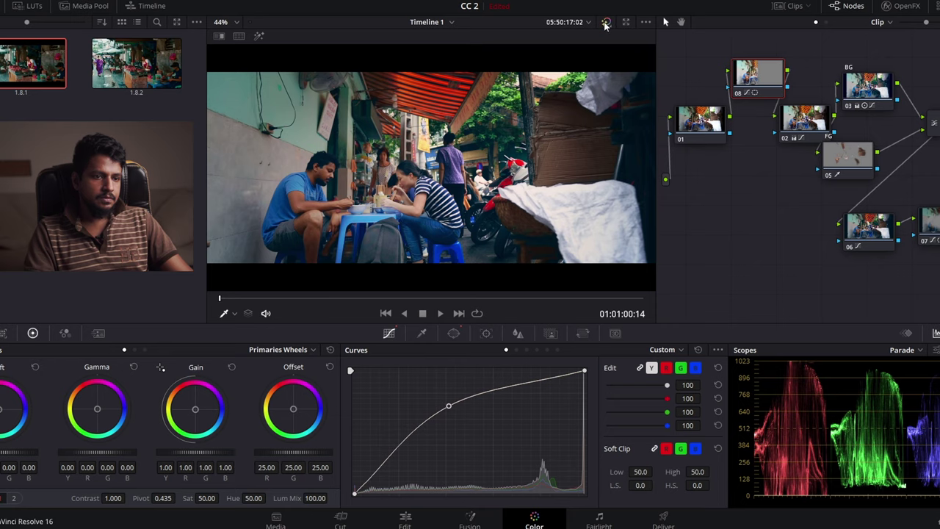
pyautogui.click(606, 22)
pyautogui.click(606, 22)
pyautogui.click(606, 23)
pyautogui.click(606, 23)
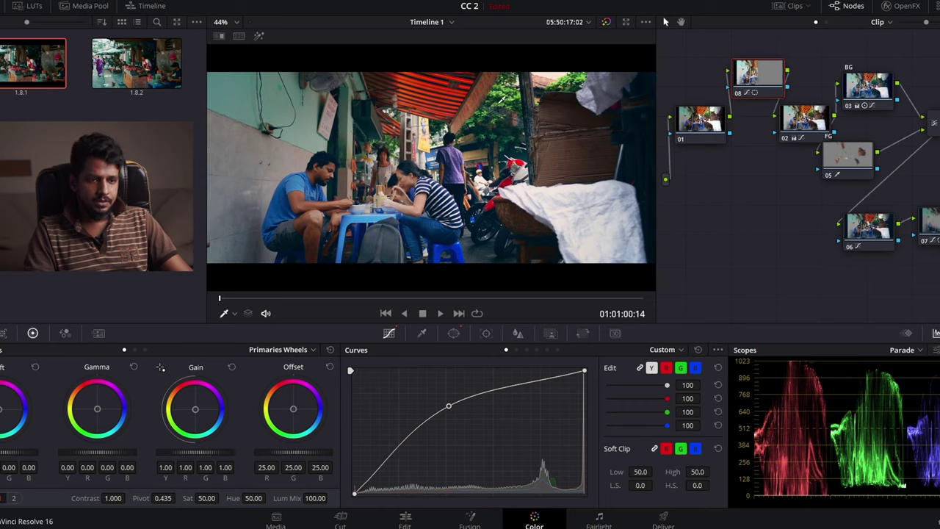
pyautogui.click(517, 349)
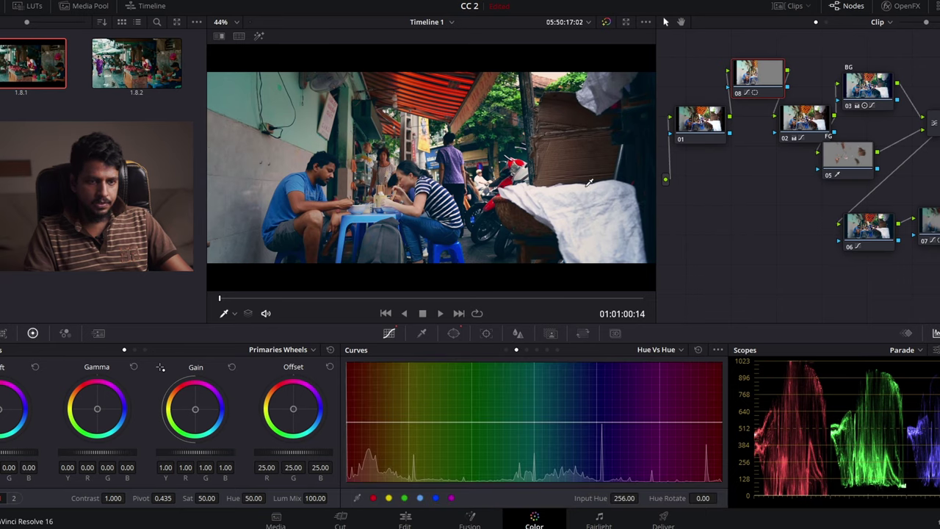
# Step: Rearrange nodes 01, 08, 05 and 06 in the node graph
pyautogui.moveTo(704, 118); pyautogui.dragTo(691, 105)
pyautogui.moveTo(754, 76); pyautogui.dragTo(737, 83)
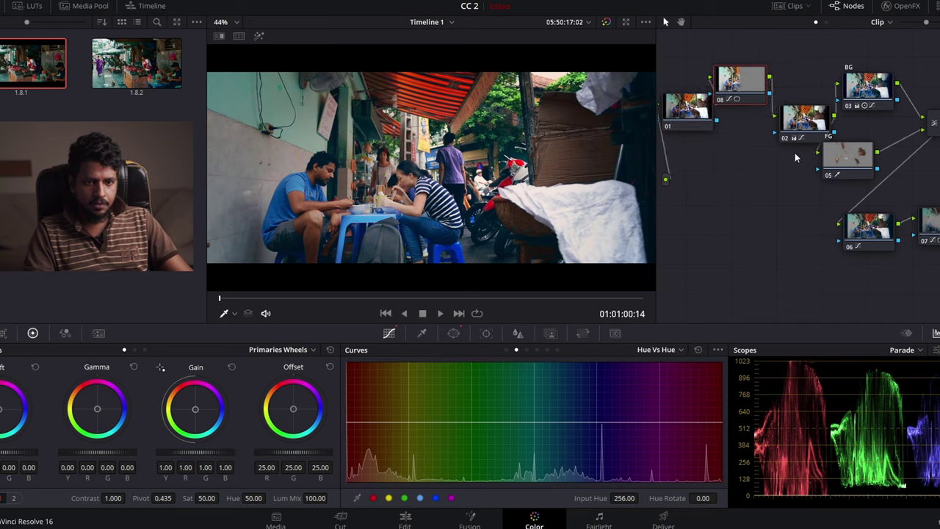
pyautogui.moveTo(869, 227); pyautogui.dragTo(910, 208)
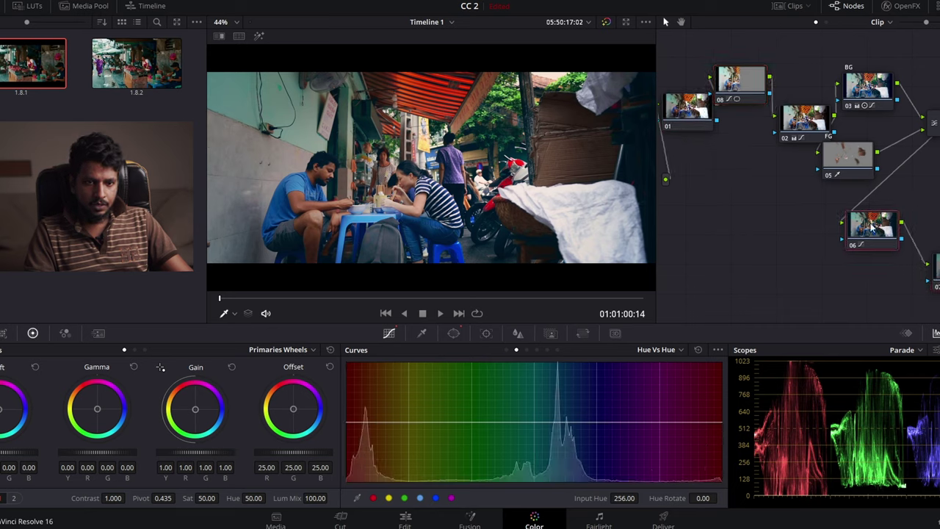
pyautogui.moveTo(847, 174); pyautogui.dragTo(829, 191)
pyautogui.moveTo(909, 207)
pyautogui.mouseDown()
pyautogui.moveTo(858, 261)
pyautogui.moveTo(877, 272)
pyautogui.moveTo(891, 255)
pyautogui.mouseUp()
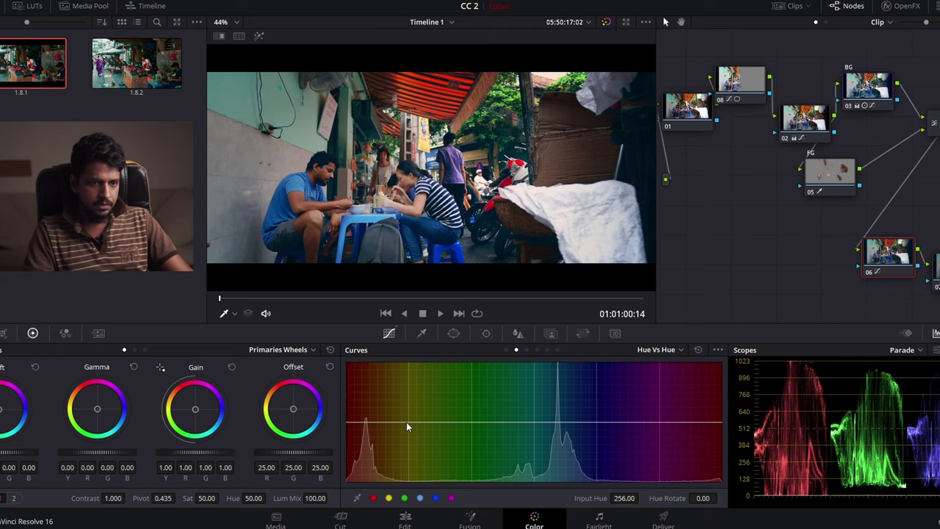
# Step: Add Hue vs Hue points and raise the yellow-green section to rotate those hues (Hue Rotate 38.57)
pyautogui.click(550, 423)
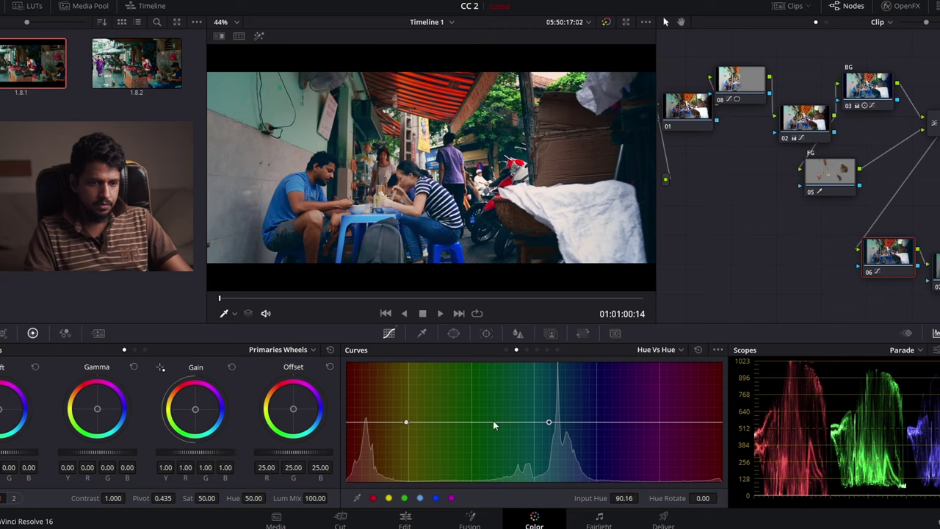
pyautogui.moveTo(486, 423)
pyautogui.mouseDown()
pyautogui.moveTo(481, 402)
pyautogui.moveTo(438, 409)
pyautogui.mouseUp()
pyautogui.moveTo(514, 414); pyautogui.dragTo(517, 410)
# Step: Switch to Hue vs Sat, anchor the curve and pull down the yellow-green saturation
pyautogui.click(683, 350)
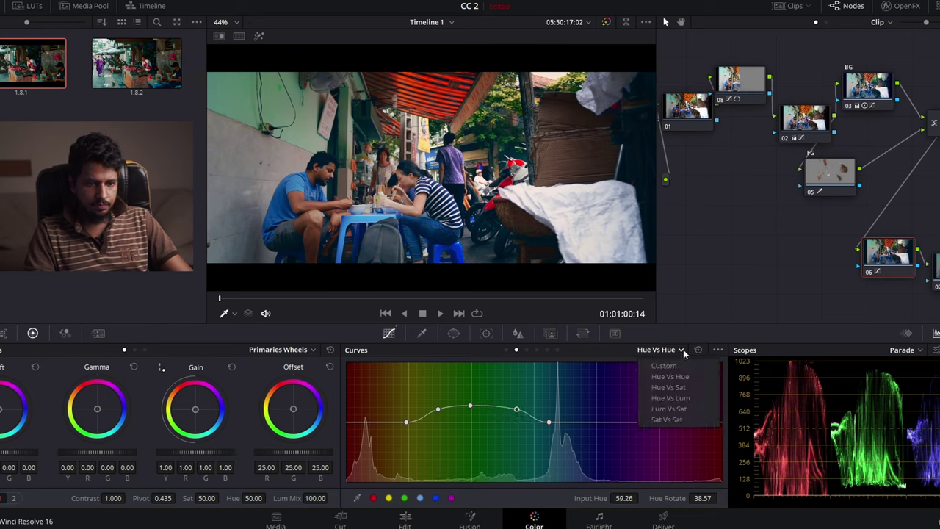
pyautogui.click(677, 390)
pyautogui.click(401, 422)
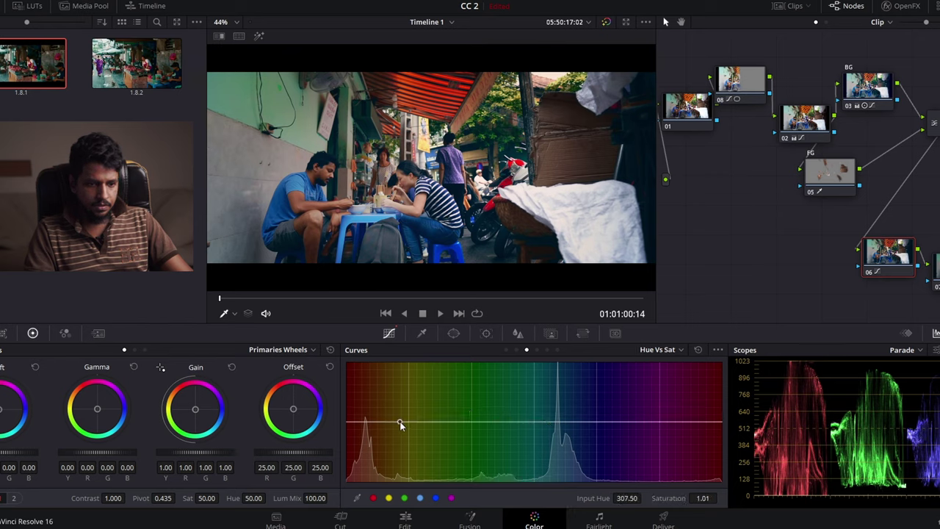
pyautogui.click(545, 421)
pyautogui.moveTo(450, 420); pyautogui.dragTo(439, 445)
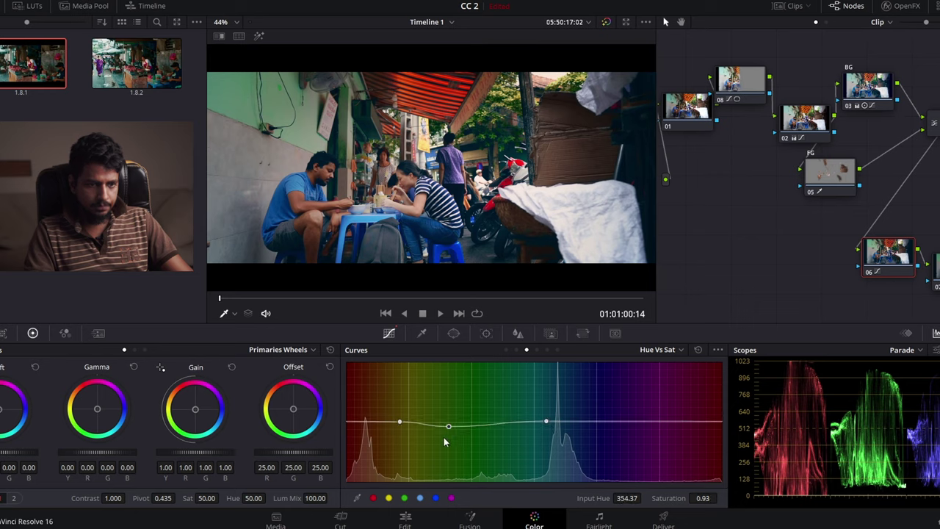
pyautogui.moveTo(506, 432); pyautogui.dragTo(504, 444)
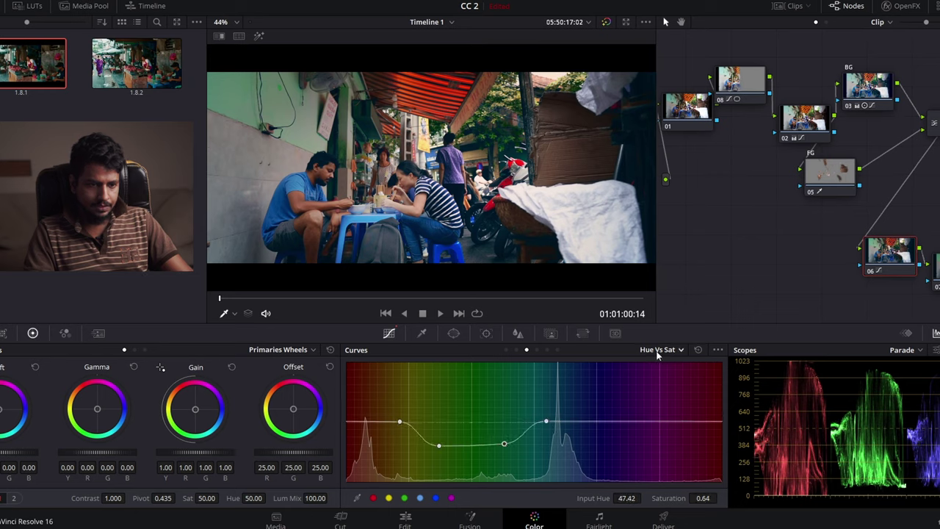
# Step: Pin the red and magenta hues and lower the magenta-red end saturation to 0.85
pyautogui.click(377, 422)
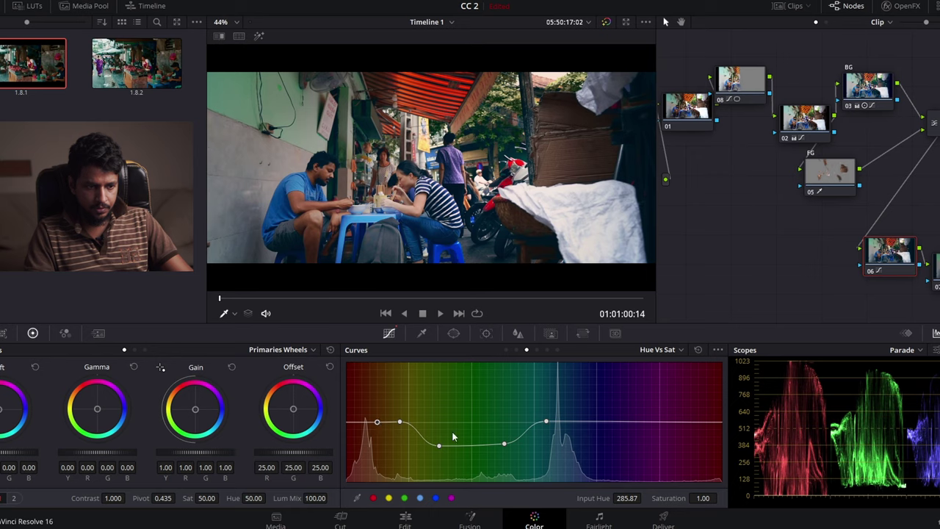
pyautogui.click(694, 423)
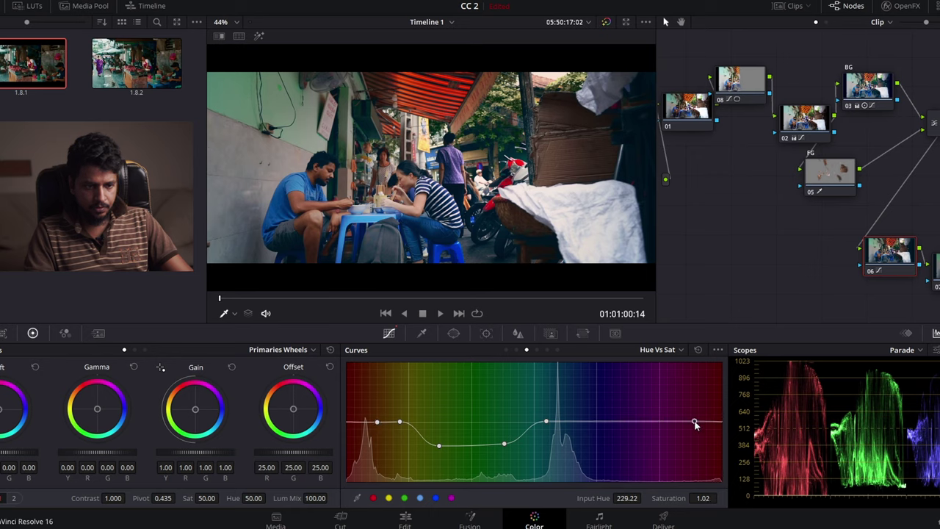
pyautogui.click(719, 423)
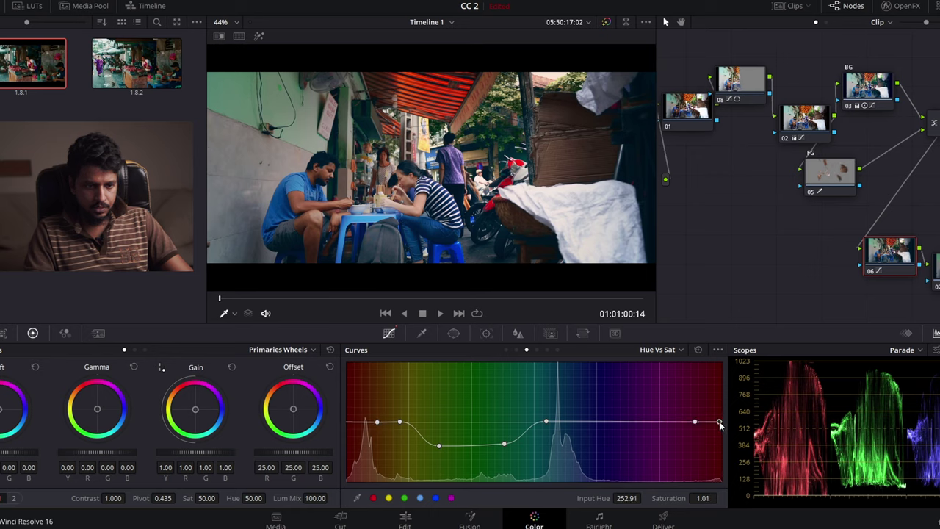
pyautogui.moveTo(719, 423)
pyautogui.mouseDown()
pyautogui.moveTo(717, 439)
pyautogui.moveTo(720, 423)
pyautogui.mouseUp()
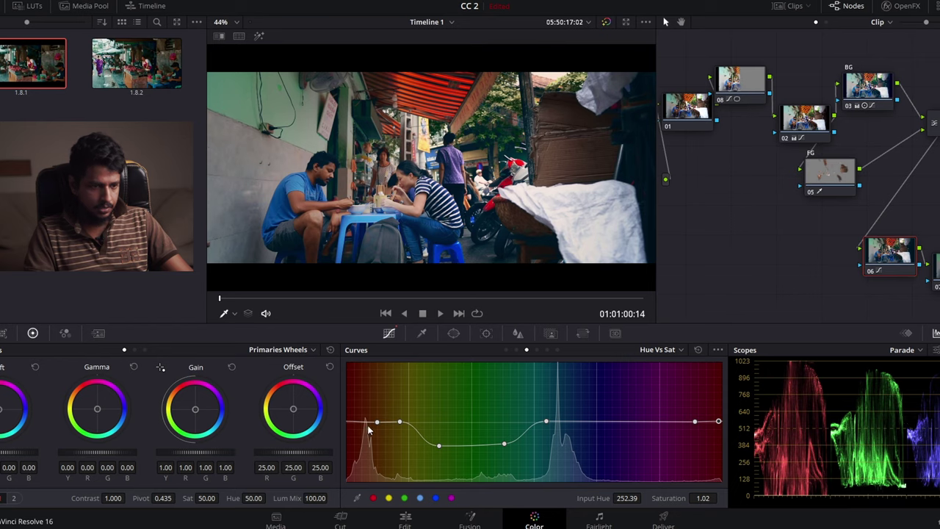
pyautogui.moveTo(719, 421)
pyautogui.mouseDown()
pyautogui.moveTo(723, 436)
pyautogui.moveTo(726, 417)
pyautogui.moveTo(720, 435)
pyautogui.mouseUp()
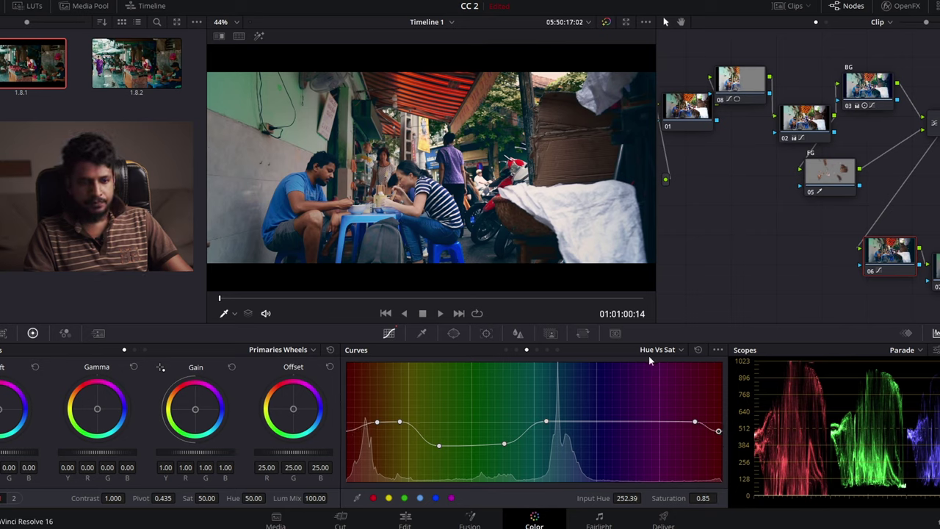
pyautogui.click(676, 350)
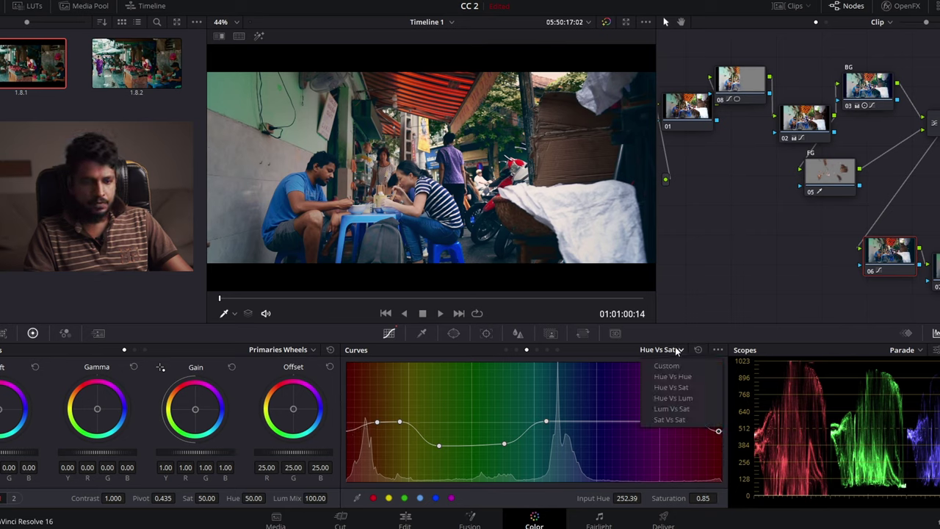
# Step: Switch to Hue vs Lum and lower the red-magenta end to 0.89 Lum Gain
pyautogui.click(673, 396)
pyautogui.click(683, 424)
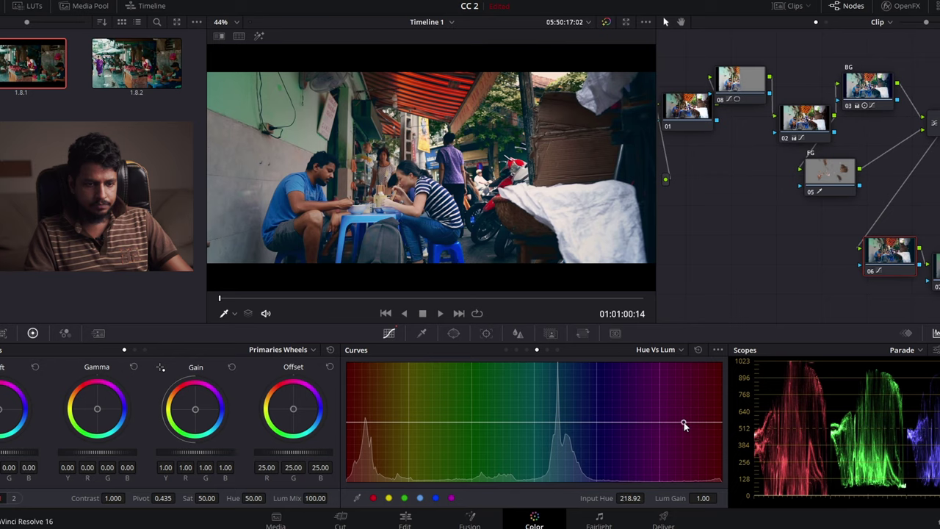
pyautogui.click(376, 424)
pyautogui.moveTo(721, 426)
pyautogui.mouseDown()
pyautogui.moveTo(731, 422)
pyautogui.moveTo(723, 441)
pyautogui.moveTo(722, 429)
pyautogui.mouseUp()
# Step: Toggle the viewer bypass to compare the graded and ungraded image
pyautogui.click(606, 22)
pyautogui.click(606, 22)
pyautogui.click(606, 21)
pyautogui.click(607, 21)
# Step: Play into the couple-on-the-rocks clip and show the clip thumbnail strip
pyautogui.press('space')
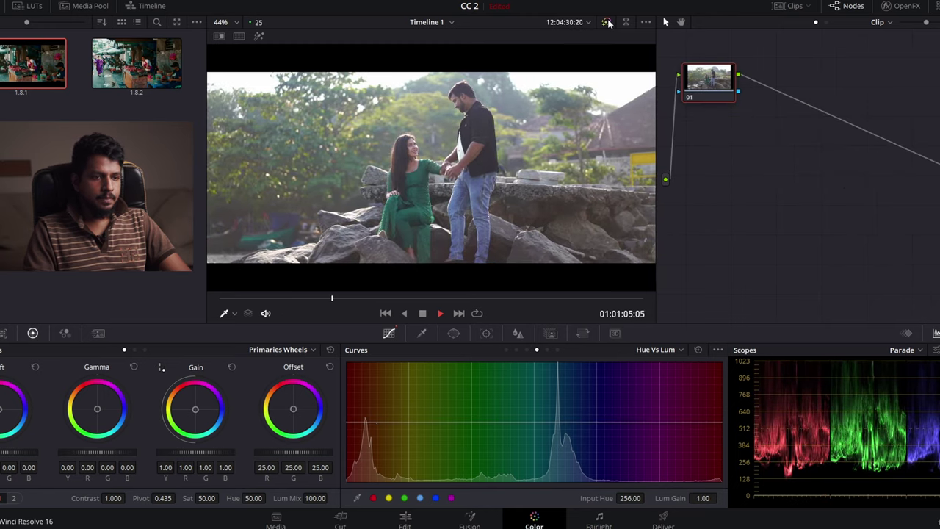
pyautogui.press('space')
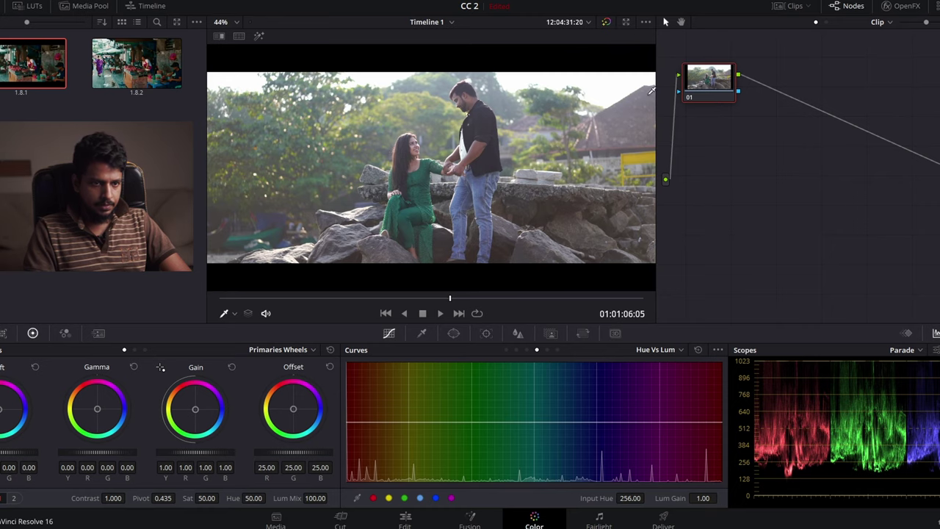
pyautogui.click(790, 6)
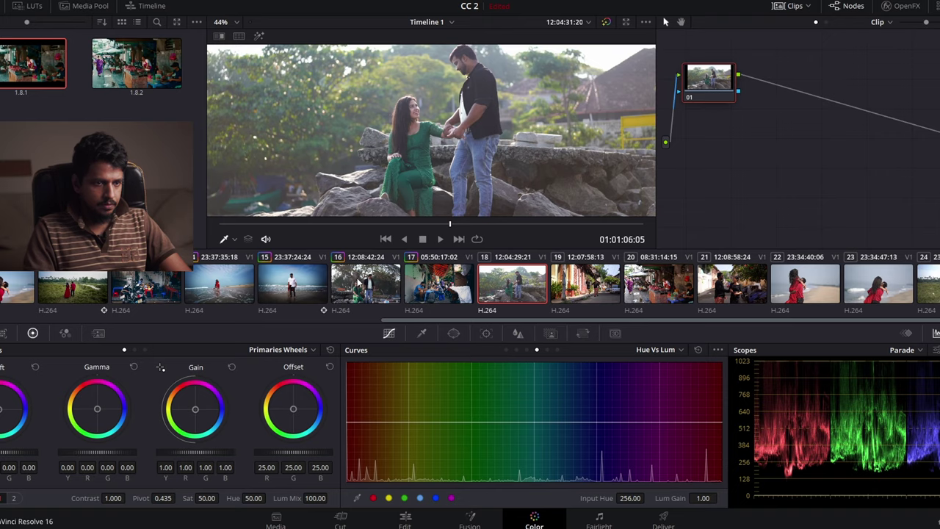
pyautogui.scroll(-2, 464, 172)
pyautogui.scroll(1, 464, 172)
pyautogui.scroll(-1, 464, 172)
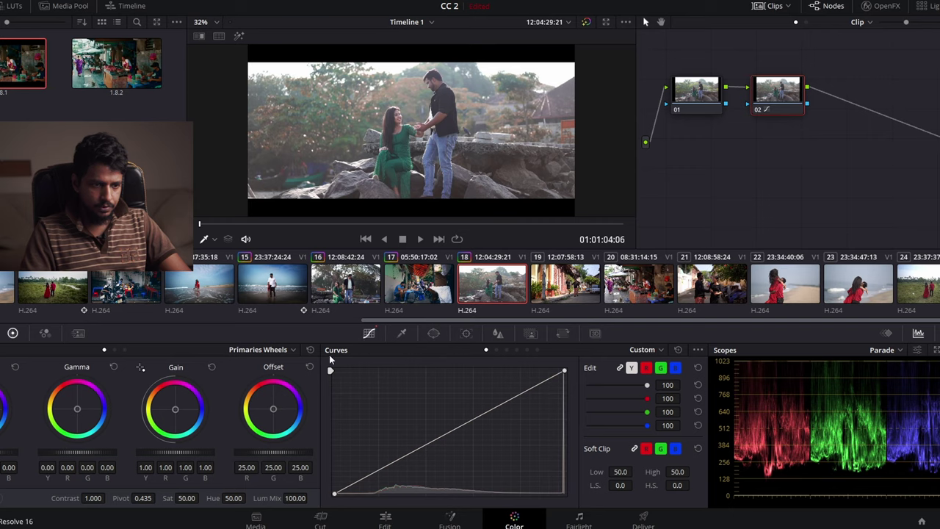
# Step: Reshape node 02's luma curve: deepen the shadows, pull the white point down, adjust upper mids
pyautogui.moveTo(775, 94); pyautogui.dragTo(788, 104)
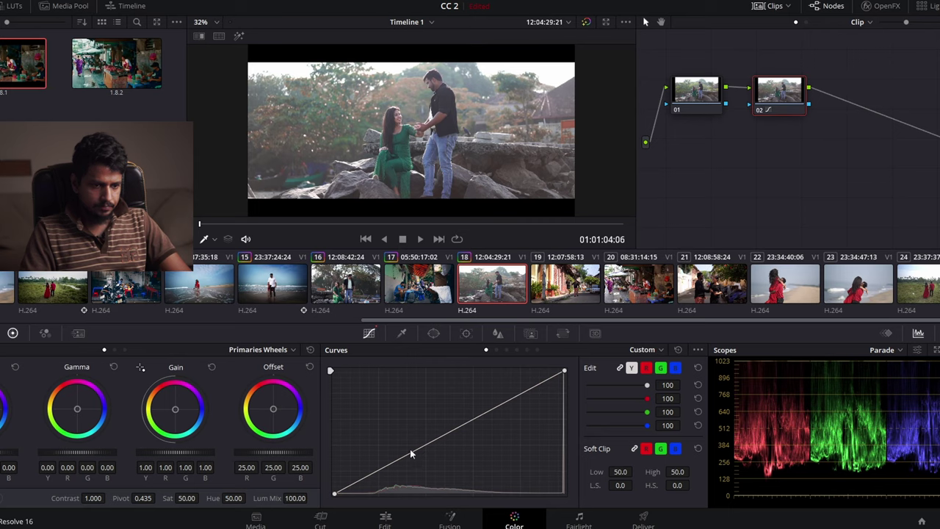
pyautogui.moveTo(411, 454); pyautogui.dragTo(413, 466)
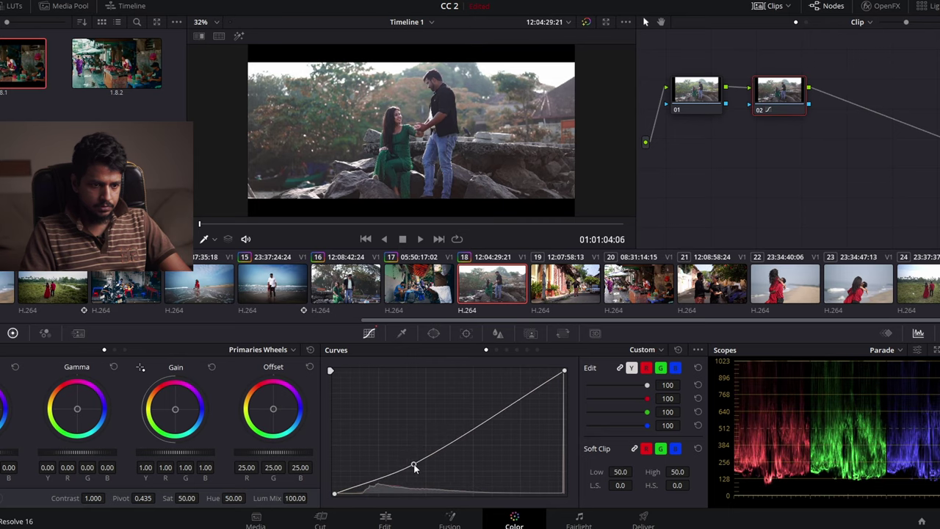
pyautogui.moveTo(373, 485); pyautogui.dragTo(373, 488)
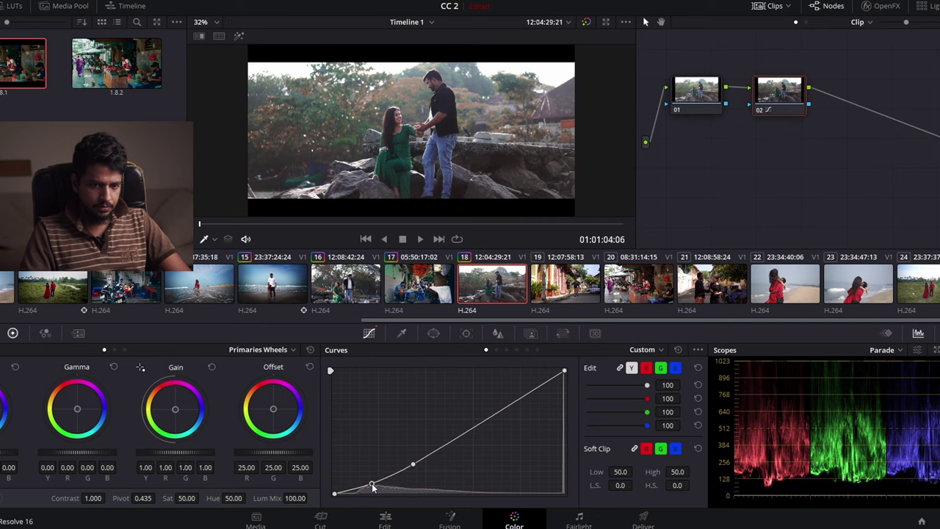
pyautogui.moveTo(564, 372); pyautogui.dragTo(570, 386)
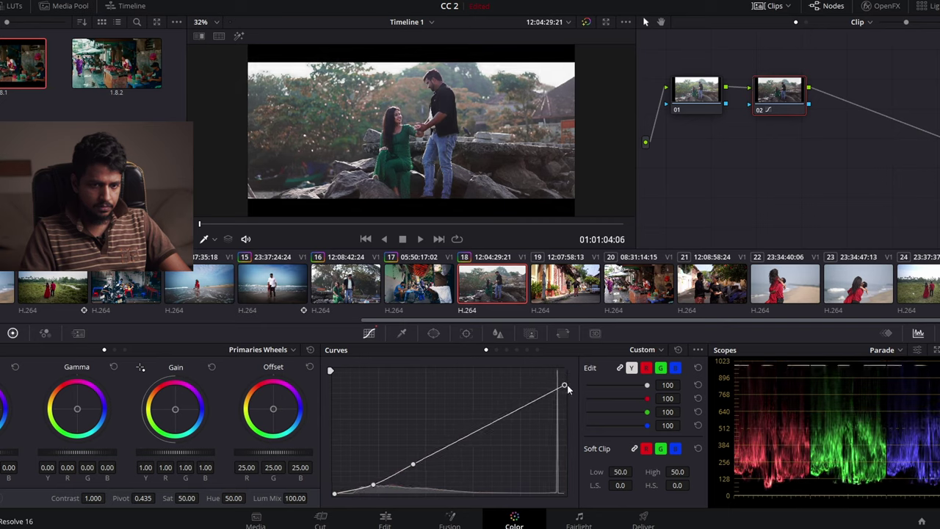
pyautogui.moveTo(478, 430); pyautogui.dragTo(463, 430)
pyautogui.moveTo(372, 485); pyautogui.dragTo(374, 488)
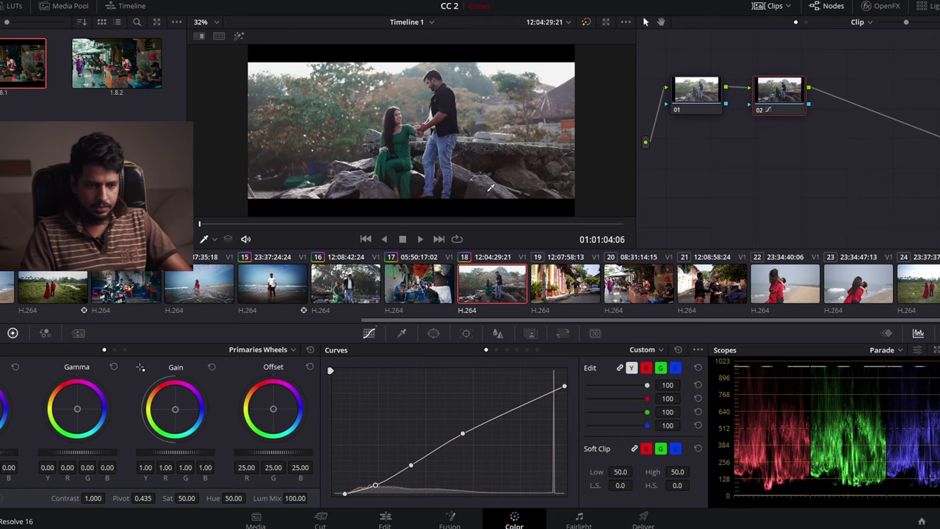
# Step: Copy clip 18's two-node grade onto clip 19 and play it back
pyautogui.click(533, 272)
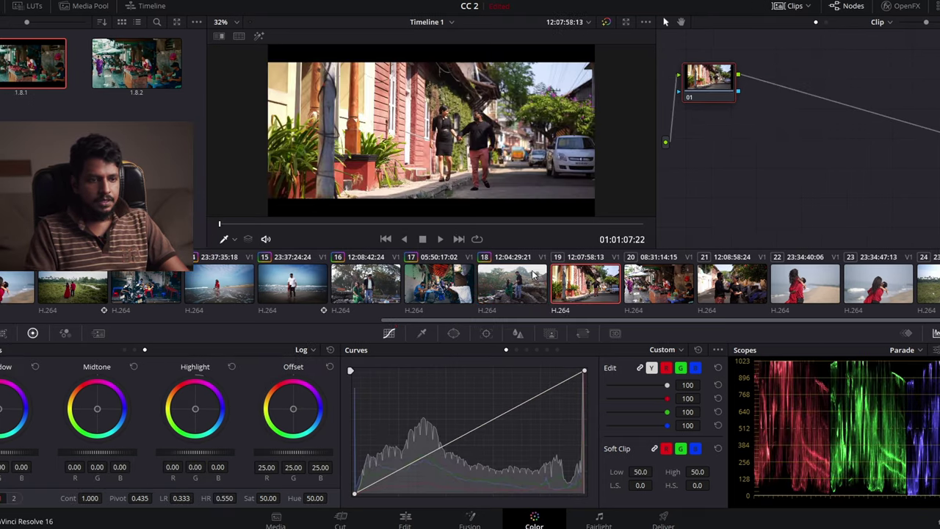
pyautogui.middleClick(518, 282)
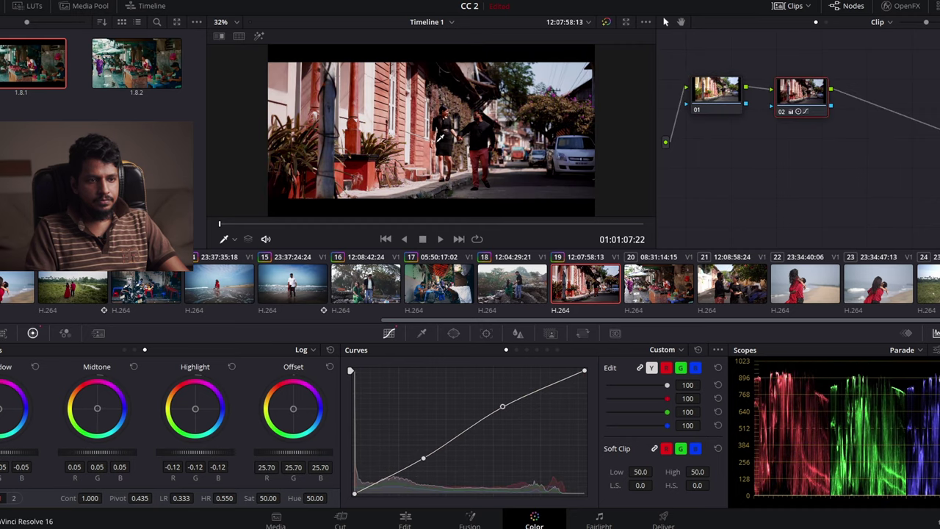
pyautogui.click(440, 239)
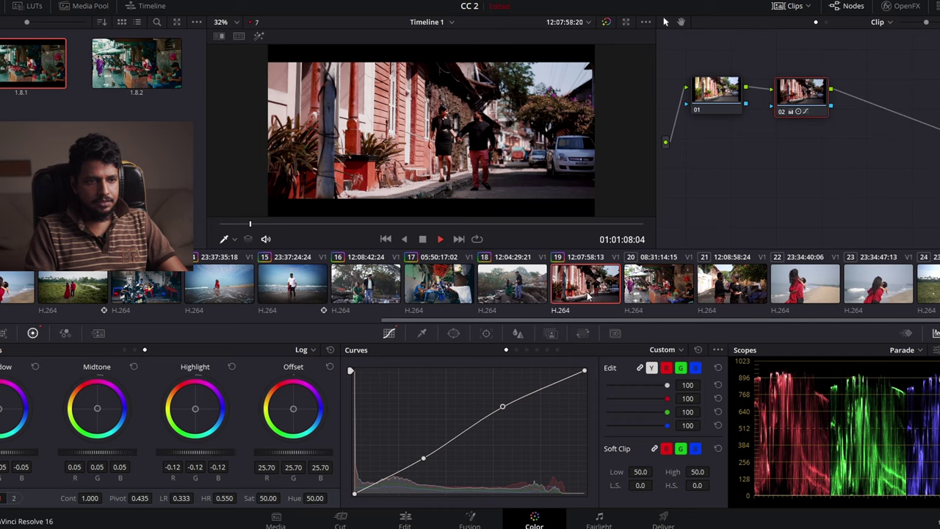
pyautogui.click(672, 287)
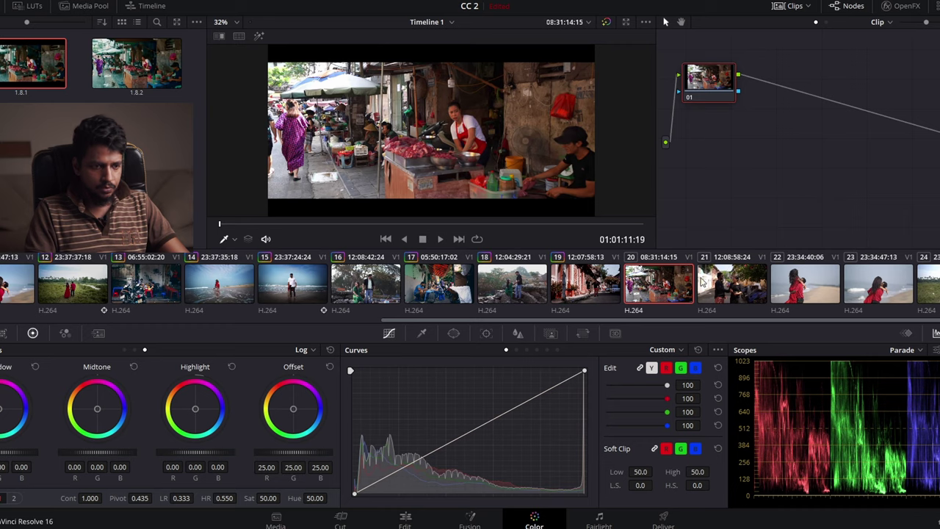
# Step: Copy clip 17's street-food grade onto the market clip 20
pyautogui.middleClick(137, 290)
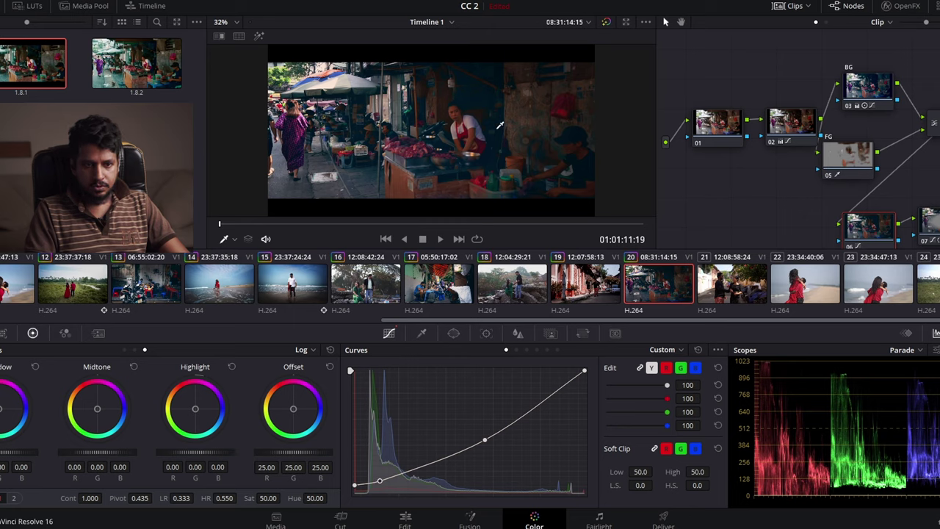
pyautogui.click(700, 110)
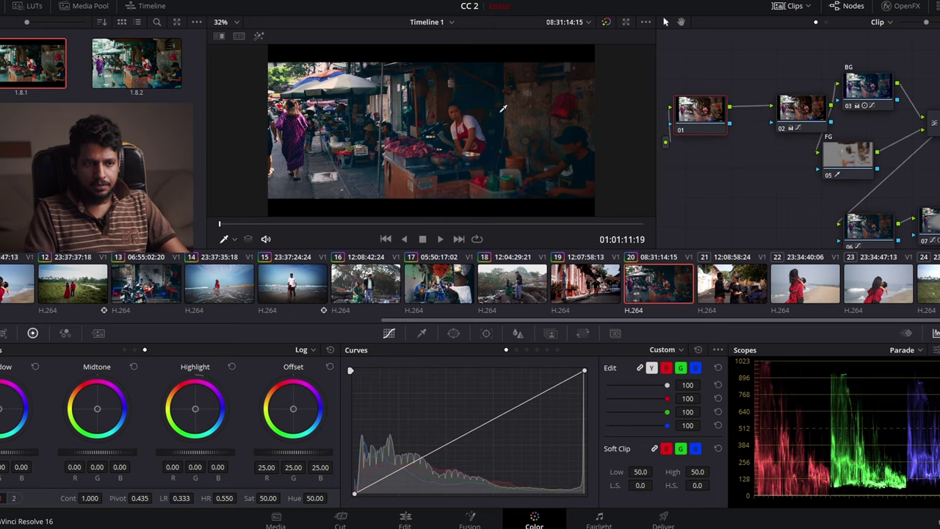
pyautogui.moveTo(699, 111); pyautogui.dragTo(703, 114)
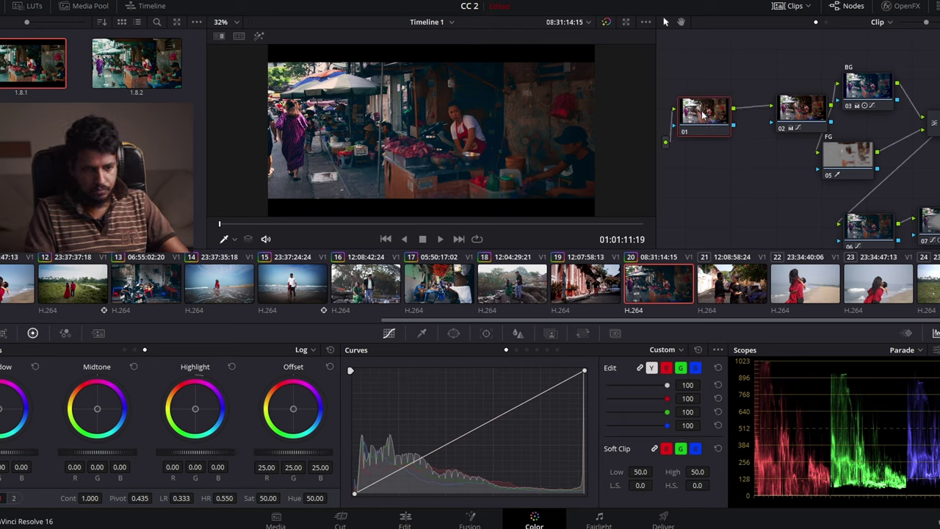
# Step: Add node 08 at the top of the graph with a gradient window rotated to 86.45°
pyautogui.hotkey('alt', 's')
pyautogui.moveTo(767, 159); pyautogui.dragTo(741, 67)
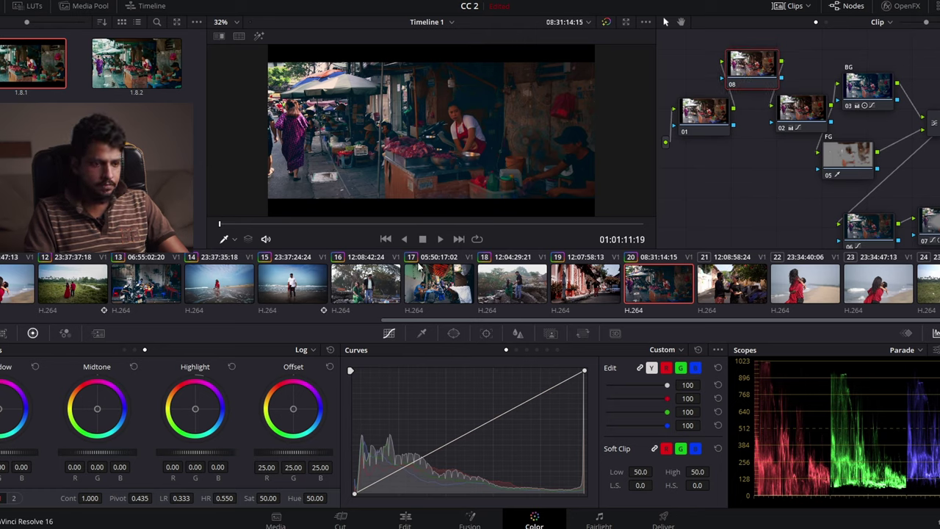
pyautogui.click(453, 333)
pyautogui.click(363, 494)
pyautogui.moveTo(434, 164)
pyautogui.mouseDown()
pyautogui.moveTo(381, 132)
pyautogui.moveTo(354, 128)
pyautogui.moveTo(399, 131)
pyautogui.moveTo(367, 133)
pyautogui.mouseUp()
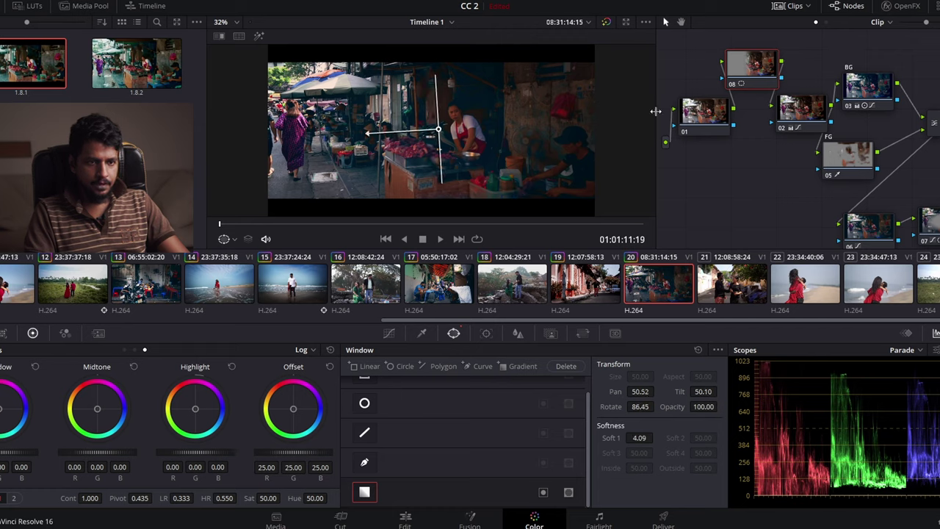
# Step: Bow node 08's luma curve upward, then straighten the shadow end of node 06's custom curve
pyautogui.click(390, 334)
pyautogui.moveTo(465, 436); pyautogui.dragTo(463, 413)
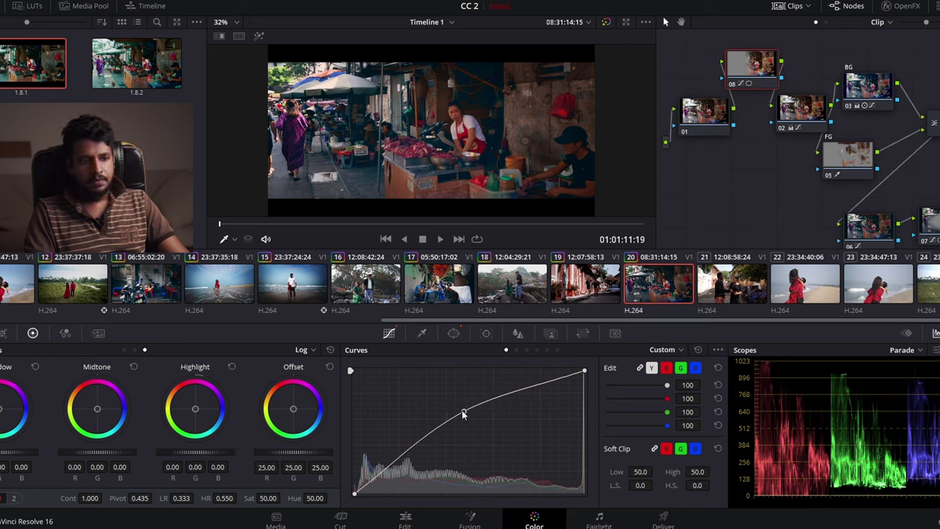
pyautogui.click(867, 216)
pyautogui.moveTo(867, 215); pyautogui.dragTo(874, 216)
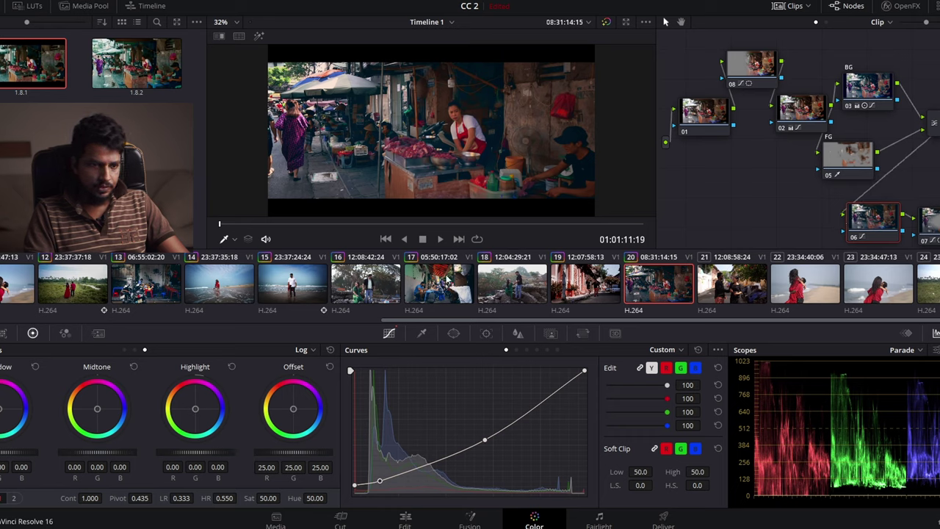
pyautogui.moveTo(485, 441); pyautogui.dragTo(482, 433)
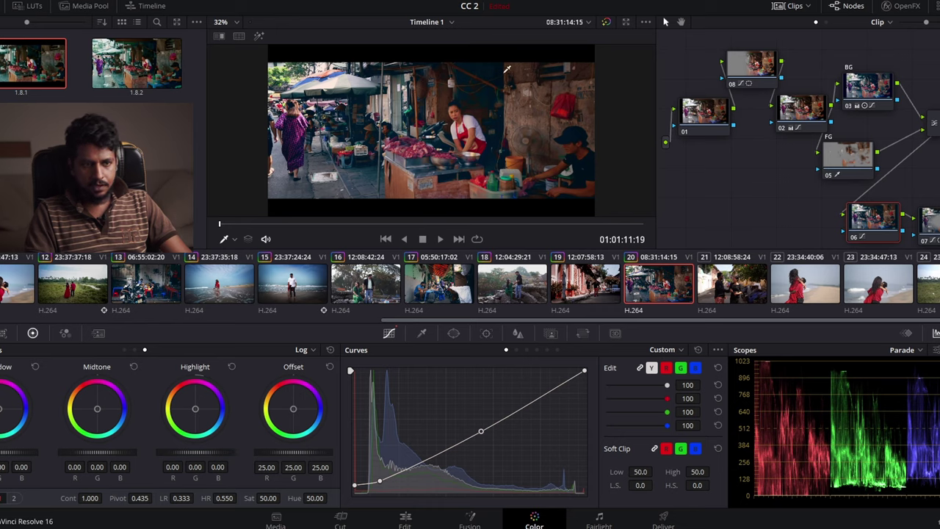
# Step: Shift the market clip's BG node offset toward blue, away from red
pyautogui.moveTo(808, 112); pyautogui.dragTo(780, 122)
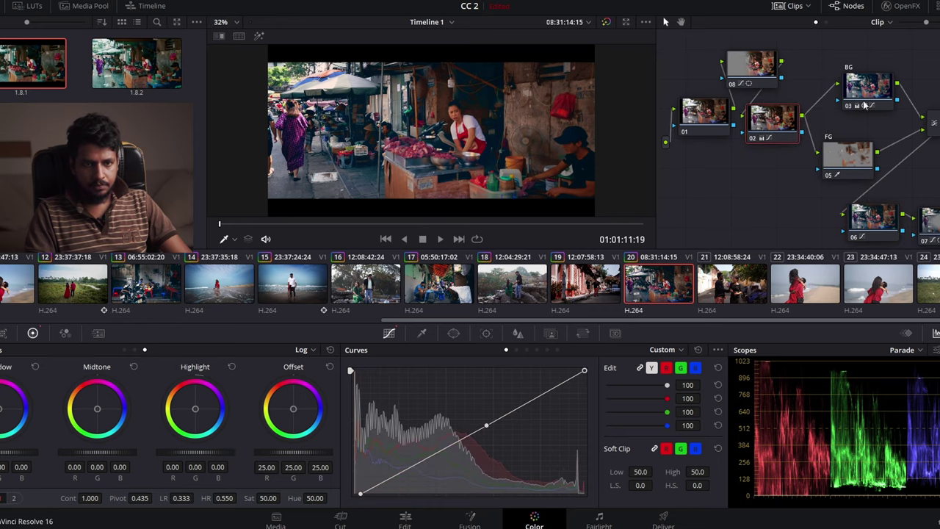
pyautogui.moveTo(862, 87); pyautogui.dragTo(854, 84)
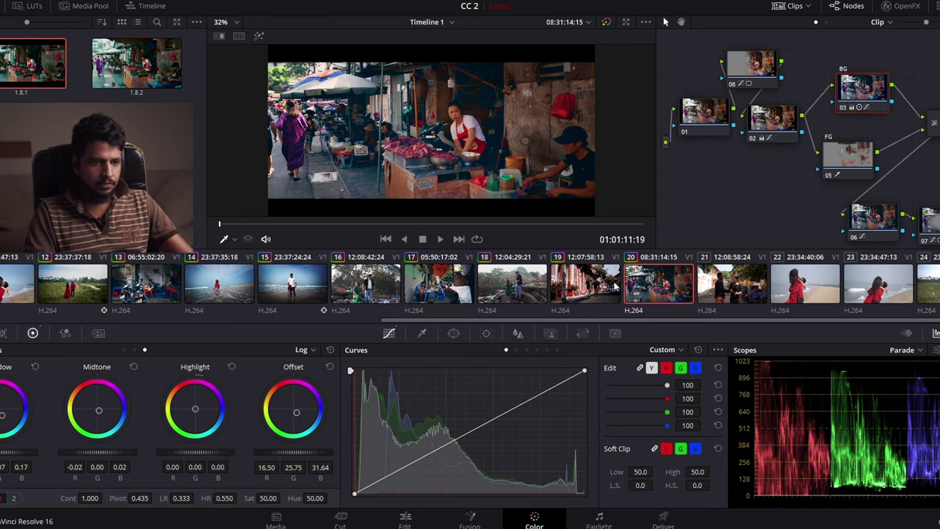
pyautogui.moveTo(298, 416)
pyautogui.mouseDown()
pyautogui.moveTo(313, 421)
pyautogui.moveTo(300, 420)
pyautogui.mouseUp()
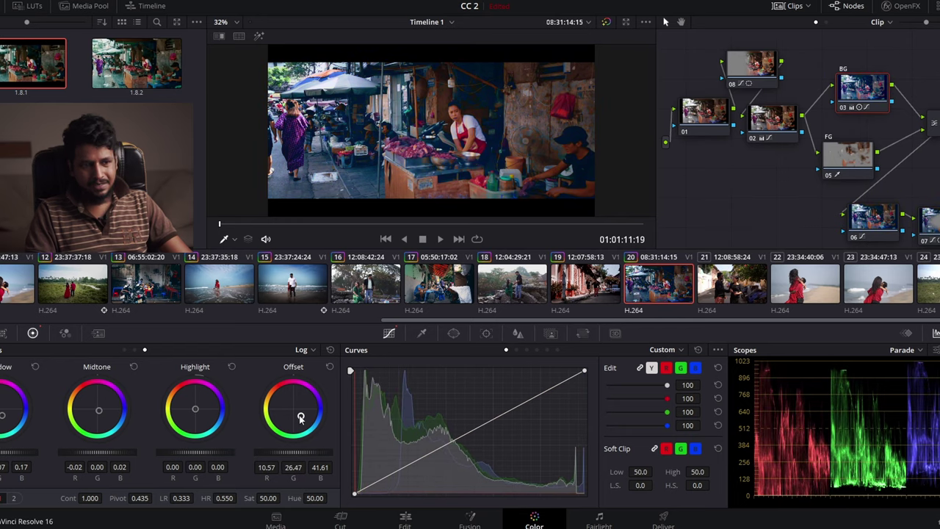
pyautogui.moveTo(299, 419); pyautogui.dragTo(298, 422)
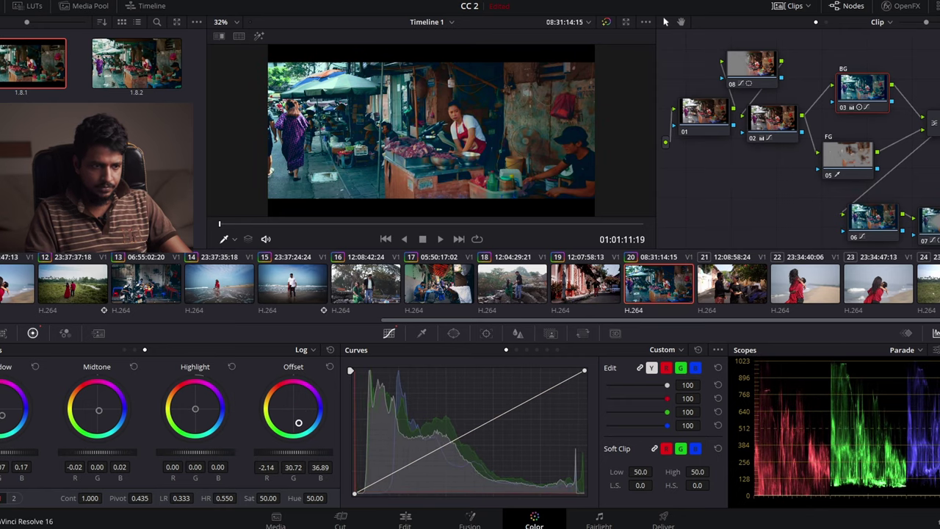
pyautogui.moveTo(298, 422); pyautogui.dragTo(296, 415)
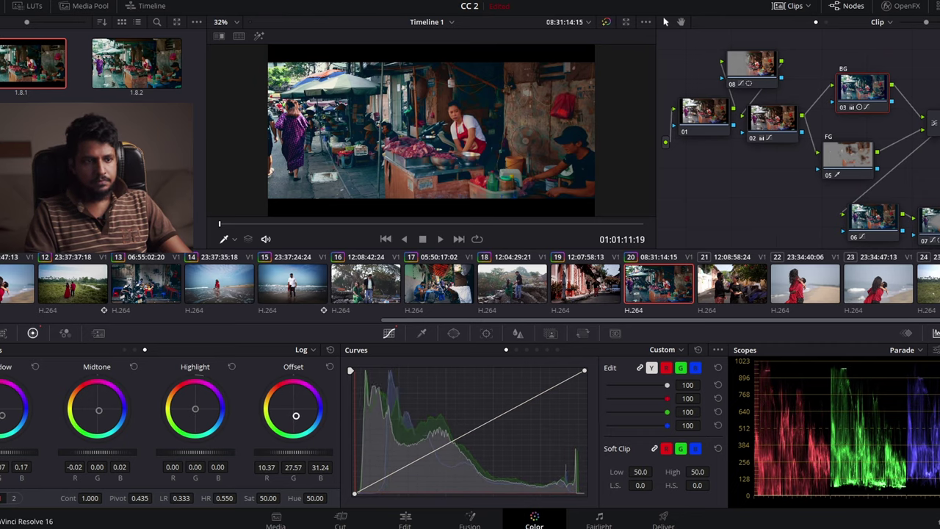
# Step: Add a serial node to street clip 21 and copy an existing grade onto beach clips 22 and 23
pyautogui.click(731, 283)
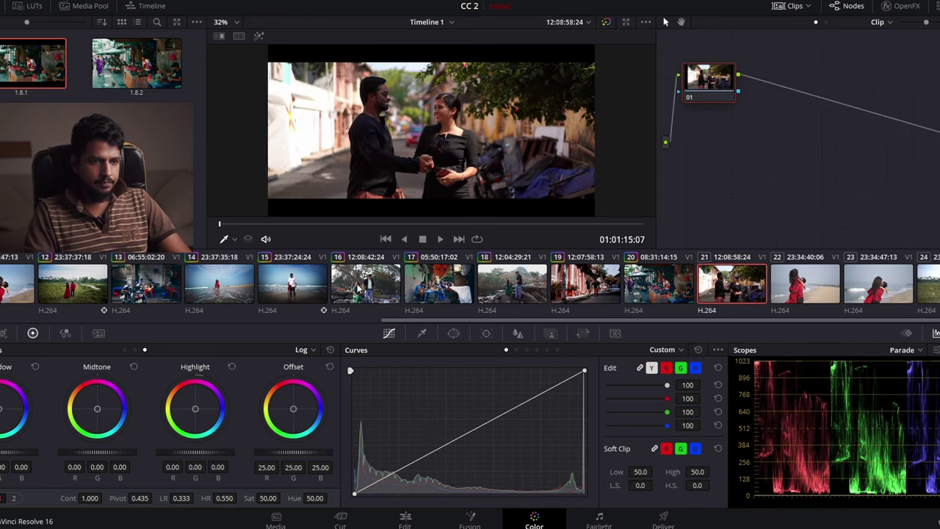
pyautogui.hotkey('alt', 's')
pyautogui.press('Down')
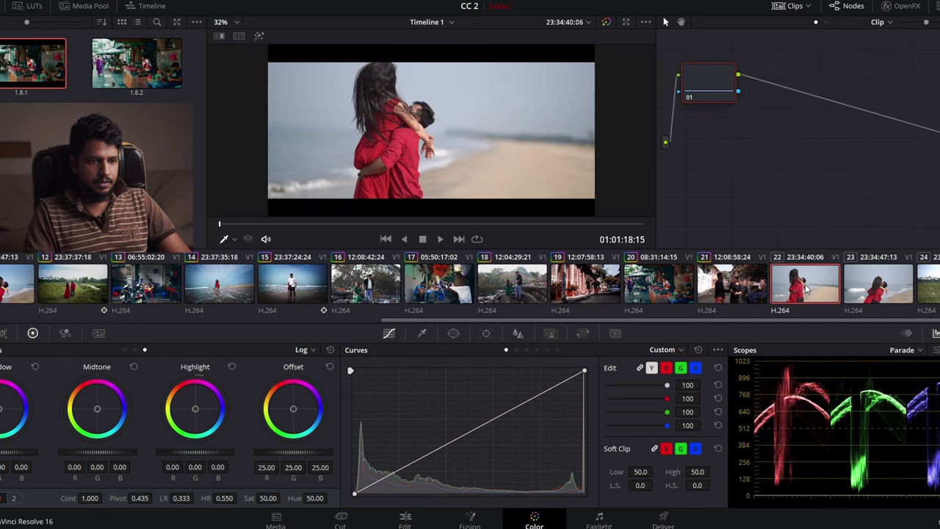
pyautogui.middleClick(223, 284)
pyautogui.press('Down')
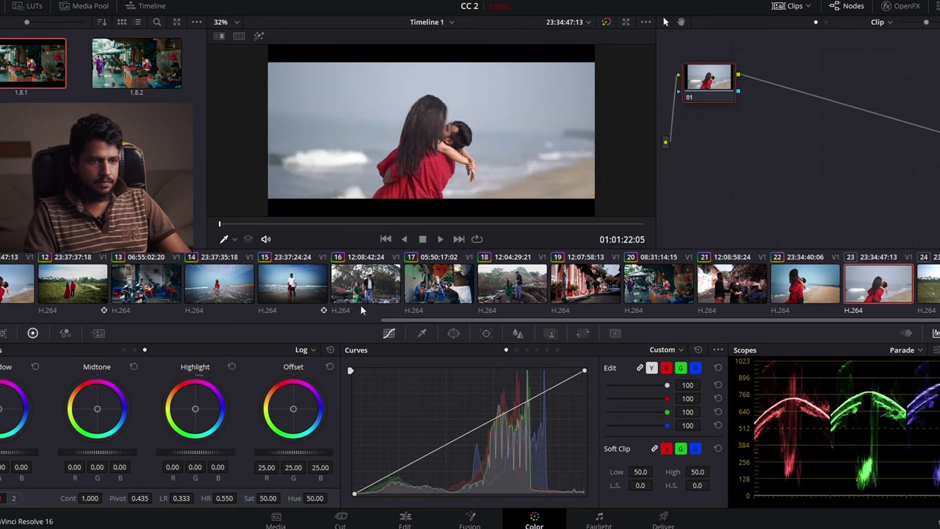
pyautogui.middleClick(301, 290)
# Step: Watch ungraded field clip 24 full screen and replay its last few seconds
pyautogui.press('Down')
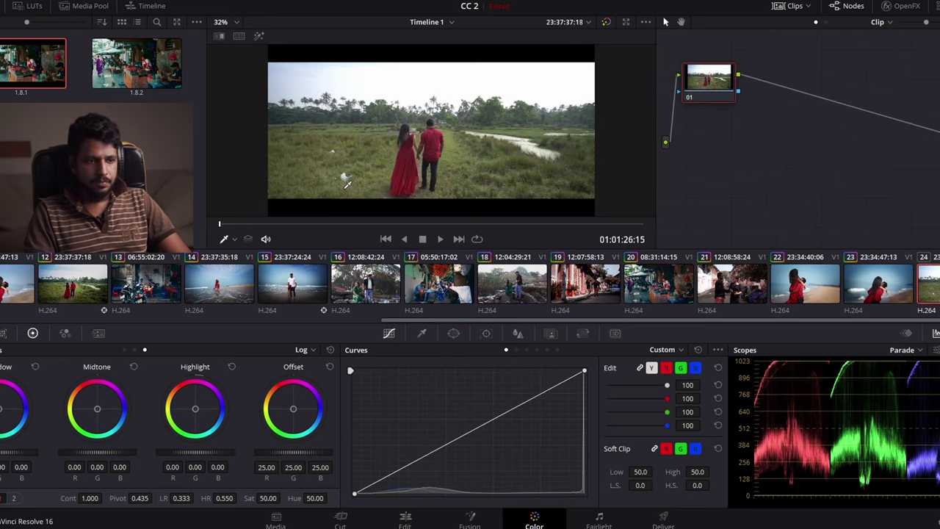
pyautogui.press('space')
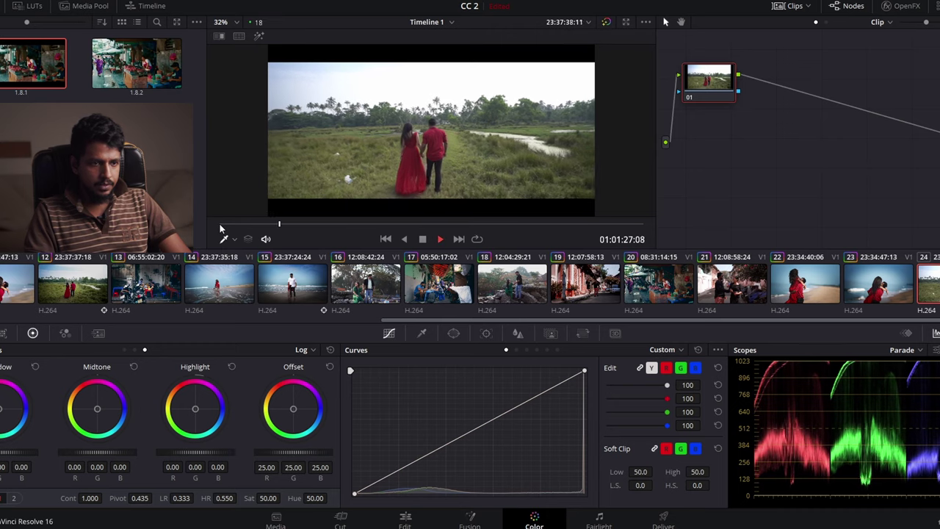
pyautogui.press('space')
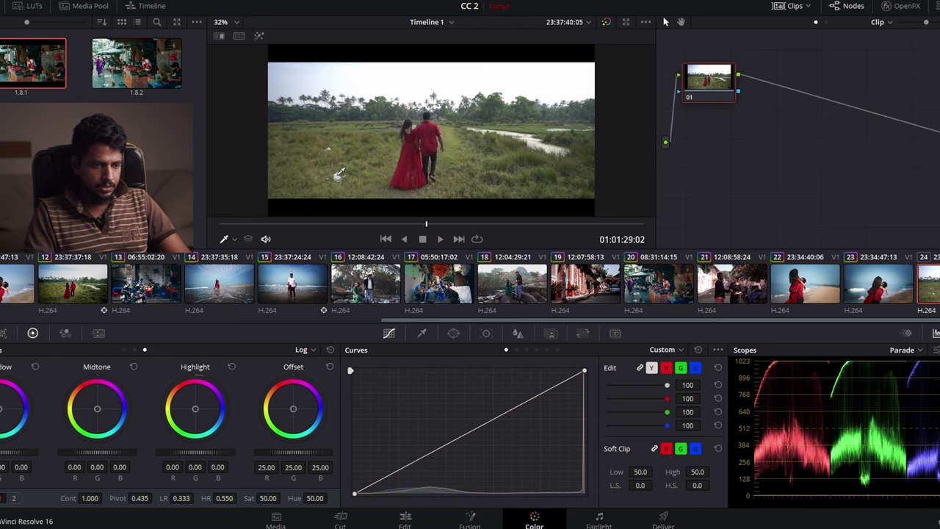
pyautogui.hotkey('ctrl', 'f')
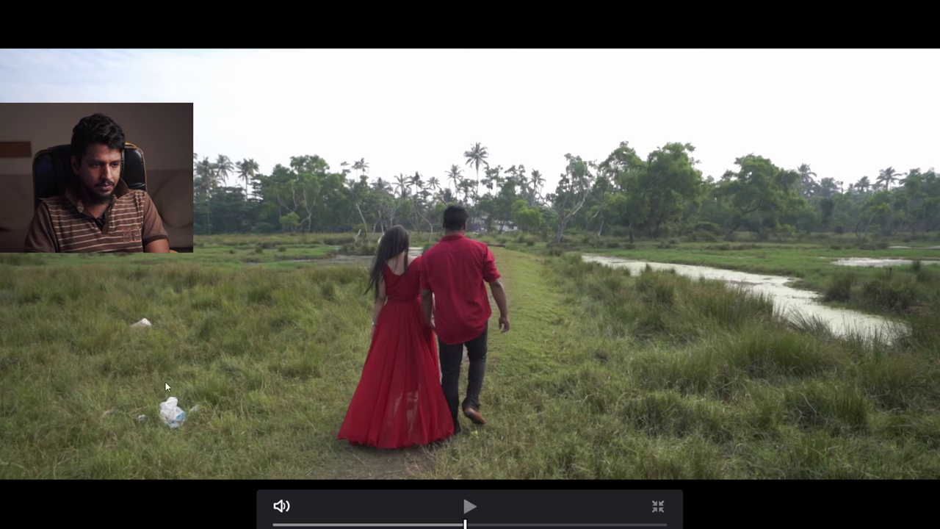
pyautogui.press('Escape')
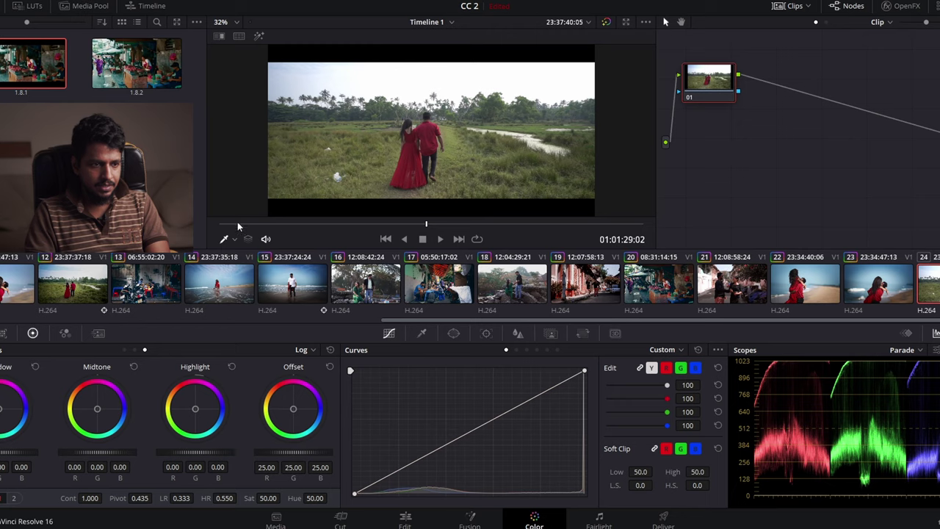
pyautogui.press('/')
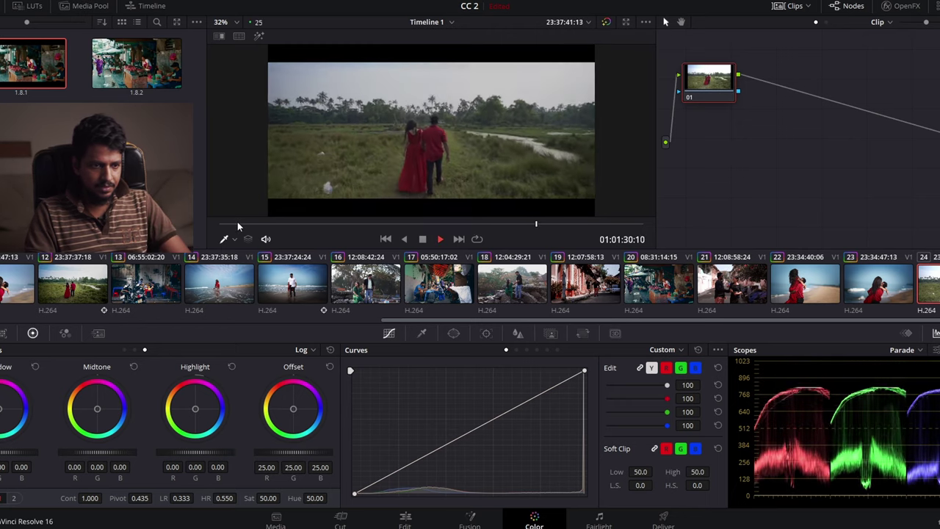
# Step: On the Edit page, stabilize field clip C6205 using the Inspector's Stabilization settings
pyautogui.click(405, 520)
pyautogui.click(562, 420)
pyautogui.click(574, 453)
pyautogui.click(930, 6)
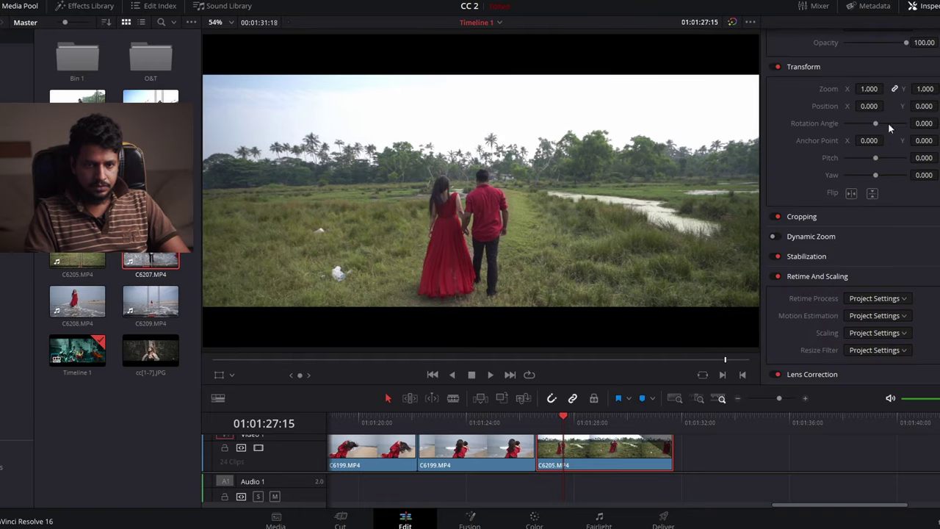
pyautogui.click(807, 257)
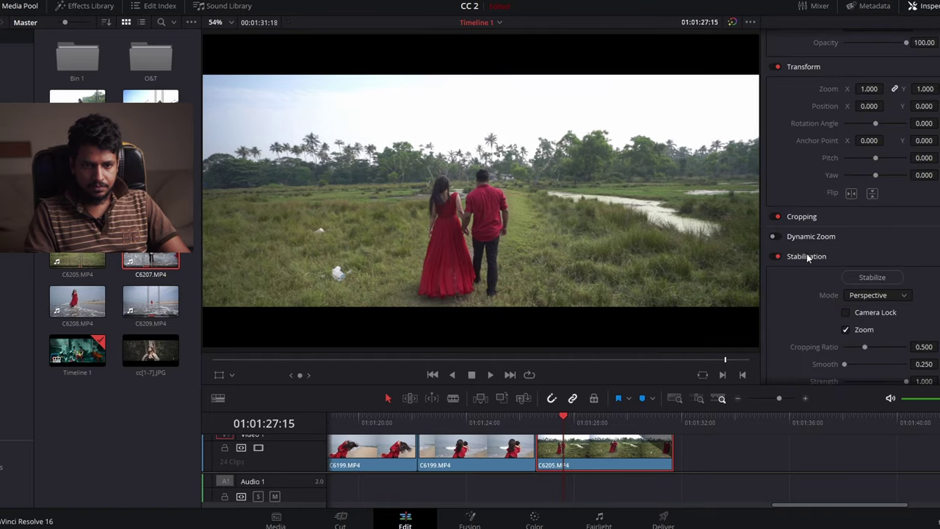
pyautogui.click(878, 277)
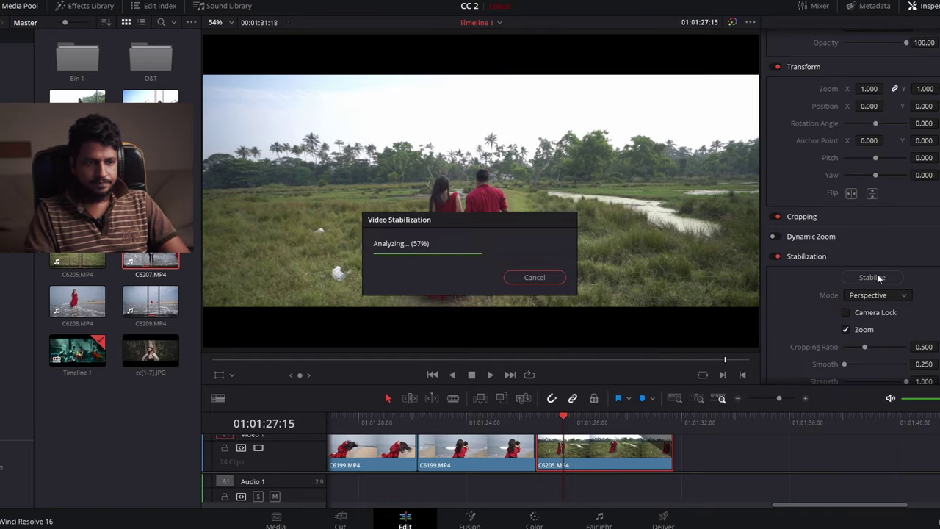
# Step: Play back the stabilized shot twice, then return to the Color page at 01:01:27:19
pyautogui.click(541, 424)
pyautogui.press('space')
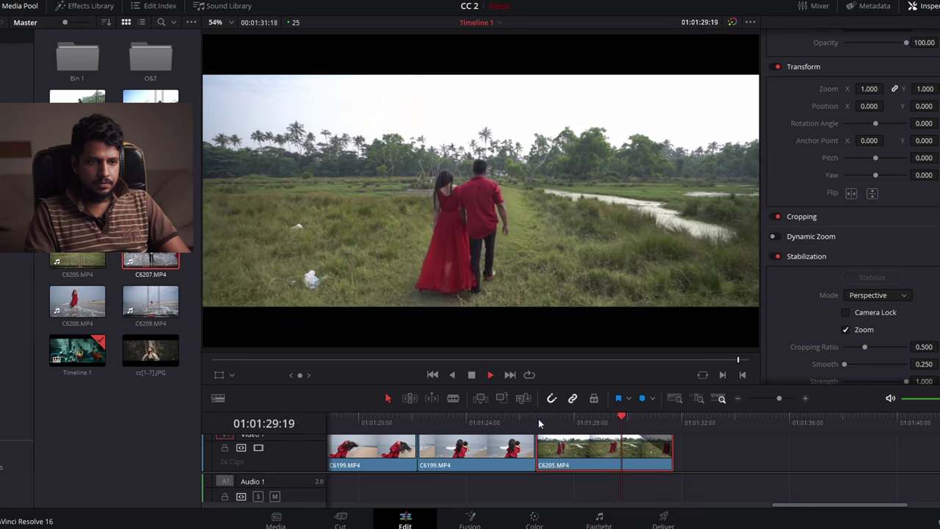
pyautogui.press('space')
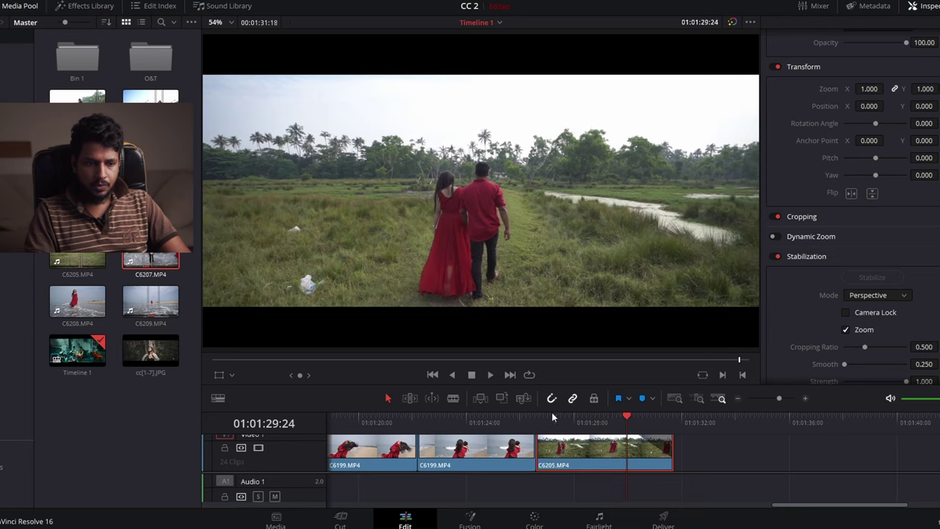
pyautogui.click(556, 419)
pyautogui.moveTo(556, 423); pyautogui.dragTo(547, 425)
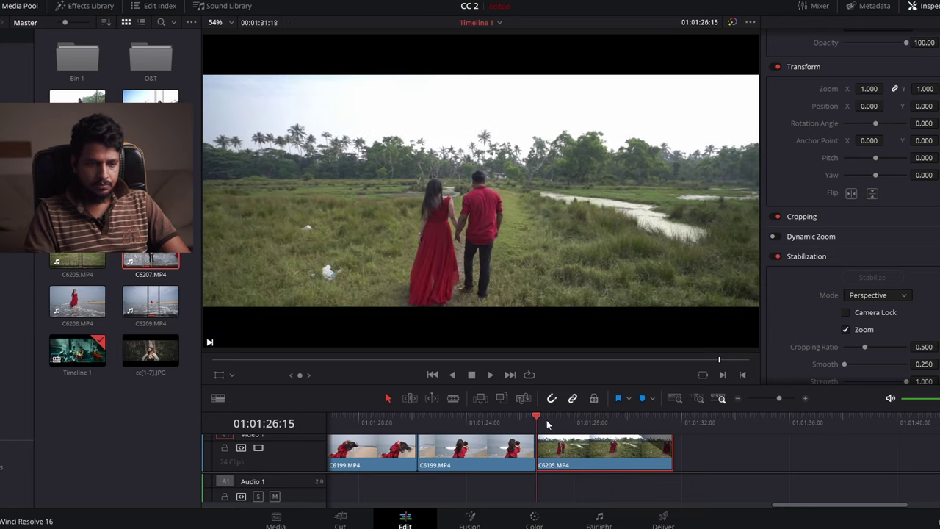
pyautogui.press('space')
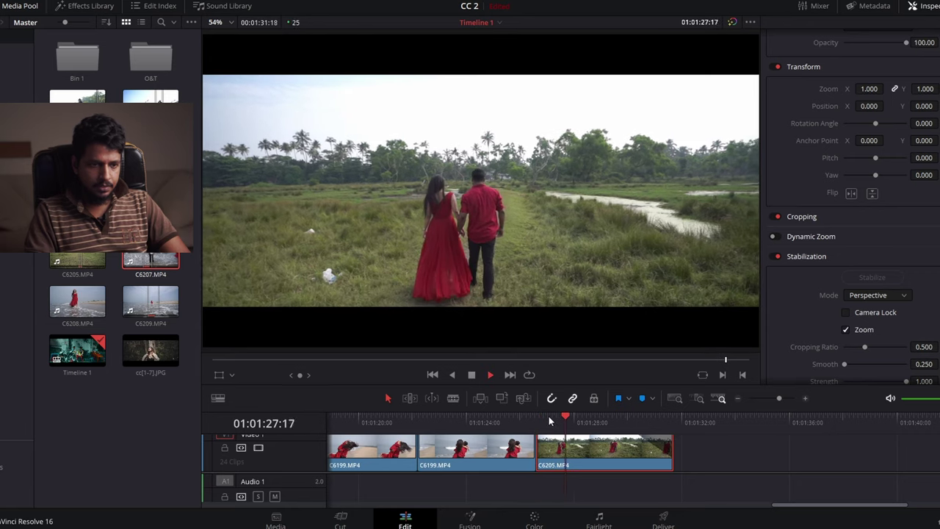
pyautogui.press('space')
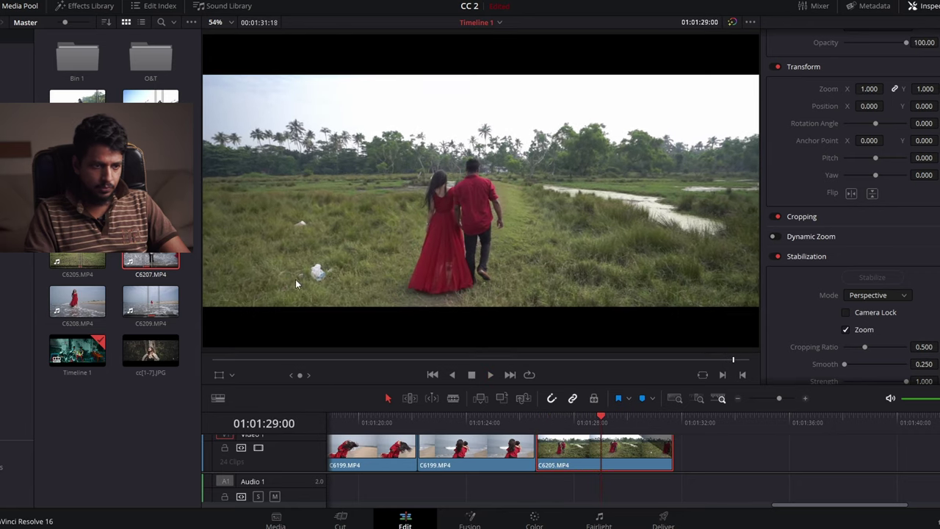
pyautogui.click(568, 420)
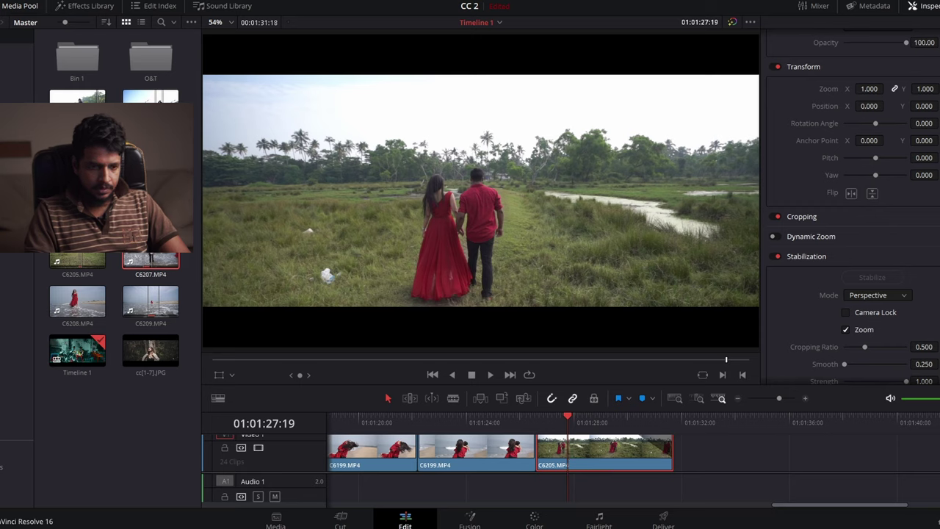
pyautogui.click(535, 519)
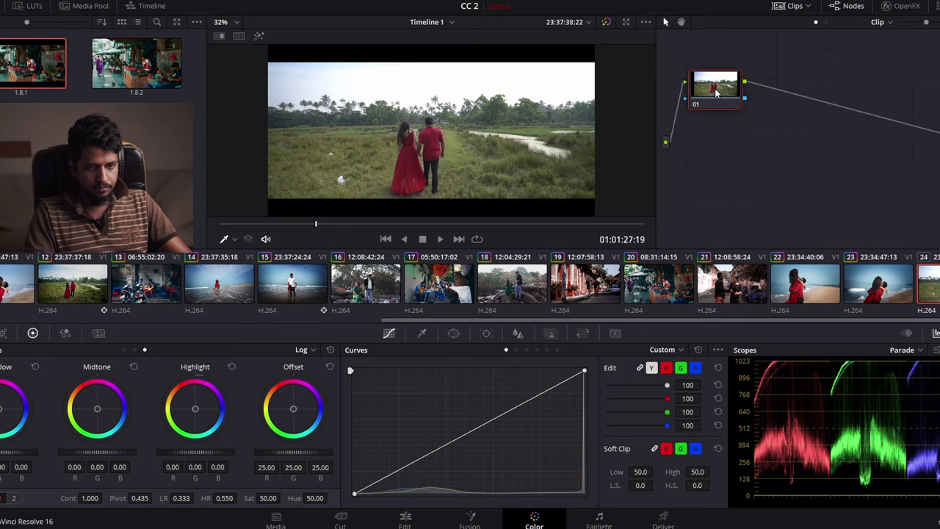
# Step: Add serial node 02 after node 01, arrange it in the graph, and hide the clip thumbnails
pyautogui.hotkey('alt', 's')
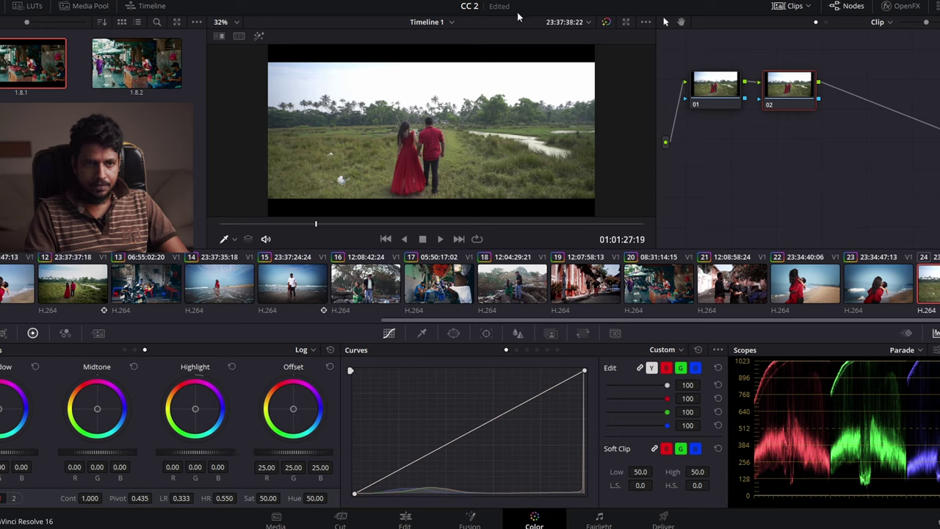
pyautogui.moveTo(491, 8)
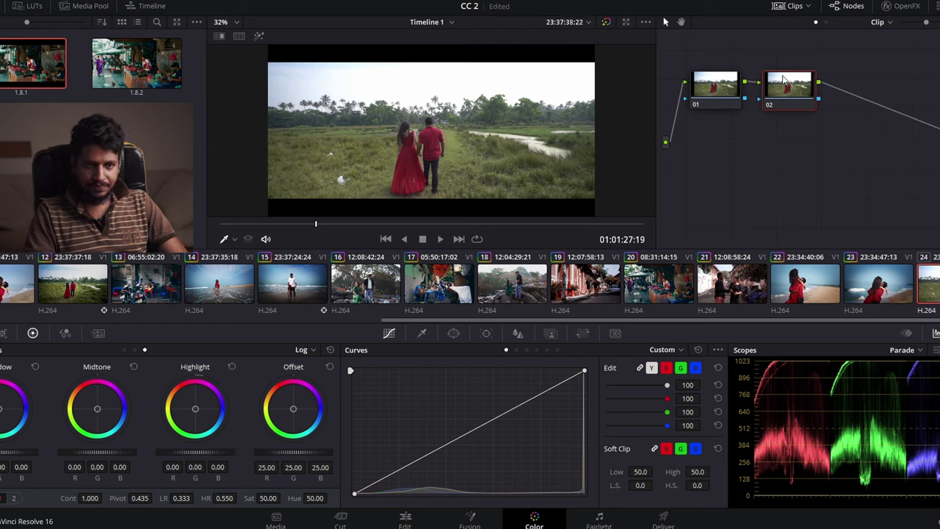
pyautogui.click(722, 96)
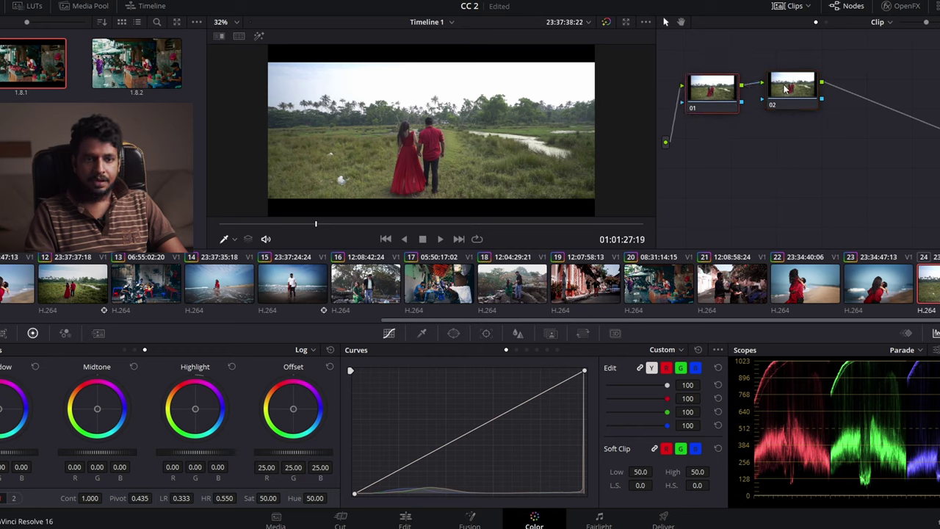
pyautogui.scroll(2, 756, 95)
pyautogui.click(800, 99)
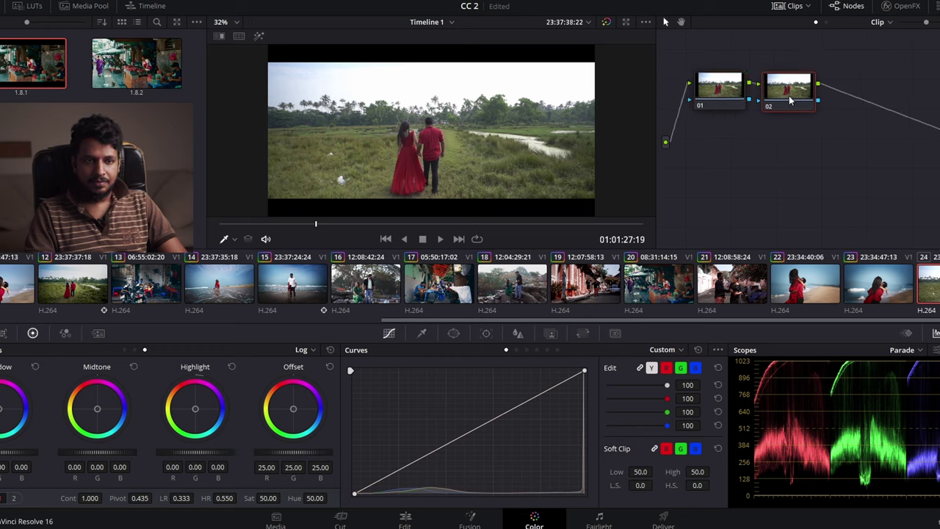
pyautogui.moveTo(798, 101)
pyautogui.mouseDown()
pyautogui.moveTo(783, 90)
pyautogui.moveTo(807, 93)
pyautogui.mouseUp()
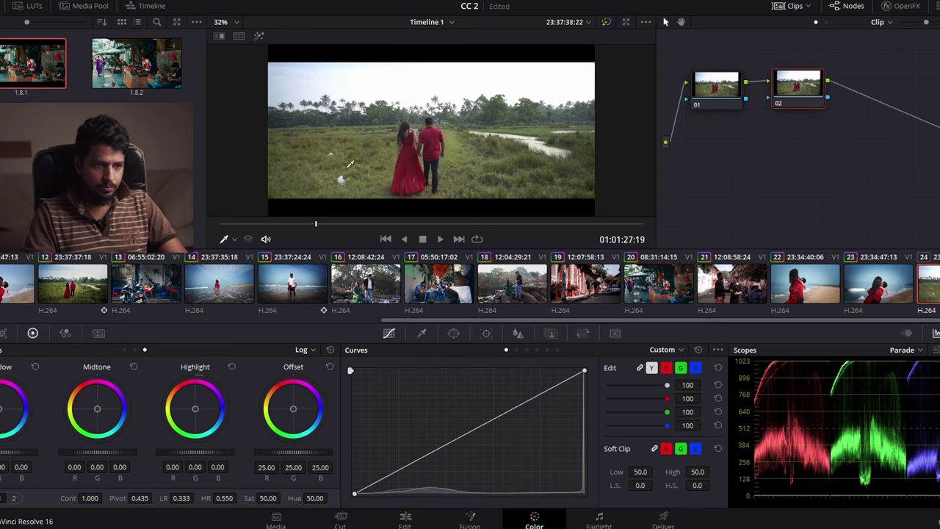
pyautogui.hotkey('ctrl', 'shift', 'c')
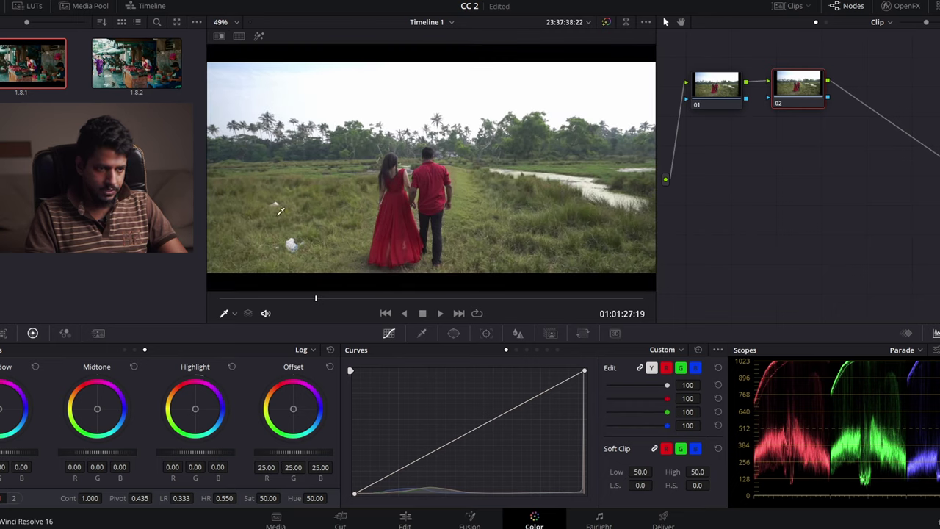
# Step: Draw a curve window around the grass litter on node 02, add outside node 03, and soften it to 1.06
pyautogui.click(454, 334)
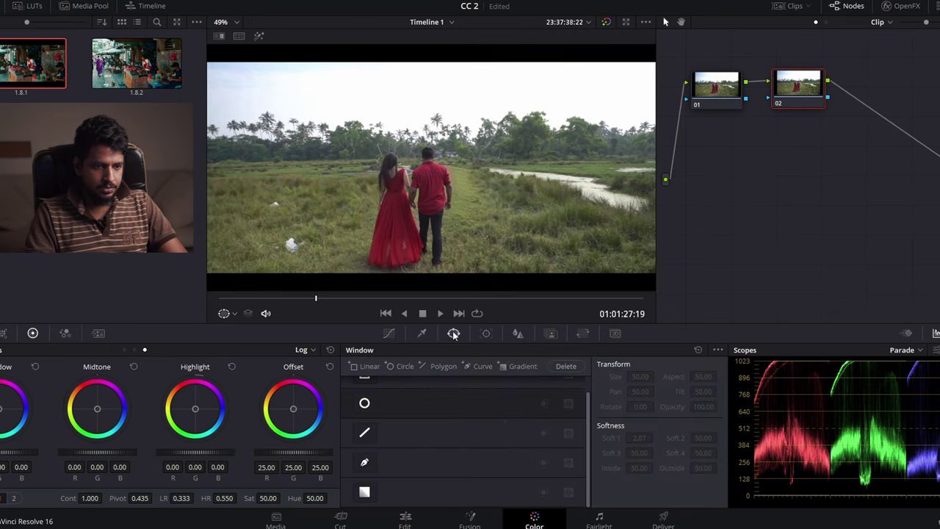
pyautogui.click(364, 462)
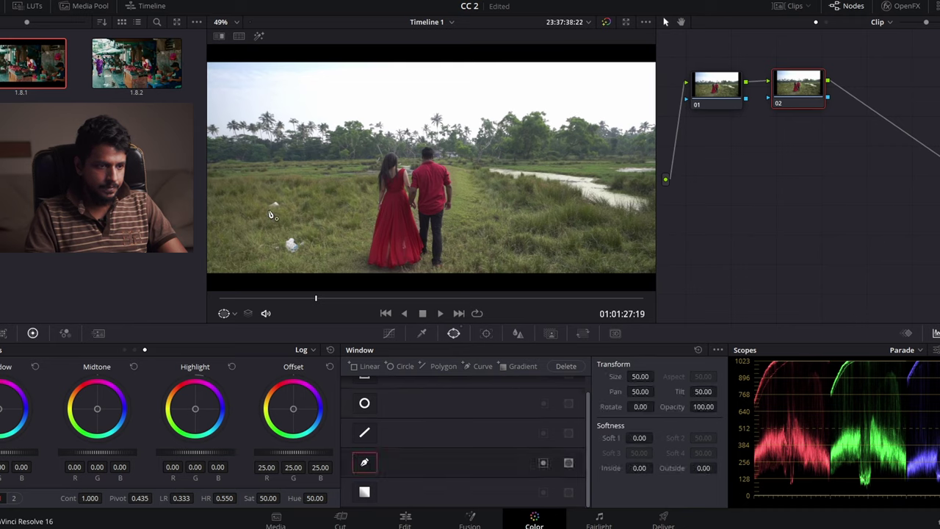
pyautogui.click(264, 208)
pyautogui.click(264, 204)
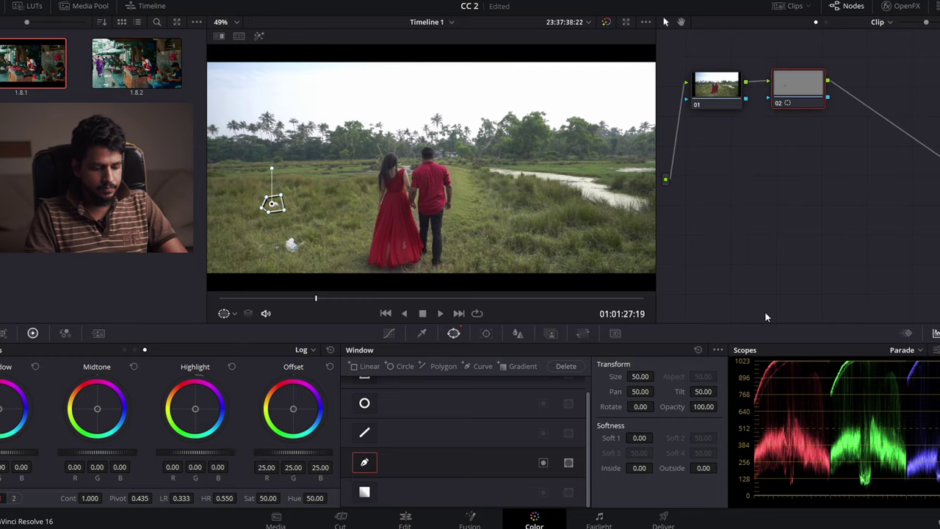
pyautogui.hotkey('alt', 'o')
pyautogui.hotkey('shift', 'h')
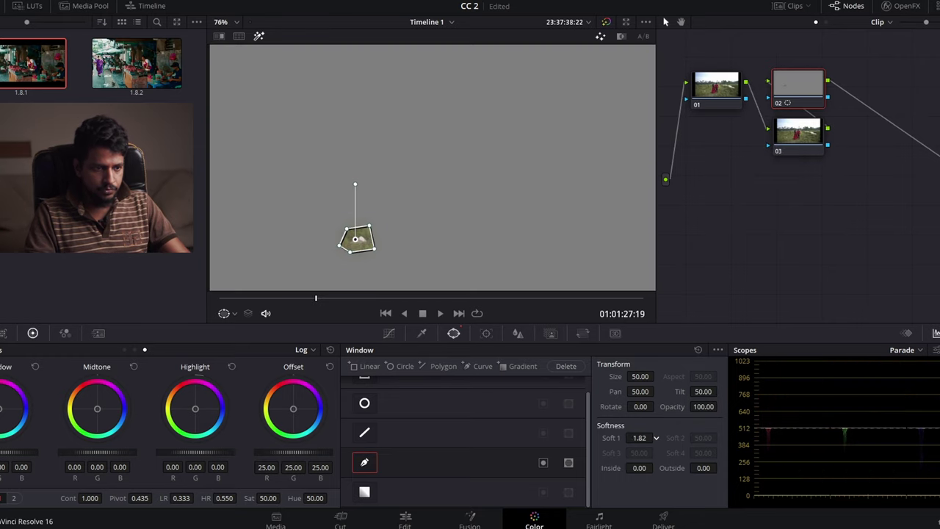
pyautogui.moveTo(655, 438); pyautogui.dragTo(676, 453)
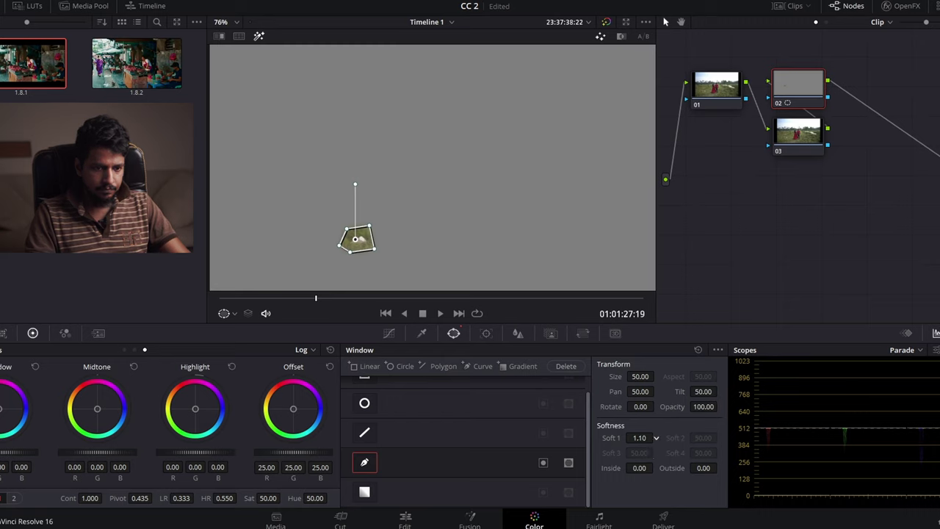
pyautogui.hotkey('shift', 'h')
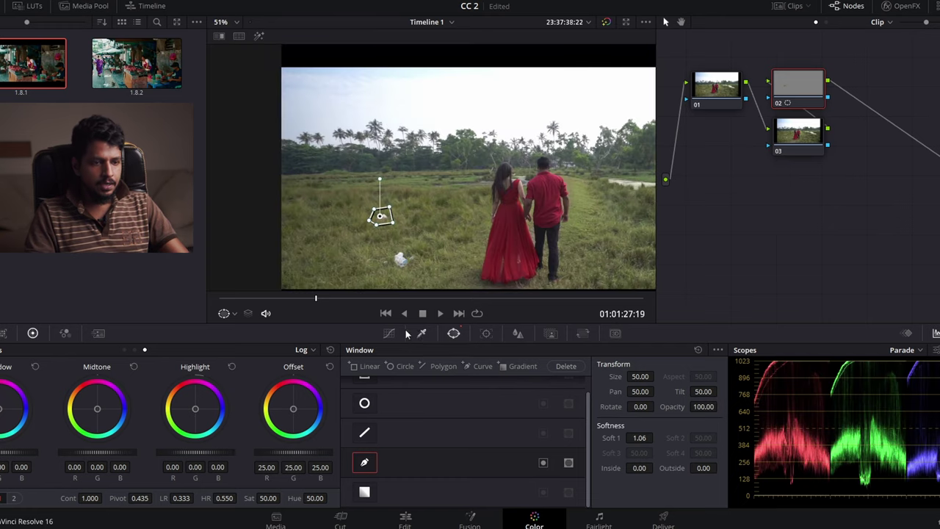
# Step: Track the litter window in reverse and forward through the field clip, then check a mid-clip frame
pyautogui.click(487, 334)
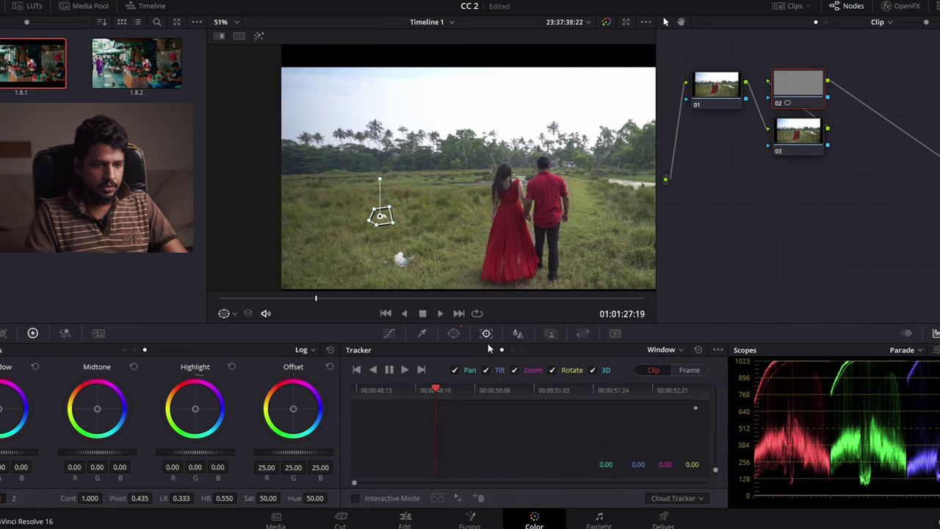
pyautogui.click(373, 370)
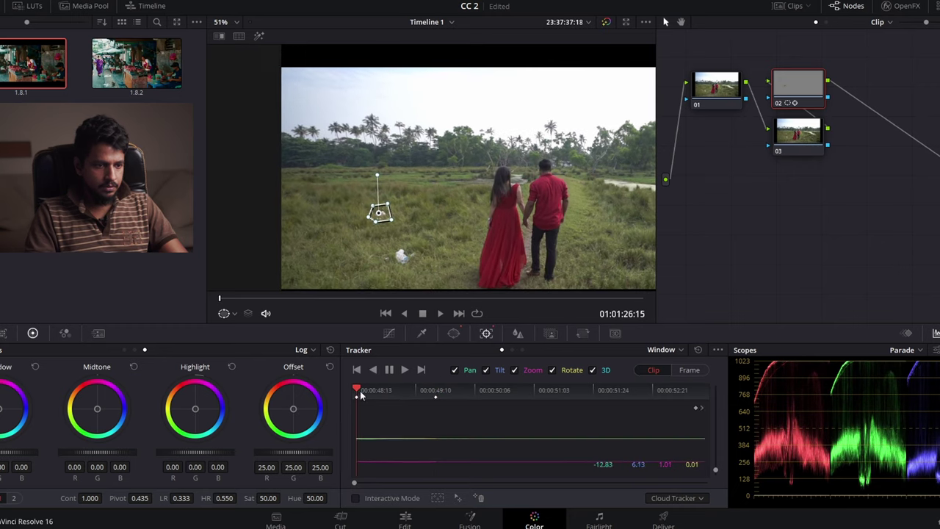
pyautogui.moveTo(357, 389); pyautogui.dragTo(439, 391)
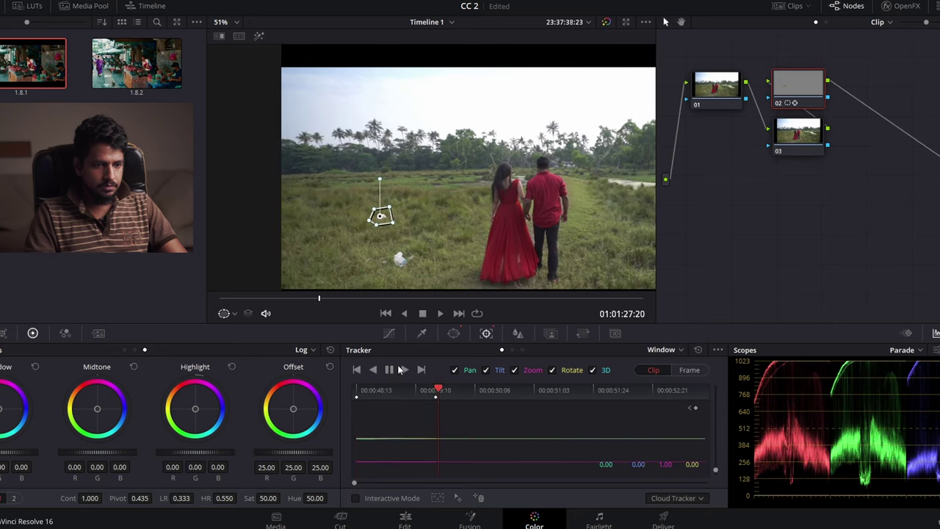
pyautogui.click(402, 369)
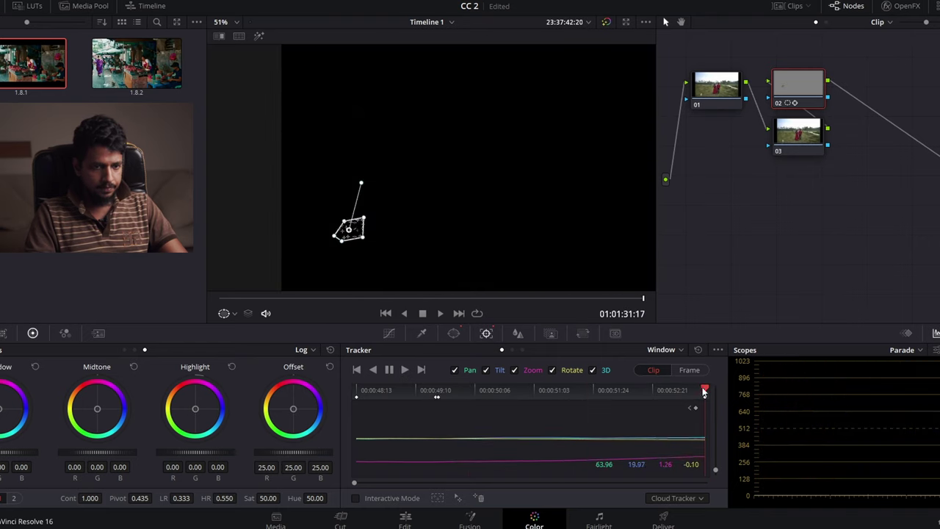
pyautogui.moveTo(703, 393); pyautogui.dragTo(471, 412)
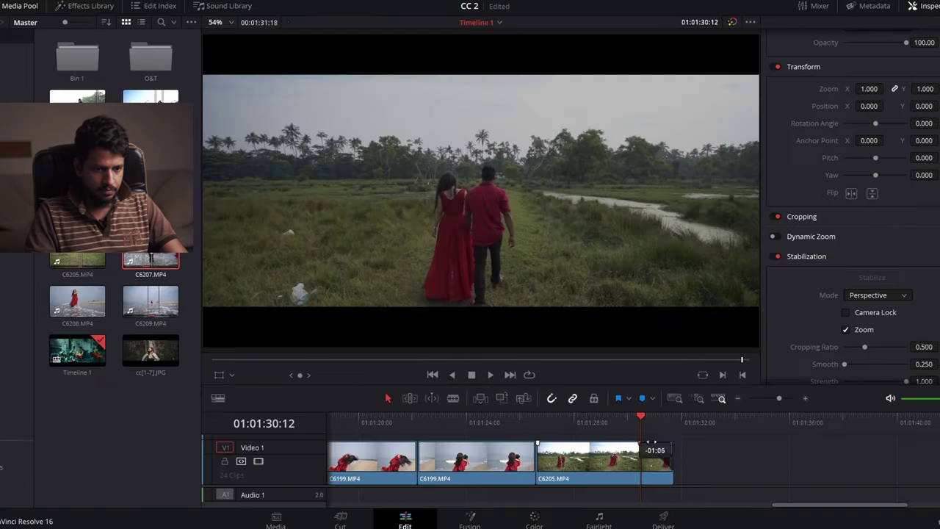
# Step: Move the litter window right onto clean grass, to Pan 51.37 and Tilt 50.07
pyautogui.click(533, 519)
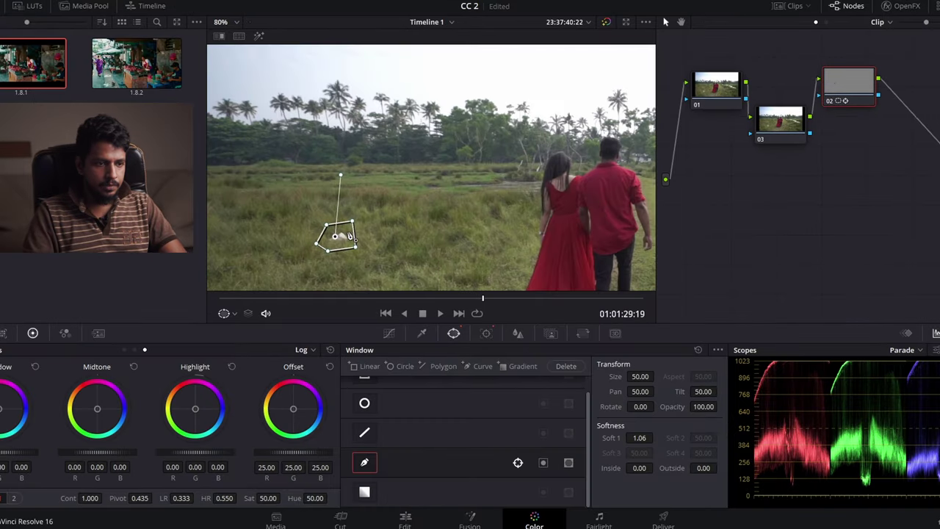
pyautogui.moveTo(379, 241); pyautogui.dragTo(409, 247)
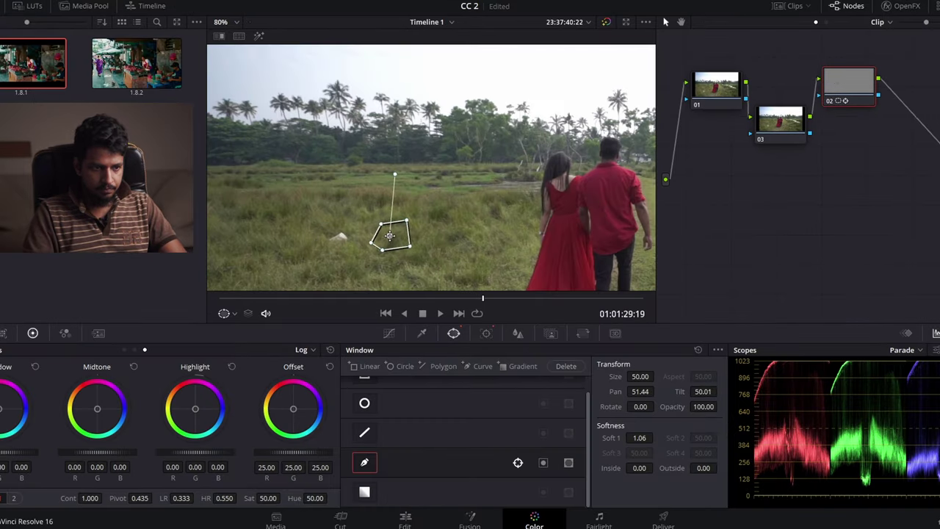
pyautogui.moveTo(388, 235); pyautogui.dragTo(386, 235)
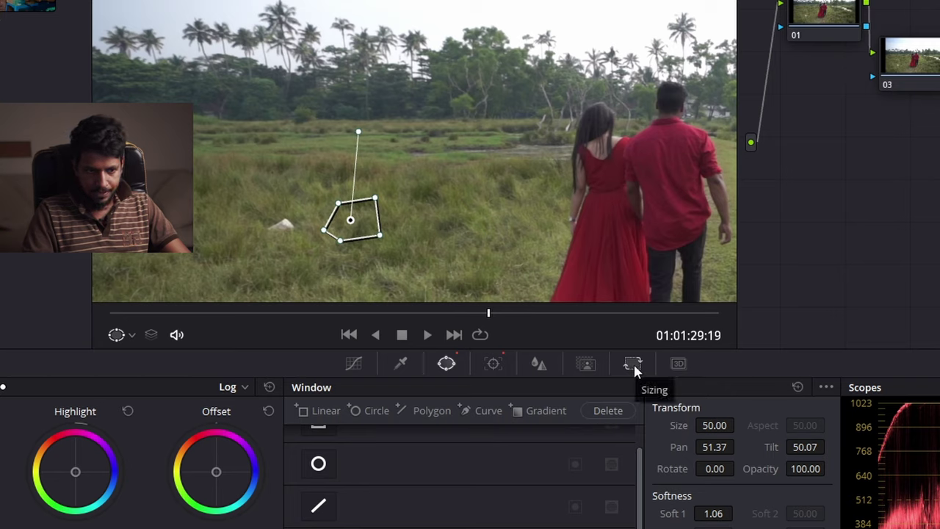
# Step: Set node 02's Node Sizing pan to -113 so the grass patch covers the litter
pyautogui.click(633, 363)
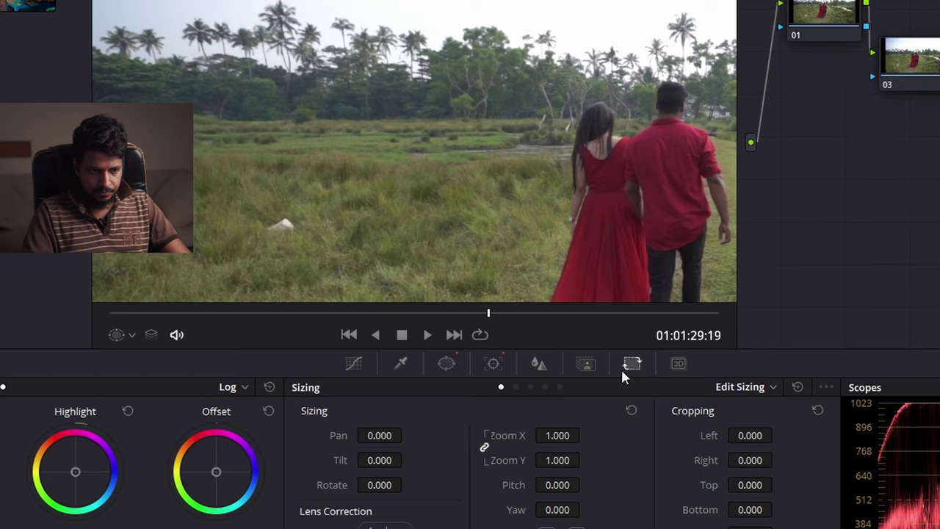
pyautogui.click(771, 389)
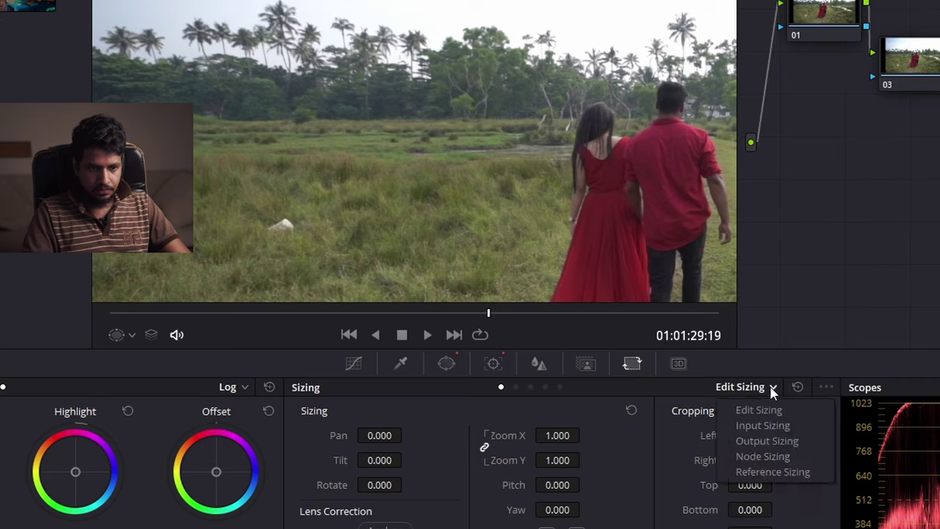
pyautogui.click(749, 457)
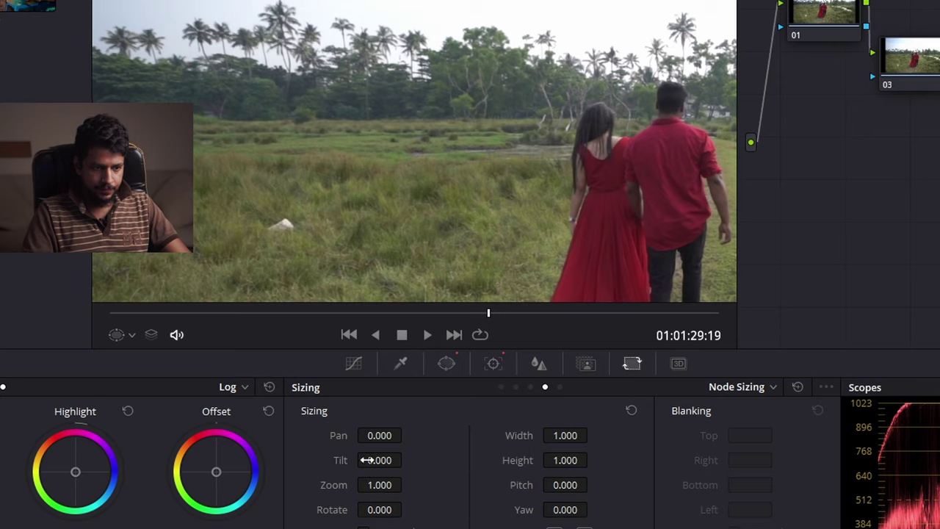
pyautogui.moveTo(379, 437); pyautogui.dragTo(406, 435)
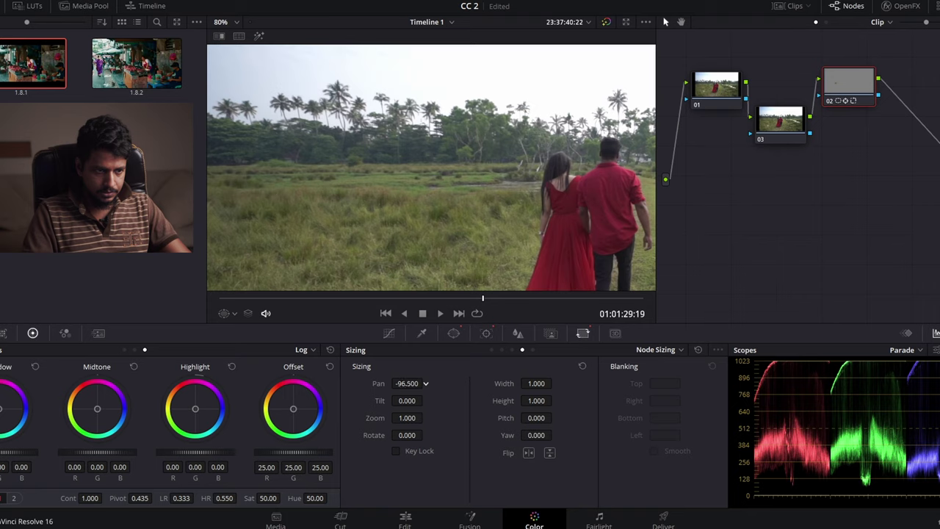
pyautogui.moveTo(408, 384); pyautogui.dragTo(409, 384)
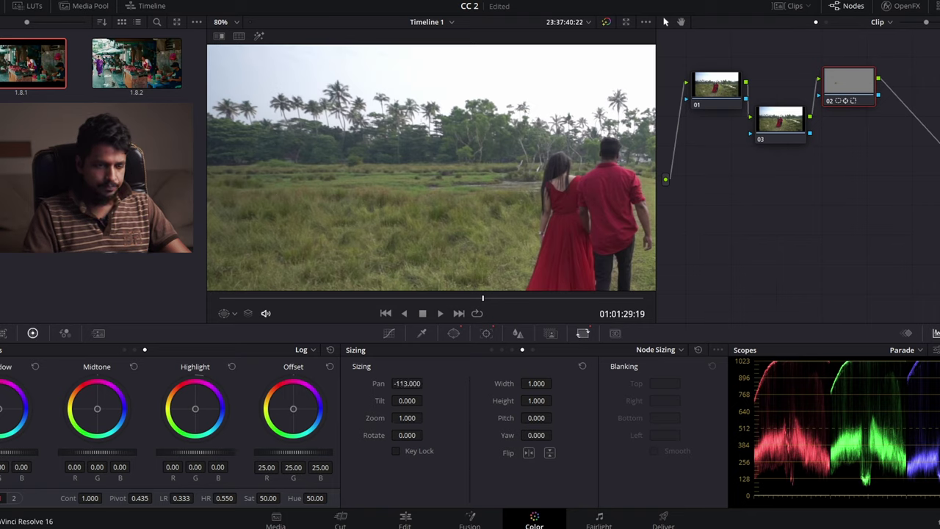
# Step: Play back the clip to check the patch, then rearrange nodes 02 and 03 in the graph
pyautogui.moveTo(472, 301)
pyautogui.mouseDown()
pyautogui.moveTo(248, 316)
pyautogui.moveTo(602, 300)
pyautogui.mouseUp()
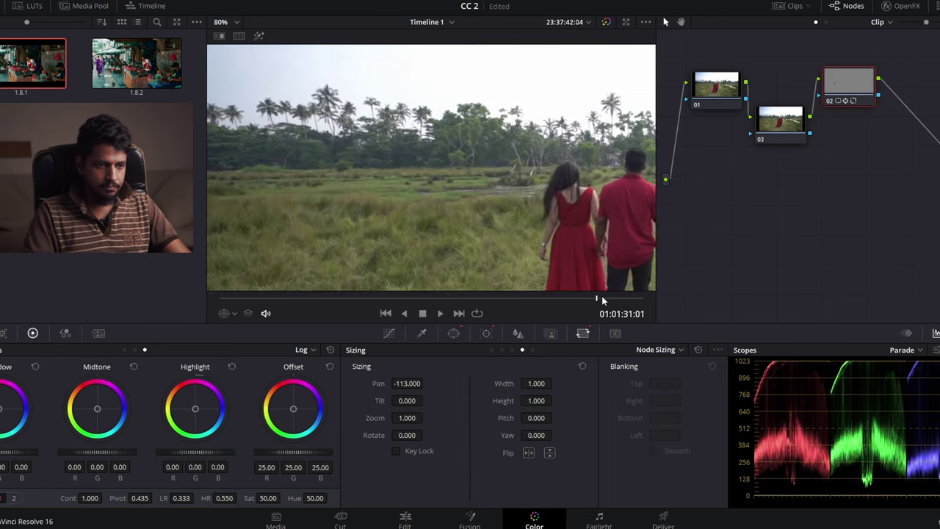
pyautogui.moveTo(602, 300); pyautogui.dragTo(219, 301)
pyautogui.press('space')
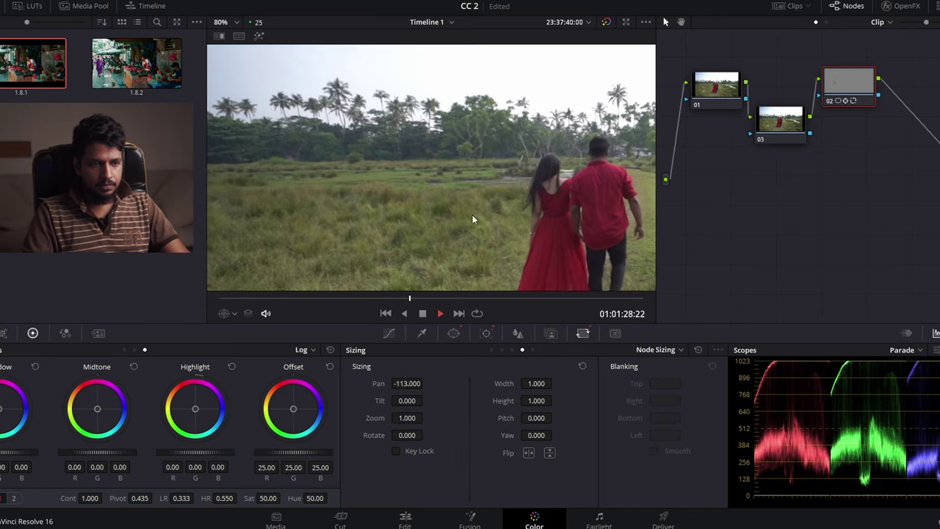
pyautogui.press('space')
pyautogui.scroll(-3, 421, 188)
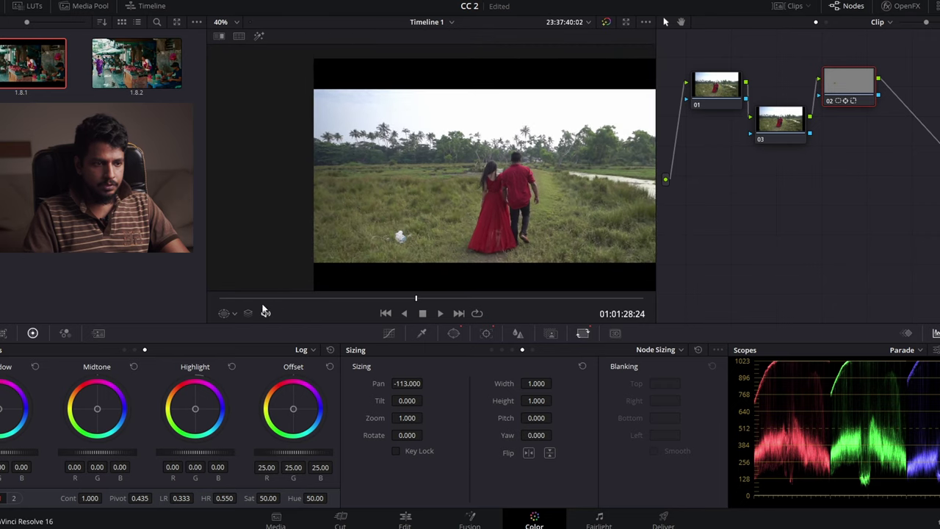
pyautogui.click(232, 298)
pyautogui.press('space')
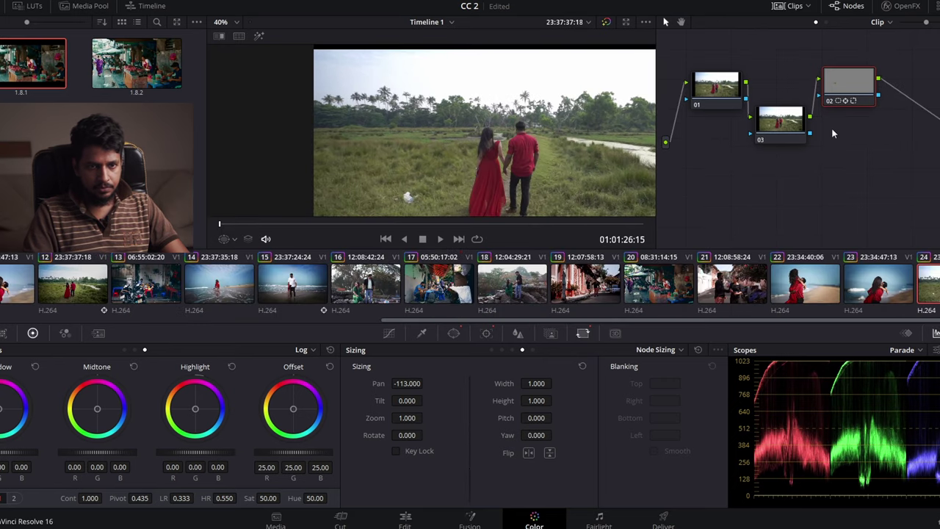
pyautogui.moveTo(780, 124); pyautogui.dragTo(772, 125)
pyautogui.moveTo(850, 89); pyautogui.dragTo(907, 93)
pyautogui.moveTo(773, 125); pyautogui.dragTo(781, 136)
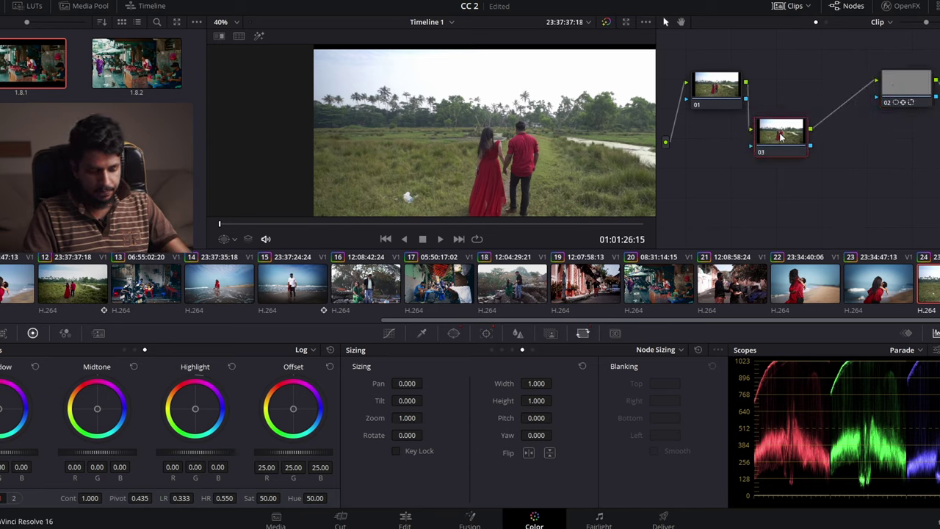
# Step: Add node 04 with a softened curve window around the second piece of litter
pyautogui.hotkey('alt', 's')
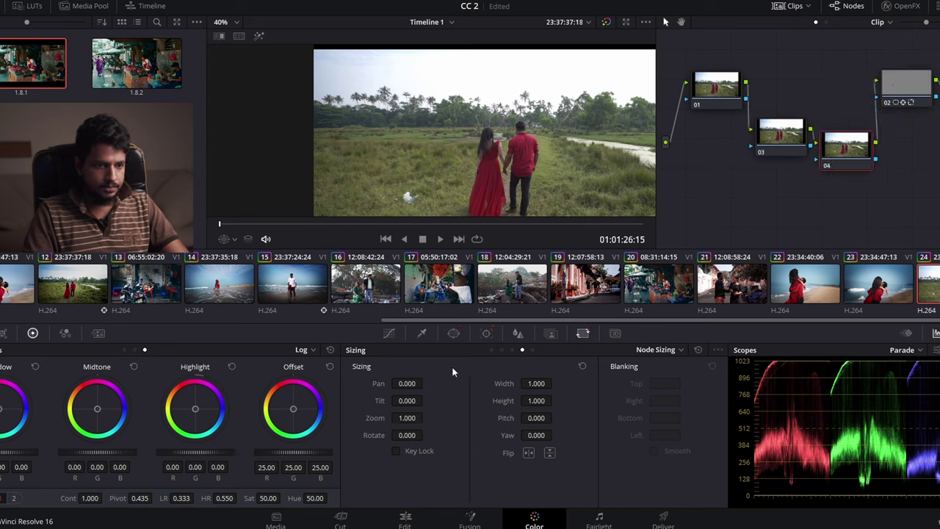
pyautogui.click(453, 333)
pyautogui.click(367, 463)
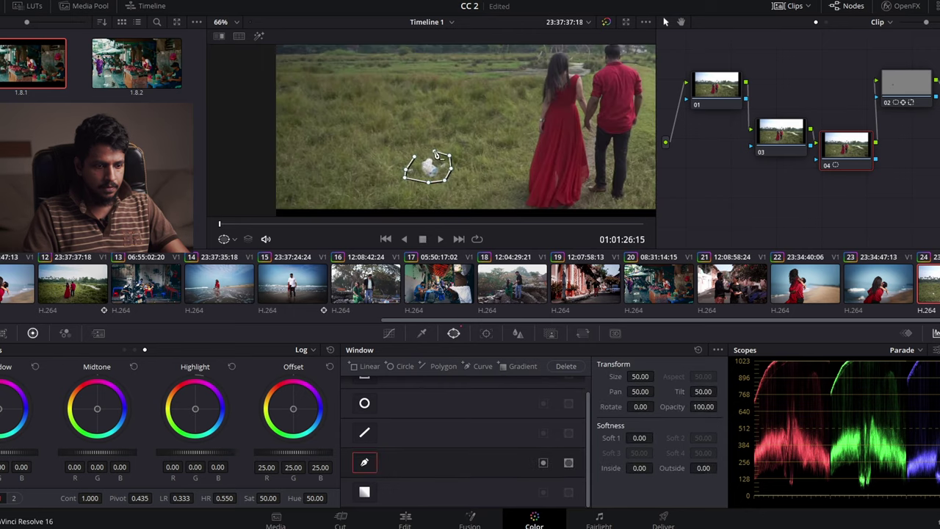
pyautogui.click(415, 157)
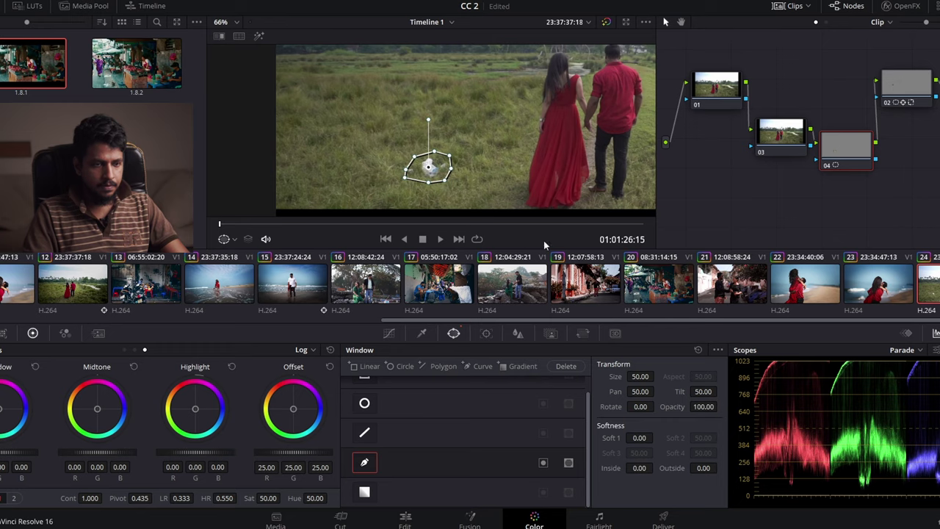
pyautogui.moveTo(642, 439); pyautogui.dragTo(663, 438)
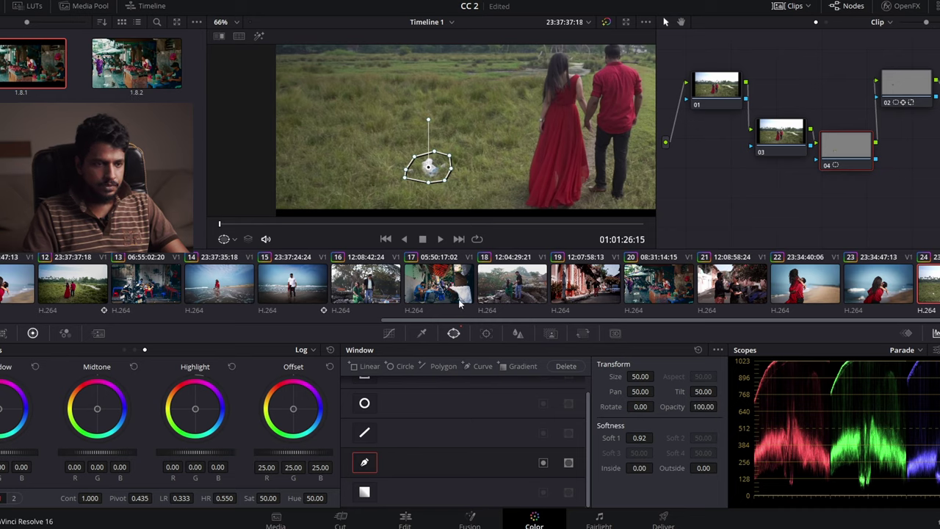
# Step: Track the new window forward, then move it from the first frame onto clean grass
pyautogui.click(494, 335)
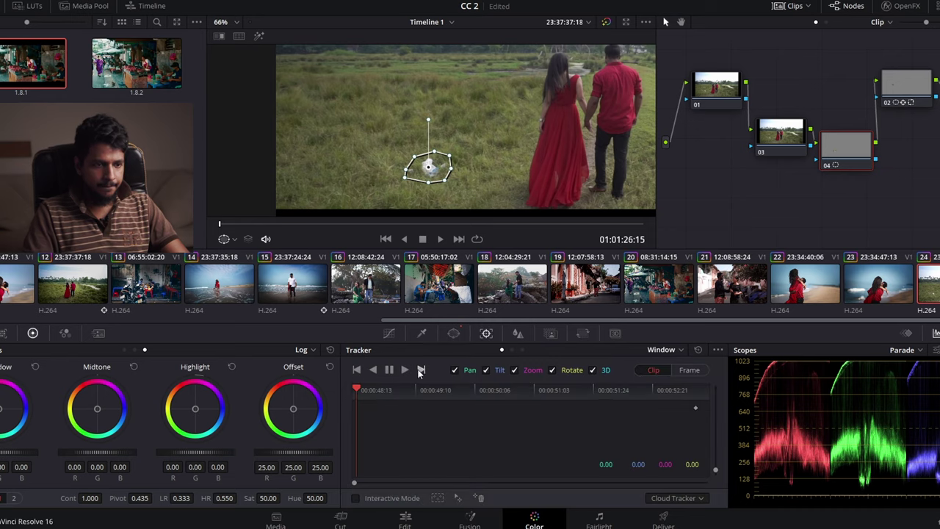
pyautogui.click(405, 370)
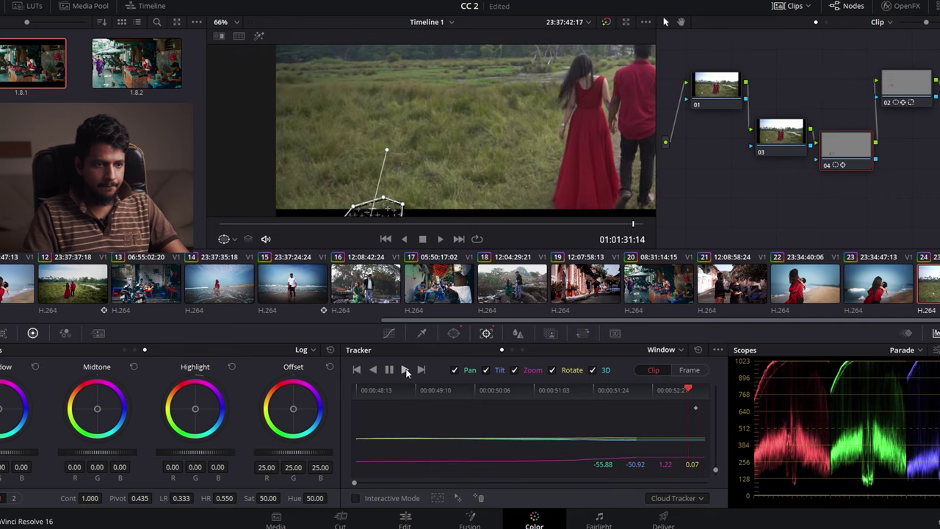
pyautogui.press('Home')
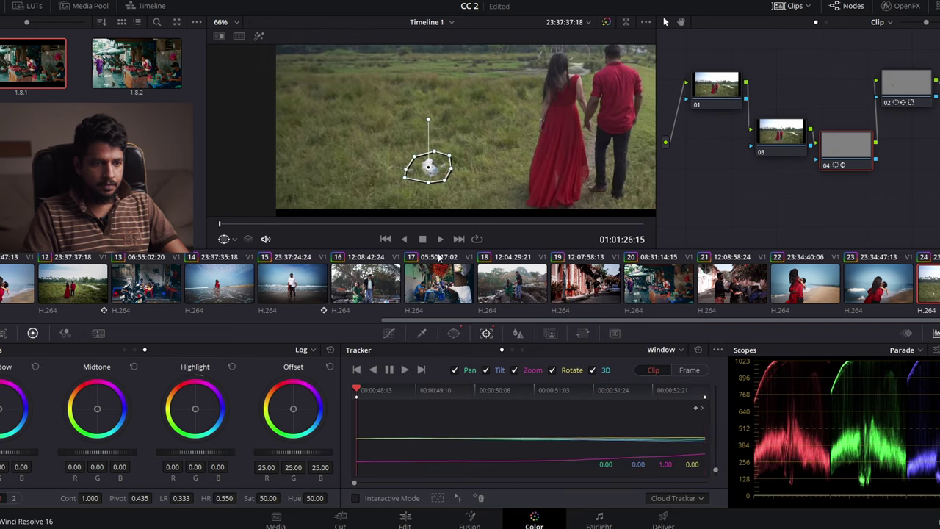
pyautogui.moveTo(441, 171); pyautogui.dragTo(493, 166)
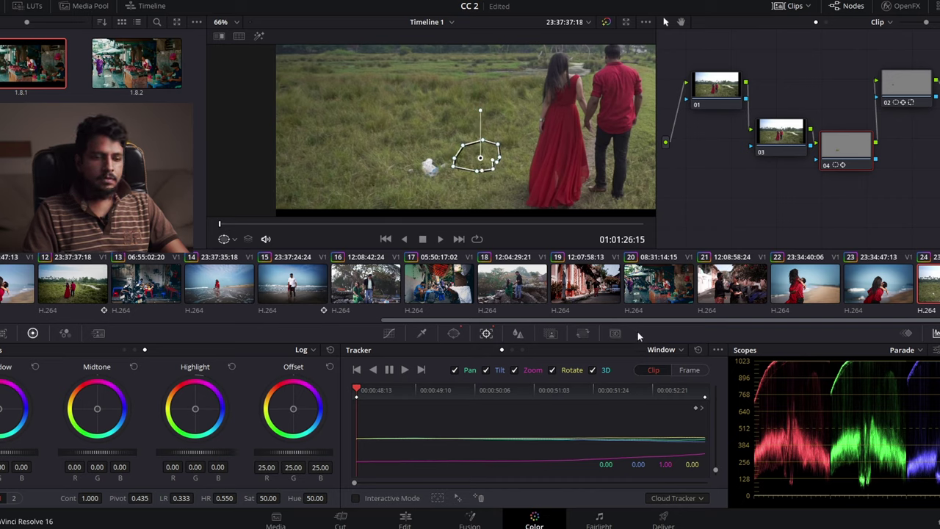
pyautogui.click(581, 334)
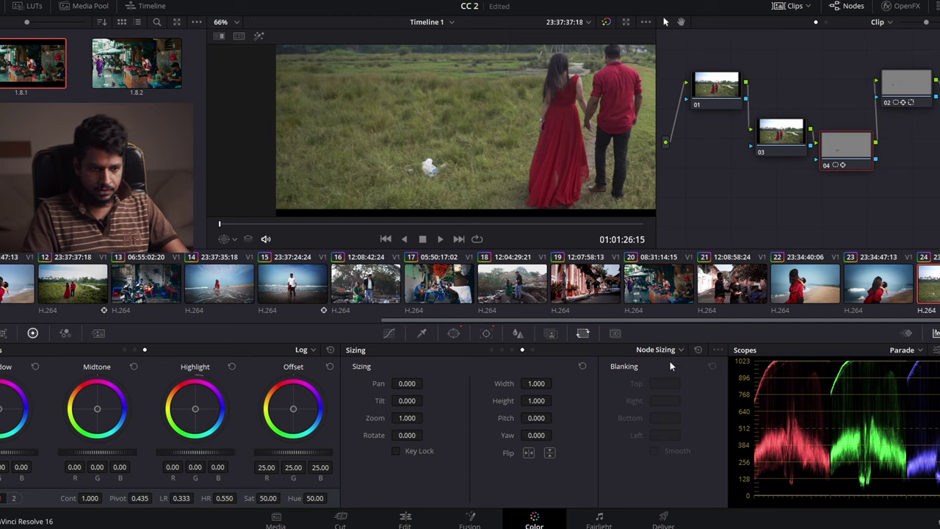
# Step: Set node 04's sizing to Pan -142 and Tilt -32, then scrub the clip to verify the patch
pyautogui.moveTo(406, 383); pyautogui.dragTo(320, 383)
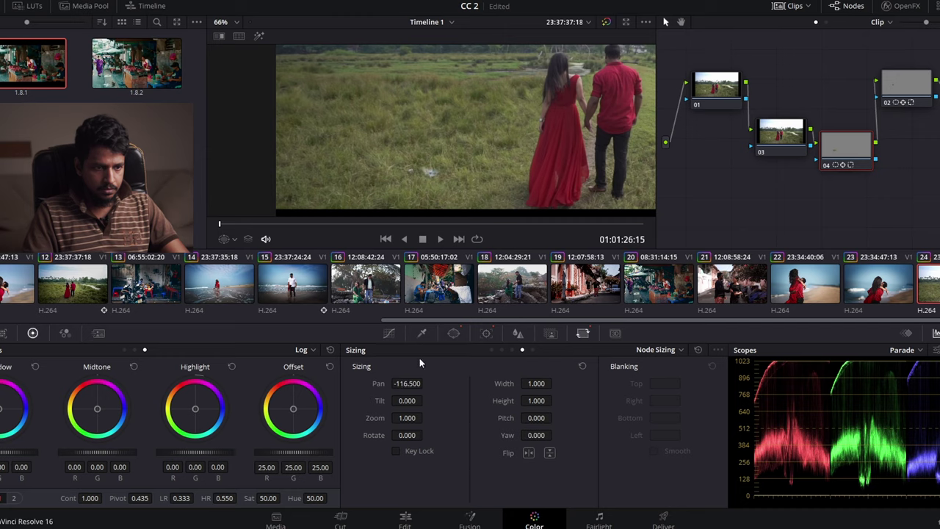
pyautogui.moveTo(425, 400); pyautogui.dragTo(407, 383)
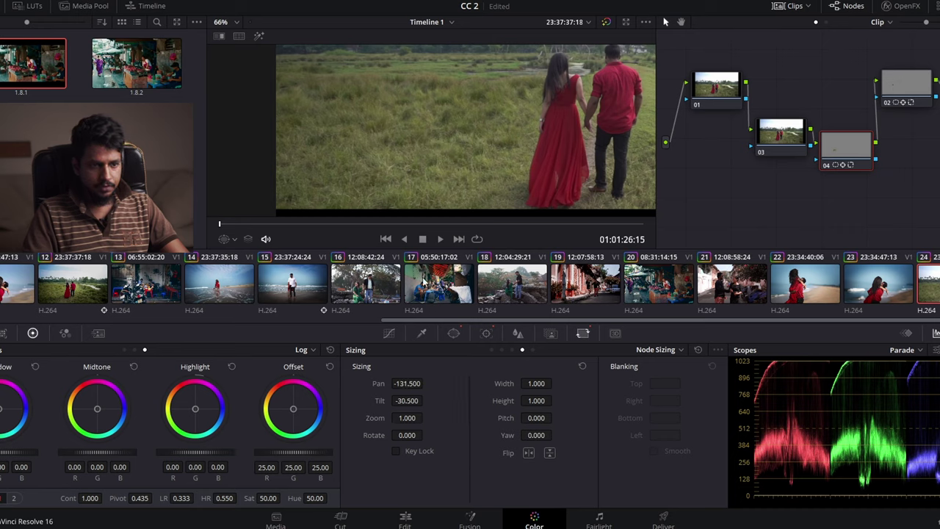
pyautogui.moveTo(224, 227)
pyautogui.mouseDown()
pyautogui.moveTo(452, 233)
pyautogui.moveTo(205, 223)
pyautogui.moveTo(482, 233)
pyautogui.moveTo(499, 224)
pyautogui.moveTo(460, 224)
pyautogui.mouseUp()
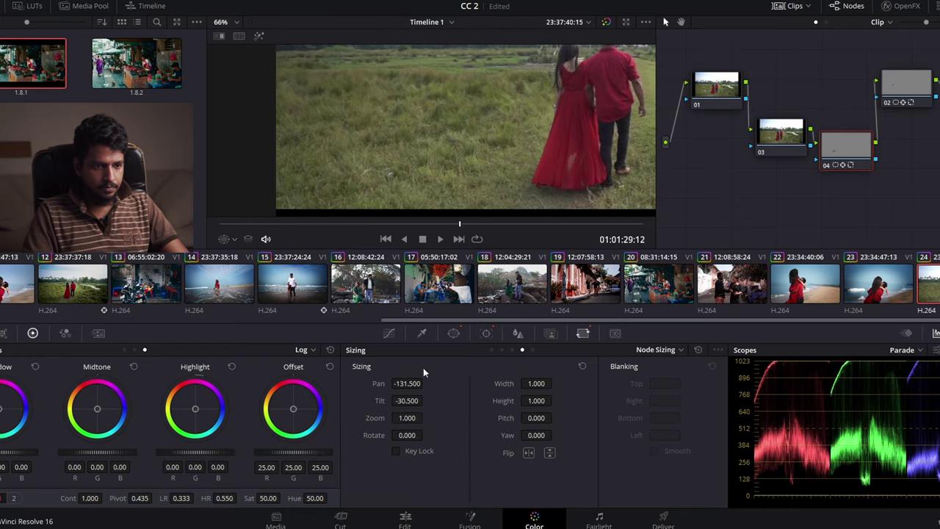
pyautogui.scroll(1, 425, 401)
pyautogui.scroll(-5, 408, 382)
pyautogui.moveTo(463, 224)
pyautogui.mouseDown()
pyautogui.moveTo(660, 227)
pyautogui.moveTo(315, 225)
pyautogui.mouseUp()
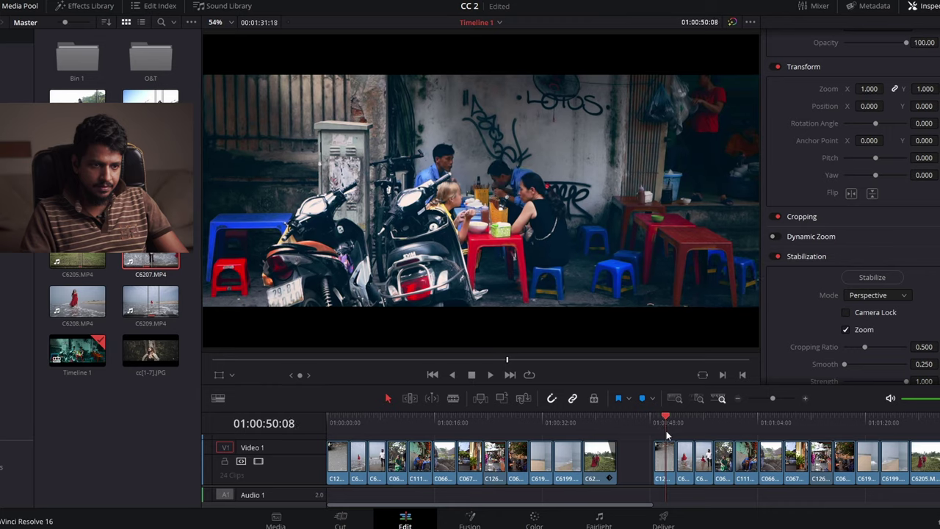
# Step: Play through the timeline's street-cafe and beach shots to review their grades
pyautogui.click(676, 433)
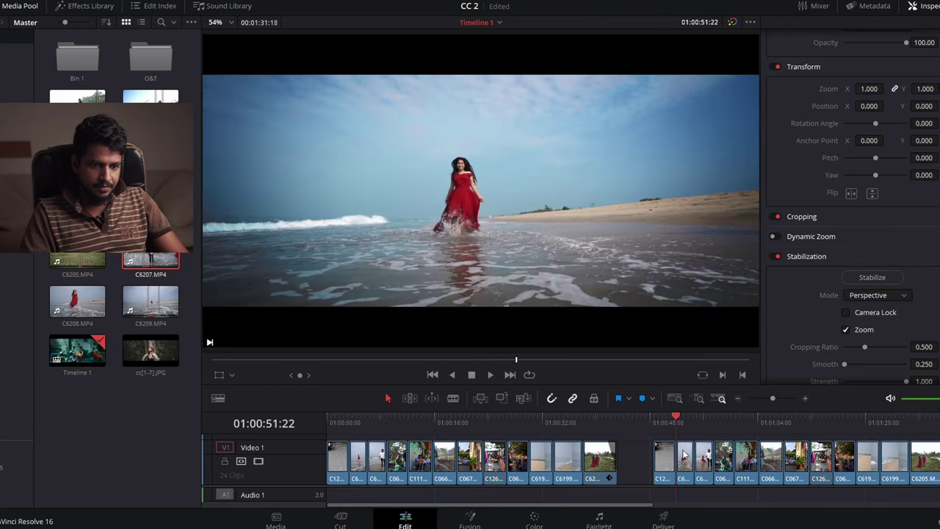
pyautogui.press('Home')
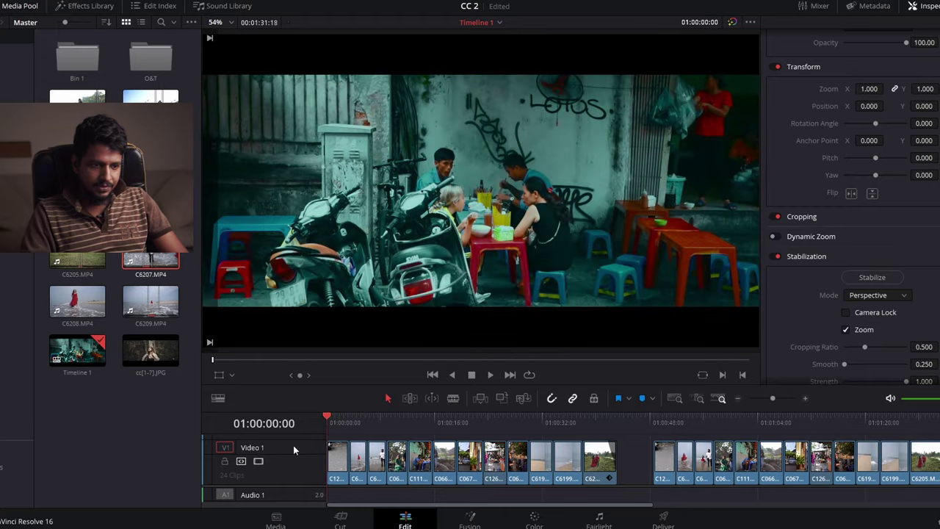
pyautogui.click(667, 432)
pyautogui.press('space')
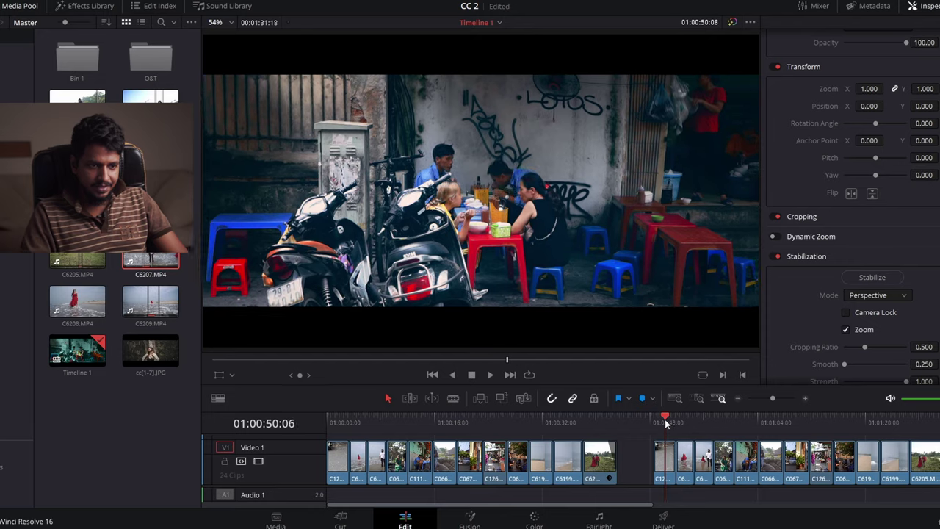
pyautogui.press('Home')
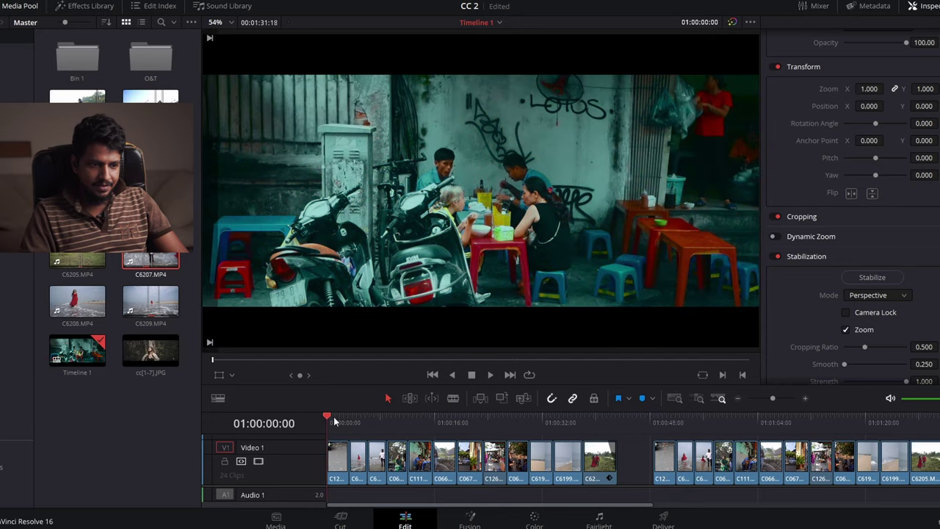
pyautogui.click(665, 419)
pyautogui.press('space')
pyautogui.moveTo(347, 416); pyautogui.dragTo(663, 439)
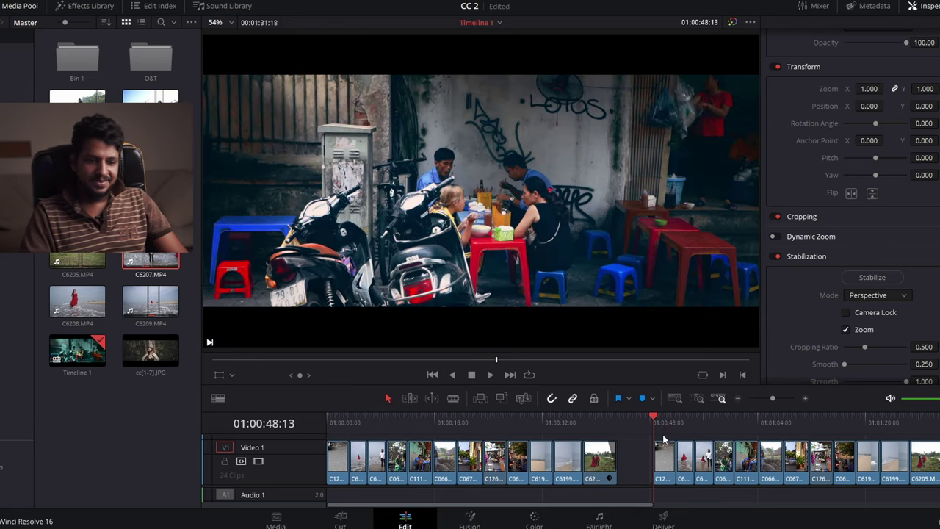
pyautogui.press('space')
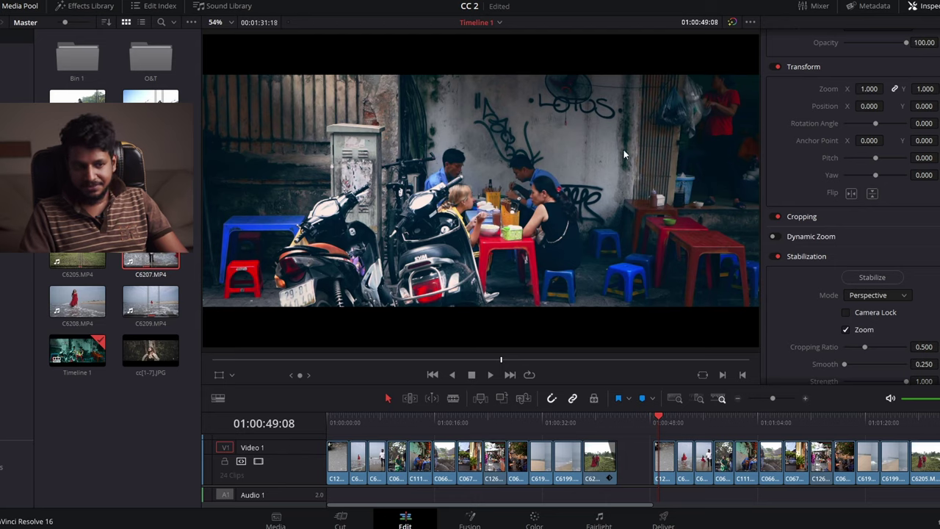
pyautogui.click(343, 424)
pyautogui.press('space')
pyautogui.click(329, 423)
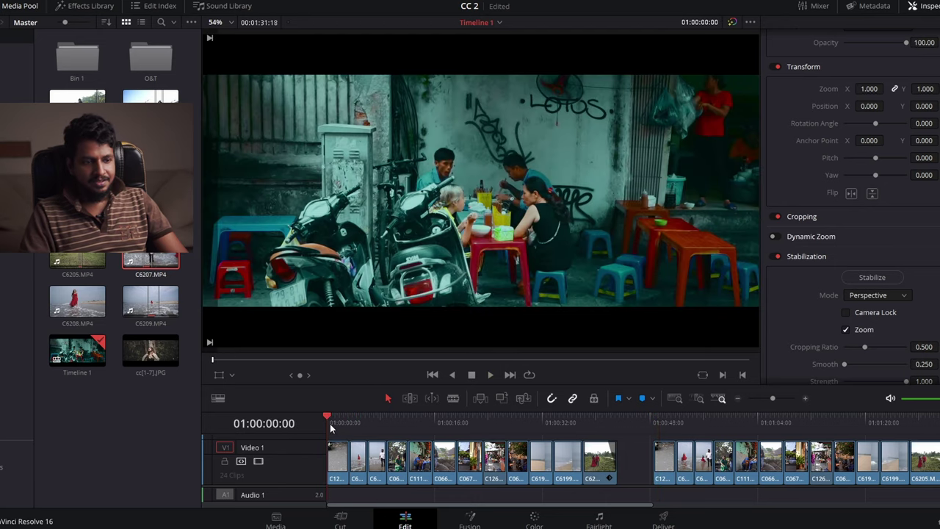
pyautogui.press('space')
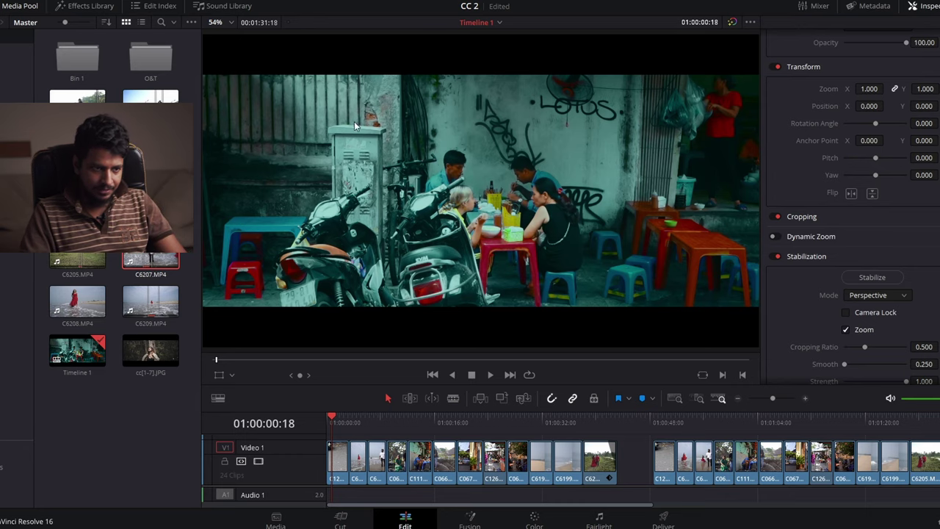
# Step: Toggle Bypass Color Grades on the street-cafe and beach clips, including during playback, to compare
pyautogui.click(664, 424)
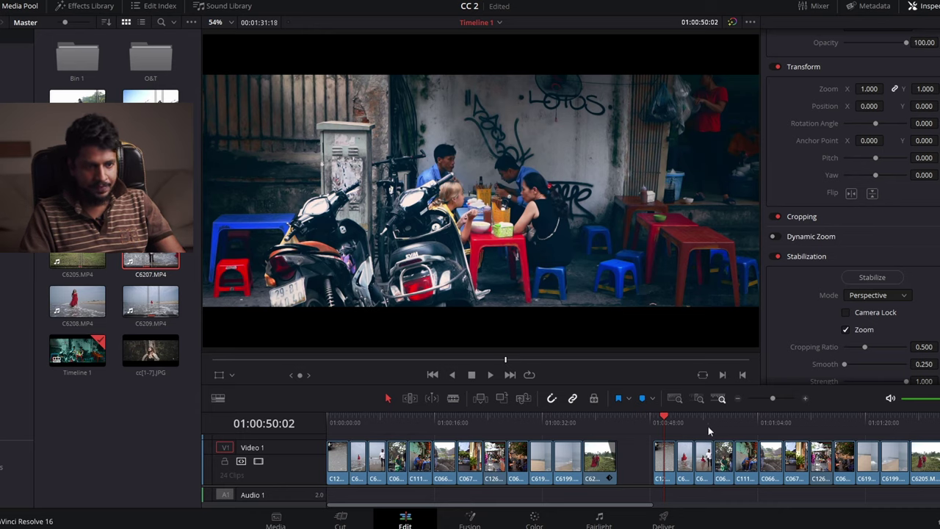
pyautogui.click(732, 23)
pyautogui.click(732, 23)
pyautogui.click(732, 23)
pyautogui.click(732, 23)
pyautogui.click(685, 425)
pyautogui.click(732, 23)
pyautogui.click(733, 24)
pyautogui.press('space')
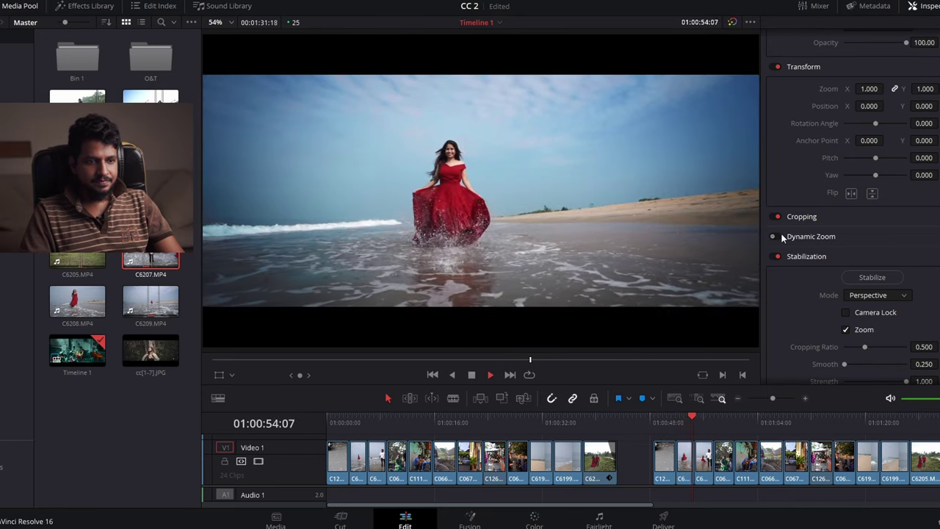
pyautogui.click(732, 22)
pyautogui.click(732, 22)
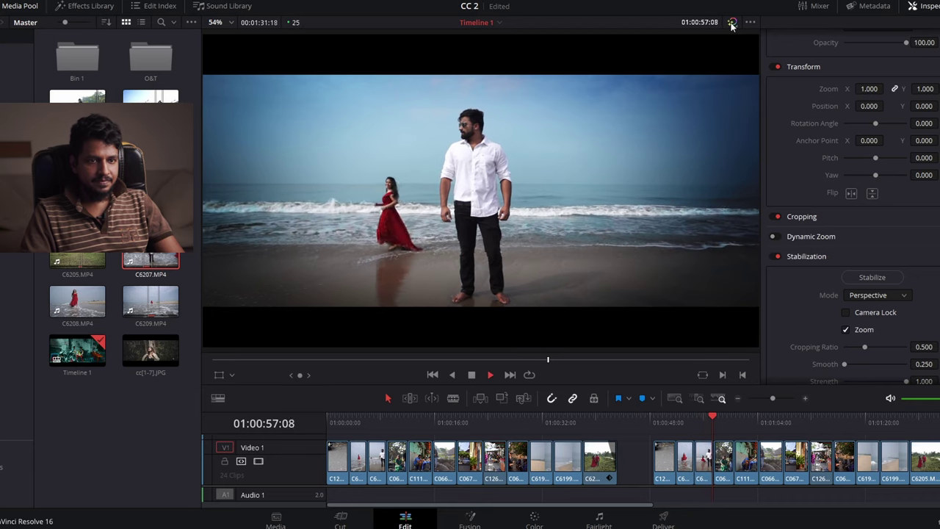
pyautogui.press('space')
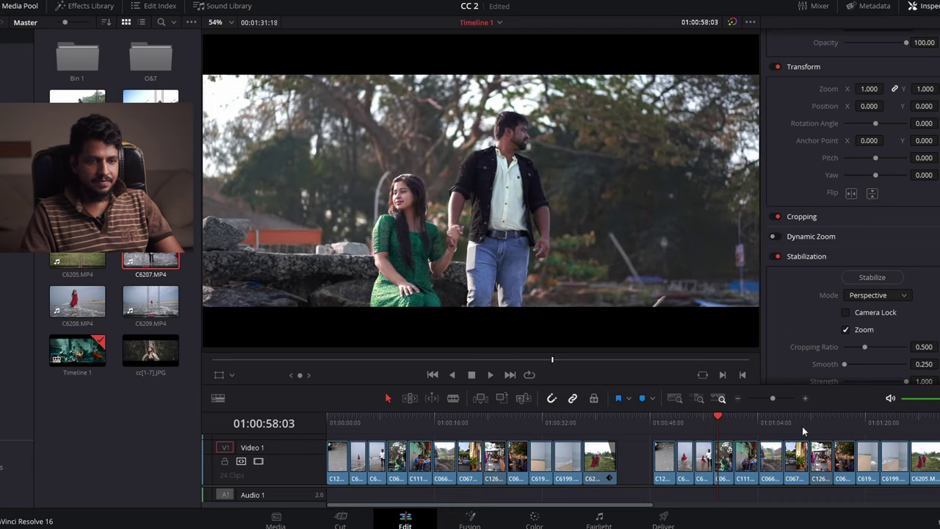
# Step: Compare the street-food clip graded versus ungraded, then go back to the street-cafe clip at 01:00:48:13
pyautogui.click(746, 417)
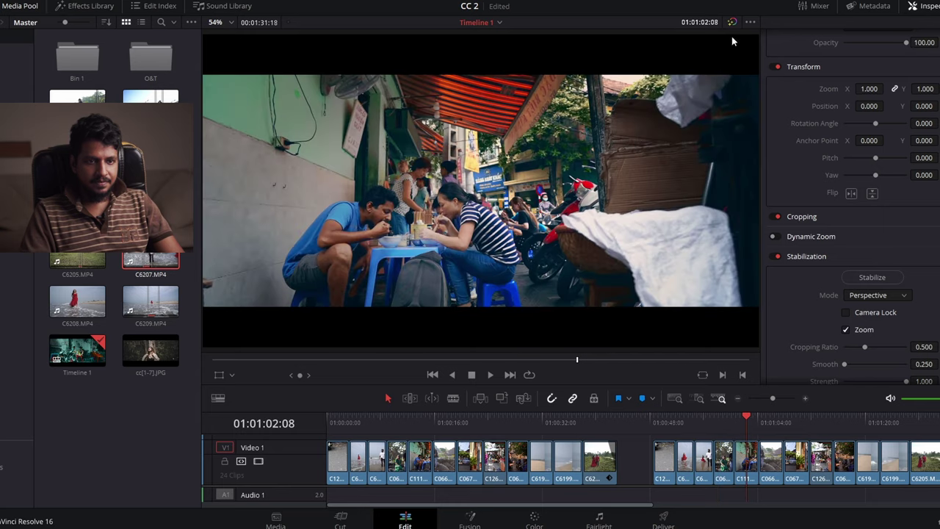
pyautogui.click(732, 23)
pyautogui.click(733, 23)
pyautogui.click(732, 23)
pyautogui.click(732, 23)
pyautogui.click(657, 420)
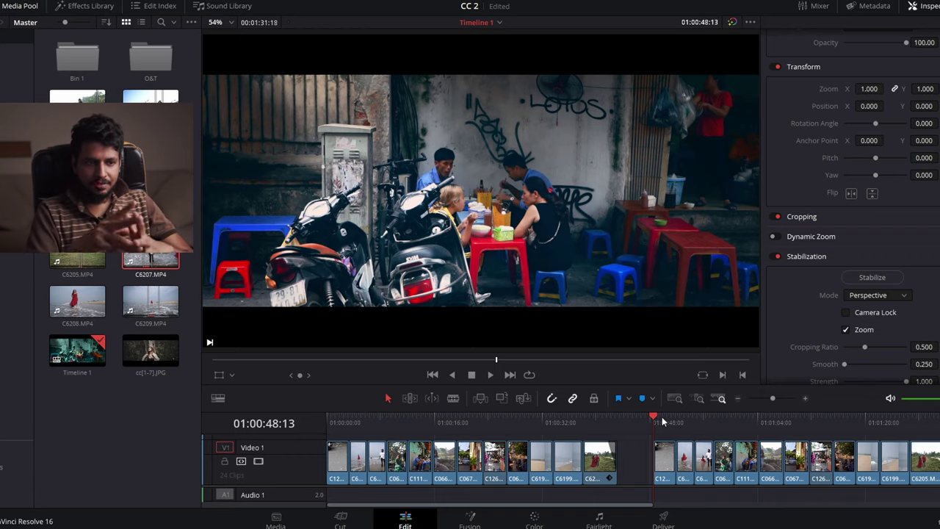
# Step: Return to the street-cafe clip and nudge its FG node within the node tree
pyautogui.click(535, 518)
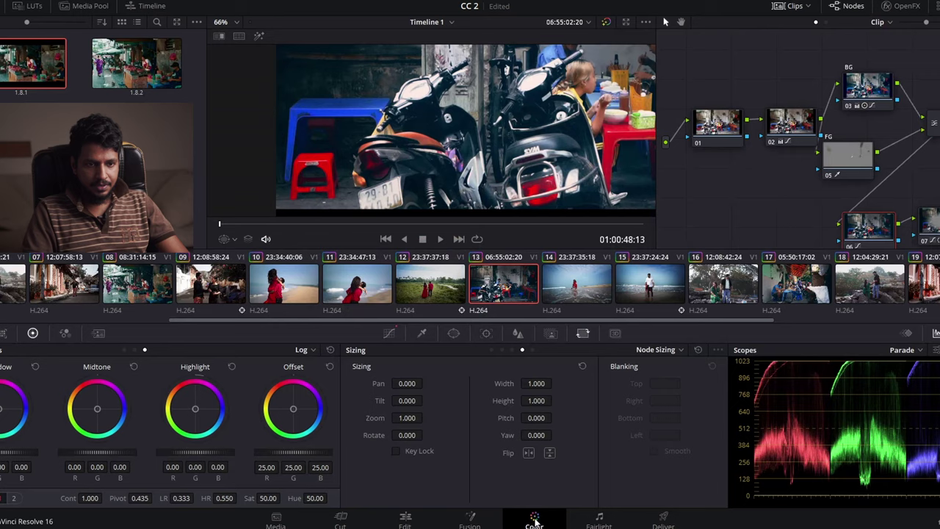
pyautogui.click(872, 160)
pyautogui.moveTo(873, 160); pyautogui.dragTo(867, 153)
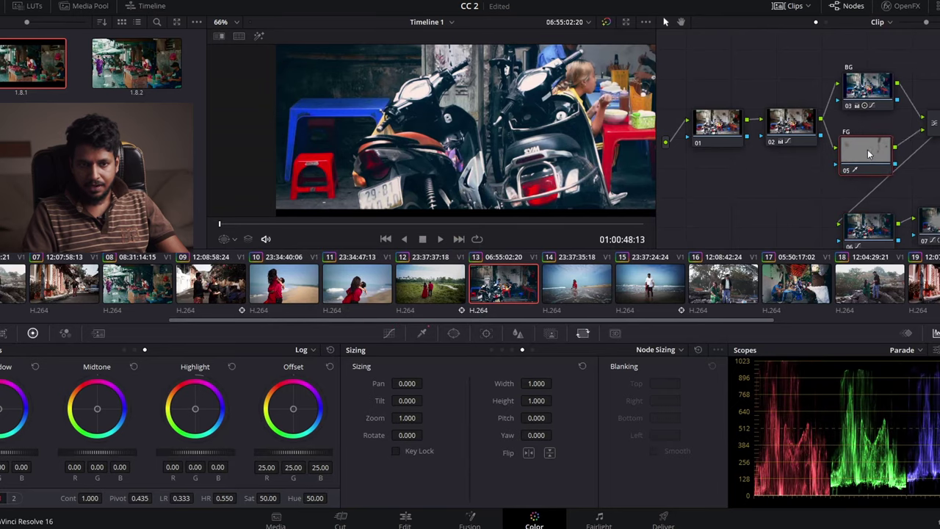
pyautogui.scroll(-1, 593, 106)
pyautogui.scroll(-1, 596, 88)
pyautogui.scroll(-1, 600, 68)
pyautogui.moveTo(866, 151); pyautogui.dragTo(885, 149)
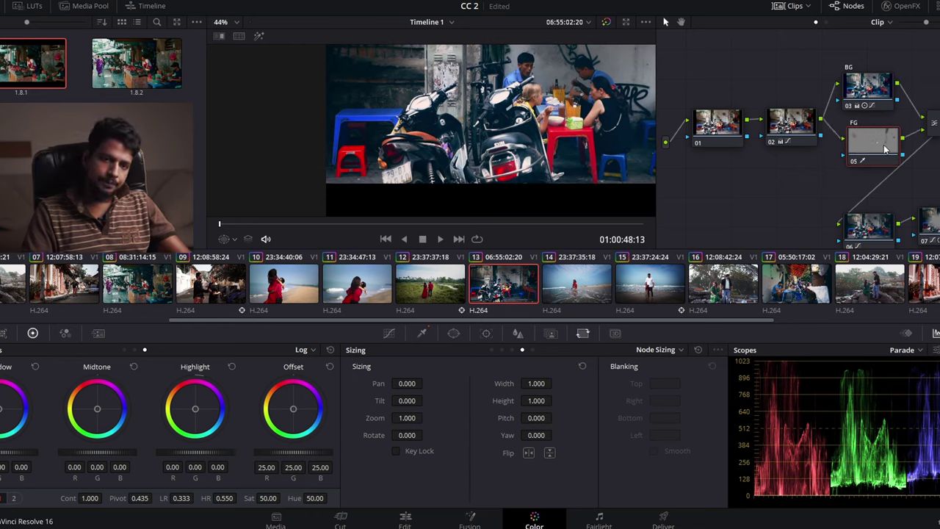
# Step: Reposition the BG node and move node 06 up beside the FG node
pyautogui.moveTo(864, 85); pyautogui.dragTo(869, 78)
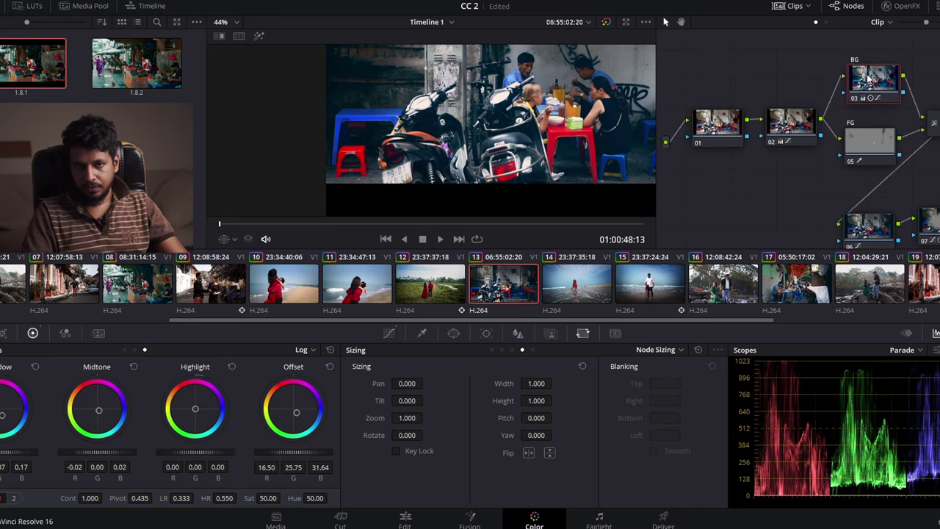
pyautogui.click(869, 151)
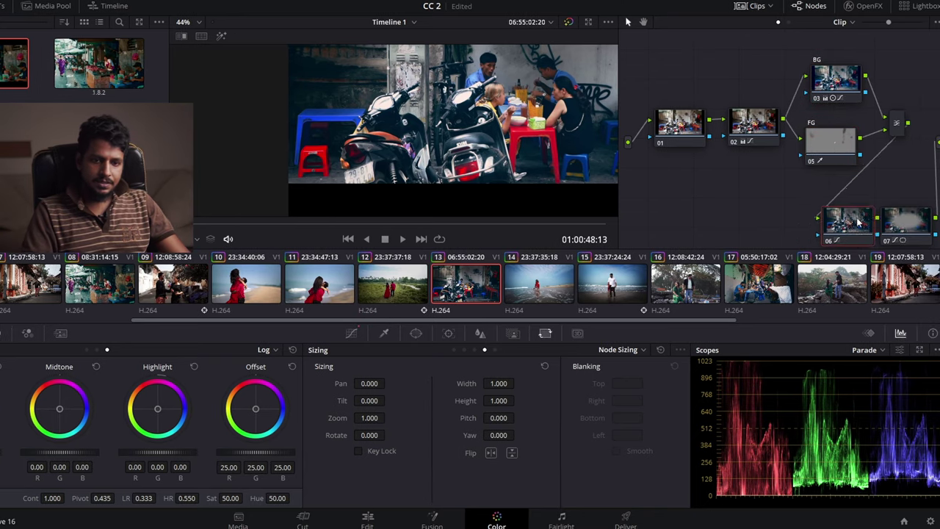
pyautogui.moveTo(827, 218); pyautogui.dragTo(848, 209)
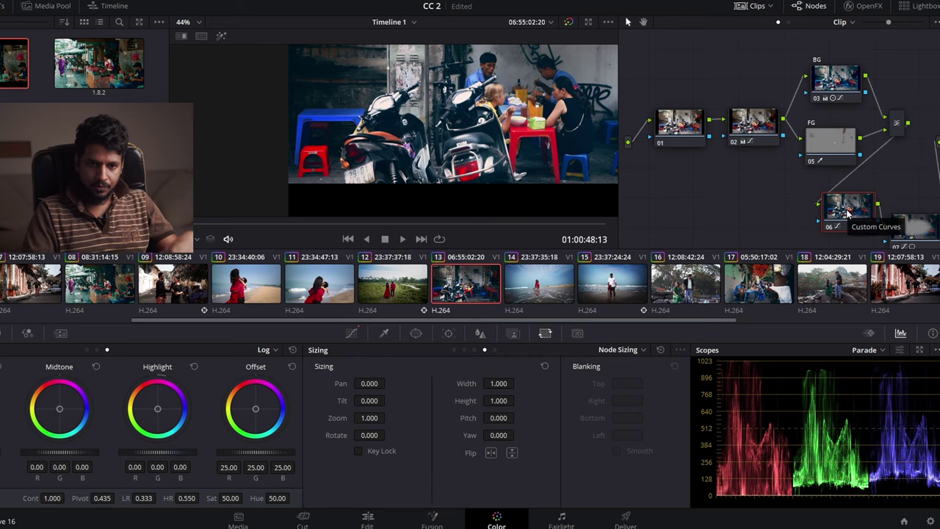
pyautogui.moveTo(858, 208); pyautogui.dragTo(842, 213)
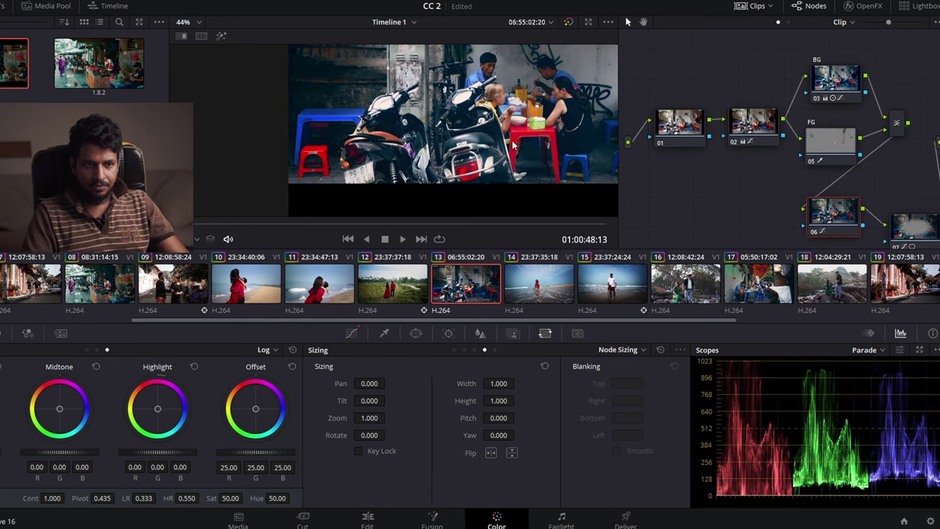
pyautogui.scroll(-2, 544, 129)
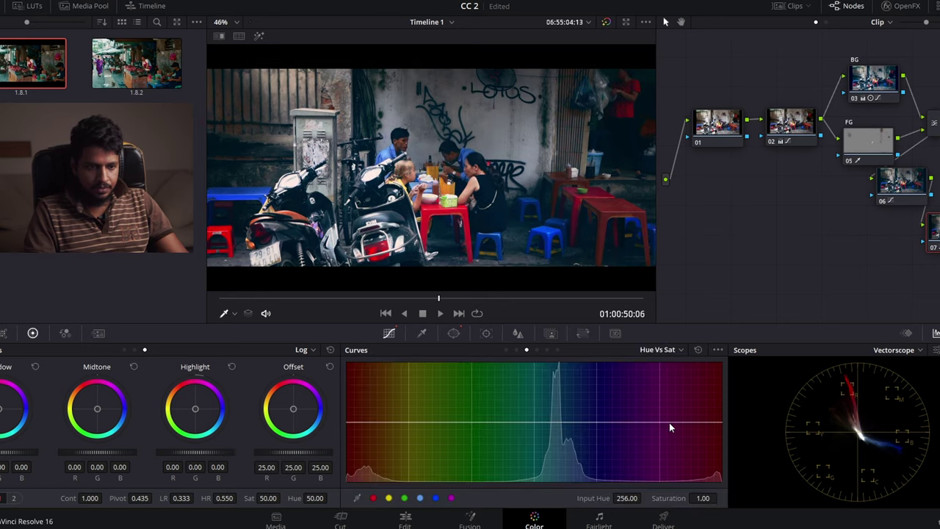
# Step: Lower red-magenta saturation to 0.71 on the Hue Vs Sat curve
pyautogui.click(684, 423)
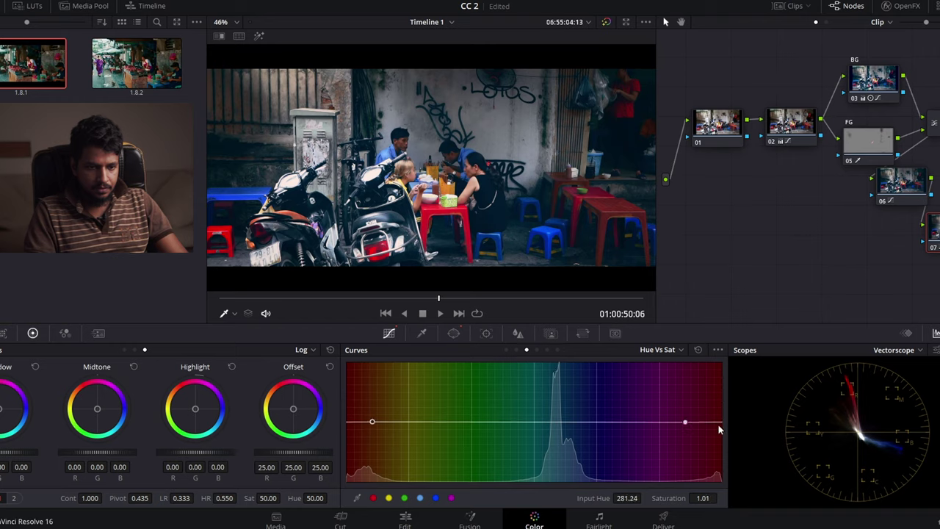
pyautogui.moveTo(719, 425); pyautogui.dragTo(723, 429)
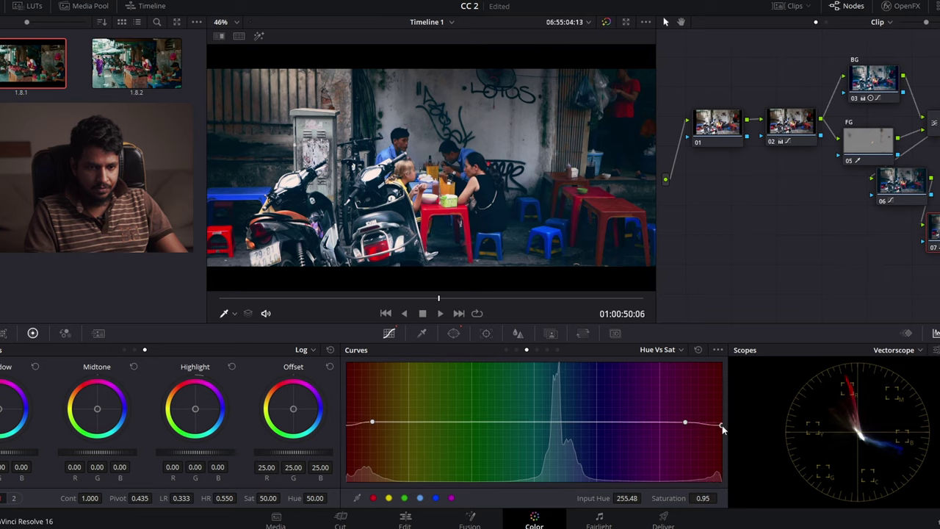
pyautogui.moveTo(722, 439)
pyautogui.mouseDown()
pyautogui.moveTo(723, 416)
pyautogui.moveTo(718, 440)
pyautogui.mouseUp()
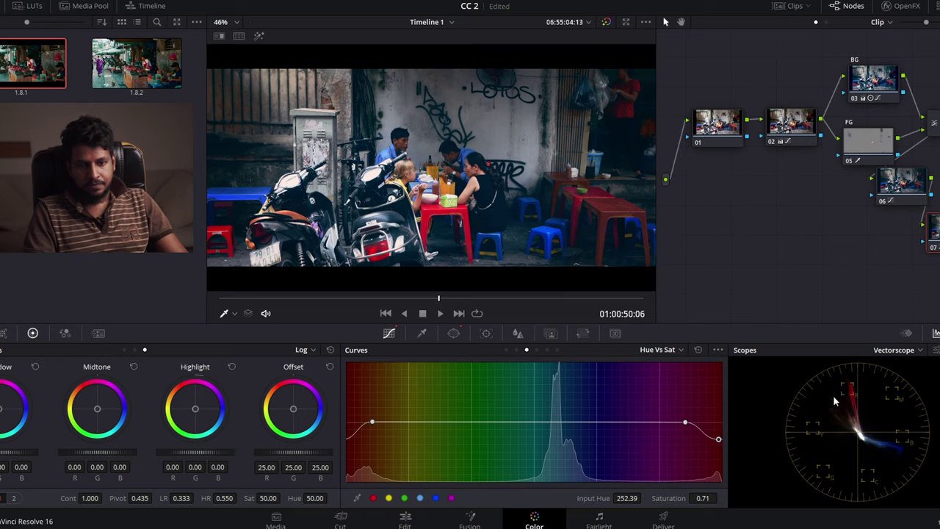
# Step: On the Hue Vs Lum curve, darken the red-magenta hues to a luminance gain of 0.80
pyautogui.click(679, 349)
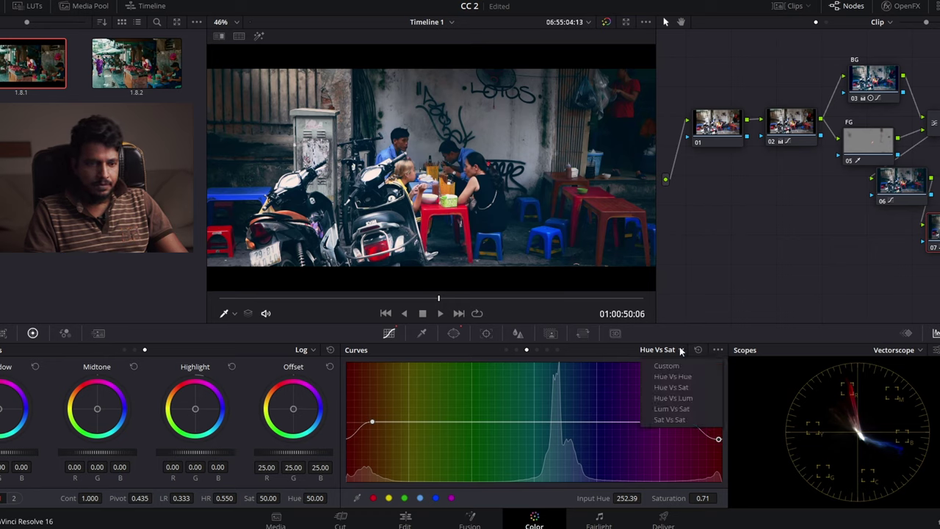
pyautogui.click(673, 398)
pyautogui.click(686, 423)
pyautogui.click(376, 422)
pyautogui.moveTo(720, 426); pyautogui.dragTo(726, 434)
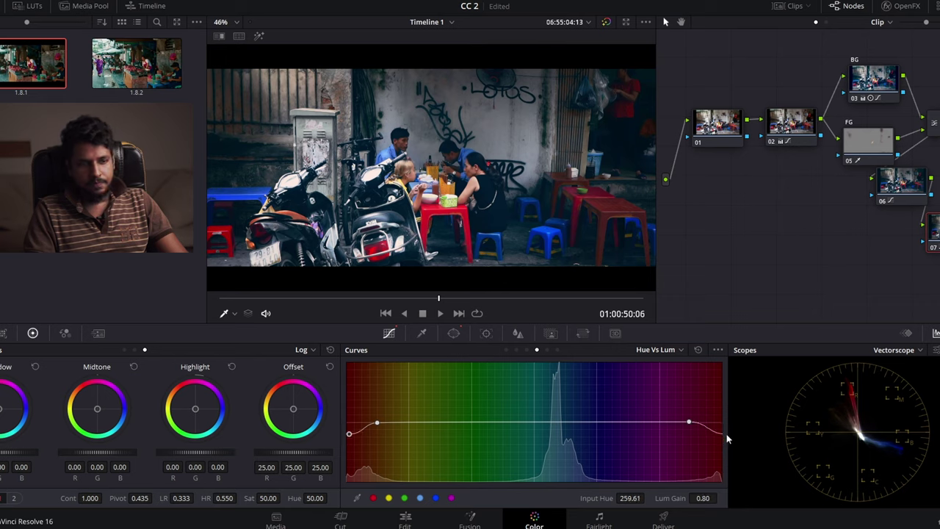